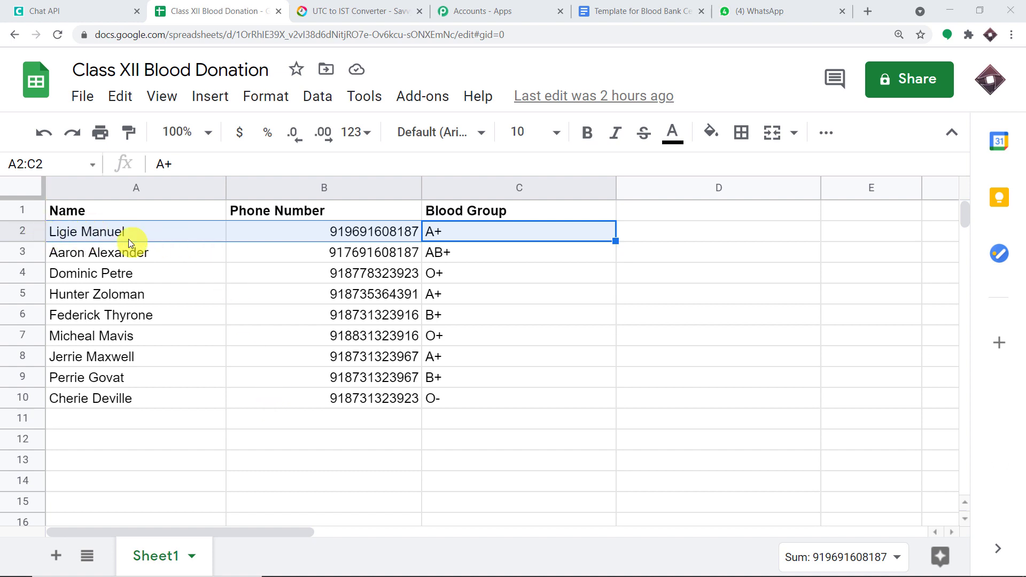
Switch to WhatsApp, download the certificate PDF linked in the chat message, and read through it
click(727, 12)
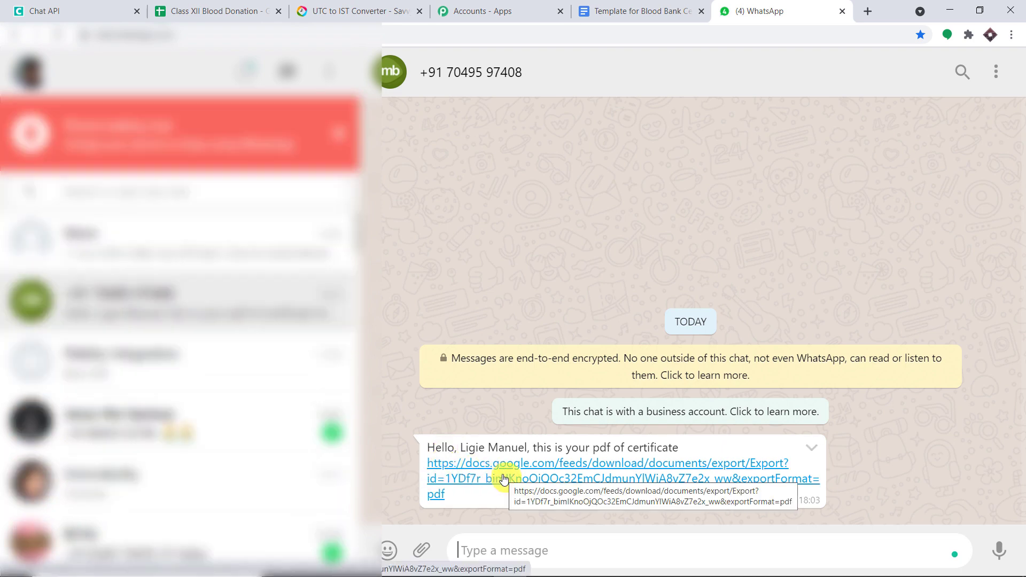
click(504, 478)
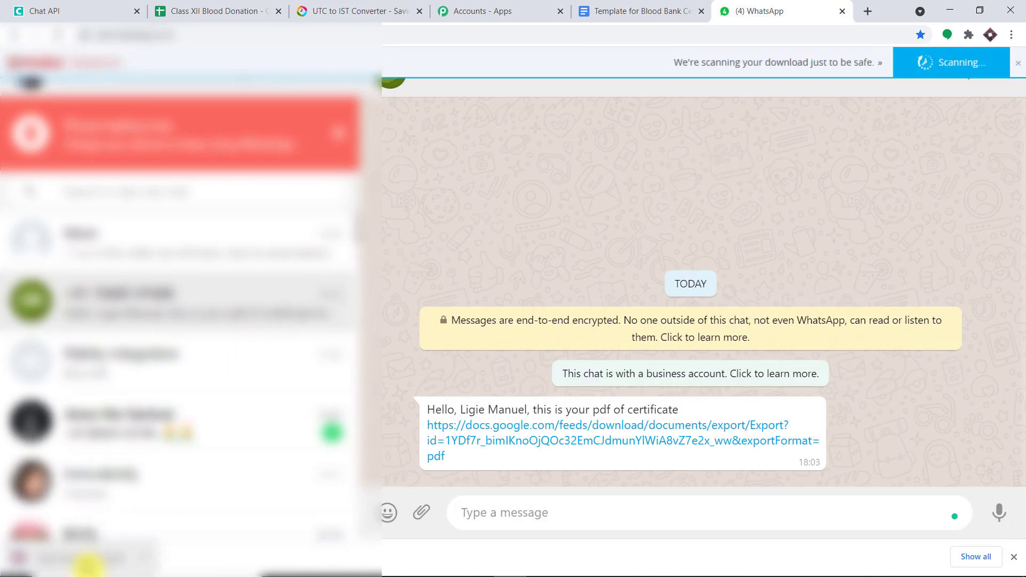
click(87, 559)
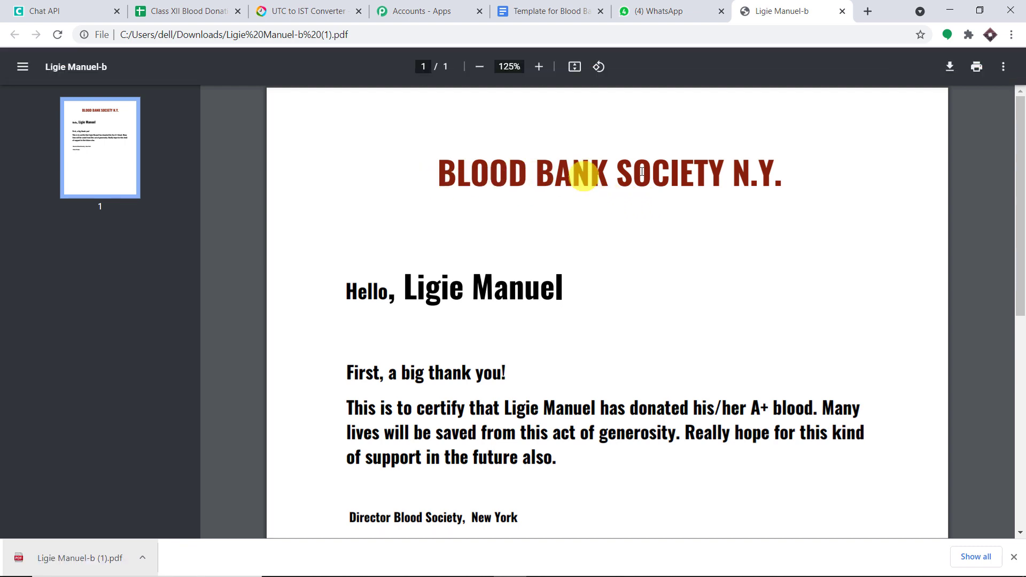
scroll(591, 245, down, 1)
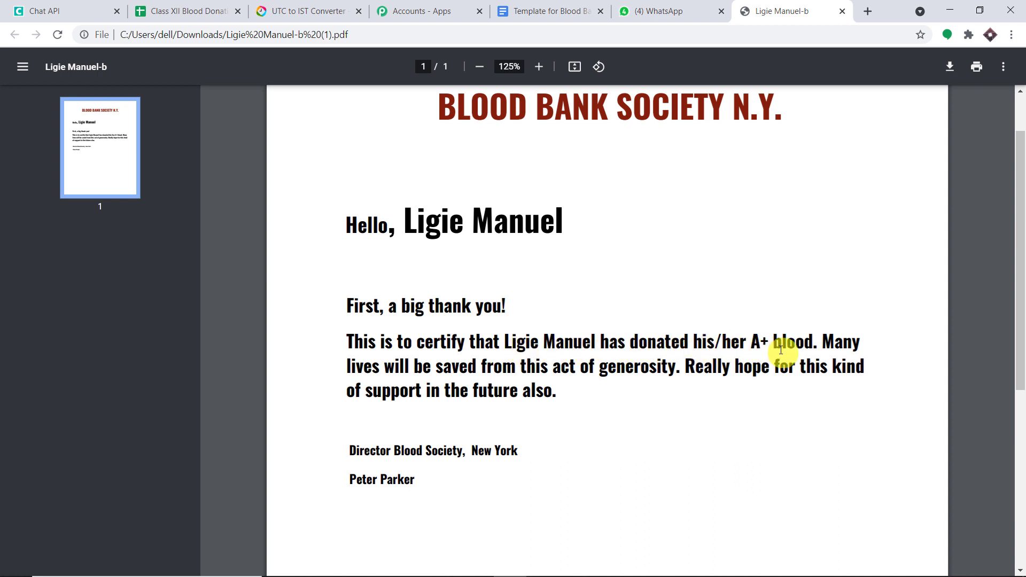
Compare the first donor's name and blood group in the Class XII Blood Donation sheet with the certificate PDF and WhatsApp message
click(161, 11)
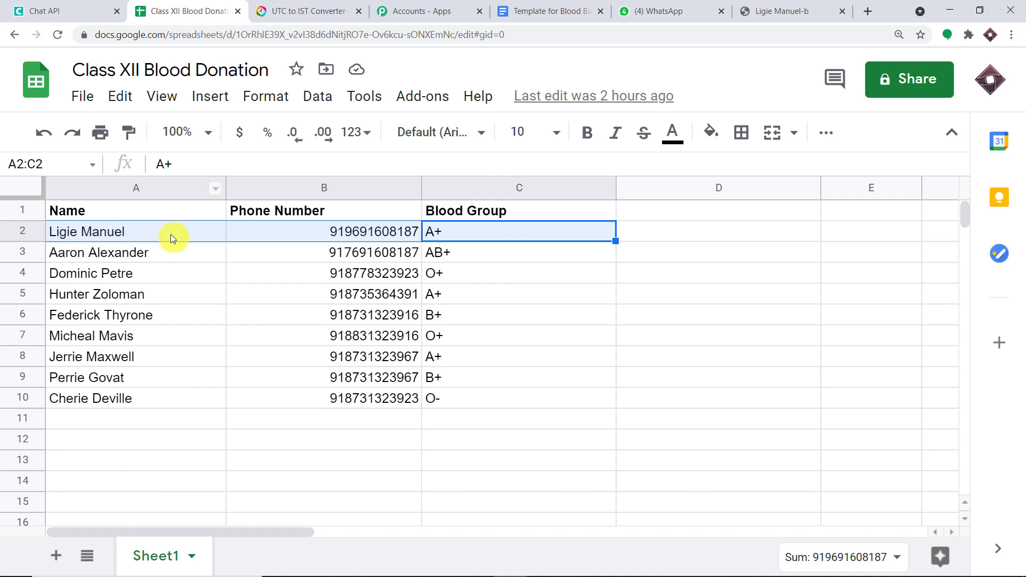
click(431, 231)
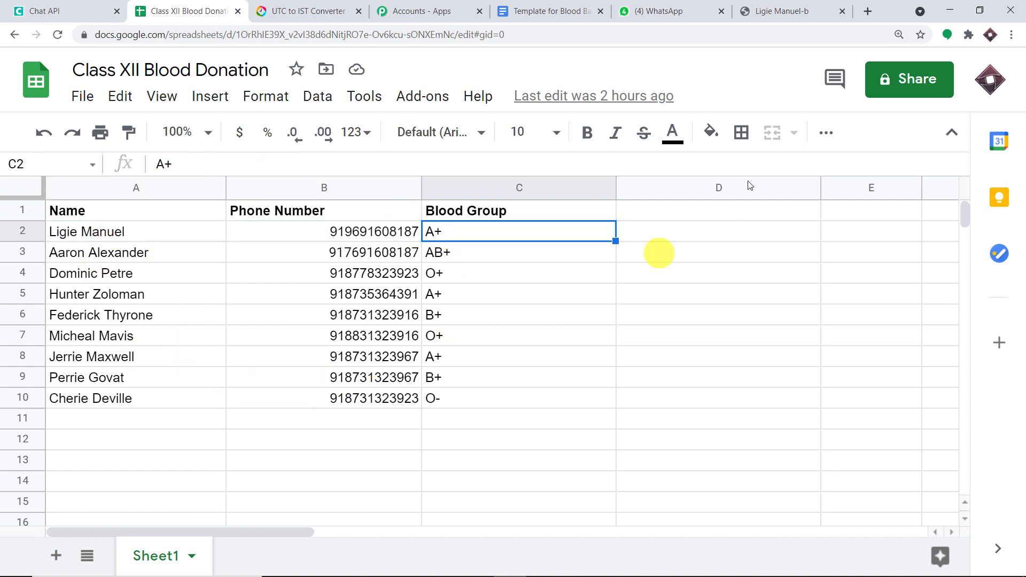
click(773, 10)
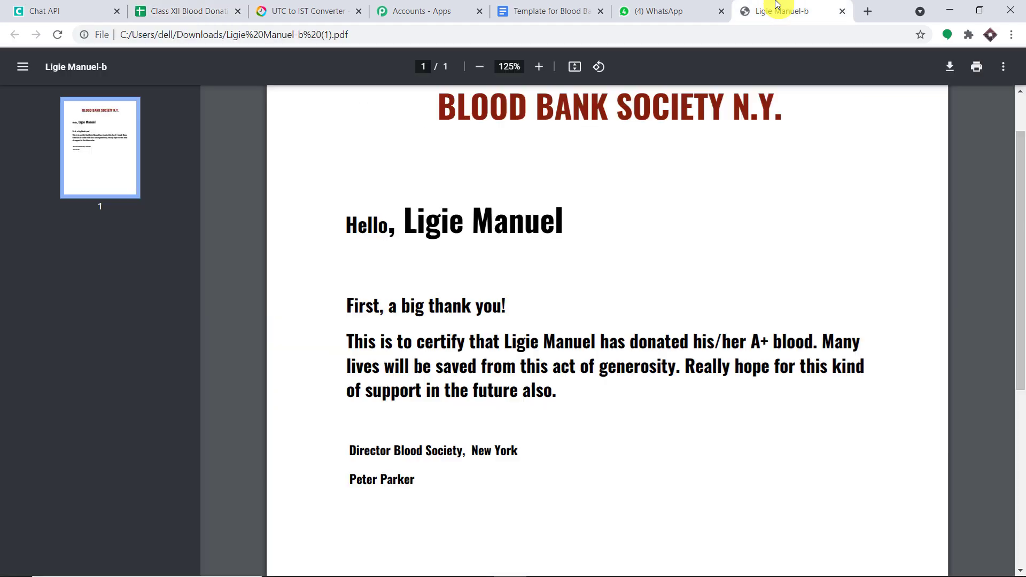
click(661, 8)
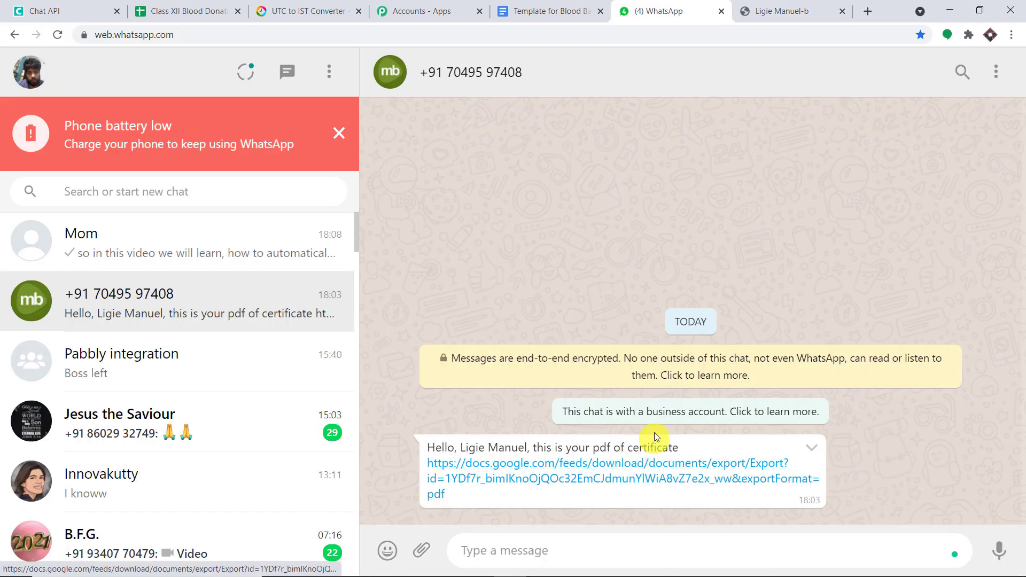
click(770, 11)
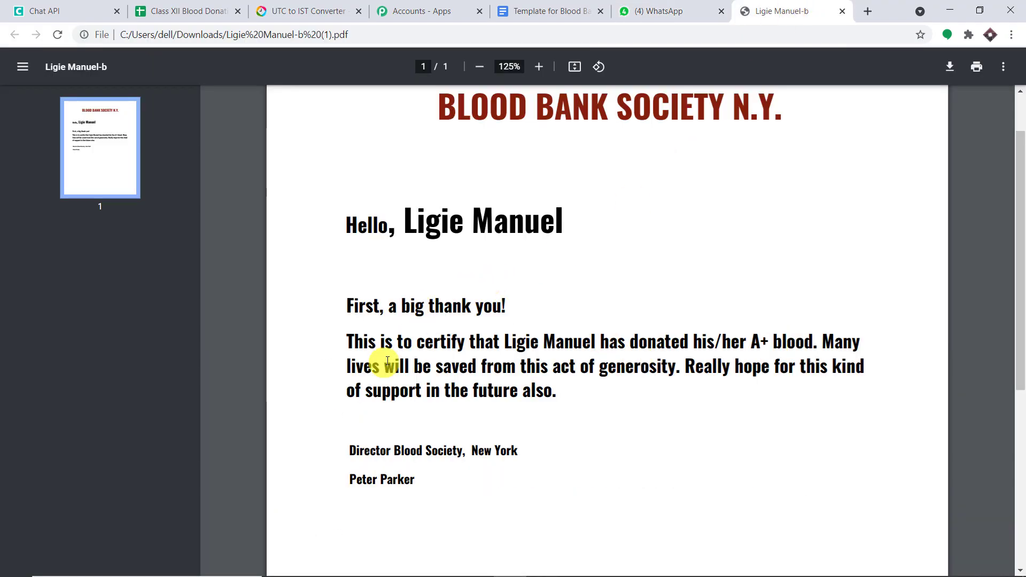
Switch to the Class XII Blood Donation sheet and review the remaining donor entries down to row 10
click(233, 4)
click(146, 259)
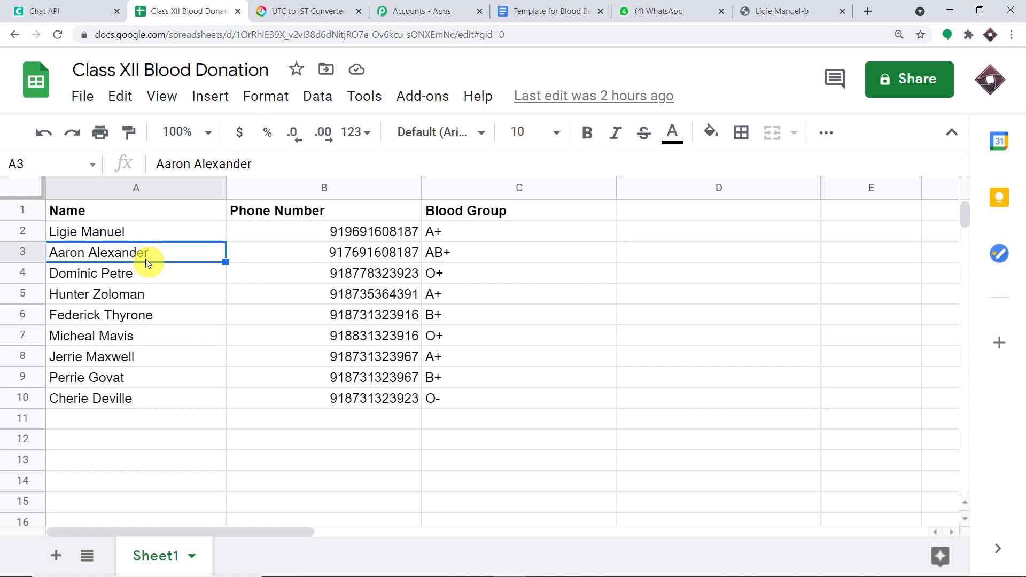
click(152, 280)
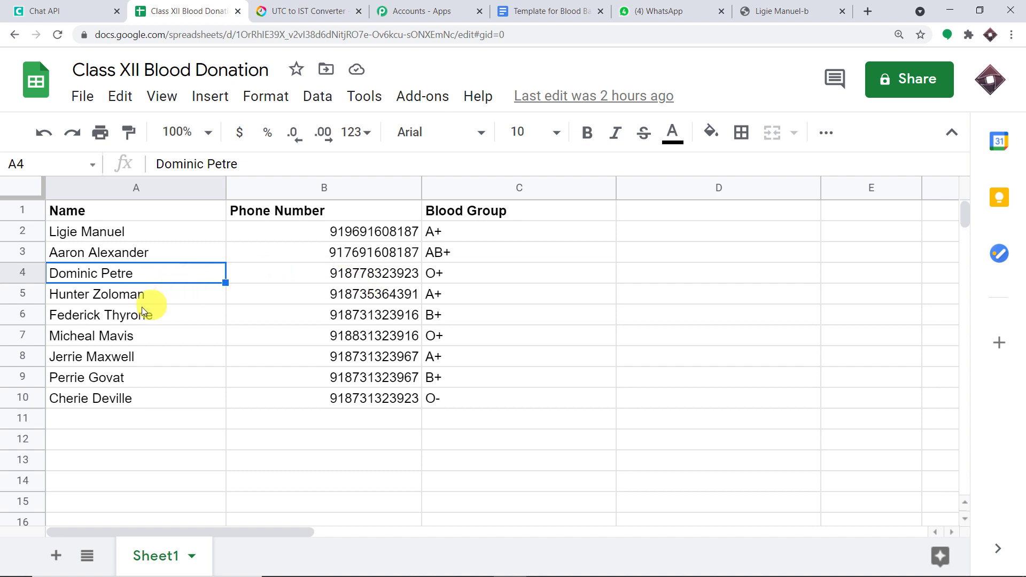
click(117, 403)
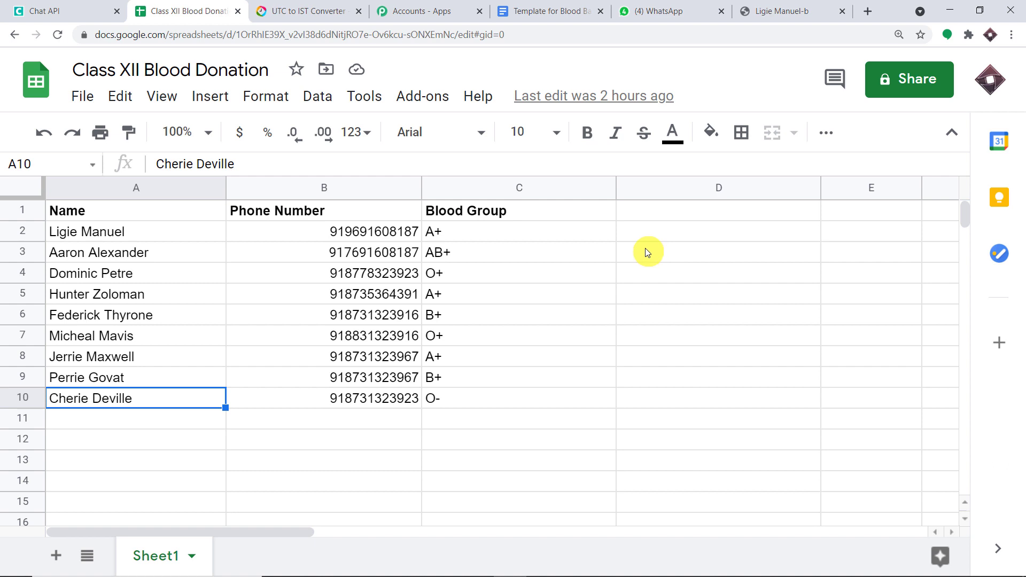
Open pabbly.com in a new browser tab, sign in, and access the Connect application
click(867, 11)
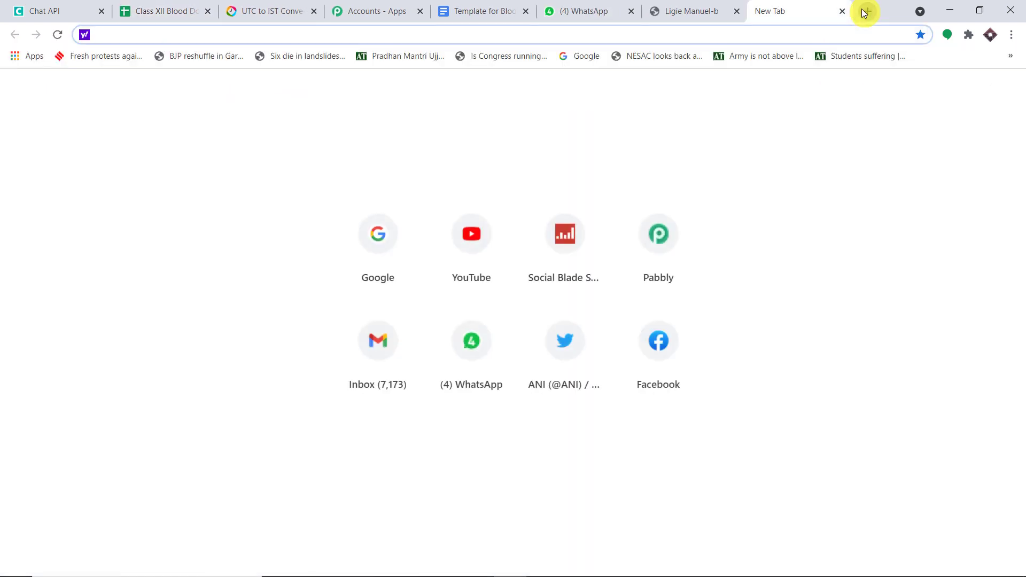
text(p)
key(Return)
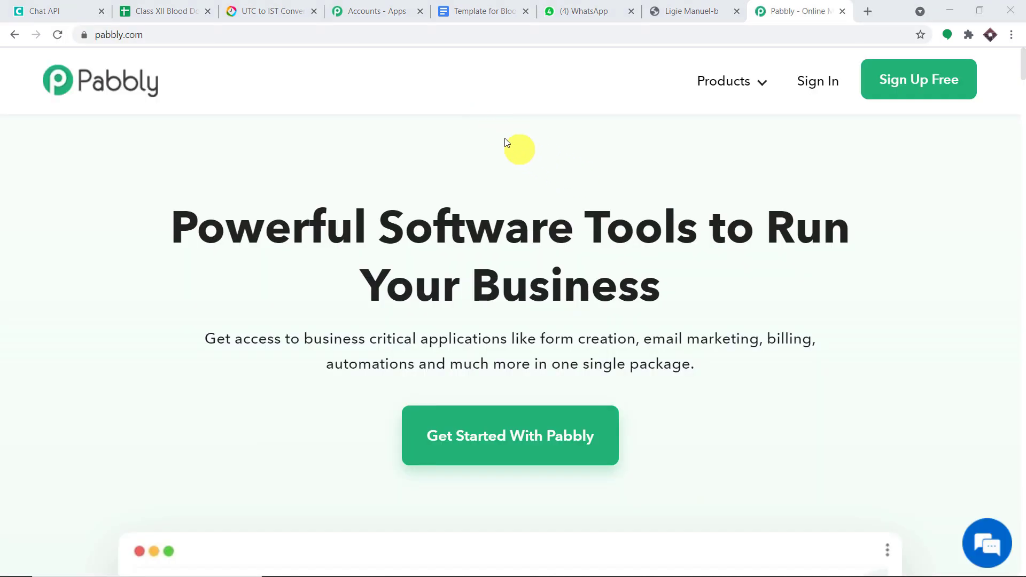
click(816, 85)
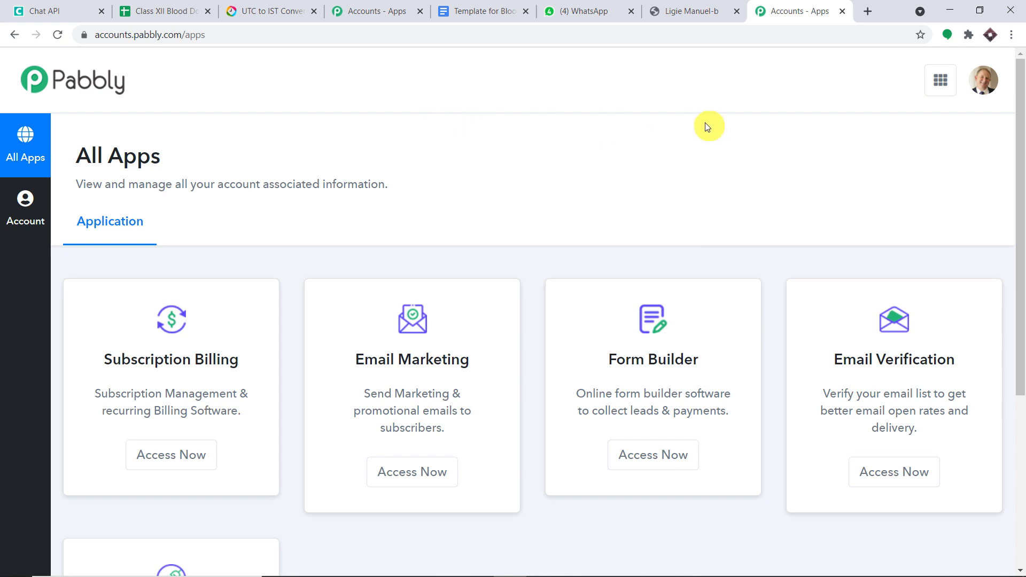
scroll(520, 124, down, 5)
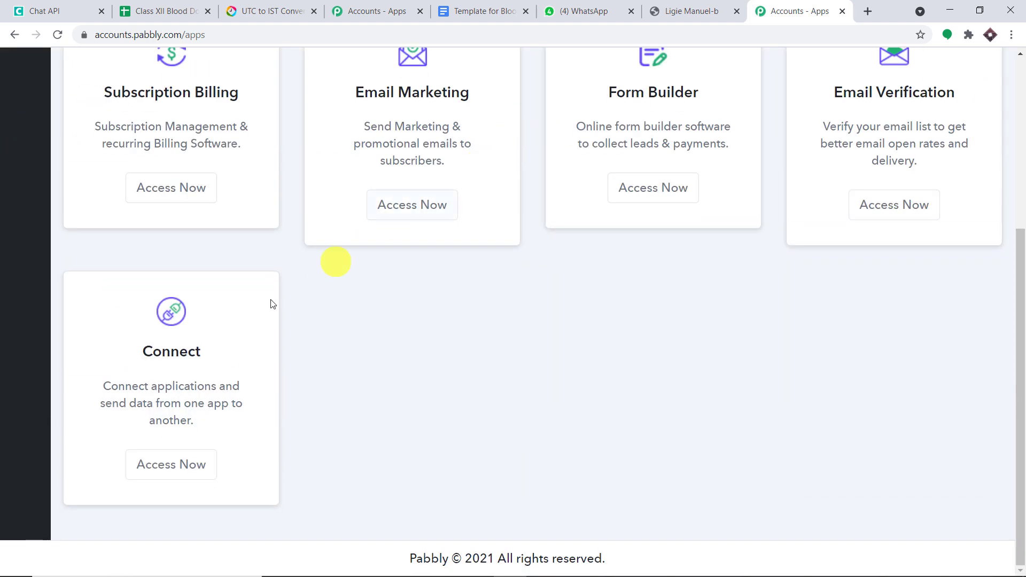
click(171, 468)
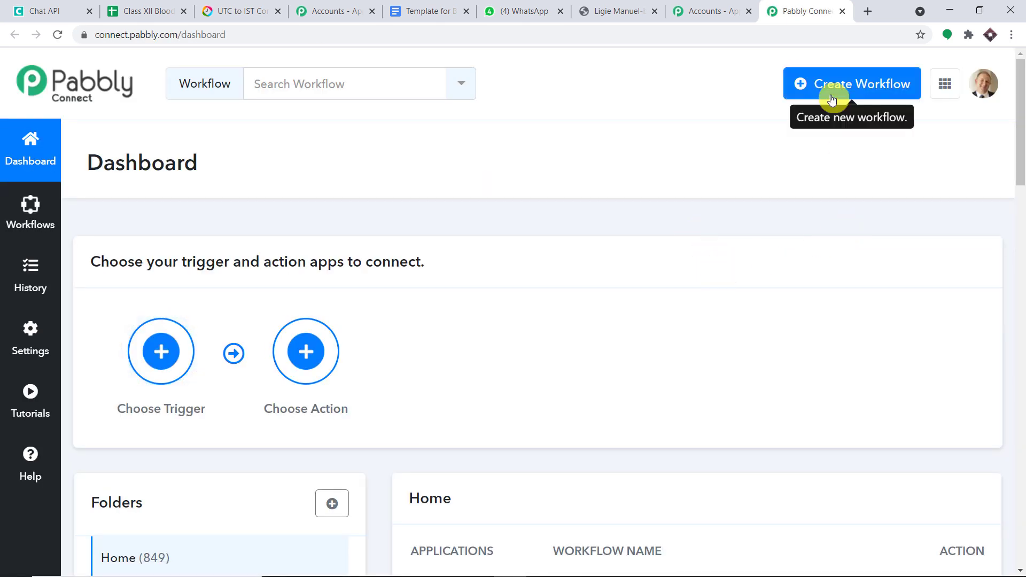
Create a new workflow named "Google Sheets To Google Docs to Google Drive to WhatsApp"
click(832, 99)
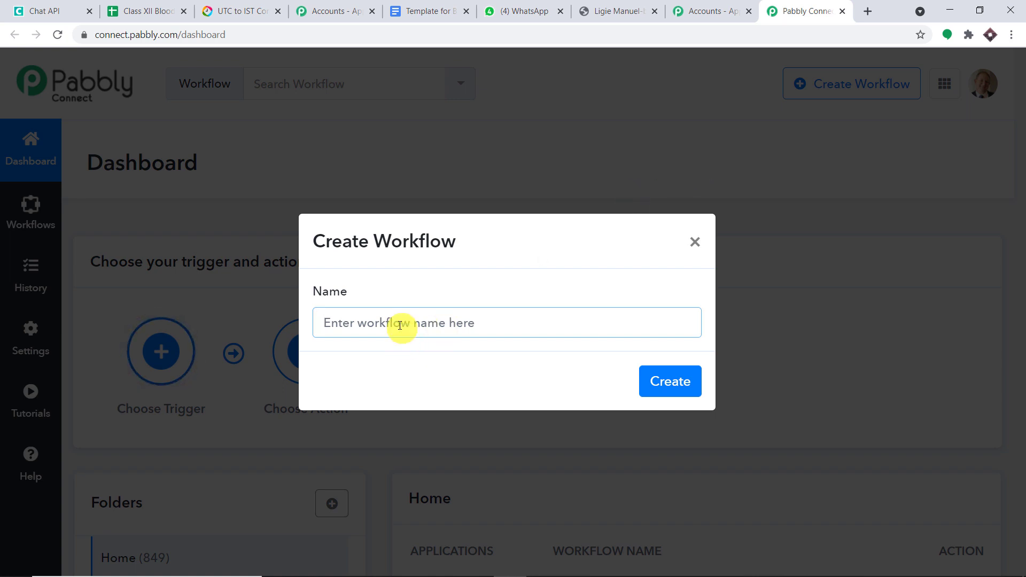
text(Goog)
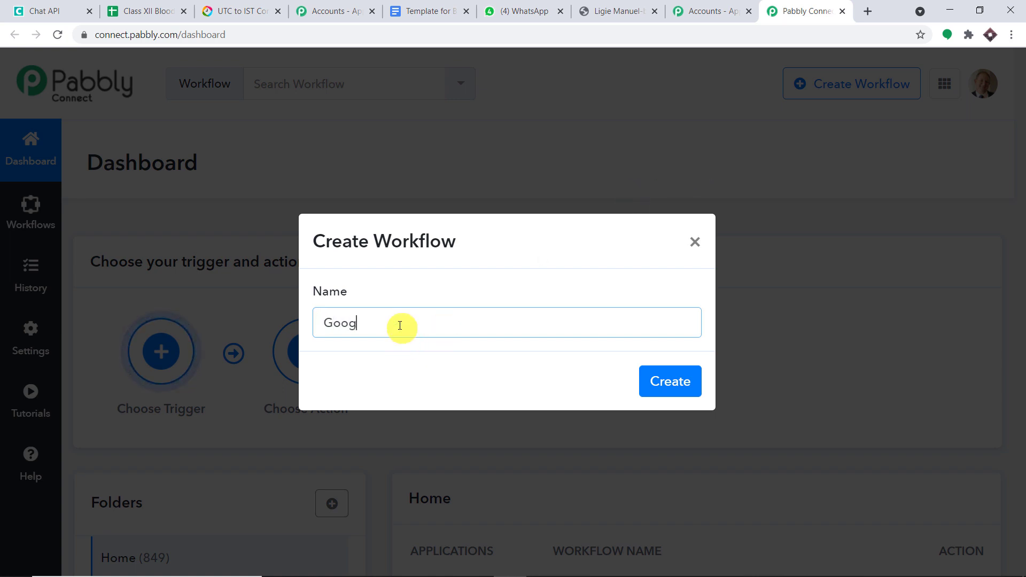
text(le Sheets To Goog)
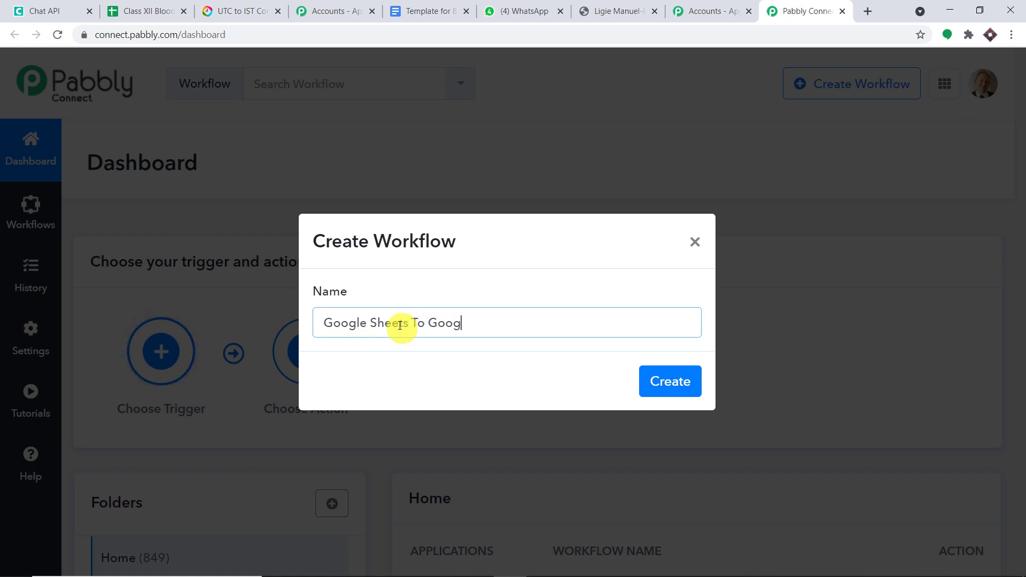
text(le Docs to Google Driv)
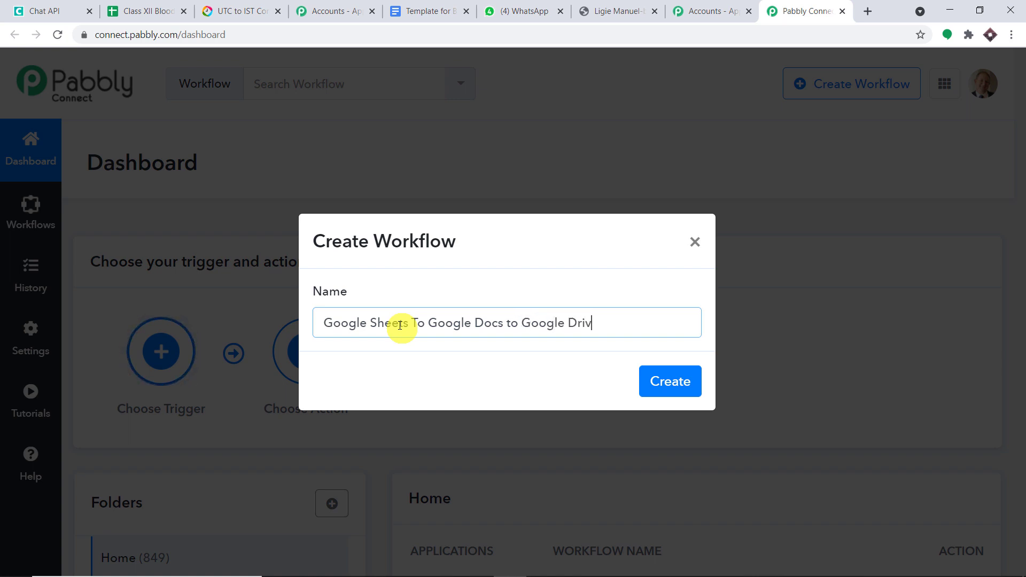
text(e to WhatsApp)
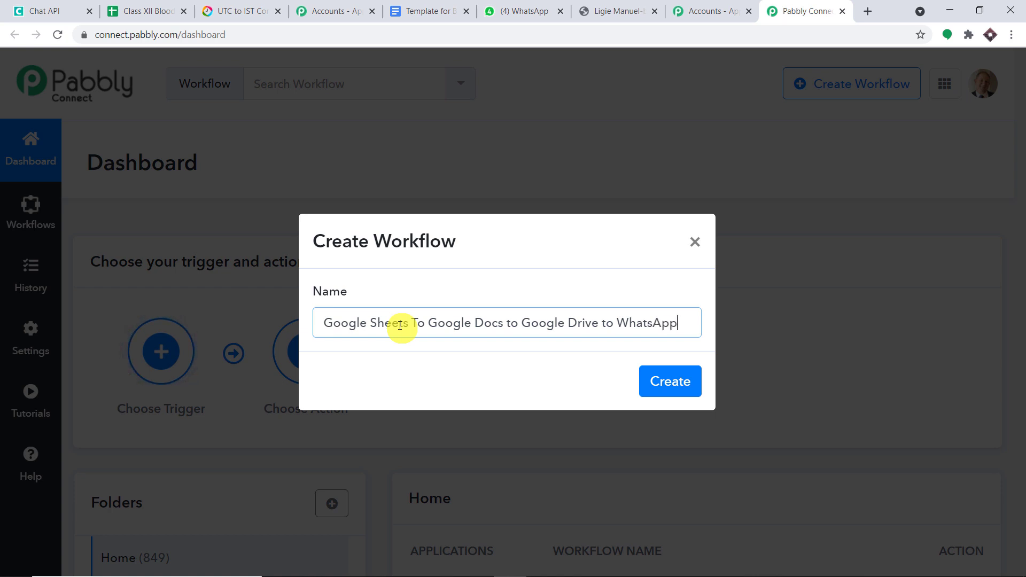
click(668, 381)
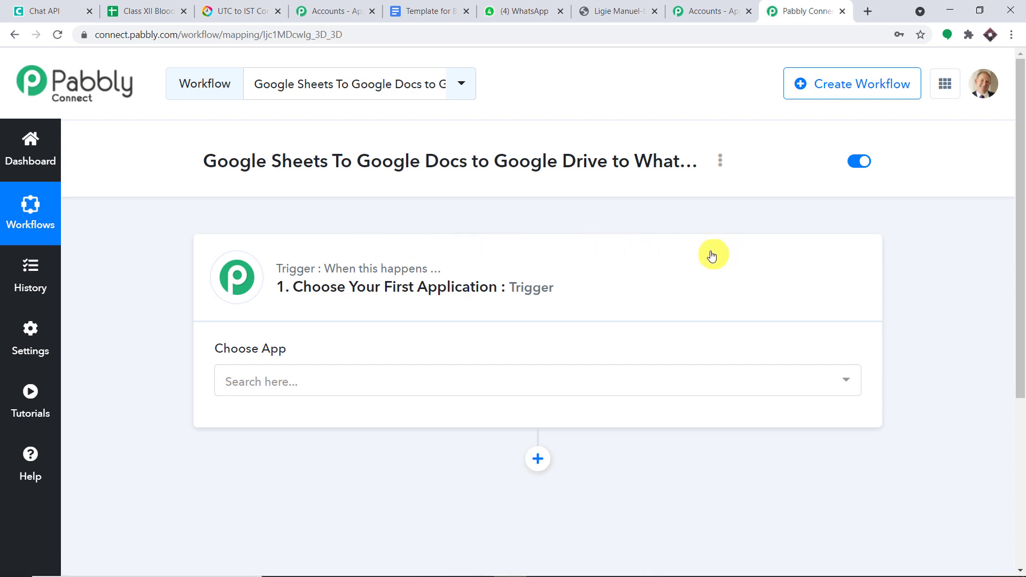
Choose Schedule by Pabbly as the workflow's trigger application
scroll(712, 256, down, 2)
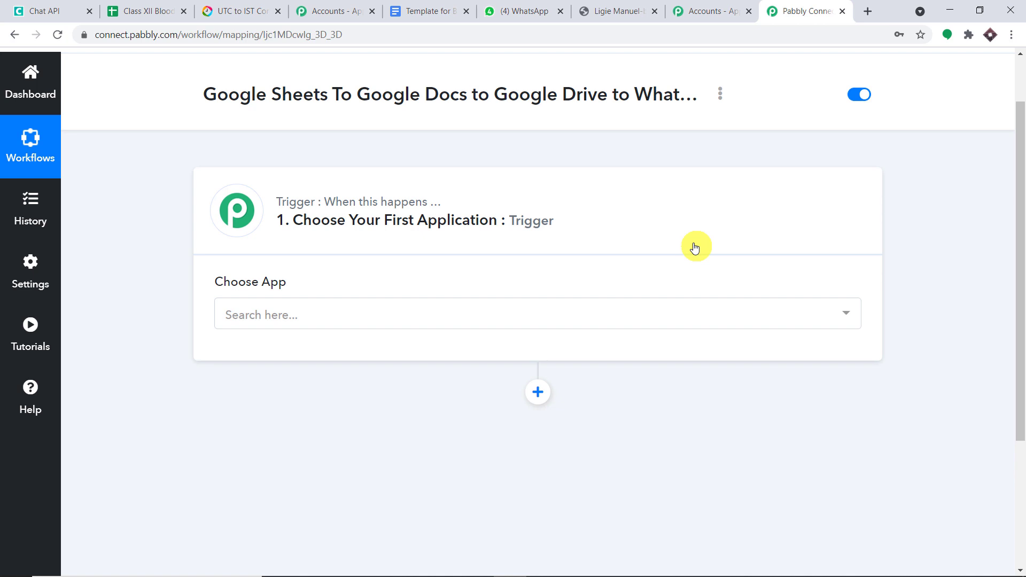
scroll(695, 247, down, 1)
click(388, 249)
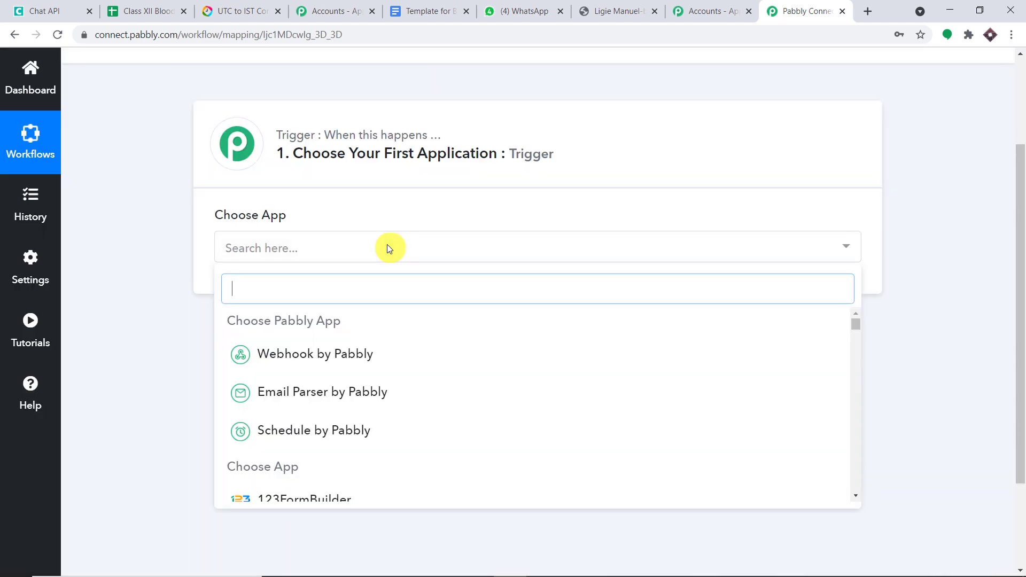
text(sch)
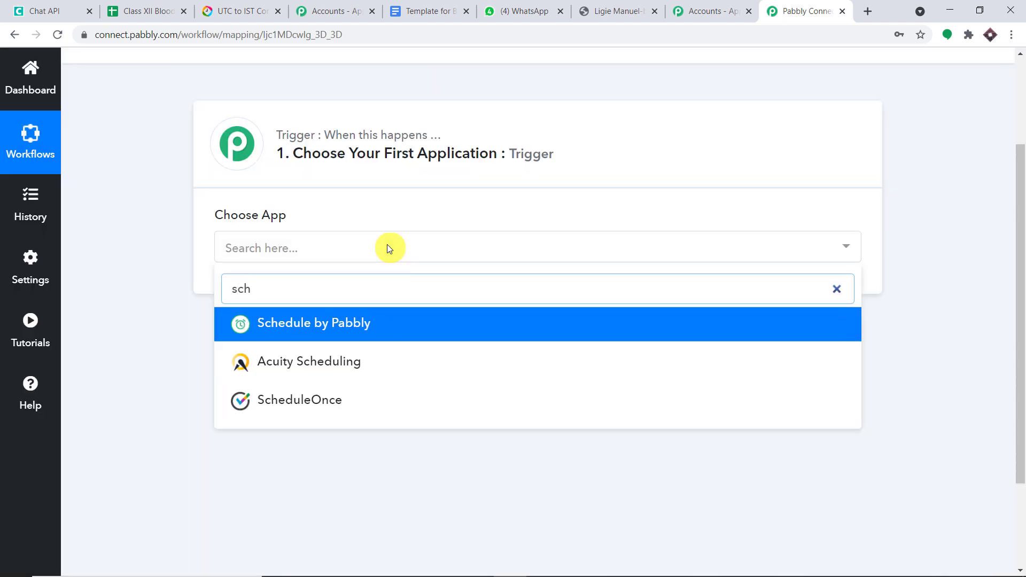
click(367, 323)
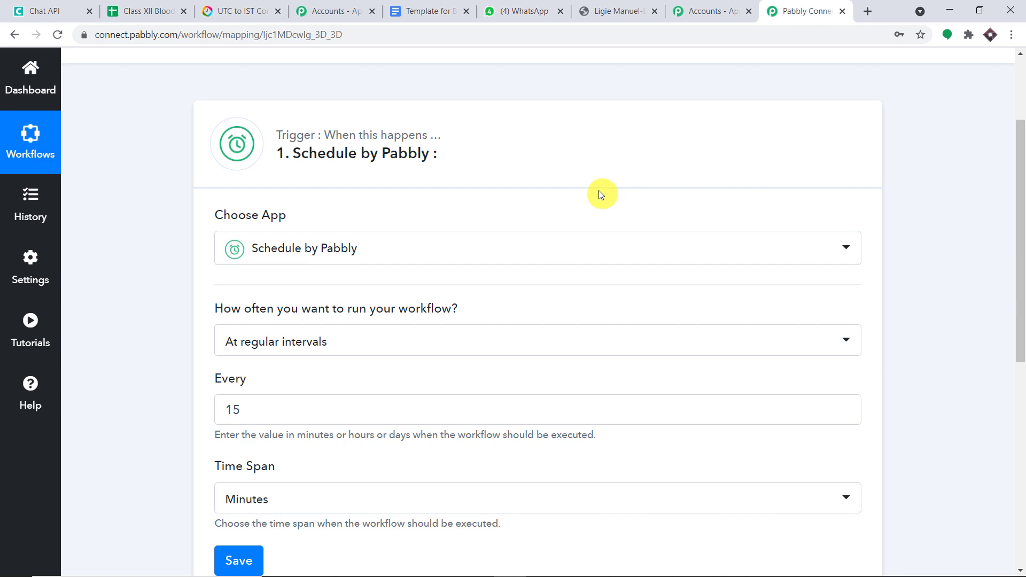
Check the donor sheet, return to Pabbly Connect, and set the schedule trigger to run the workflow Once
click(140, 11)
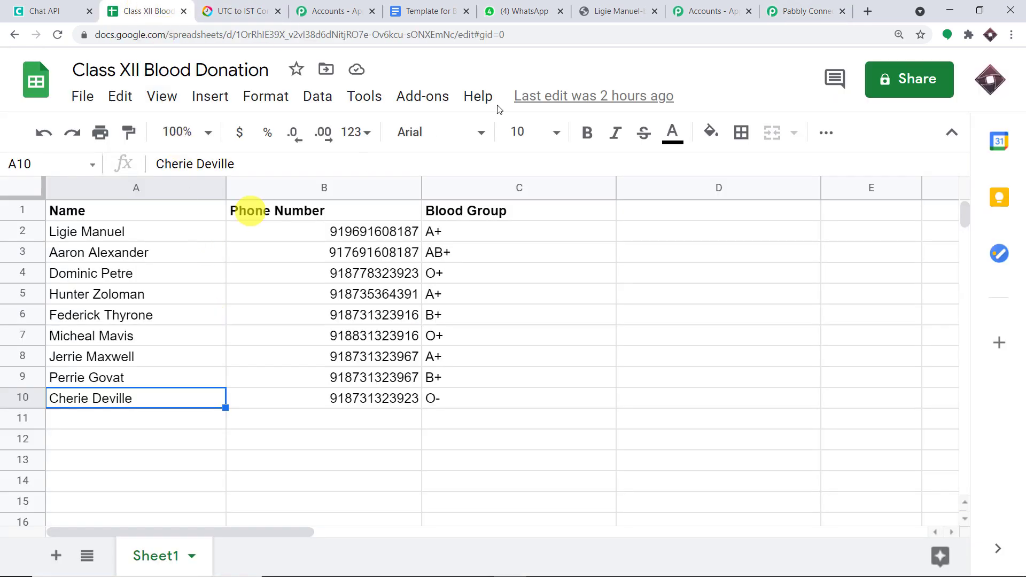
click(806, 11)
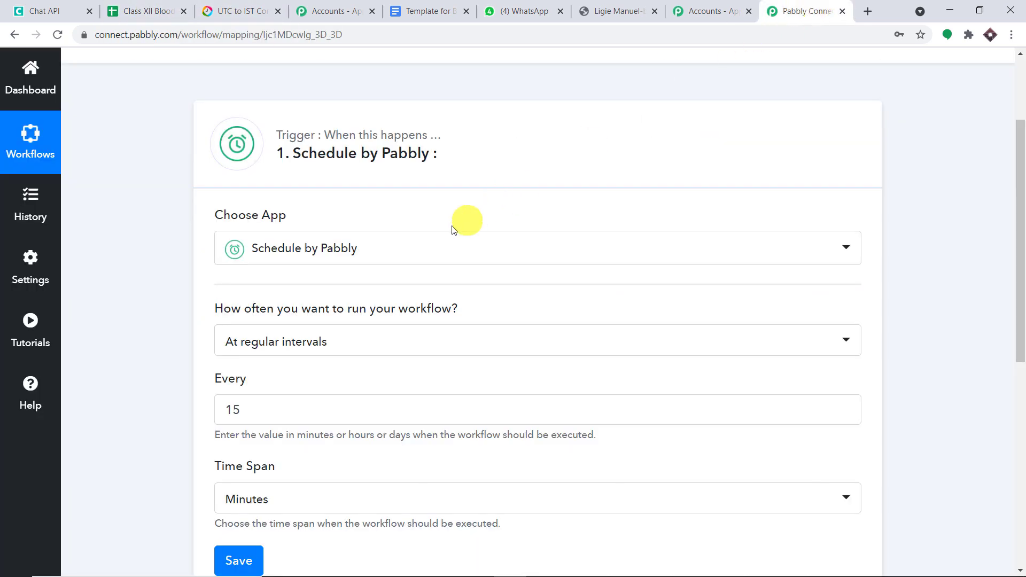
scroll(452, 229, down, 1)
mouse_move(235, 242)
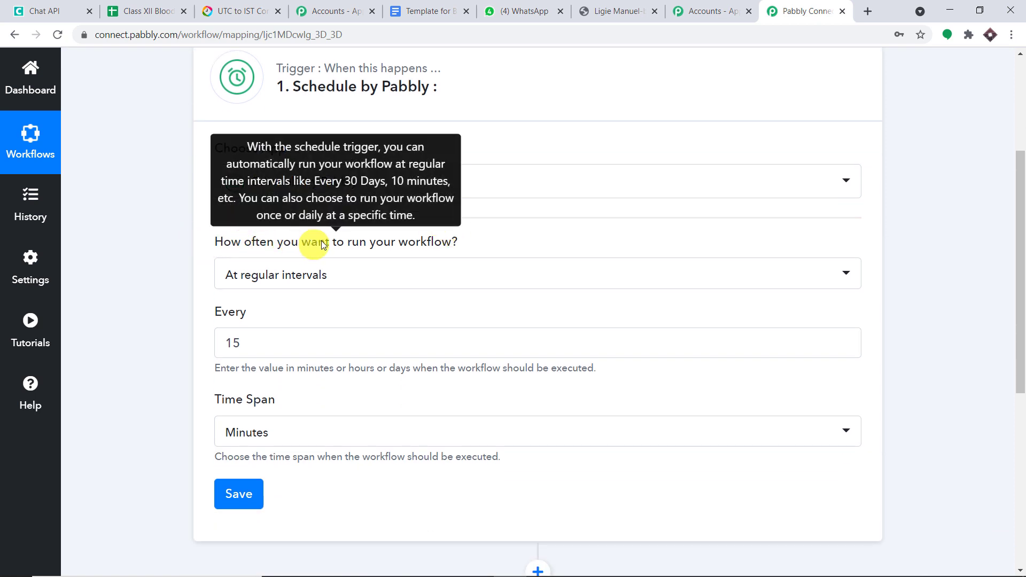
click(388, 277)
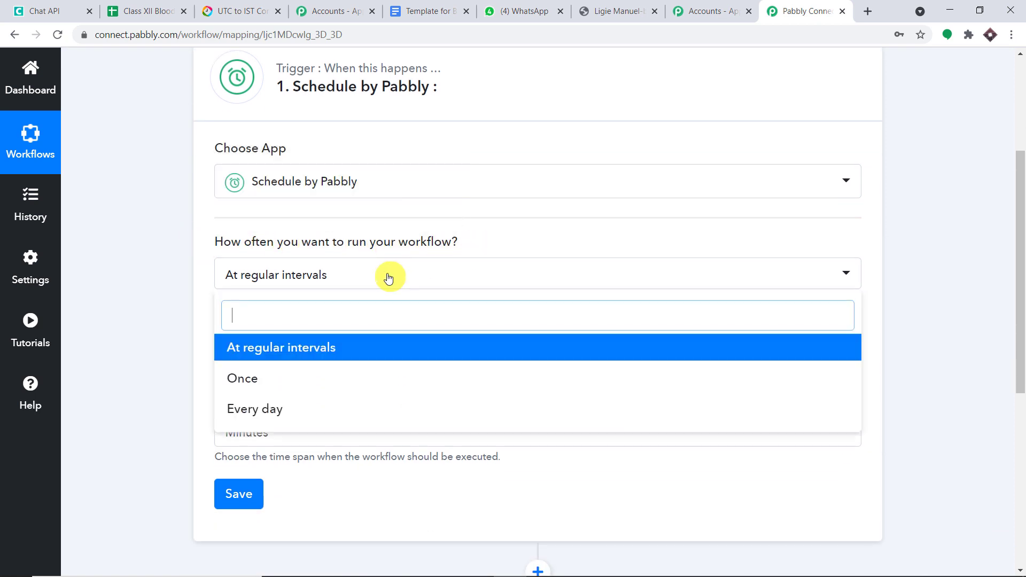
click(322, 380)
scroll(338, 303, down, 1)
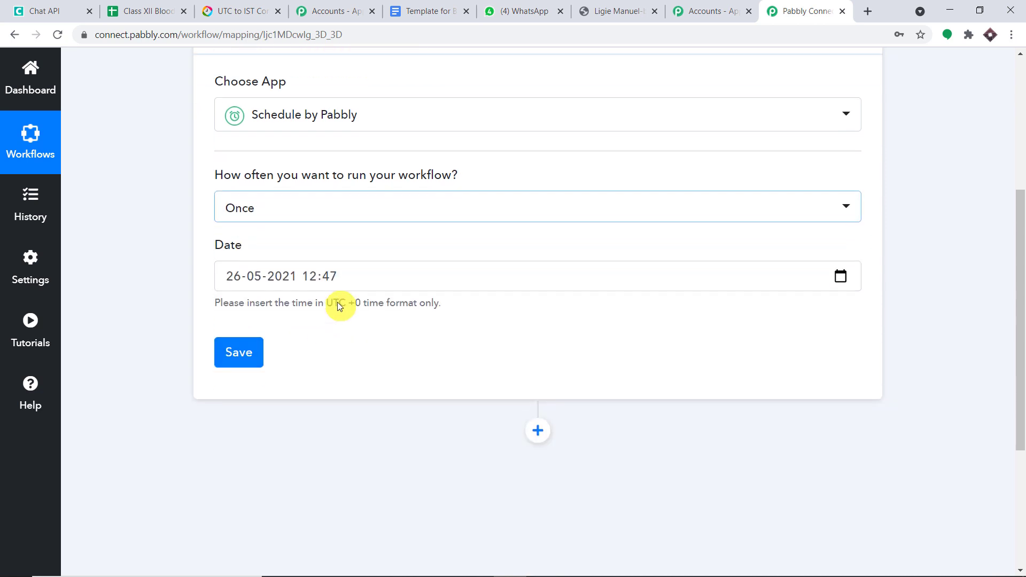
Switch to the Savvy Time UTC to IST converter and set the IST time to 7:30 pm to find its UTC equivalent
mouse_move(957, 573)
click(312, 280)
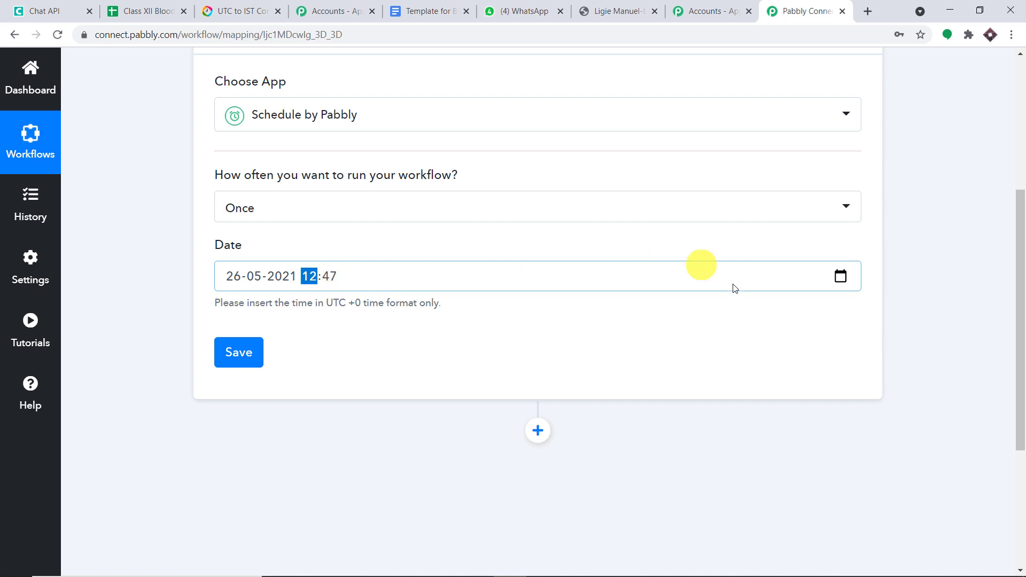
mouse_move(921, 574)
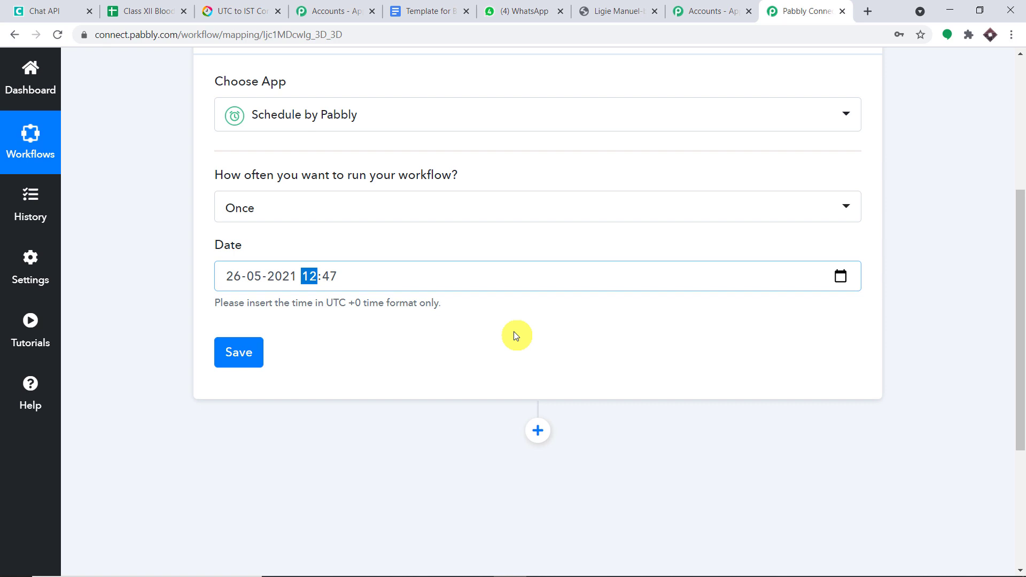
click(241, 8)
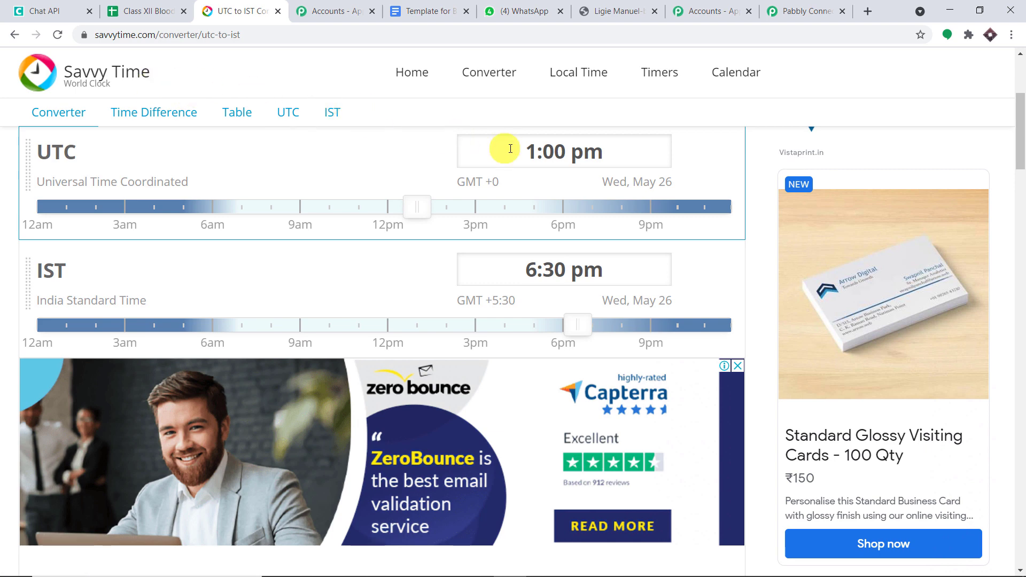
click(537, 267)
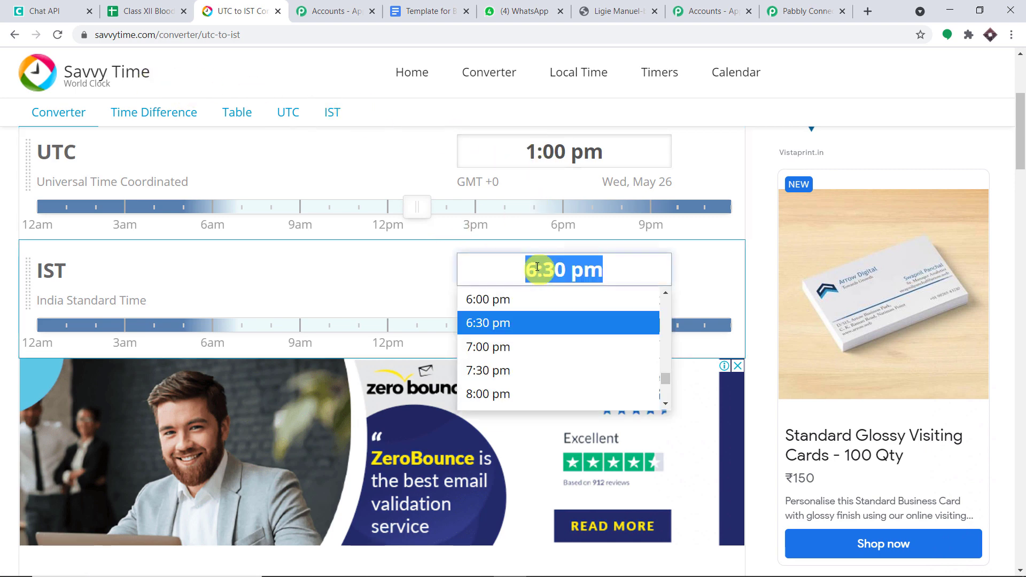
click(537, 266)
key(BackSpace)
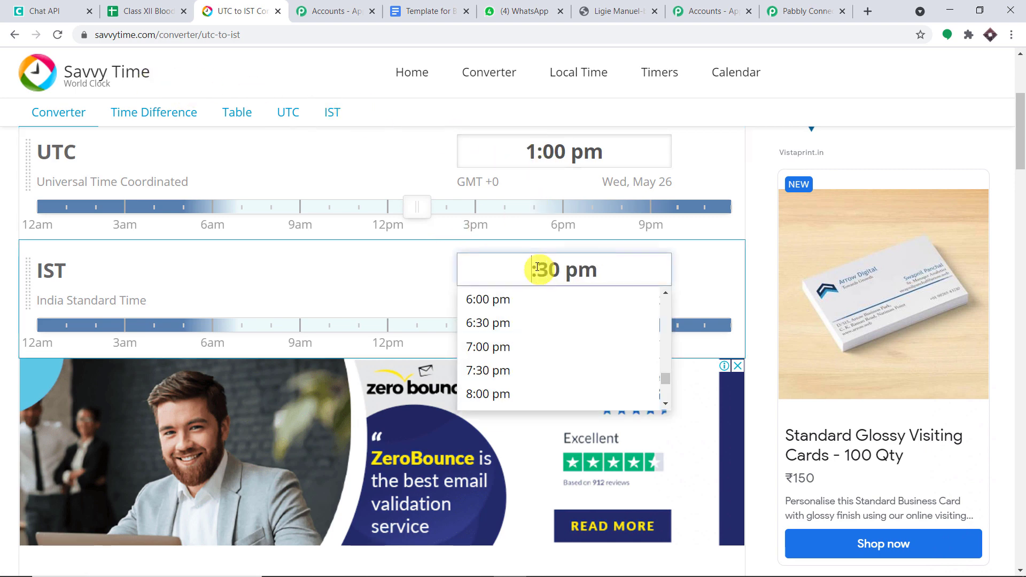
text(7)
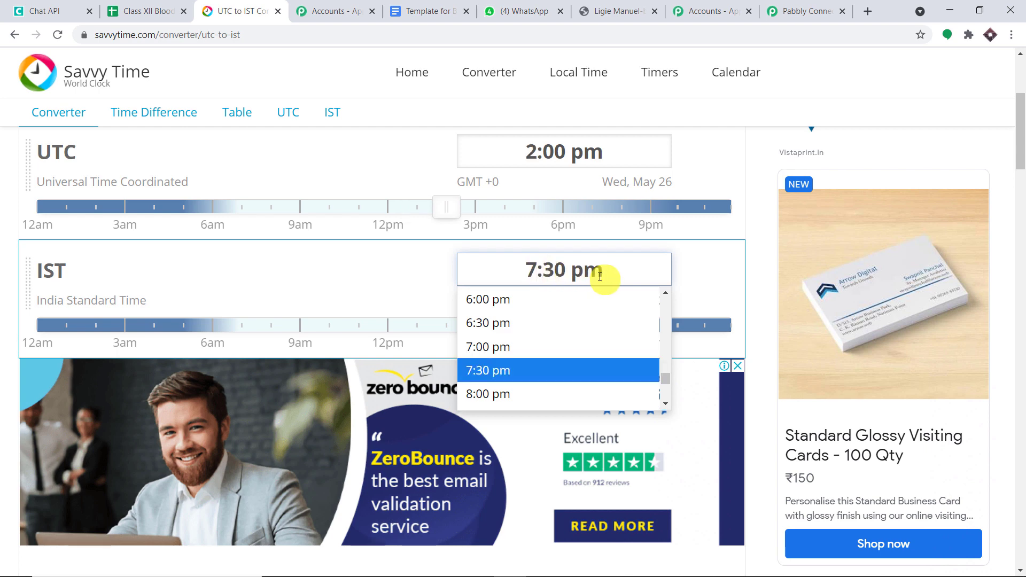
mouse_move(1008, 558)
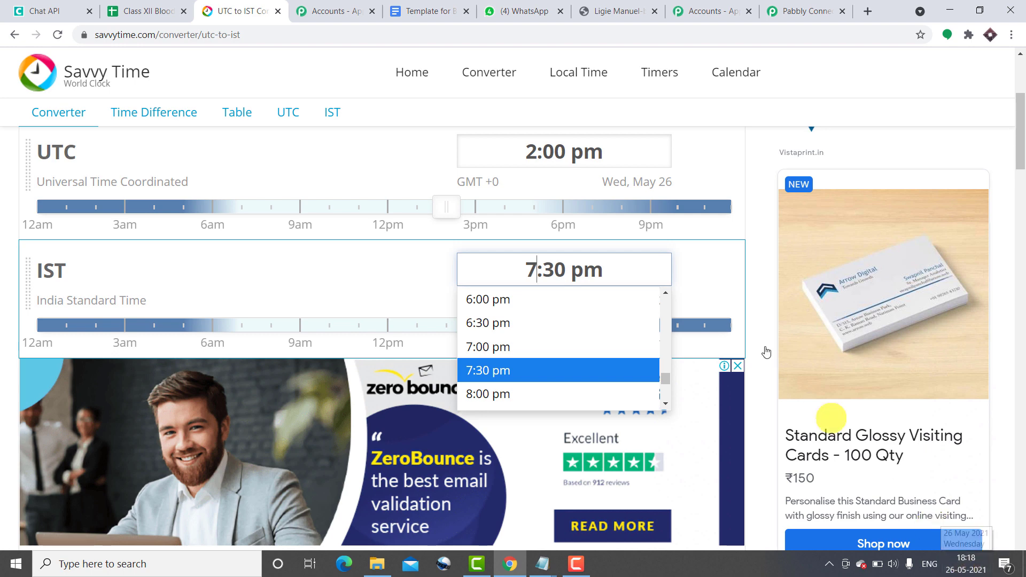
click(538, 152)
click(791, 102)
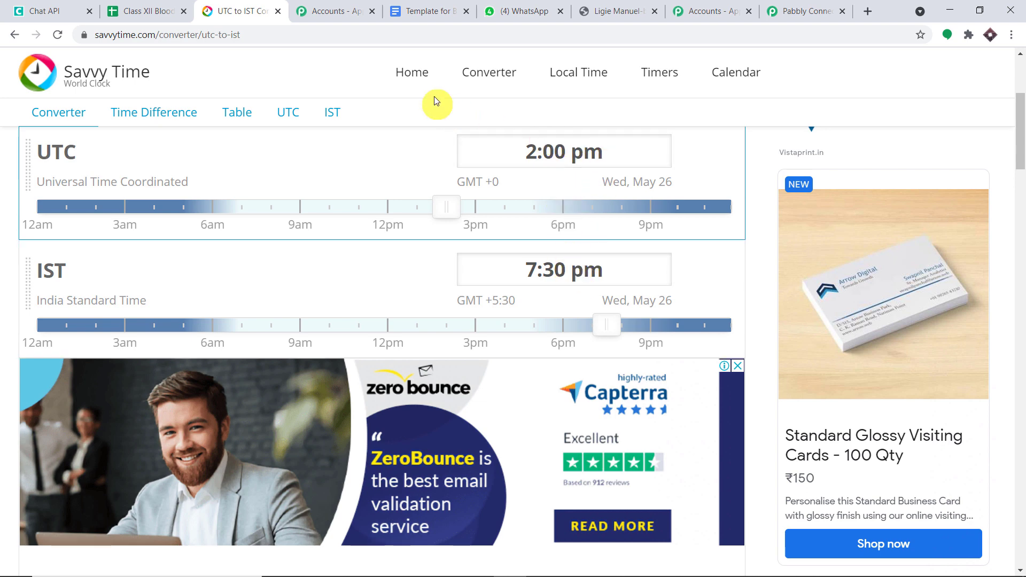
Return to Pabbly Connect, set the schedule time to 14:00 on 26-05-2021, and save the trigger
click(796, 11)
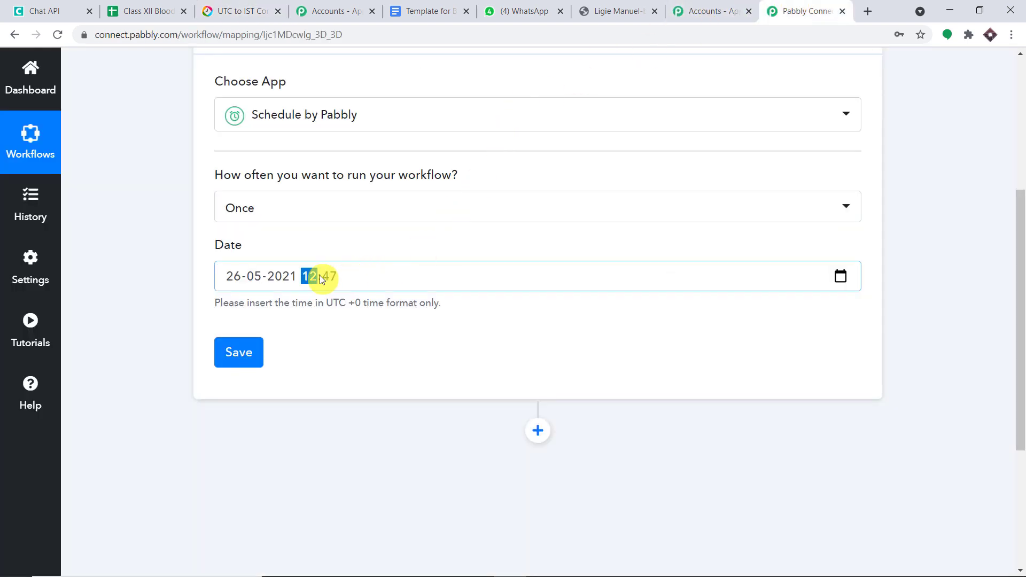
text(4)
scroll(405, 283, down, 1)
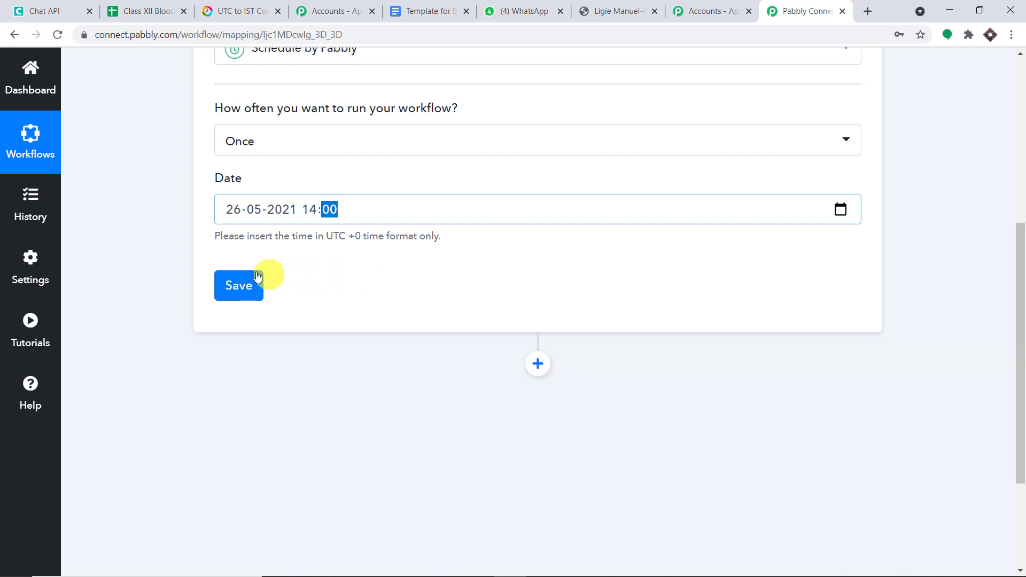
click(250, 278)
click(532, 393)
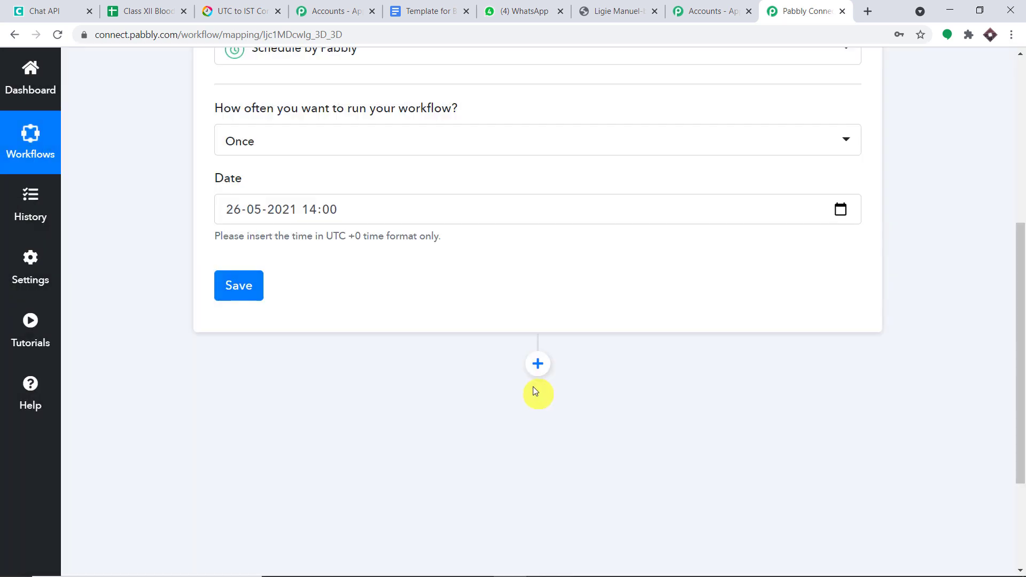
Review the name, phone number and blood group columns in the Class XII Blood Donation sheet, then return to Pabbly Connect
scroll(588, 253, down, 1)
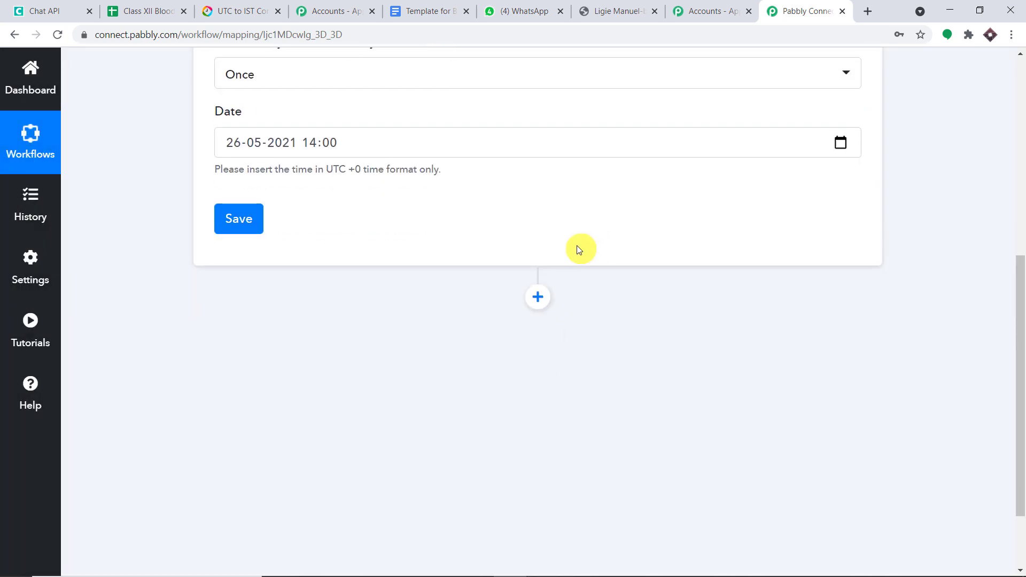
scroll(577, 250, down, 2)
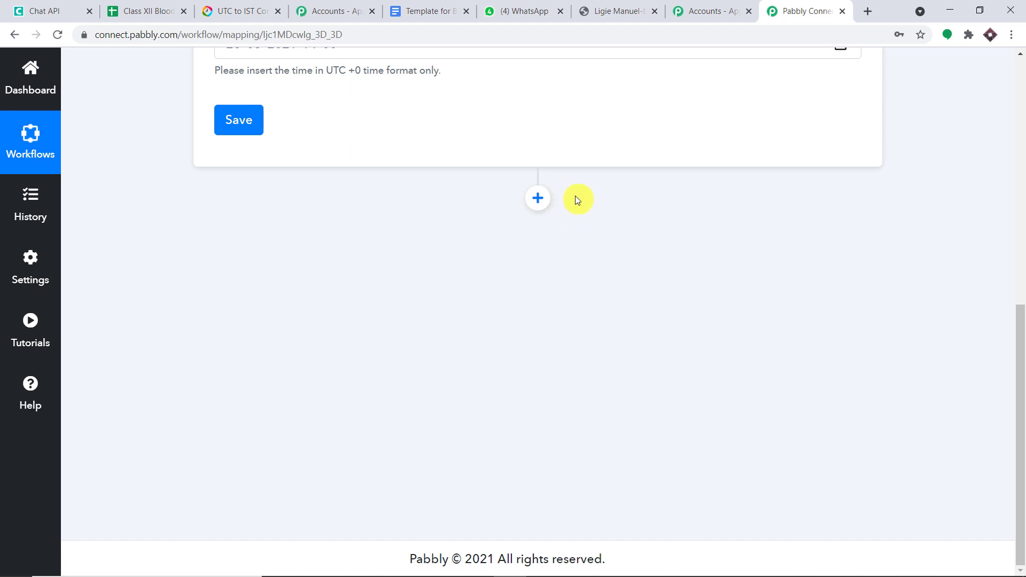
click(157, 8)
drag(57, 235, 147, 399)
drag(281, 233, 348, 399)
drag(481, 232, 482, 401)
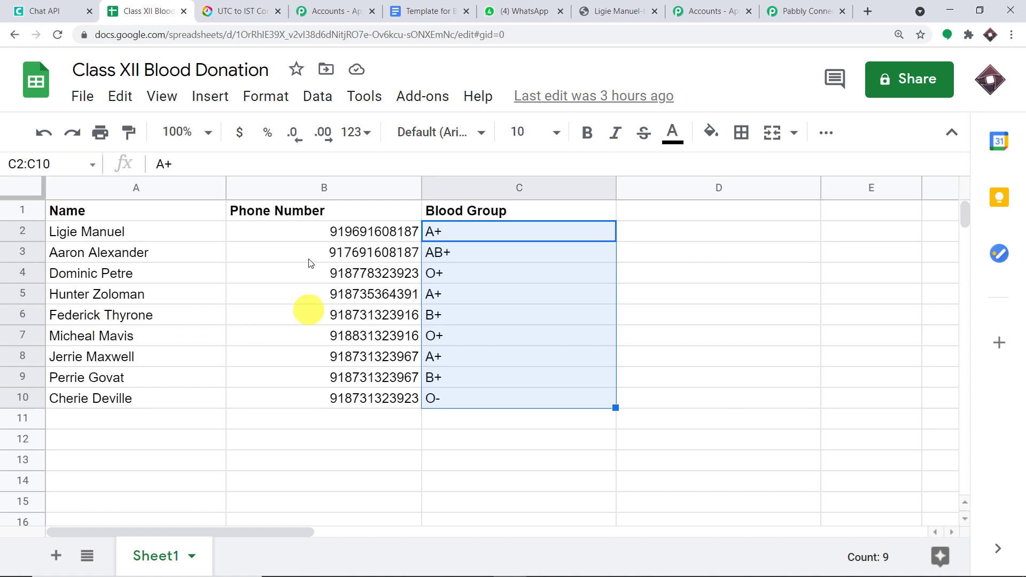
click(802, 10)
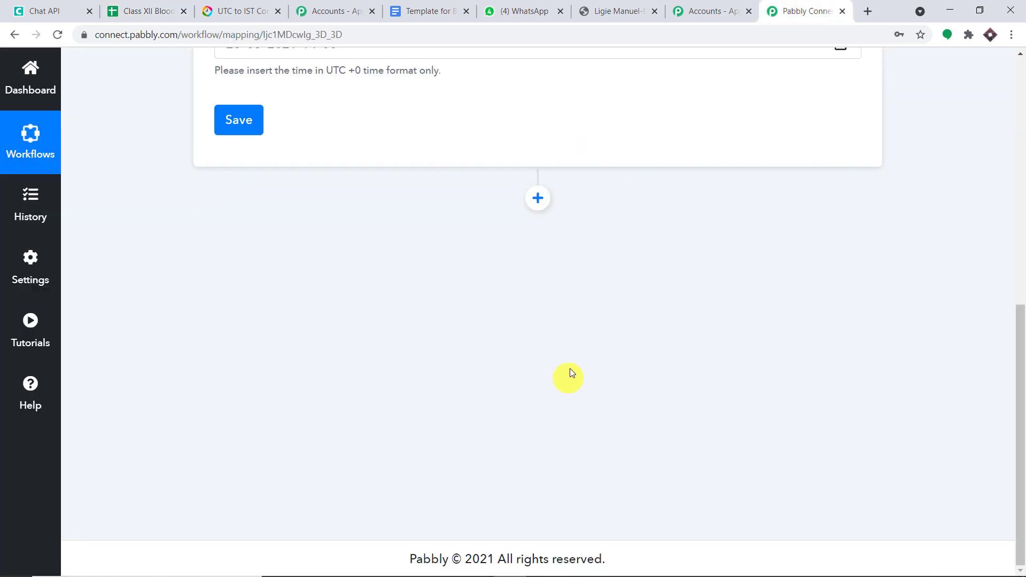
Add an action after the schedule trigger using Google Sheets with the Get Row(s) event
scroll(588, 353, up, 4)
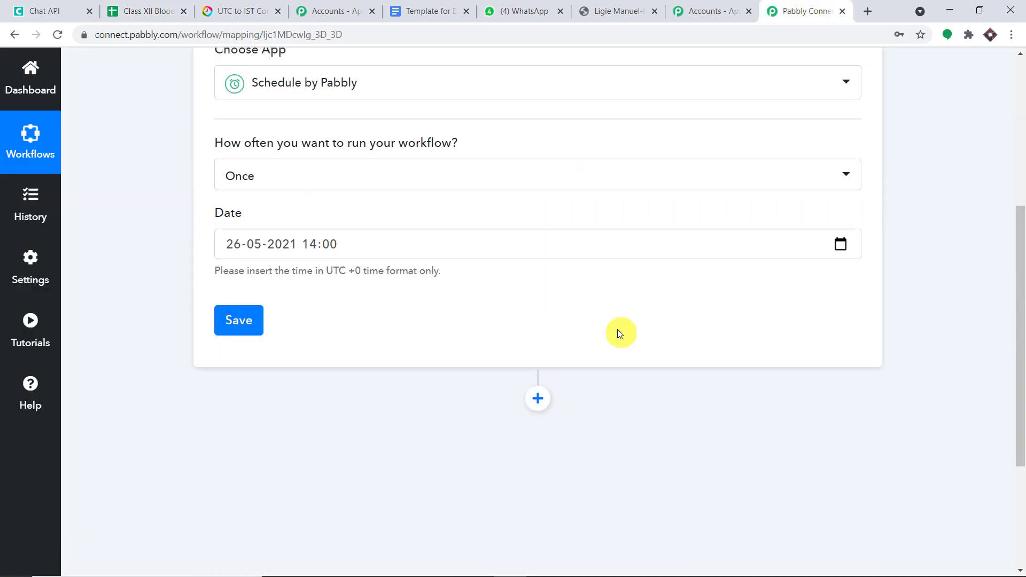
click(537, 398)
scroll(725, 294, down, 5)
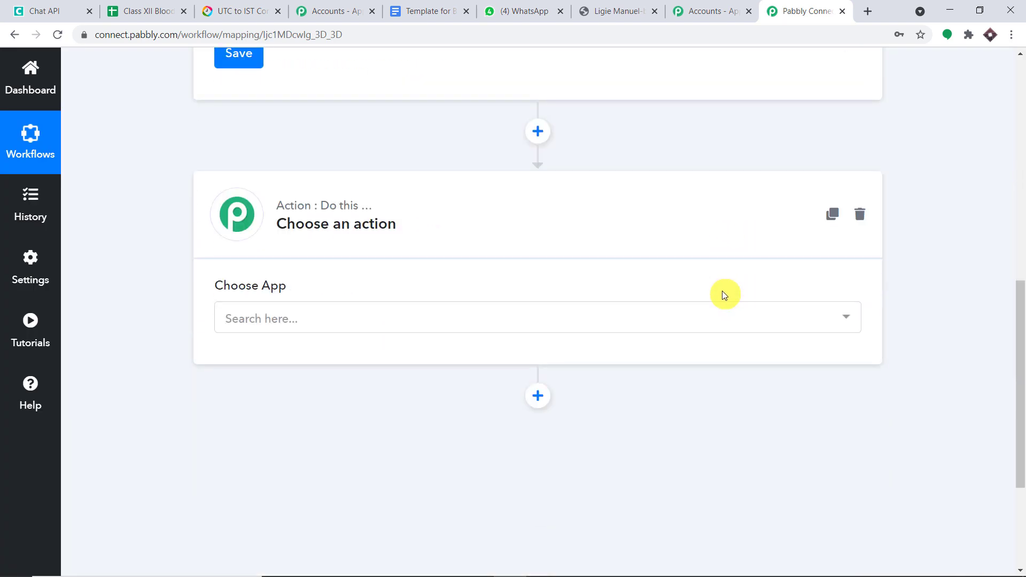
click(289, 316)
text(g)
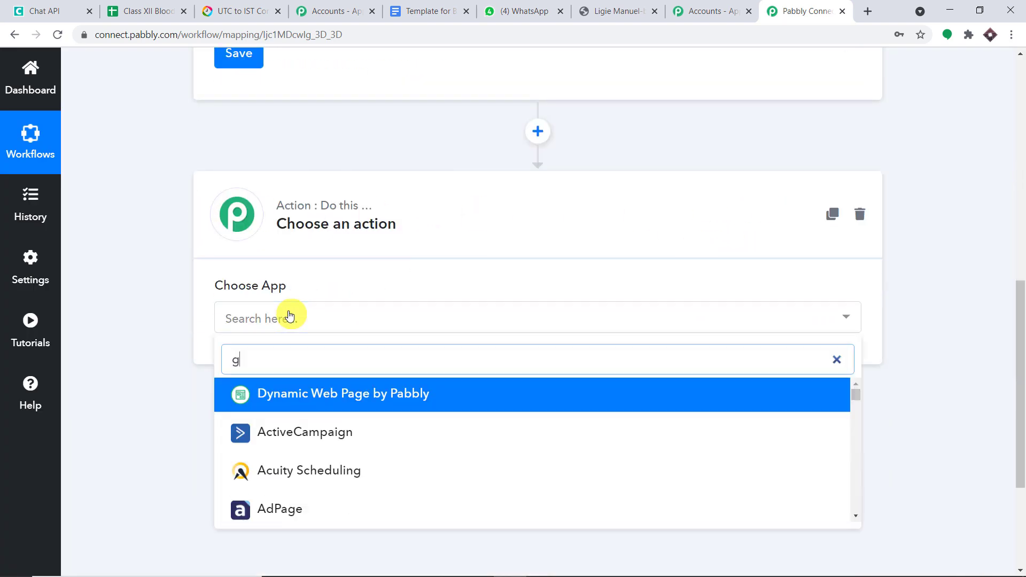
text(oogl)
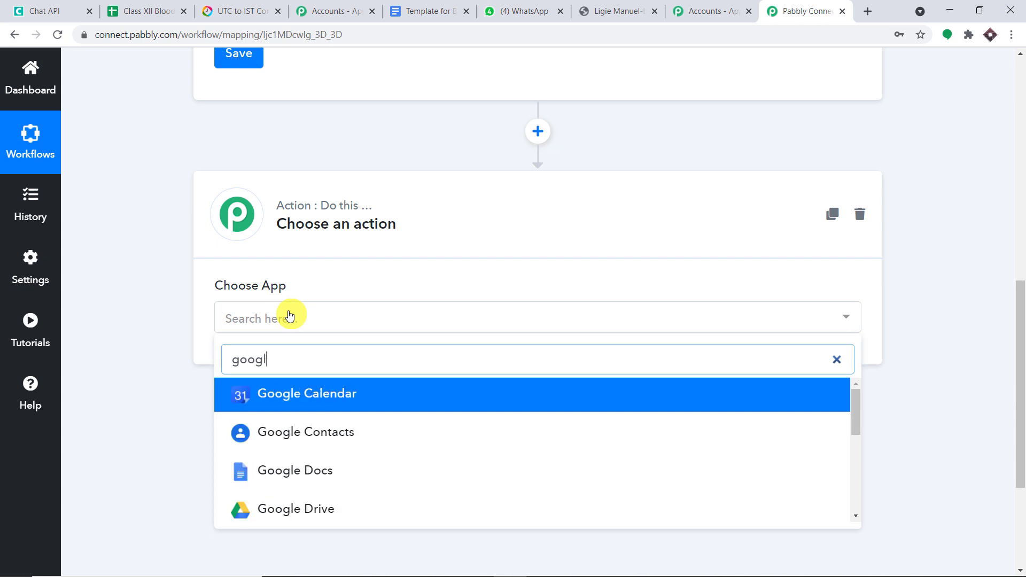
text(e sh)
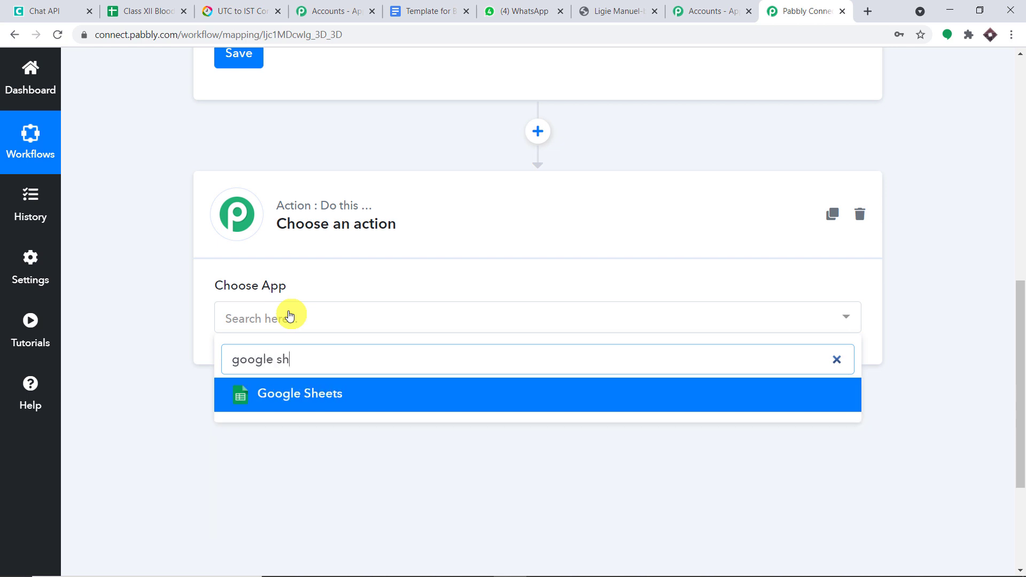
click(313, 396)
scroll(615, 259, down, 4)
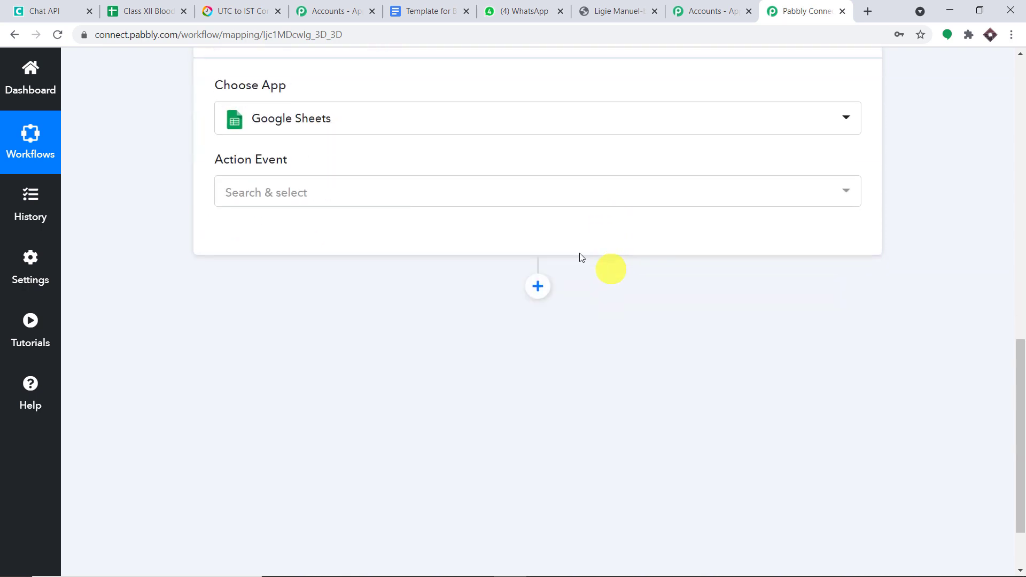
click(435, 210)
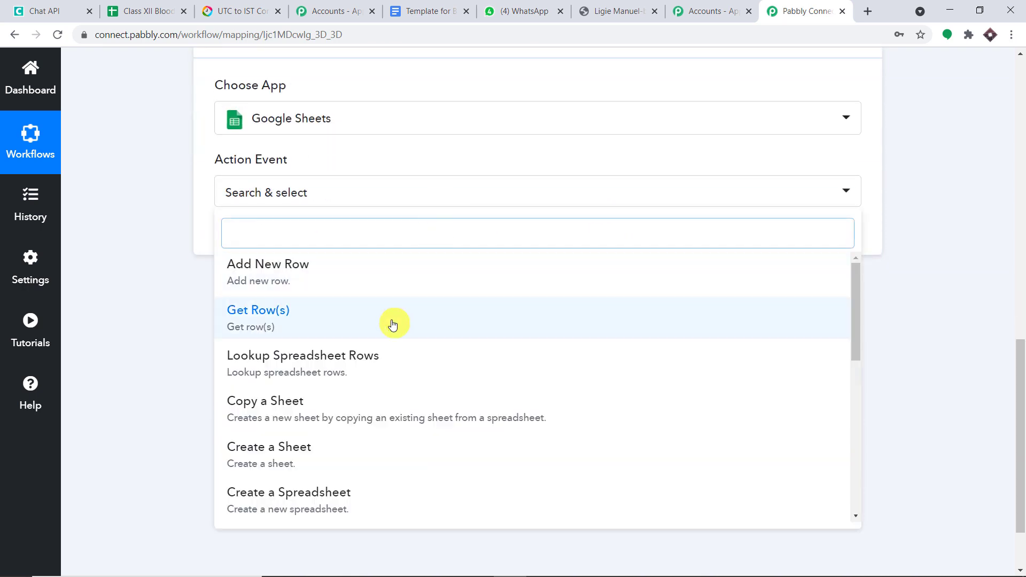
click(394, 321)
Connect the Google Sheets action through a new connection, choosing the sheet owner's Google account and allowing Pabbly Connect access
scroll(595, 233, up, 3)
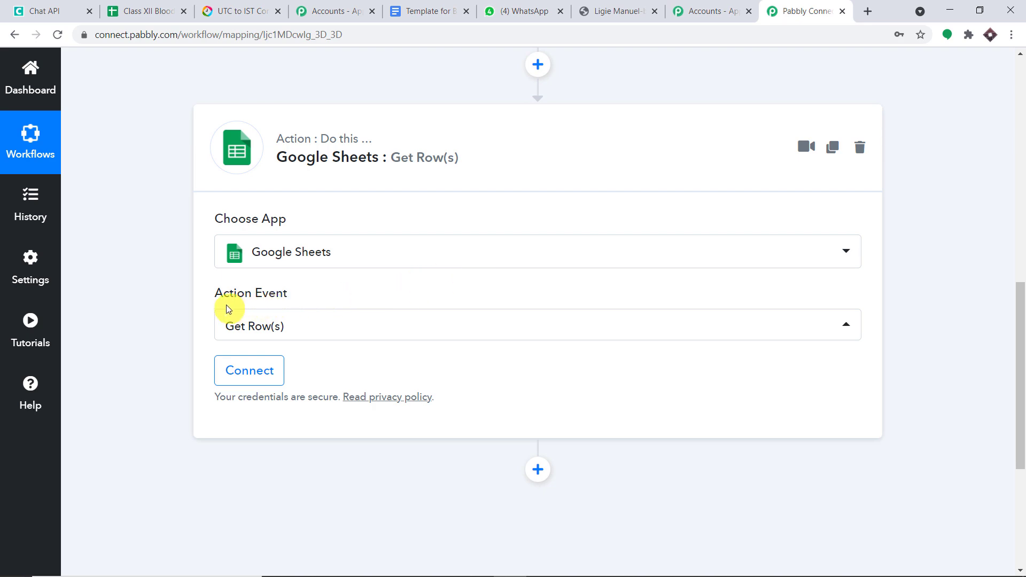
click(268, 377)
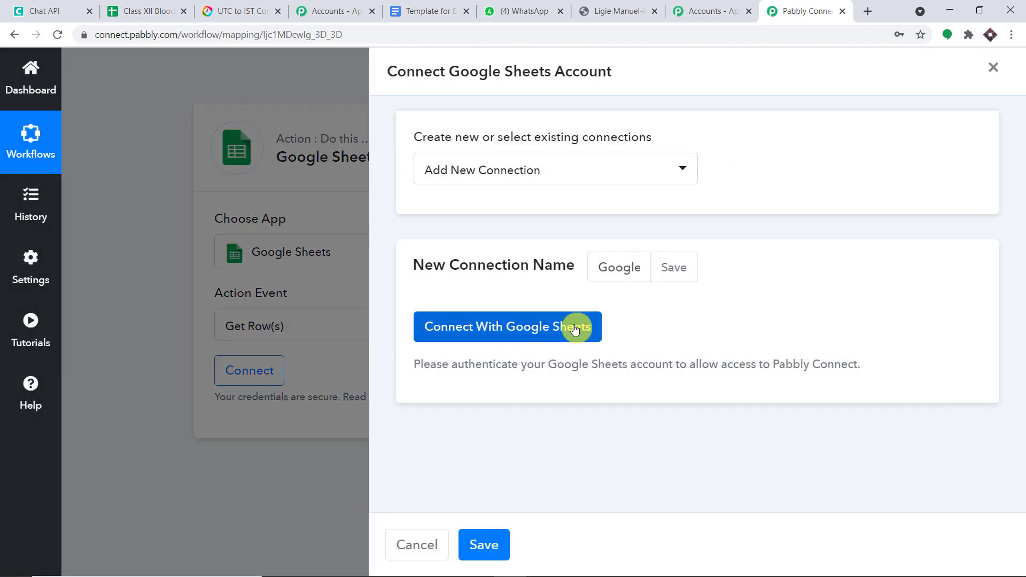
click(514, 325)
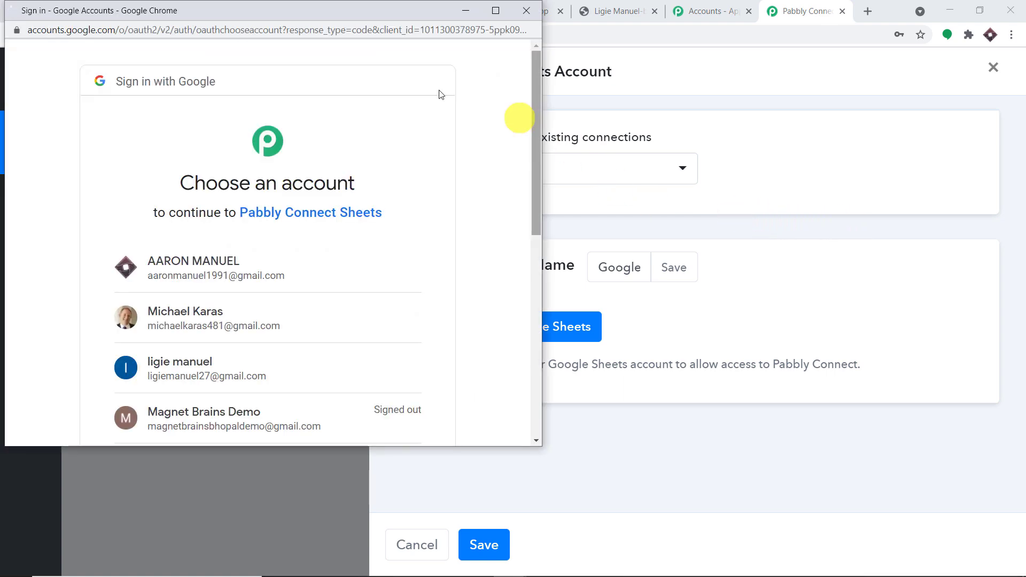
scroll(398, 233, down, 1)
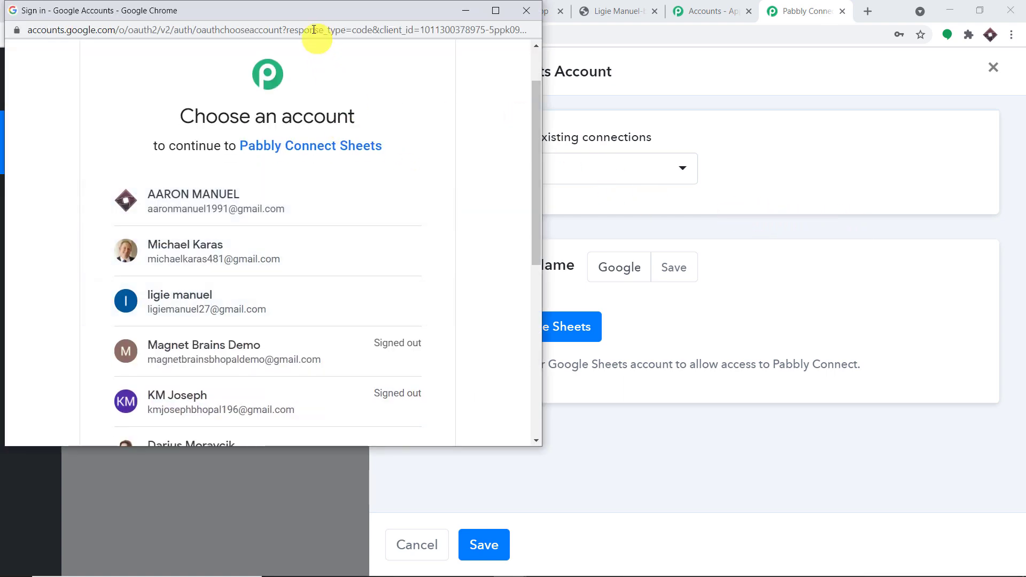
drag(310, 14, 824, 128)
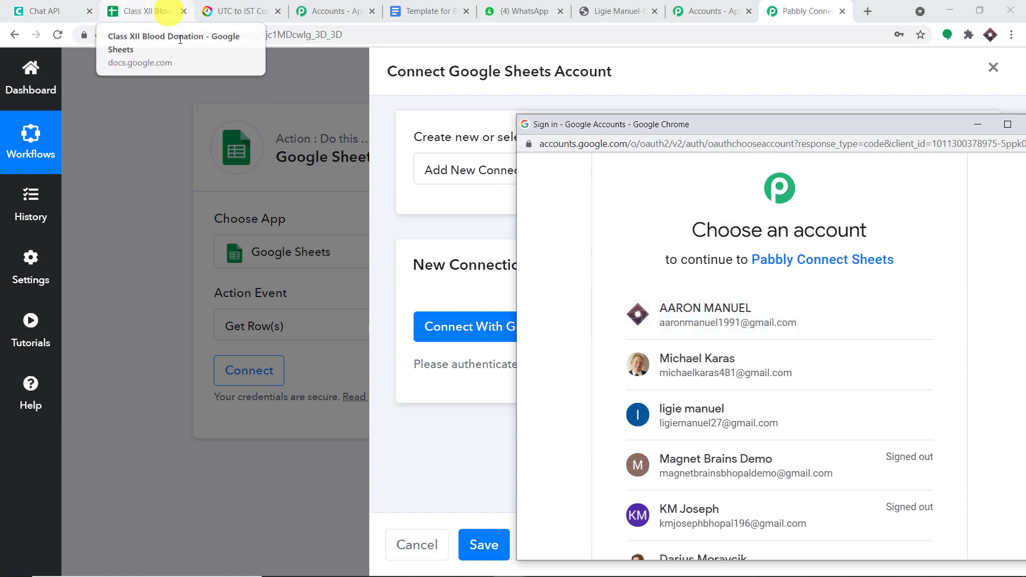
click(730, 312)
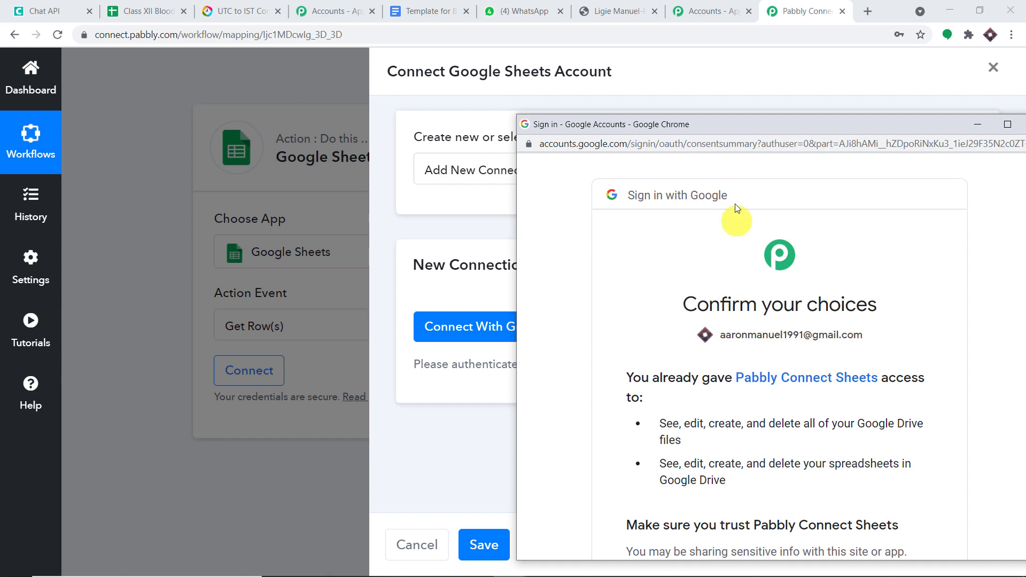
drag(756, 124, 604, 24)
scroll(736, 251, down, 5)
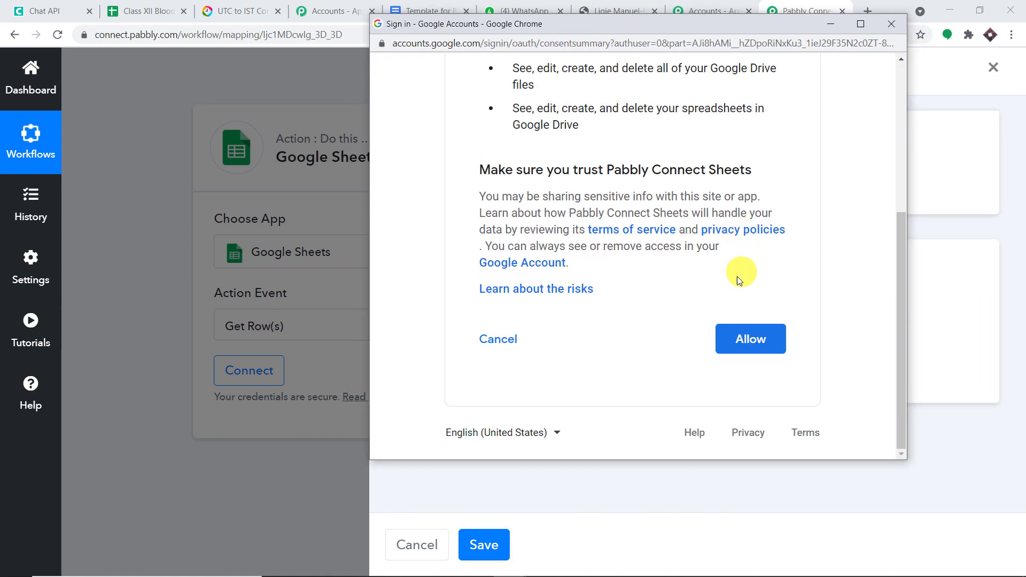
click(738, 333)
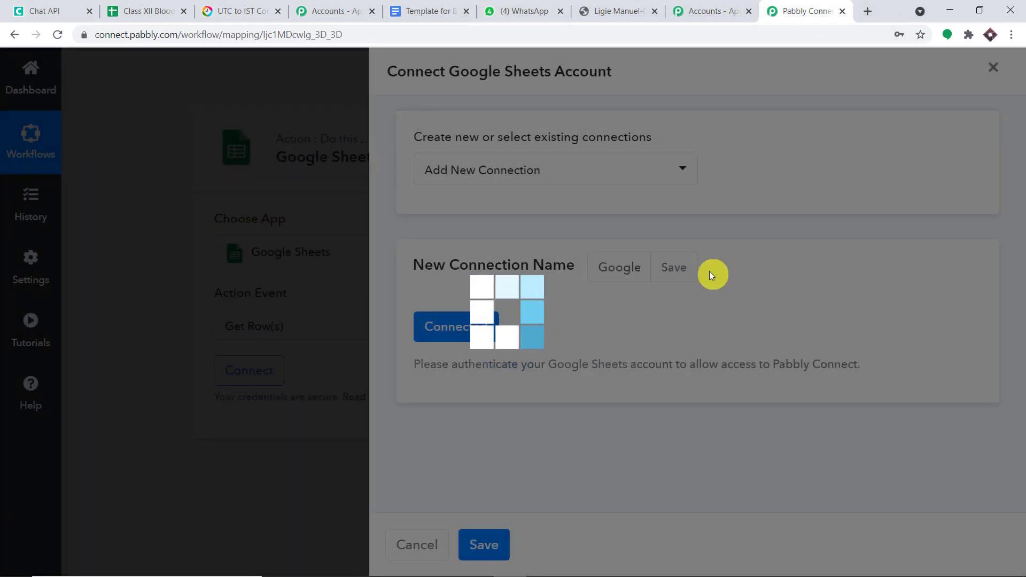
Choose Class XII Blood Donation as the spreadsheet for the Get Row(s) action
scroll(668, 298, down, 4)
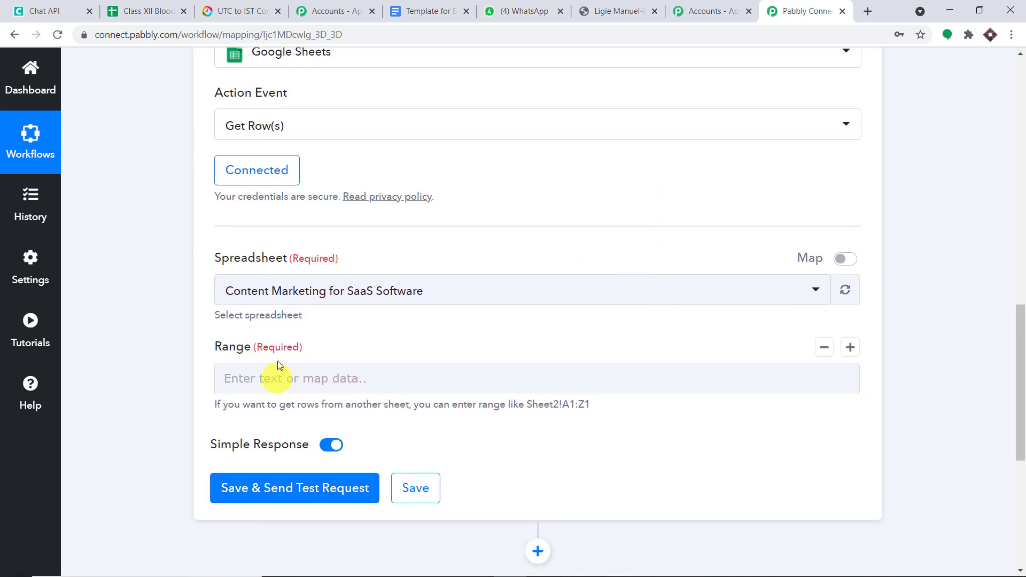
click(332, 290)
scroll(345, 374, down, 3)
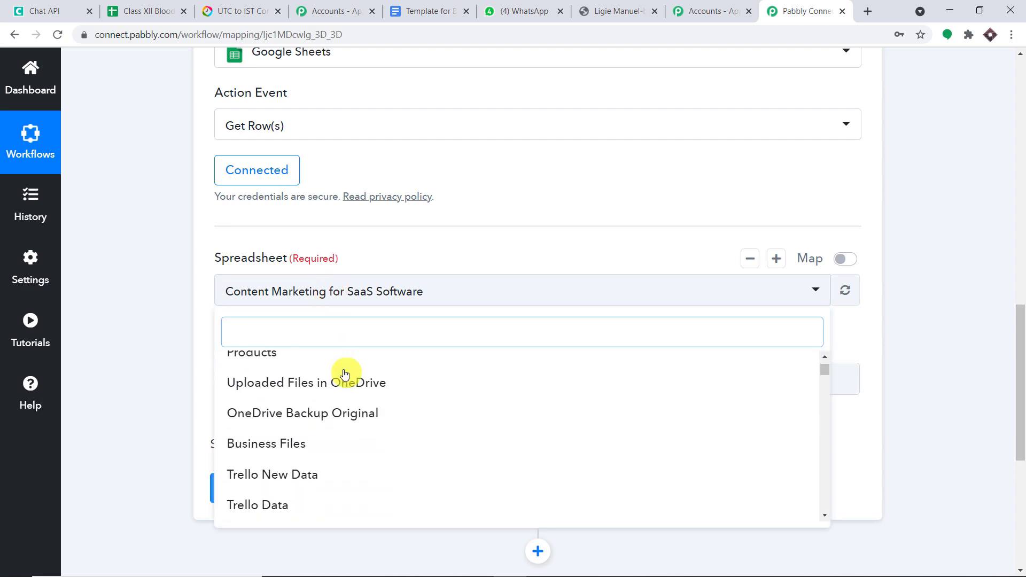
scroll(345, 374, down, 8)
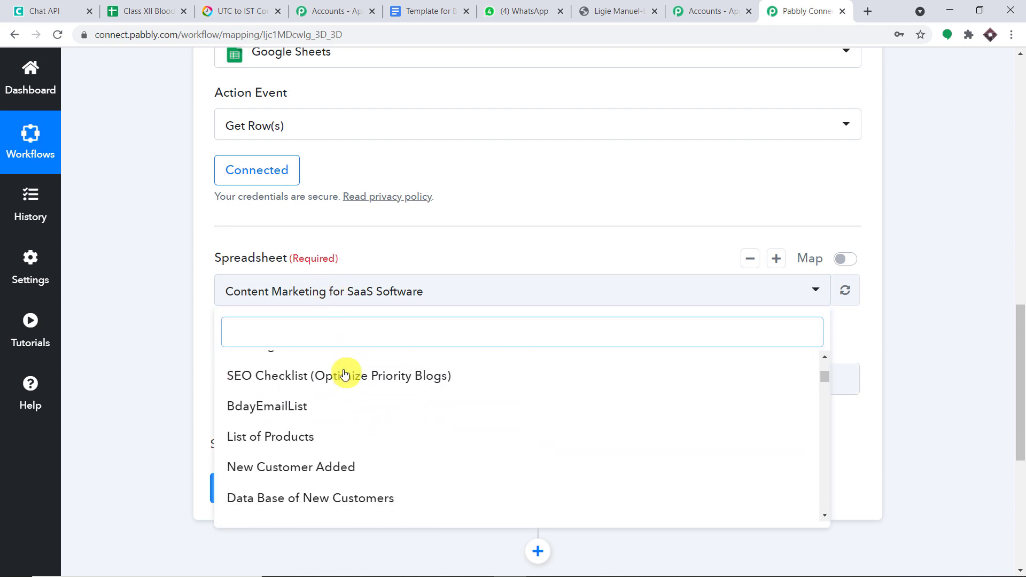
scroll(345, 374, down, 4)
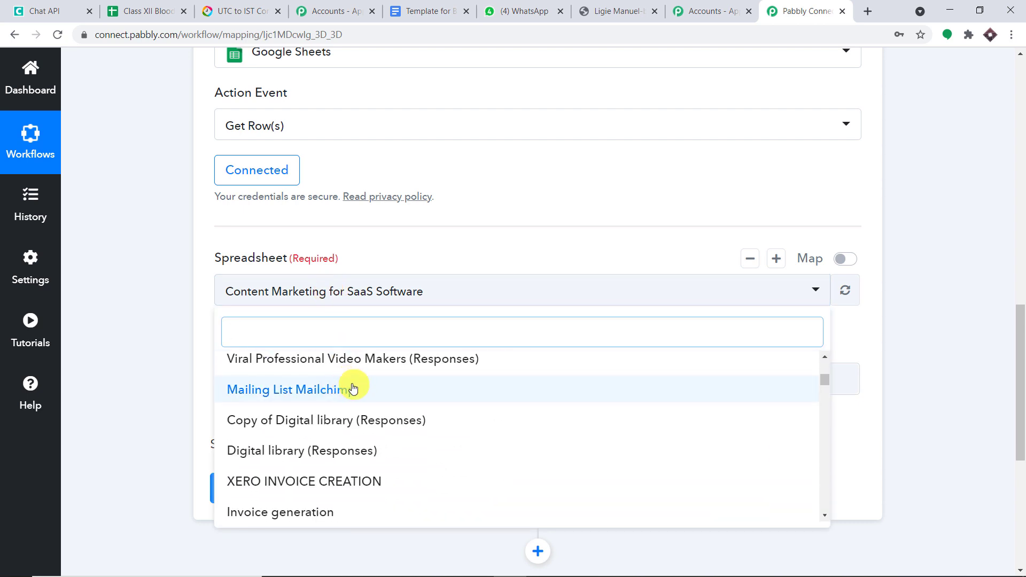
scroll(348, 385, up, 6)
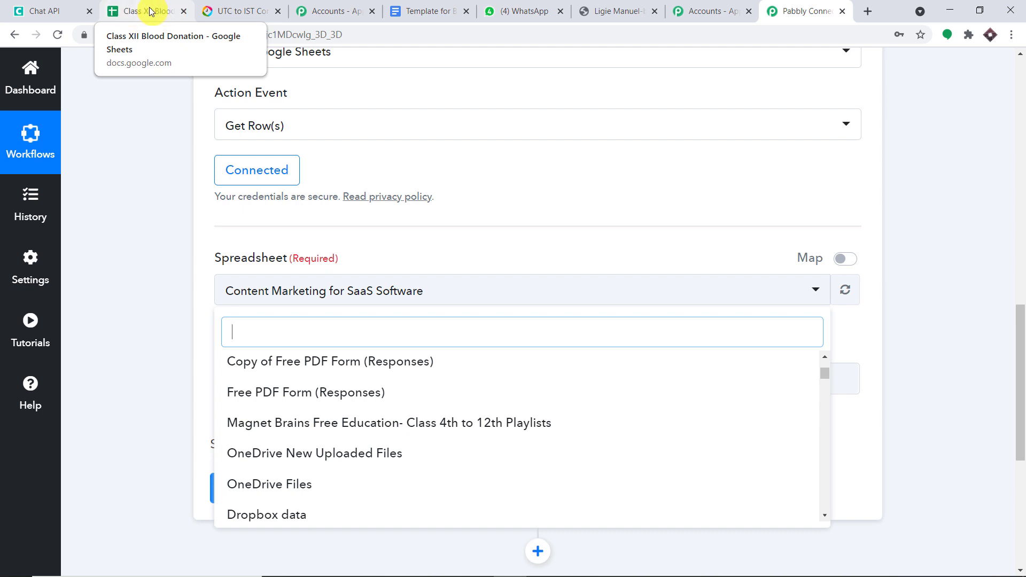
scroll(336, 398, down, 3)
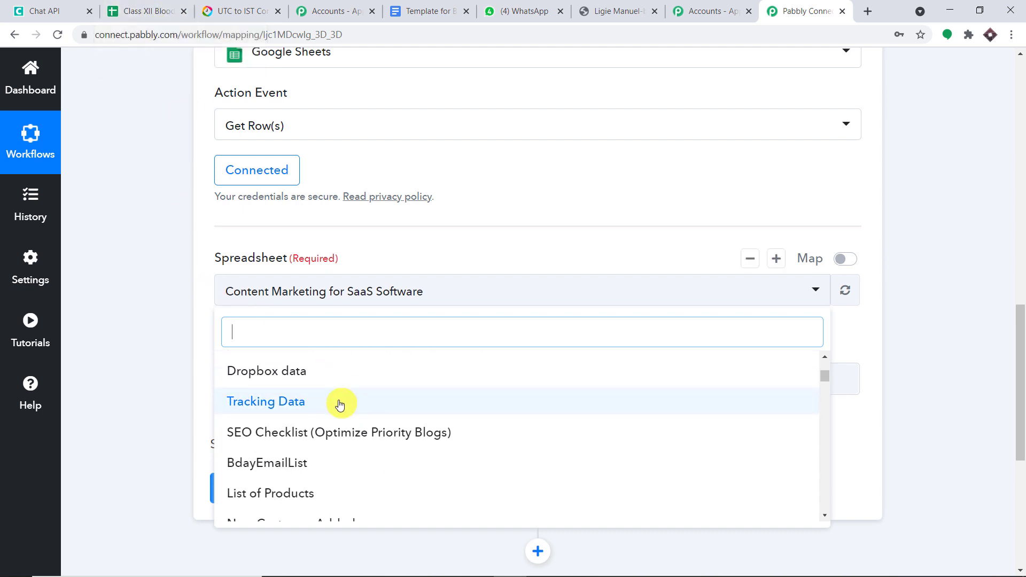
scroll(340, 403, down, 2)
scroll(308, 353, up, 3)
text(c)
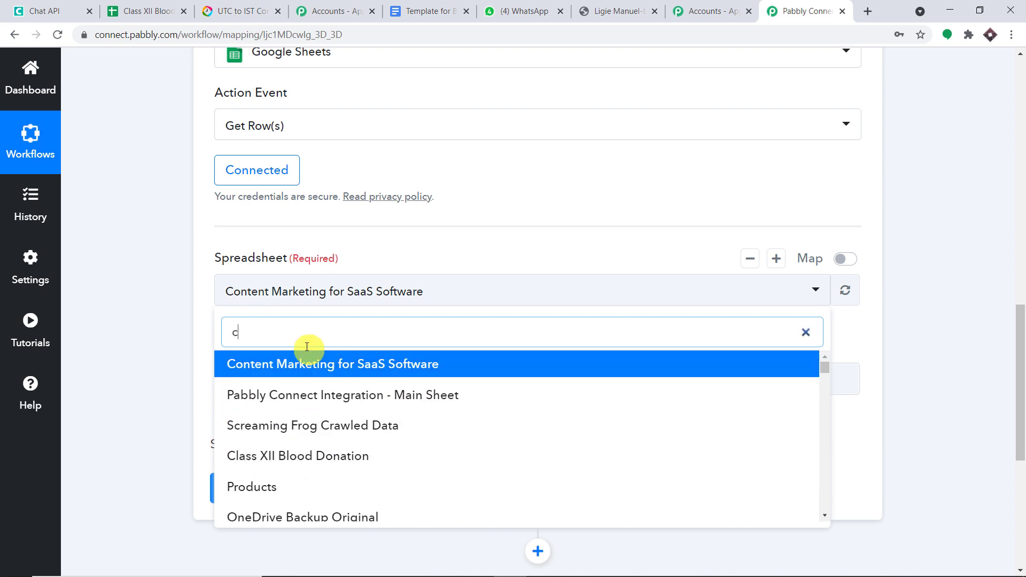
text(l)
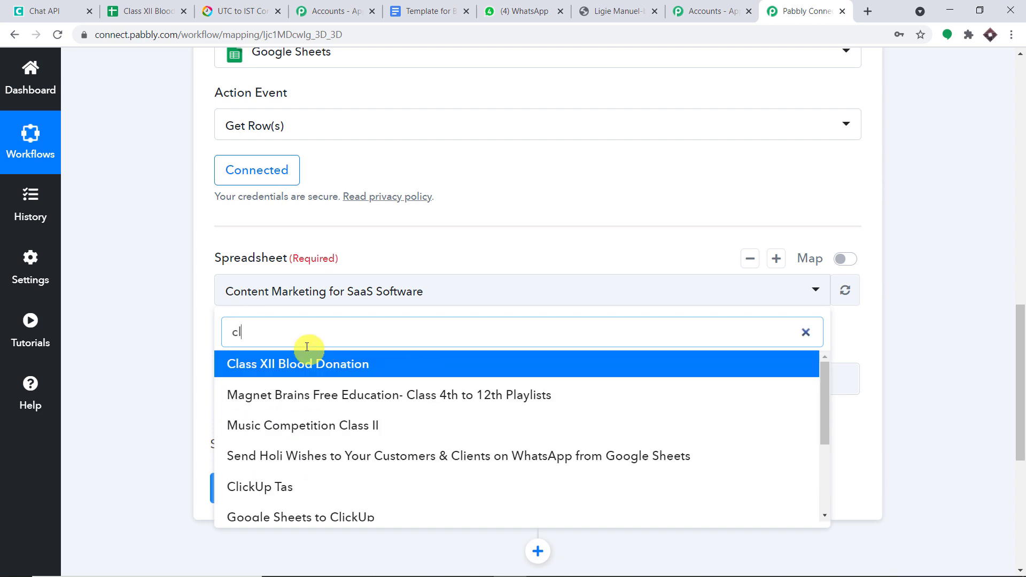
click(329, 366)
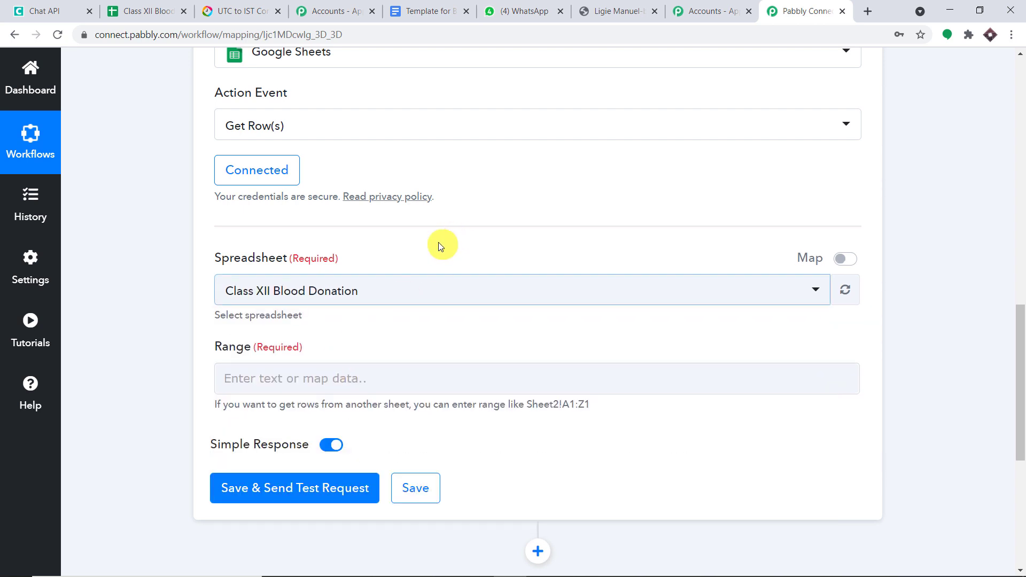
Switch to the Class XII Blood Donation sheet, select all donor rows without the header, and copy the range reference A2:C10
scroll(439, 246, down, 1)
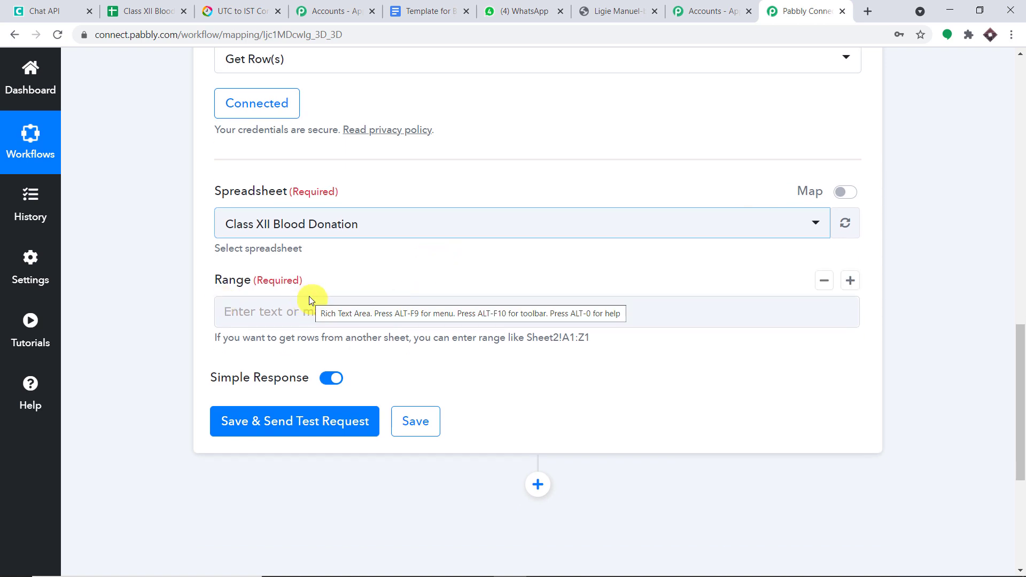
click(143, 11)
click(89, 236)
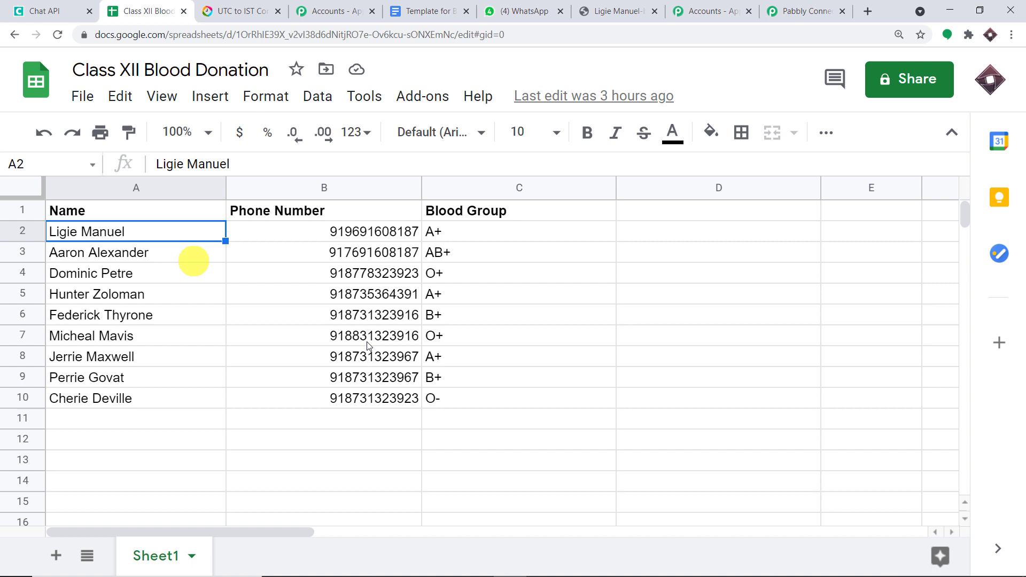
click(464, 402)
click(101, 225)
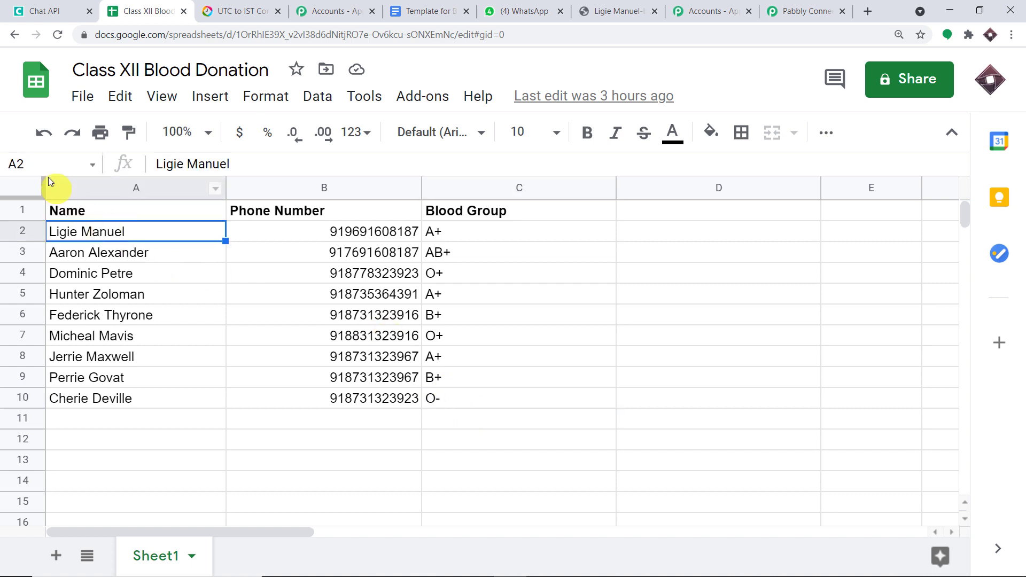
click(453, 399)
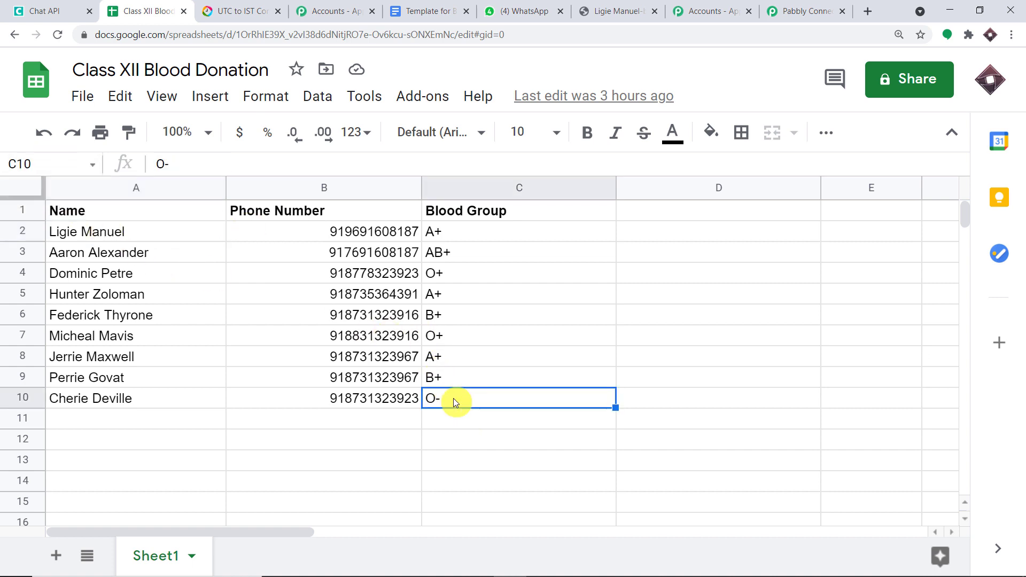
drag(63, 232, 470, 403)
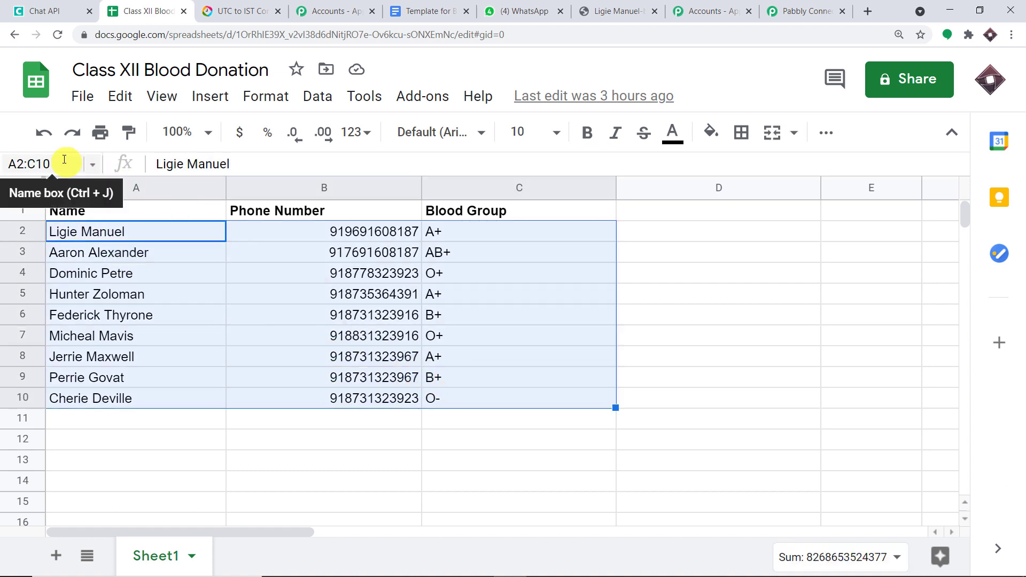
click(24, 164)
right_click(43, 164)
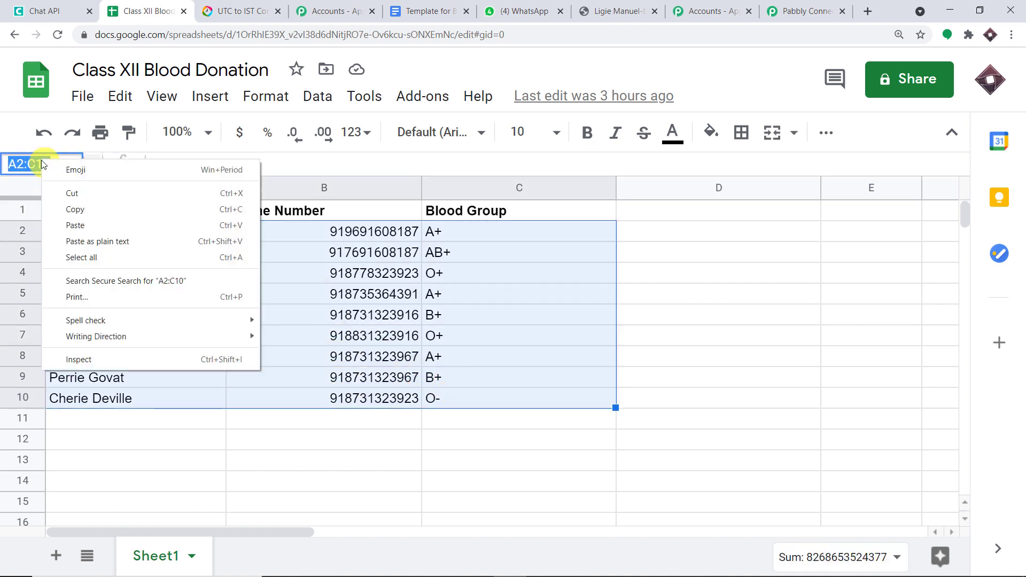
click(75, 209)
Return to Pabbly Connect, set the range to A2:C10, and save the Google Sheets action with a test request
click(804, 11)
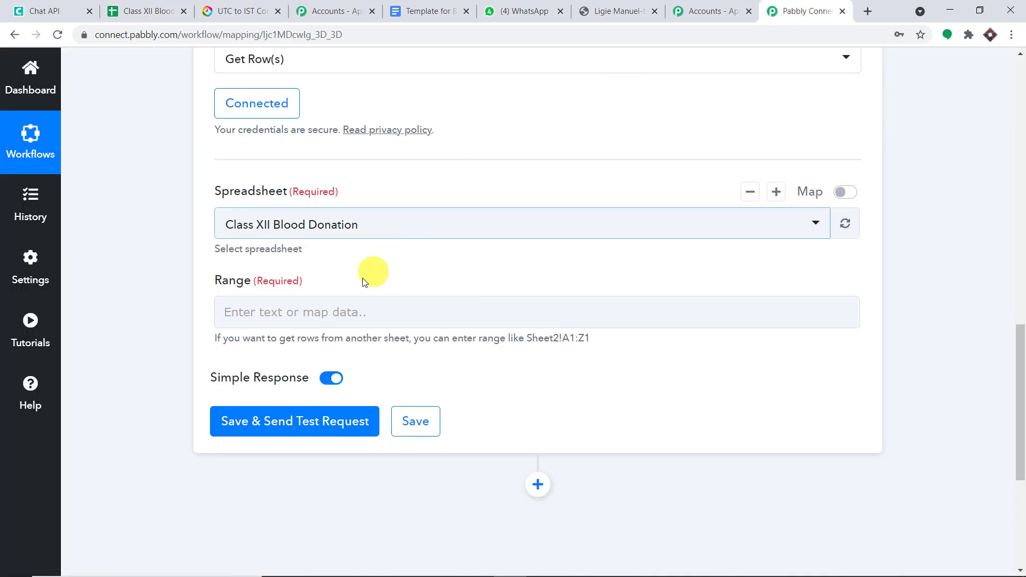
click(338, 311)
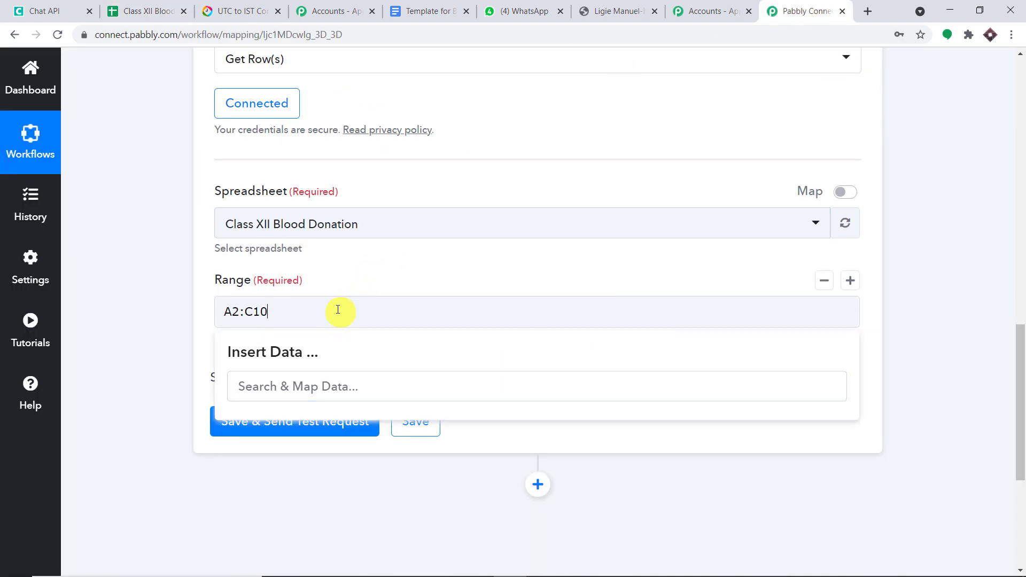
click(124, 286)
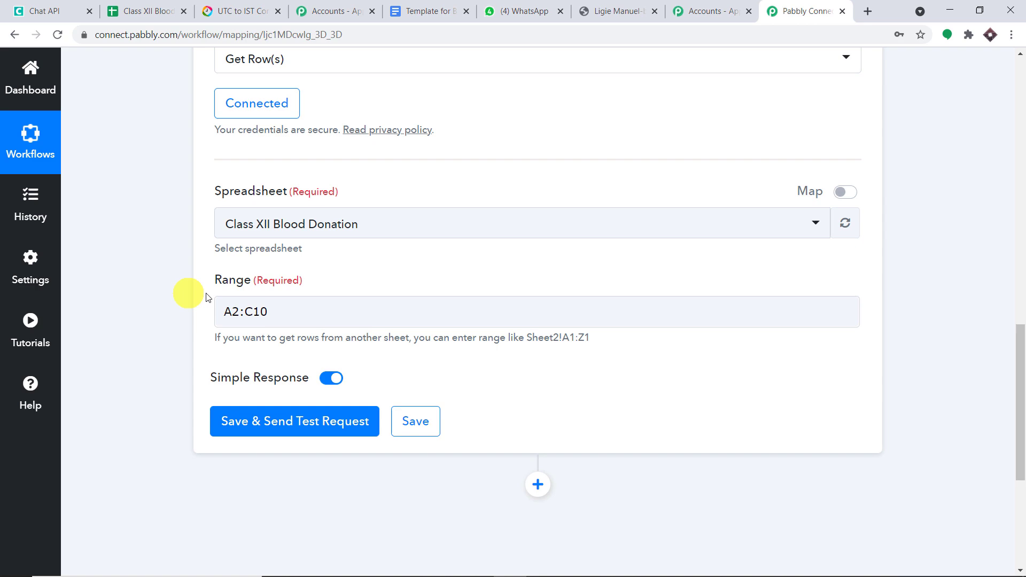
click(304, 425)
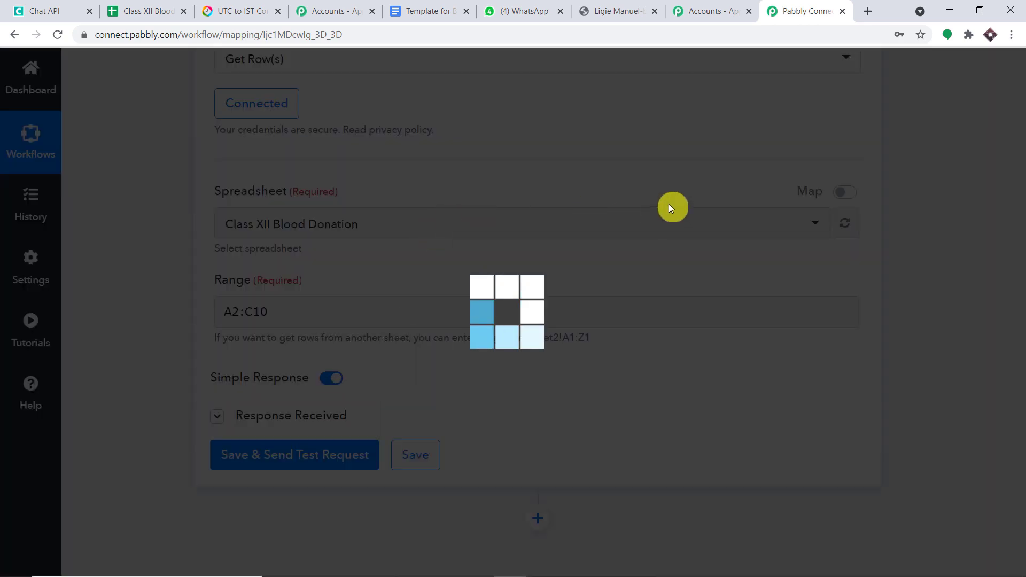
Compare the first donor's name, phone number and blood group in the test response with row 2 of the sheet
scroll(659, 227, down, 7)
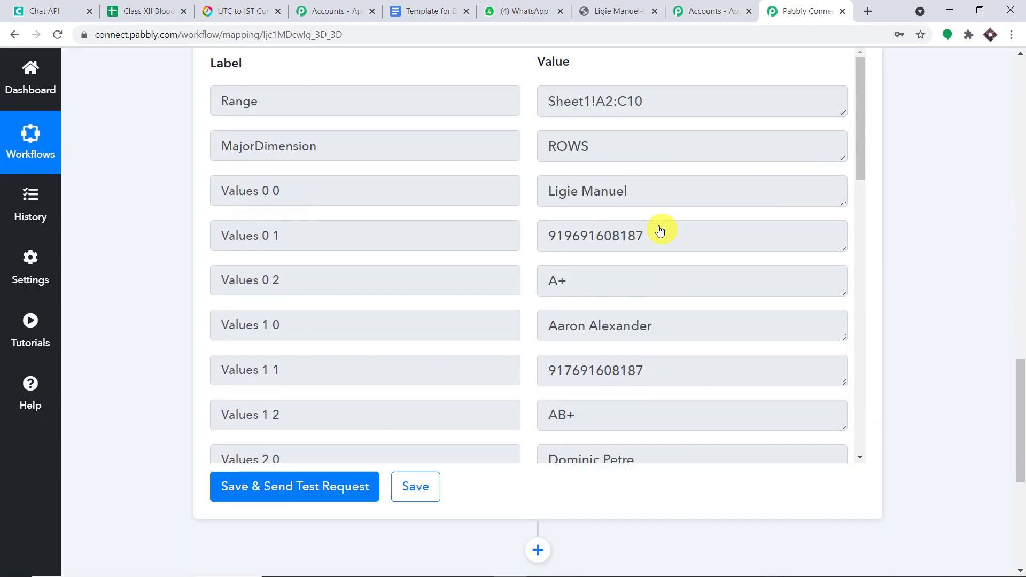
drag(675, 172, 515, 173)
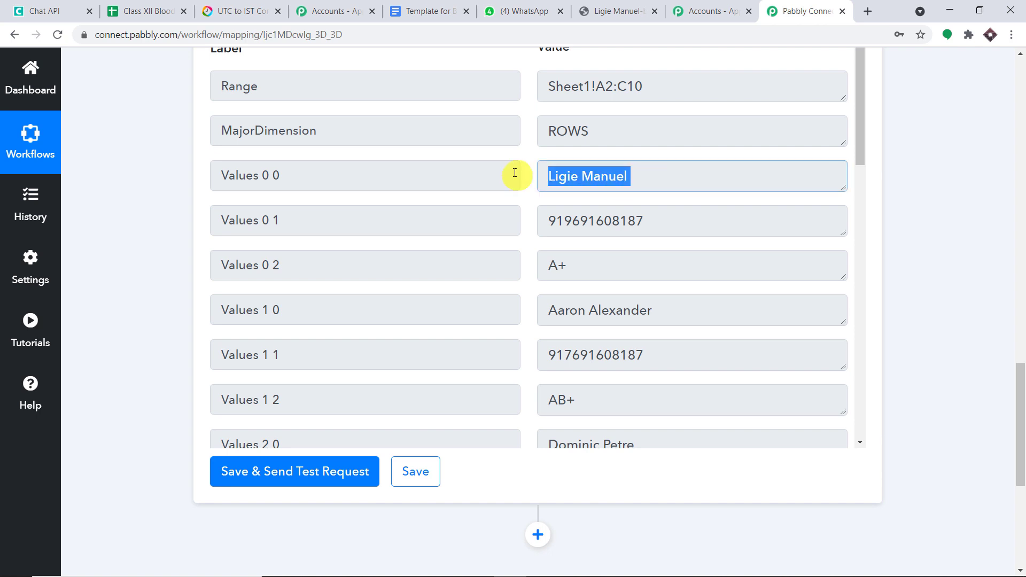
click(143, 11)
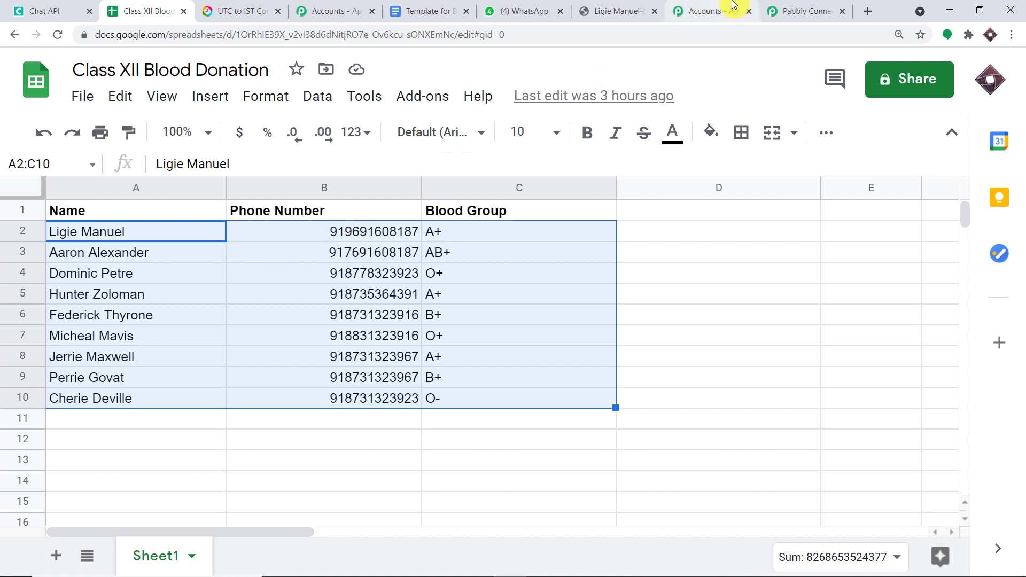
click(808, 9)
double_click(569, 215)
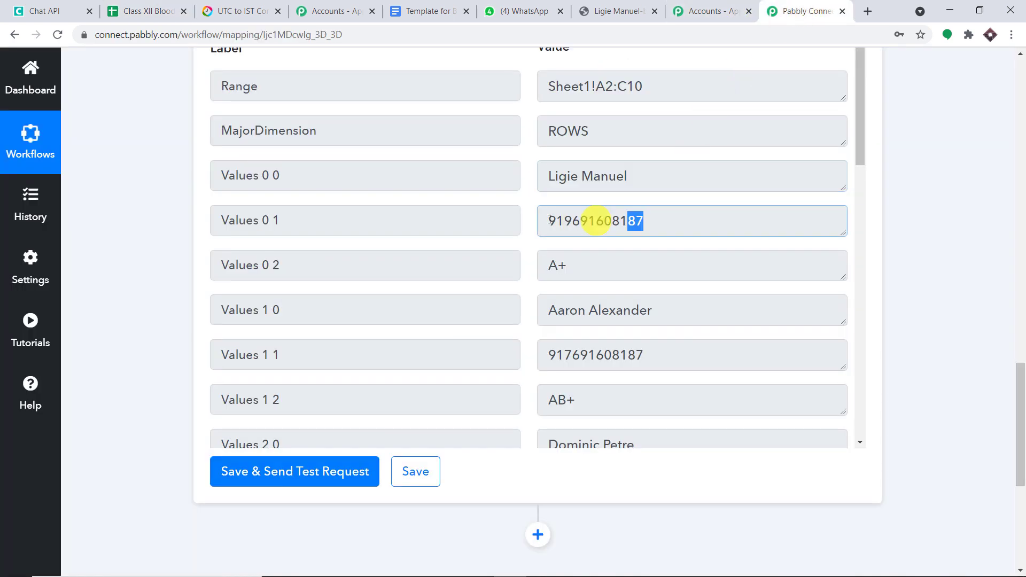
drag(586, 264, 532, 273)
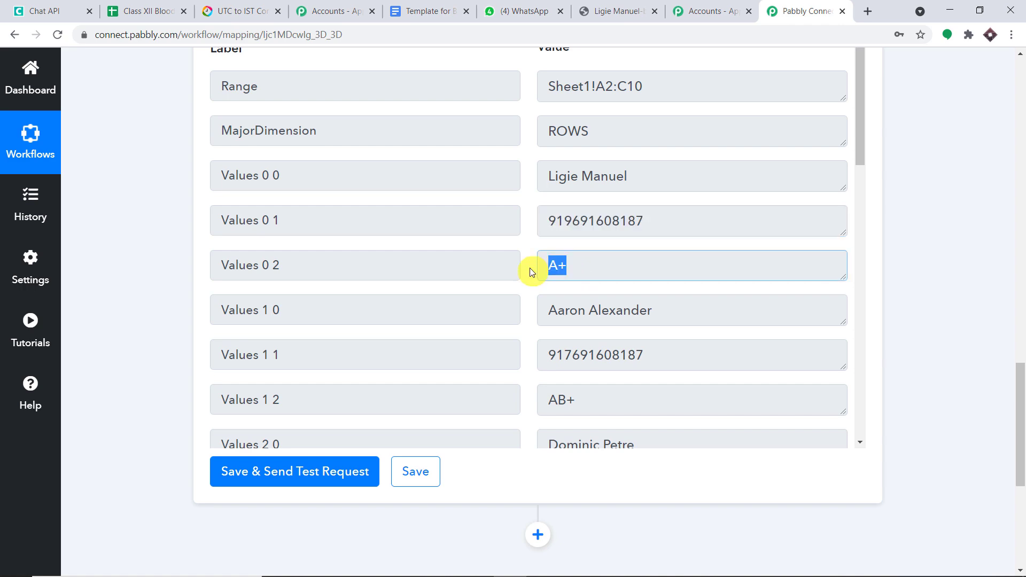
click(113, 5)
click(442, 232)
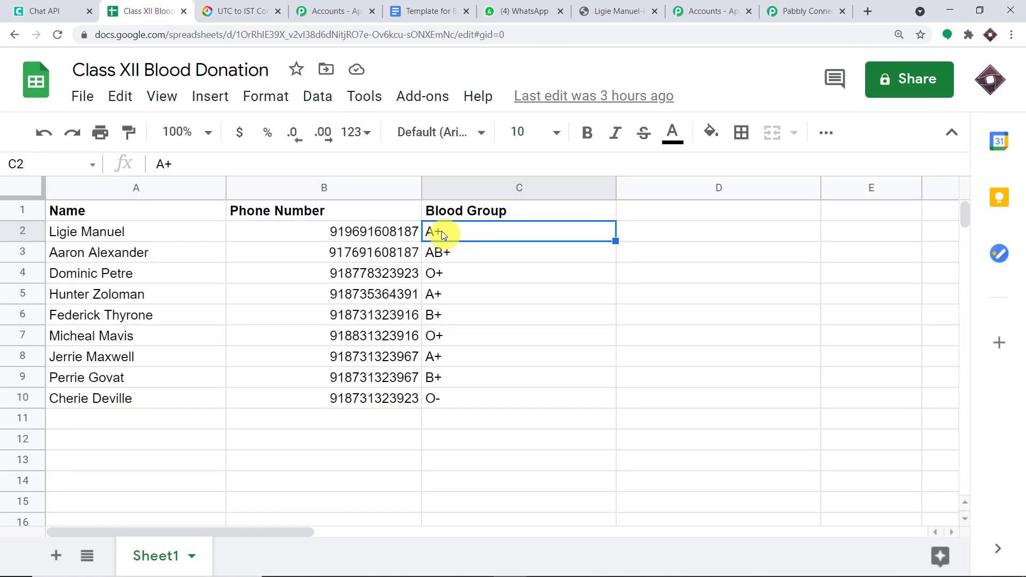
click(784, 10)
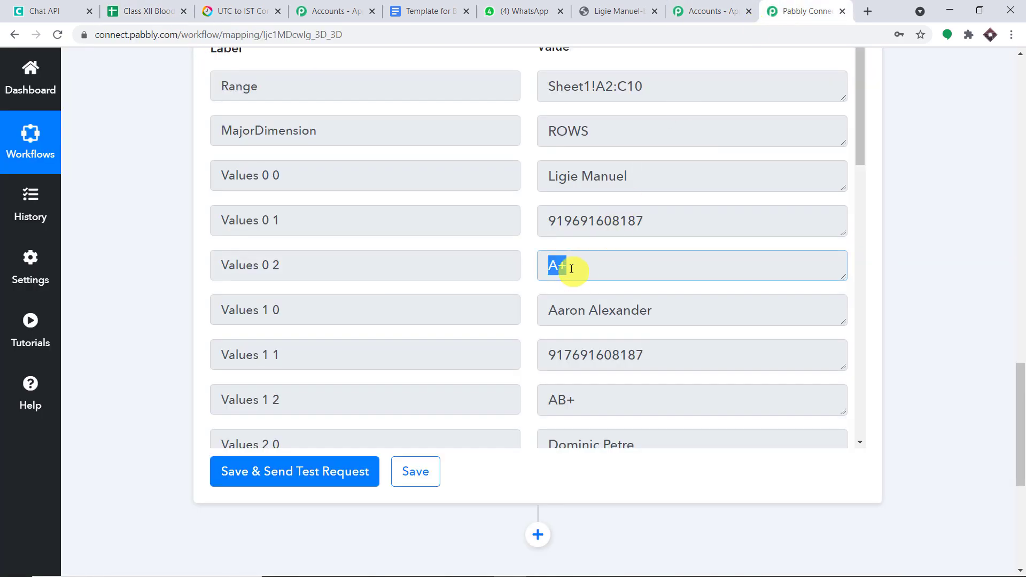
Compare the second donor's name, phone number and blood group in the test response with row 3 of the sheet
scroll(622, 251, down, 1)
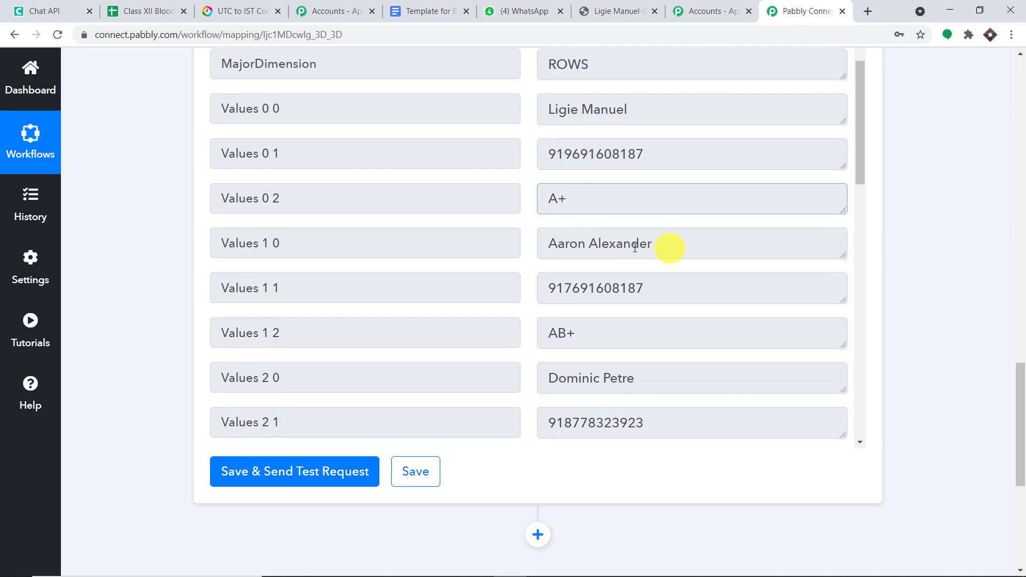
drag(635, 248, 527, 247)
click(151, 11)
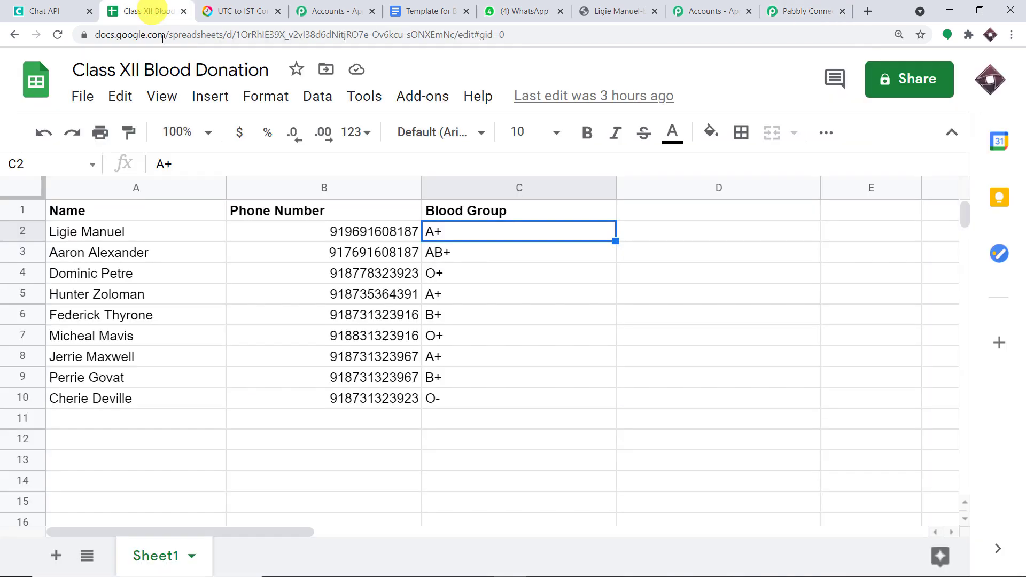
click(143, 255)
click(799, 10)
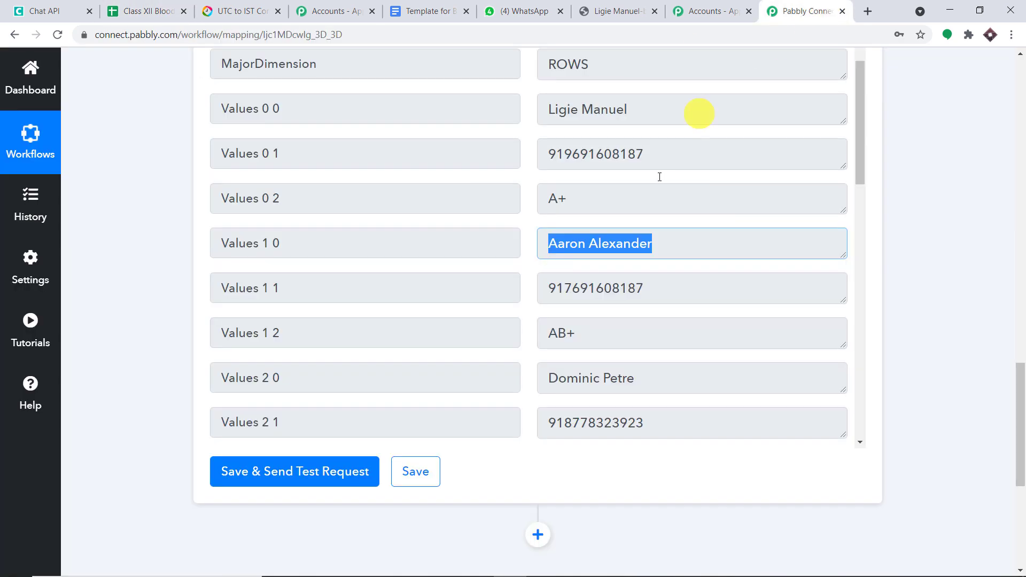
key(ctrl+v)
click(144, 11)
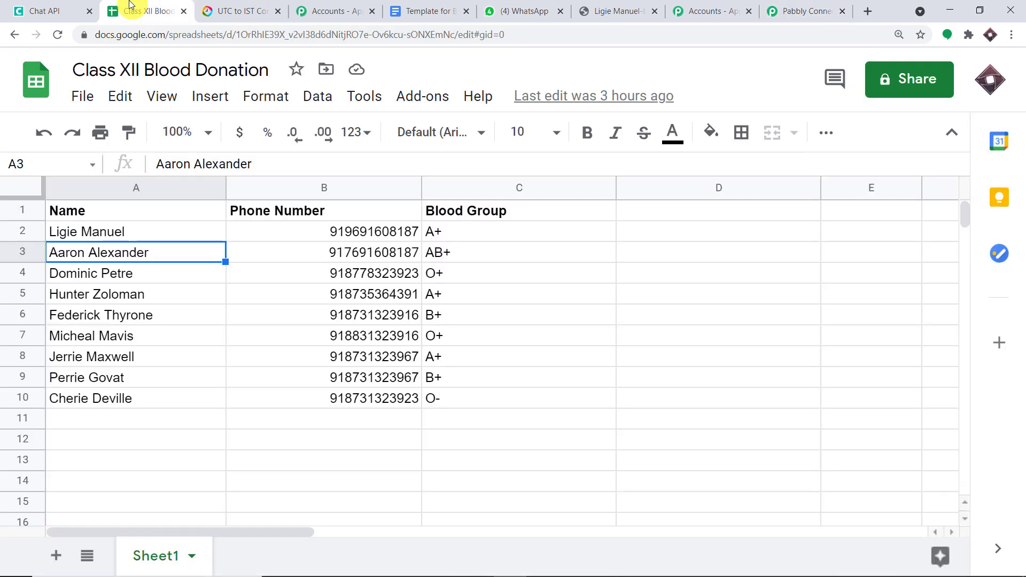
click(363, 254)
click(441, 255)
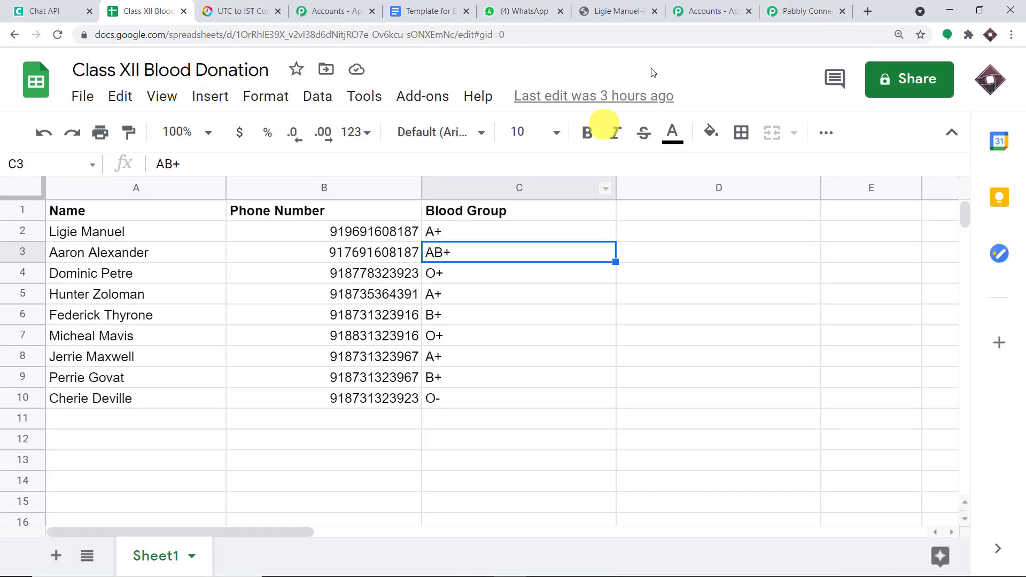
click(799, 10)
click(612, 289)
click(599, 332)
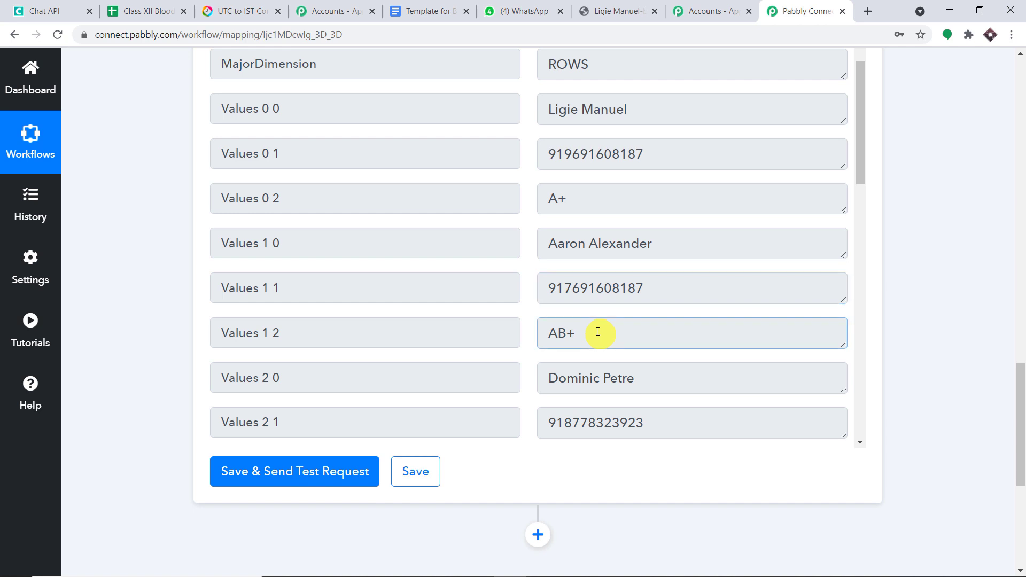
Compare the last donor's name, phone number and blood group in the test response with row 10 of the sheet
click(157, 7)
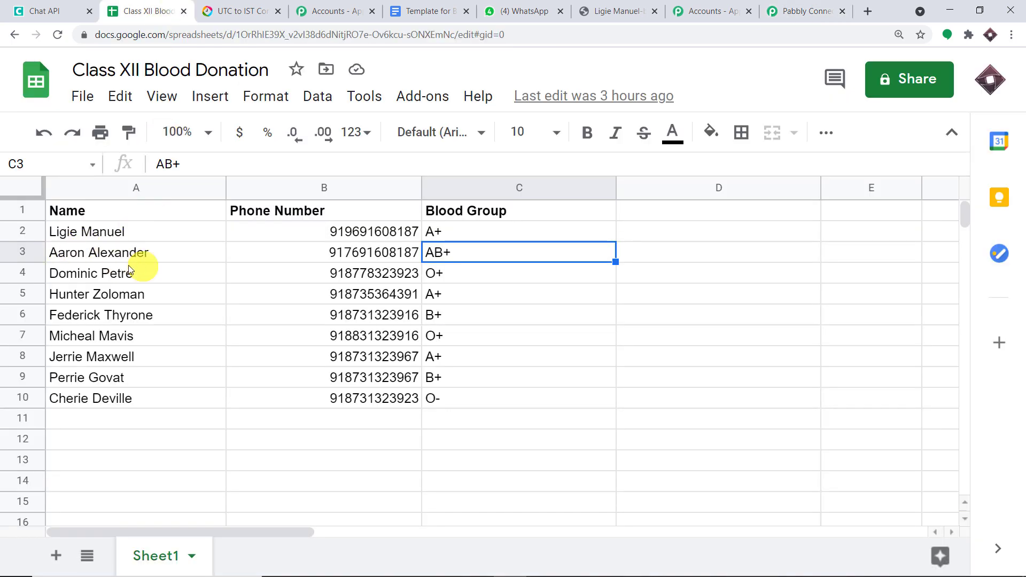
scroll(129, 270, down, 2)
click(97, 318)
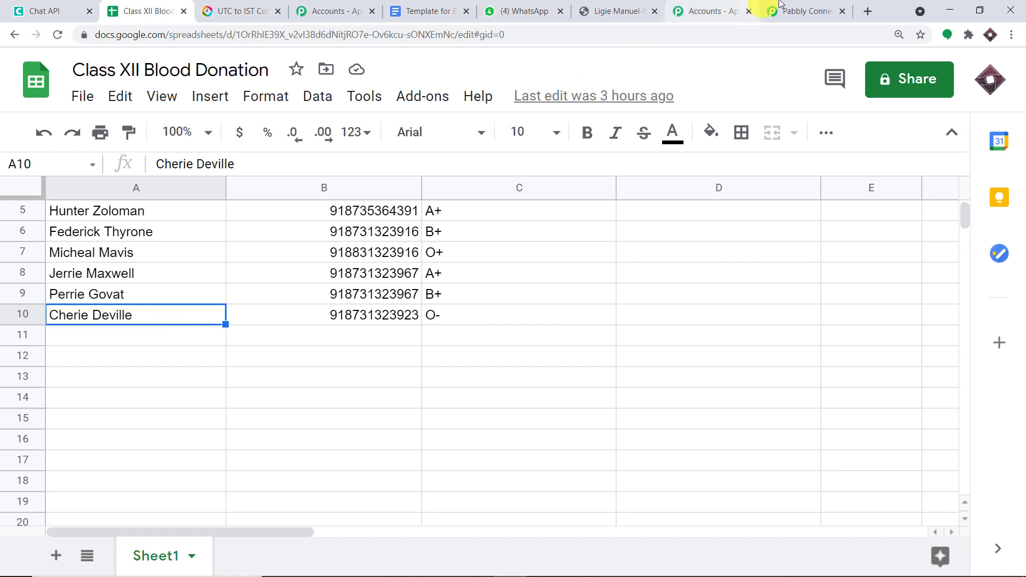
click(805, 11)
scroll(625, 283, down, 2)
scroll(625, 284, down, 11)
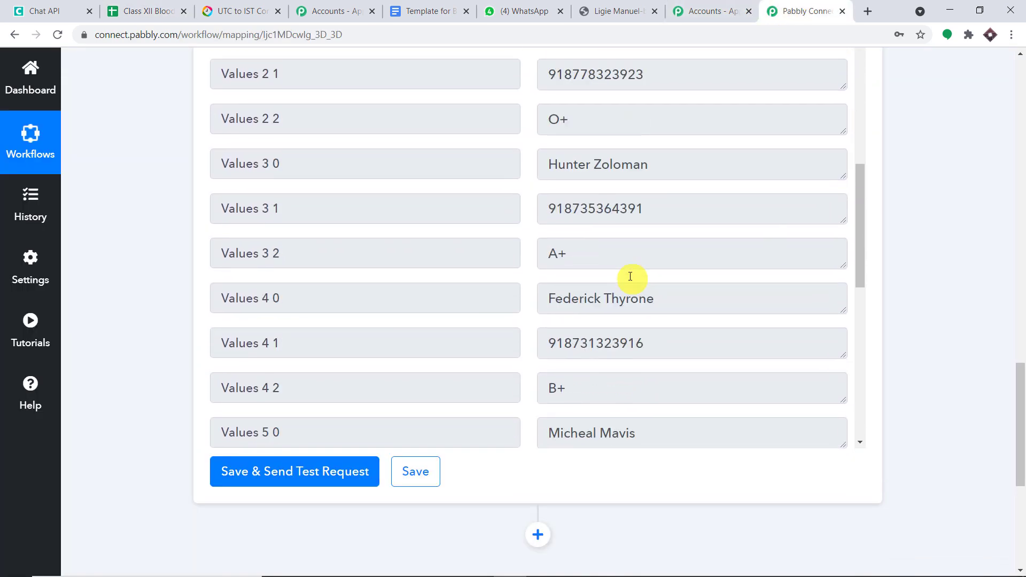
scroll(629, 272, down, 4)
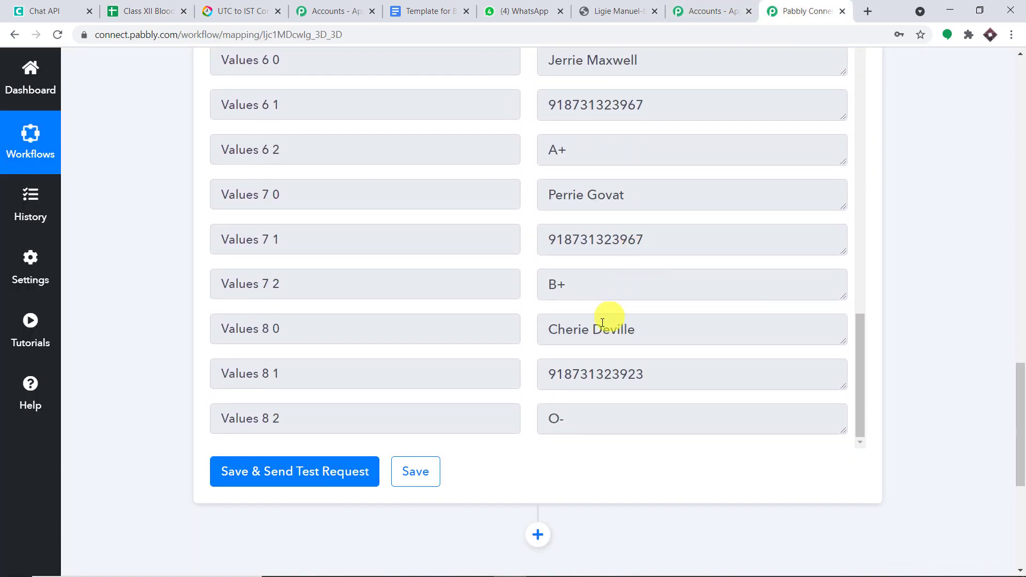
drag(642, 332, 512, 328)
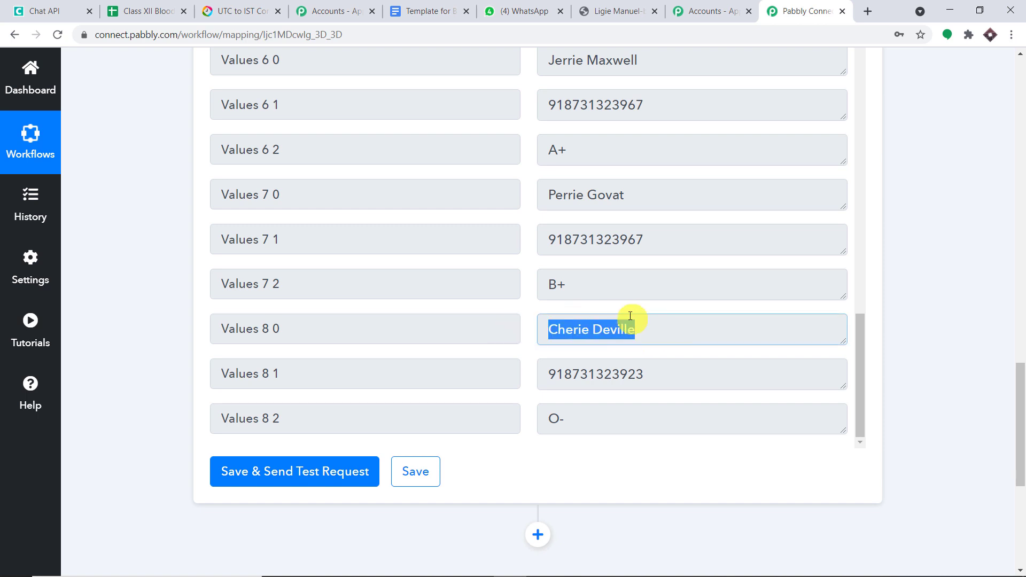
click(171, 6)
click(395, 319)
click(442, 316)
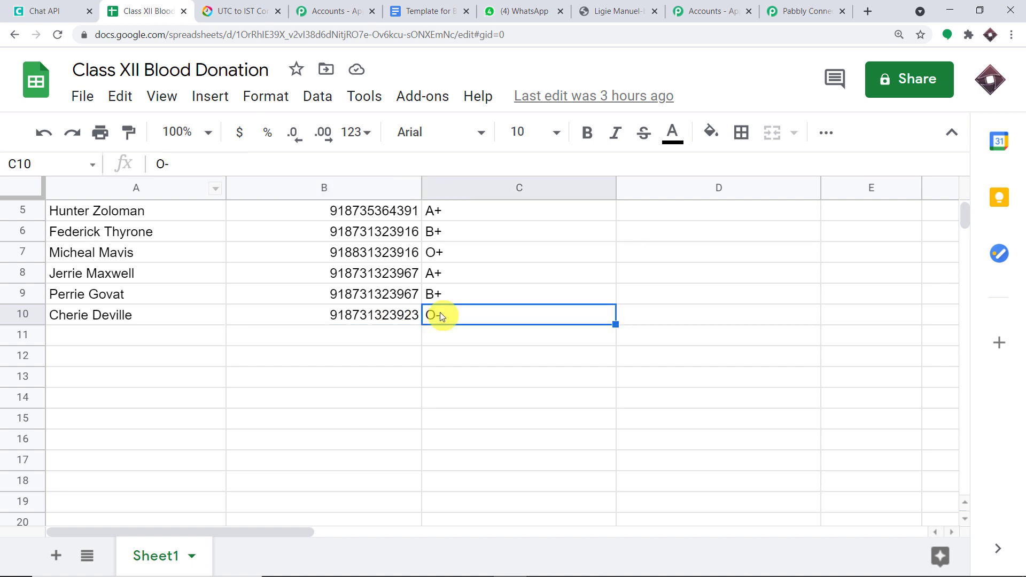
click(778, 11)
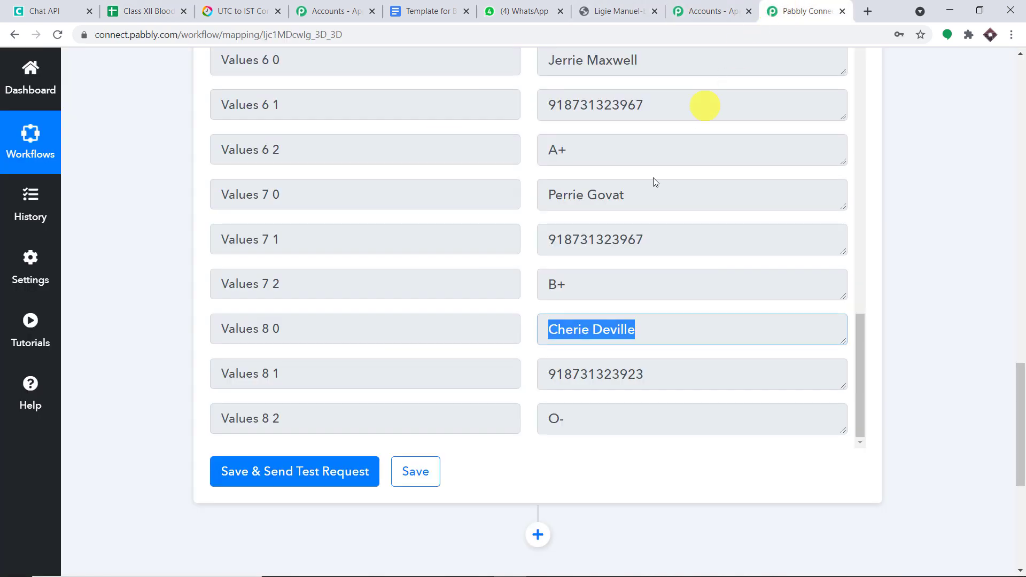
click(562, 424)
Review the Google Sheets response from the last donor back to the first, checking the separate label for each value
scroll(636, 247, up, 5)
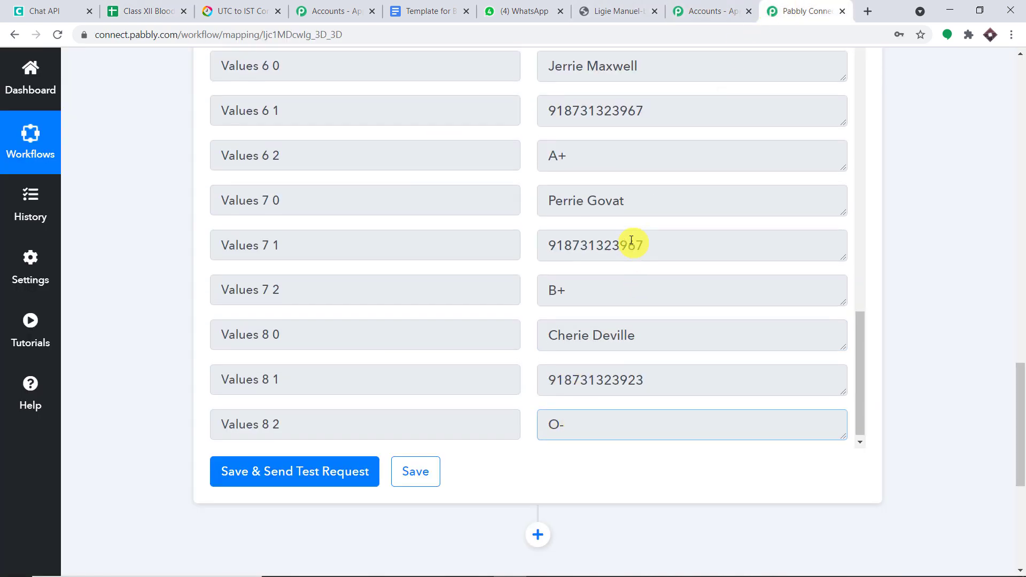
scroll(658, 214, up, 6)
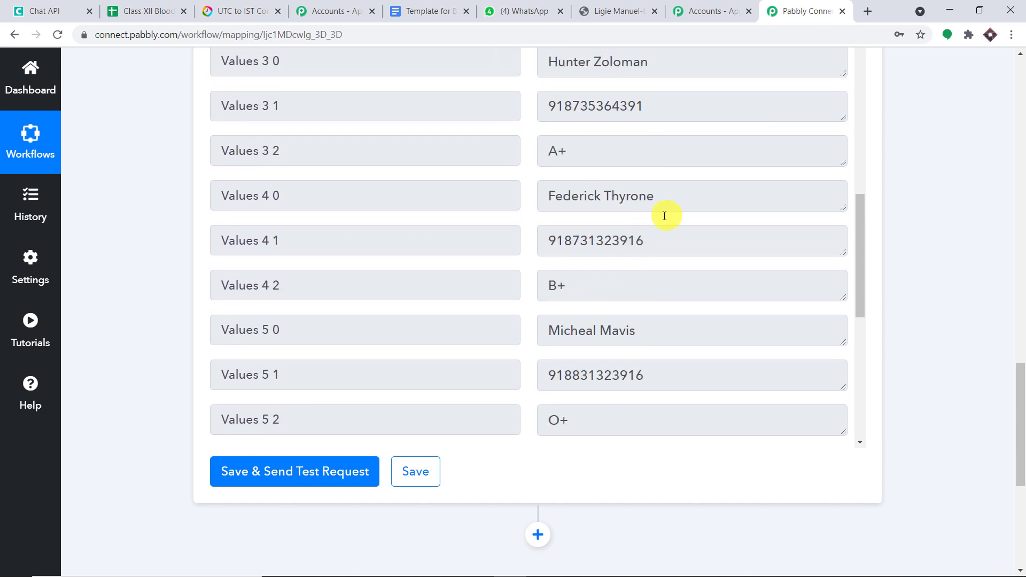
scroll(1021, 373, up, 1)
scroll(1021, 373, up, 3)
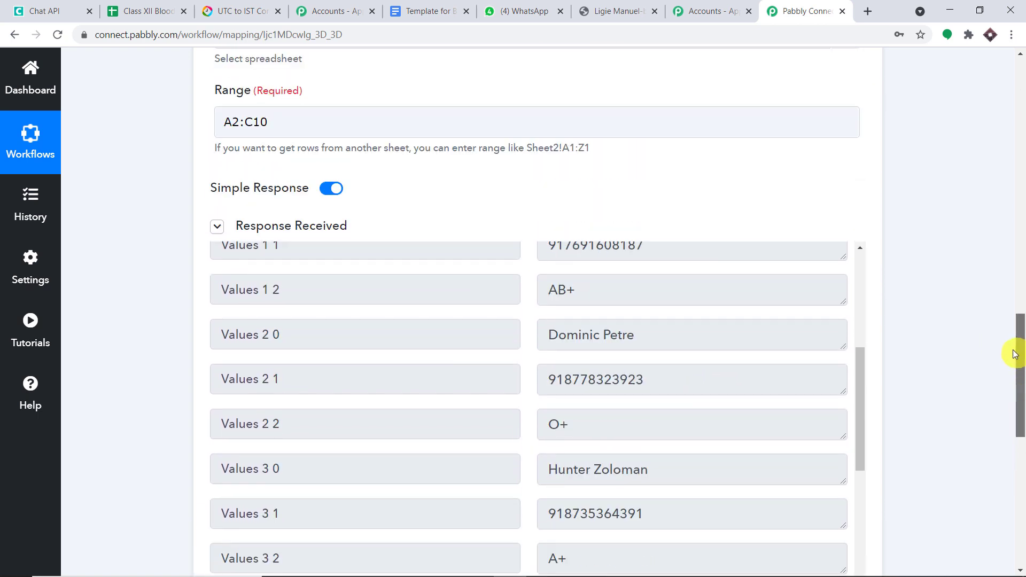
scroll(747, 344, up, 3)
scroll(740, 339, up, 1)
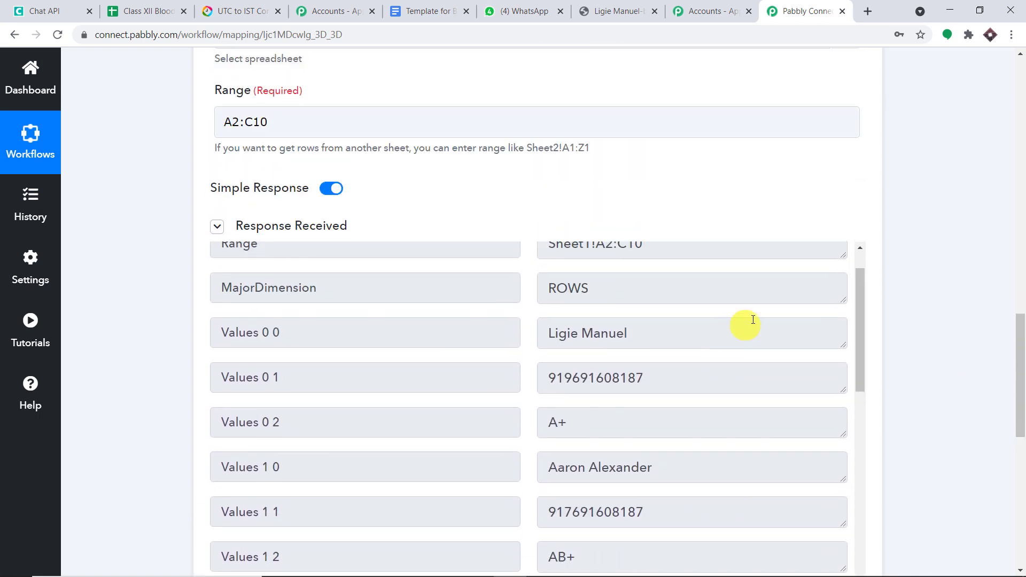
drag(1019, 390, 1008, 411)
scroll(1008, 410, down, 1)
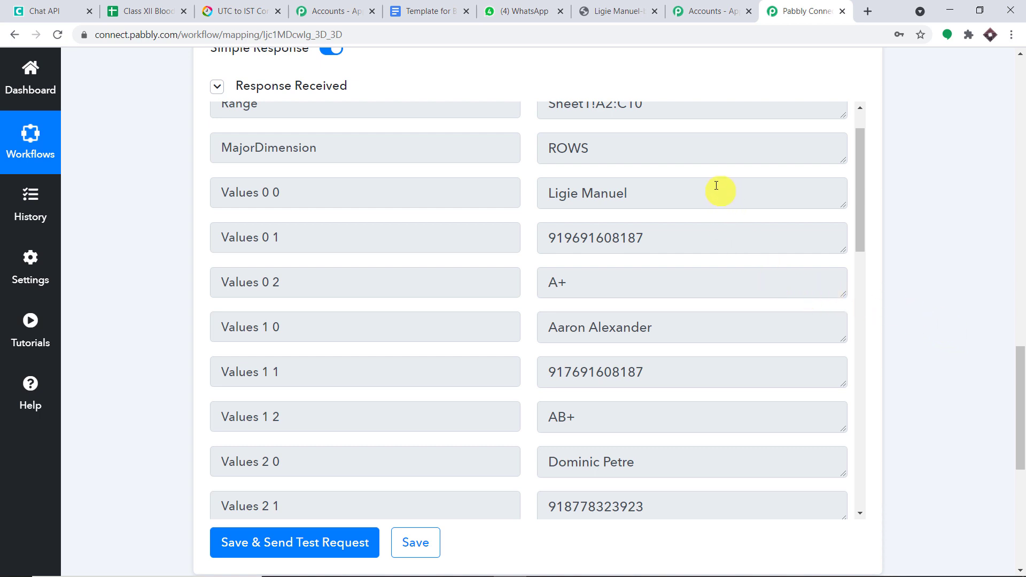
Switch to the Class XII Blood Donation sheet and highlight the first donor's record in A2:C2
click(142, 11)
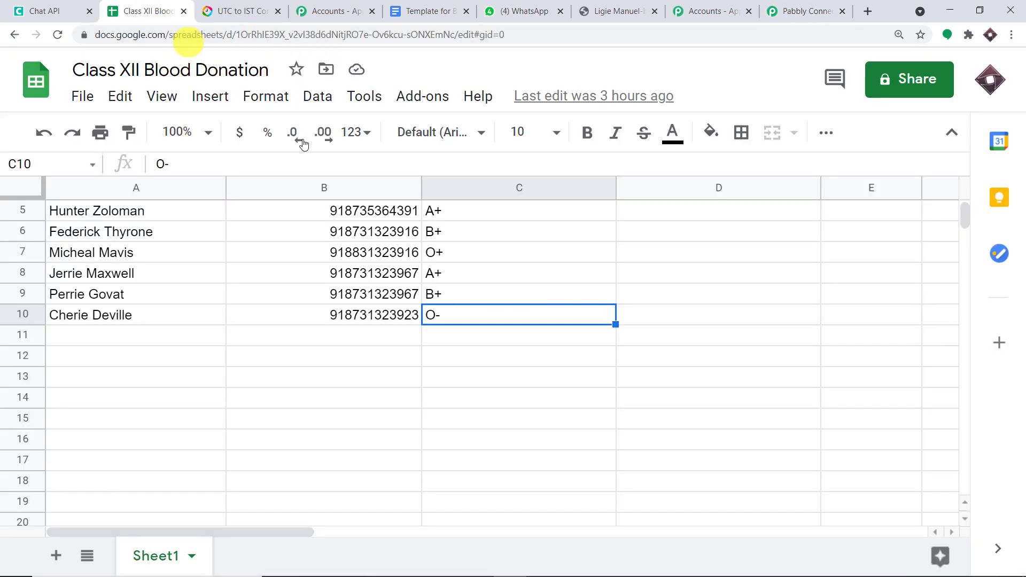
scroll(463, 276, up, 2)
drag(487, 239, 60, 228)
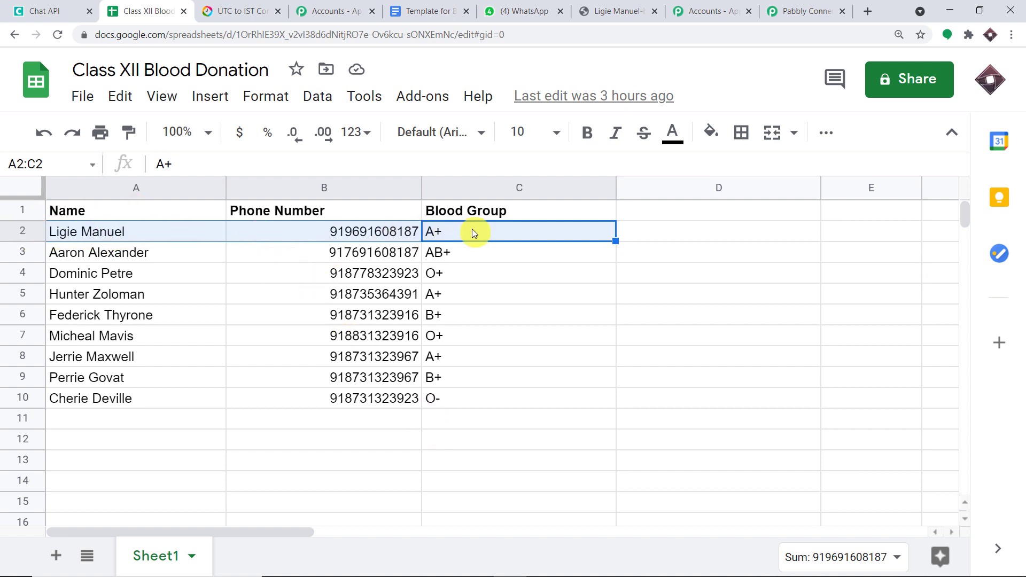
Return to Pabbly Connect, turn off Simple Response for the Google Sheets action, and save it with a new test request
click(770, 16)
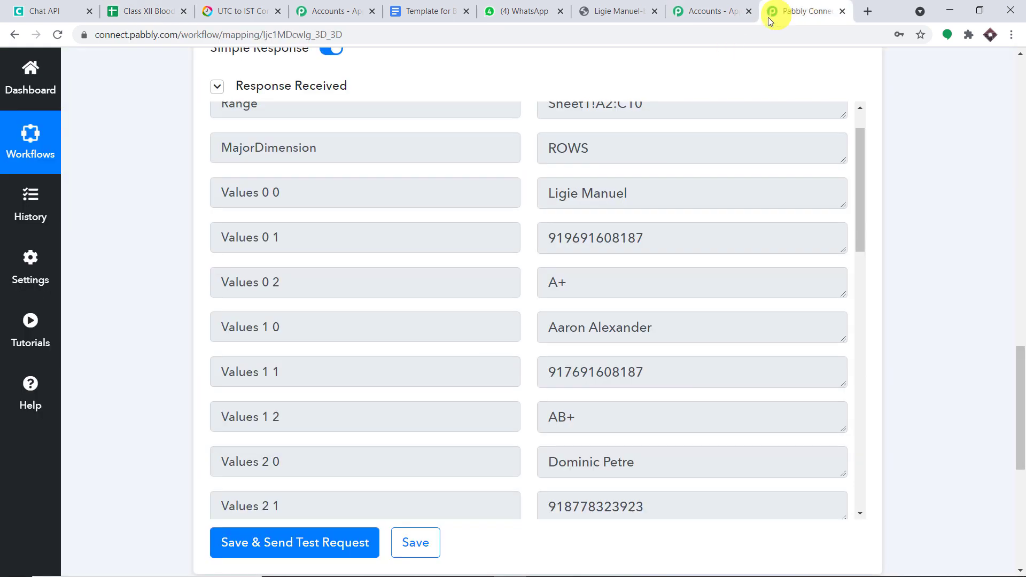
scroll(794, 250, up, 2)
scroll(427, 121, up, 3)
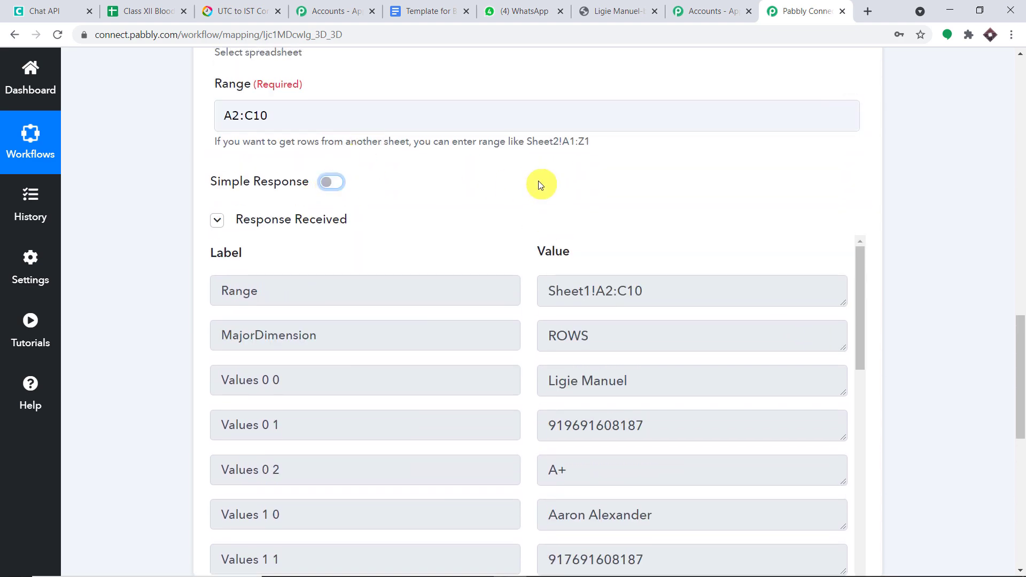
scroll(539, 183, down, 6)
click(320, 341)
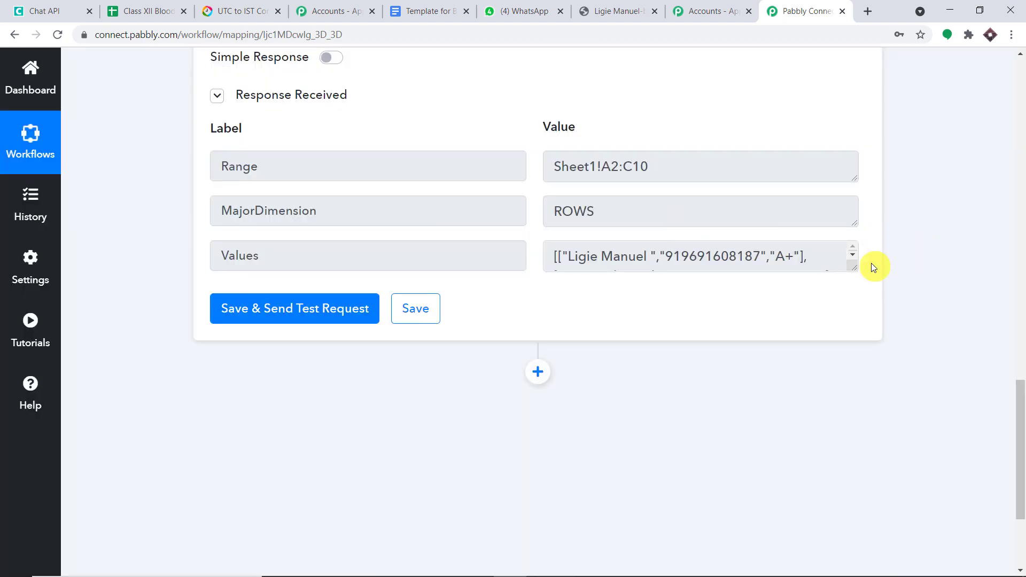
Enlarge the Values response field and examine the full donor array and the first donor's entry in it
drag(859, 267, 595, 296)
drag(664, 342, 556, 247)
scroll(873, 182, down, 3)
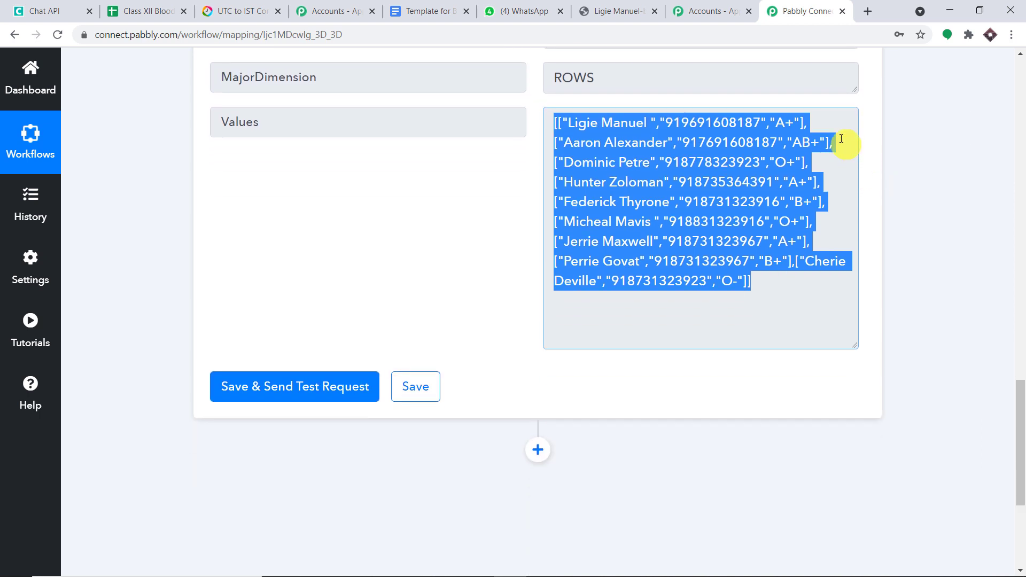
click(827, 116)
drag(794, 119, 537, 120)
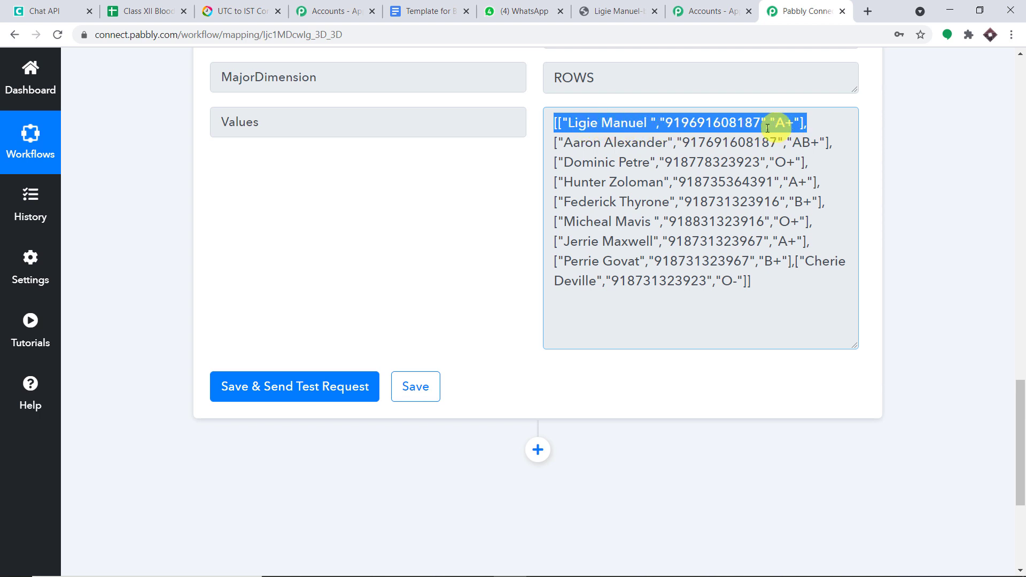
Add an action step after the Google Sheets action and choose Iterator by Pabbly as its app
scroll(873, 208, down, 5)
click(551, 197)
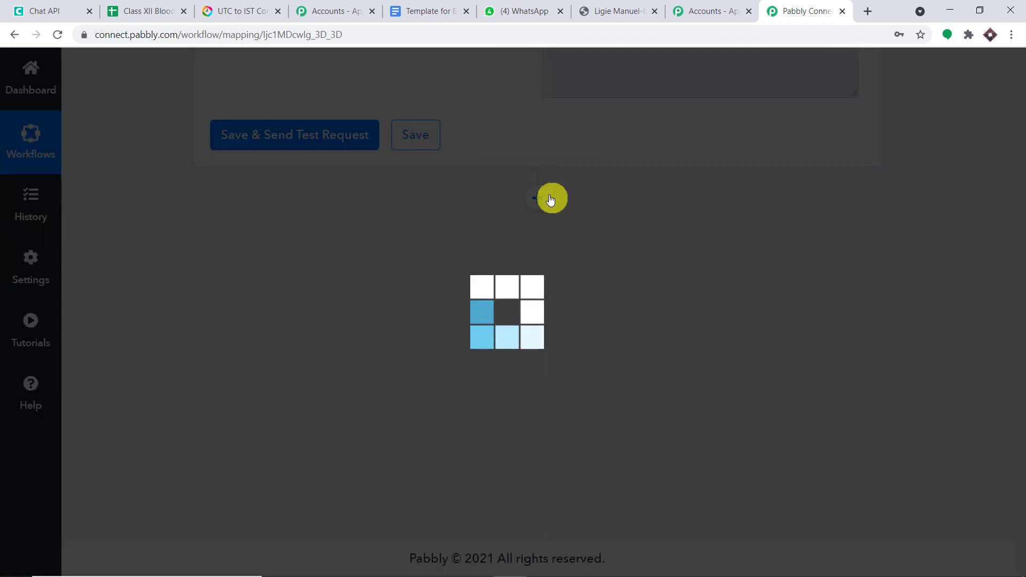
click(379, 386)
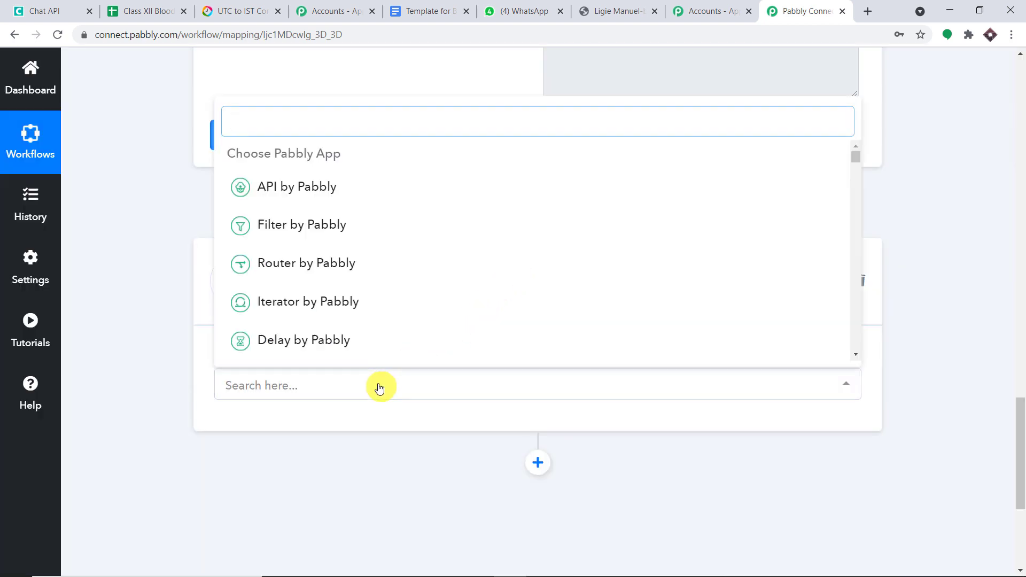
text(iter)
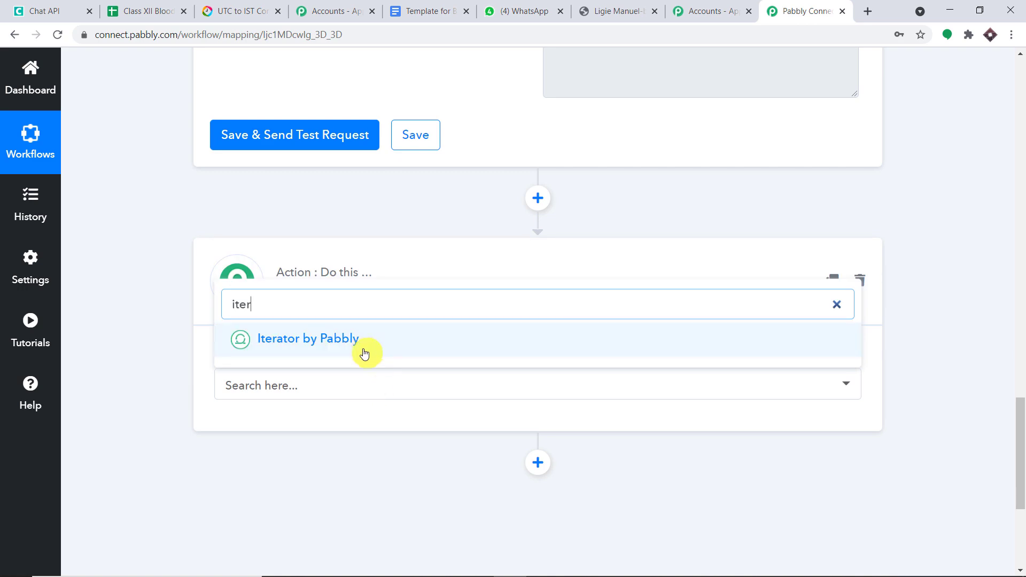
click(361, 350)
scroll(481, 281, down, 4)
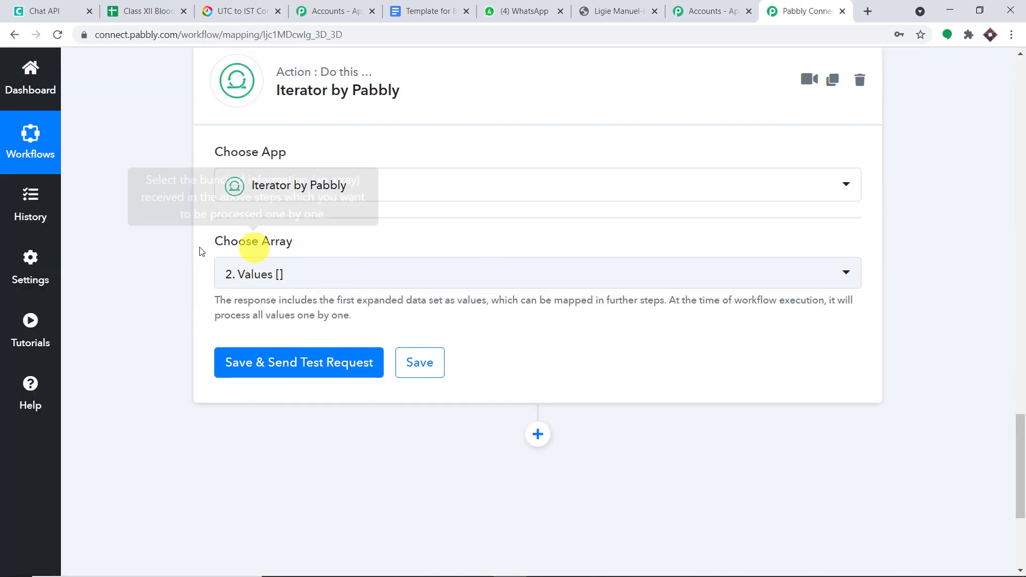
Check the Google Sheets Values array, and save the Iterator with a test request using 2. Values [] as its array
scroll(339, 258, up, 8)
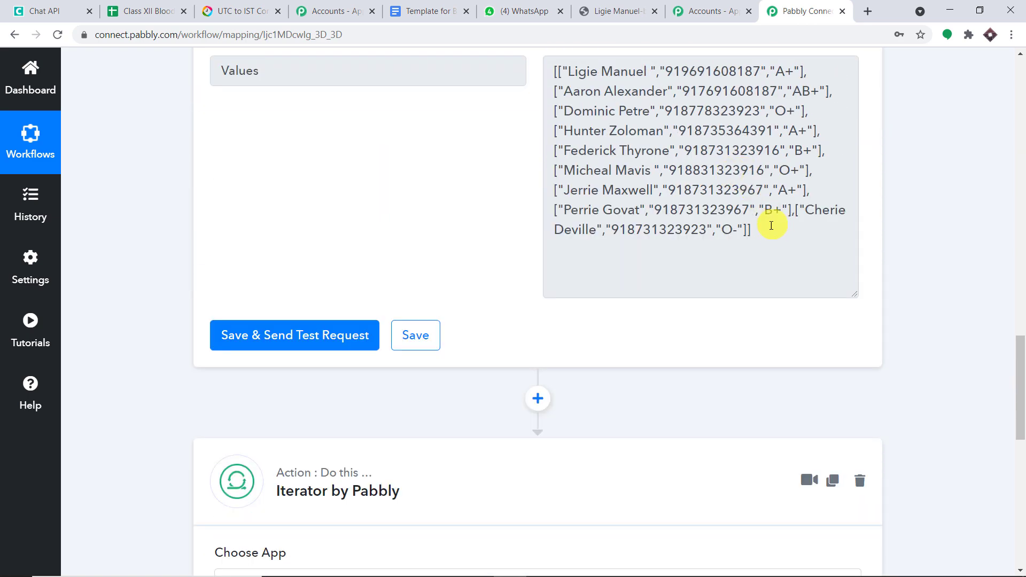
drag(771, 225, 558, 73)
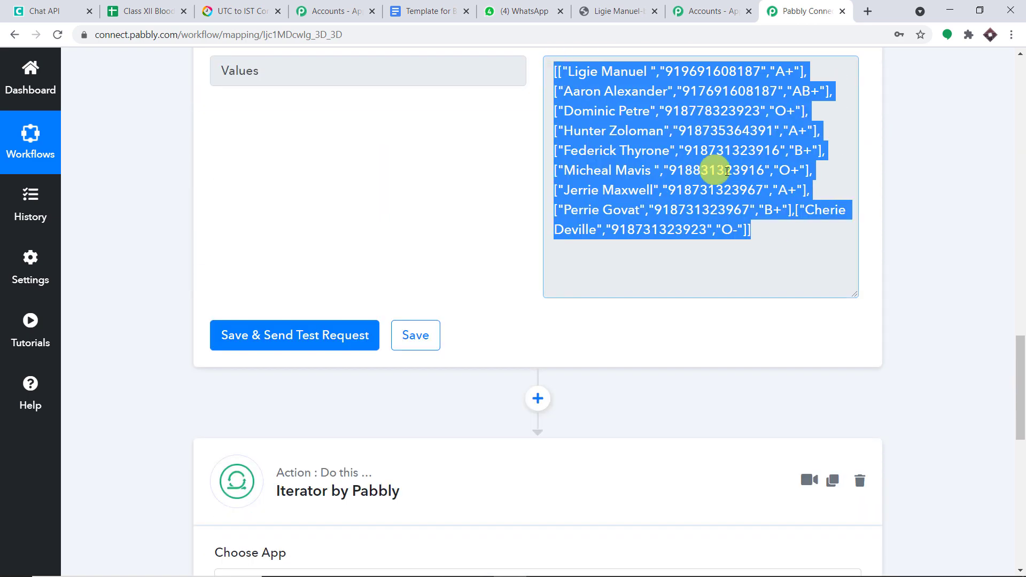
scroll(740, 209, down, 10)
click(307, 230)
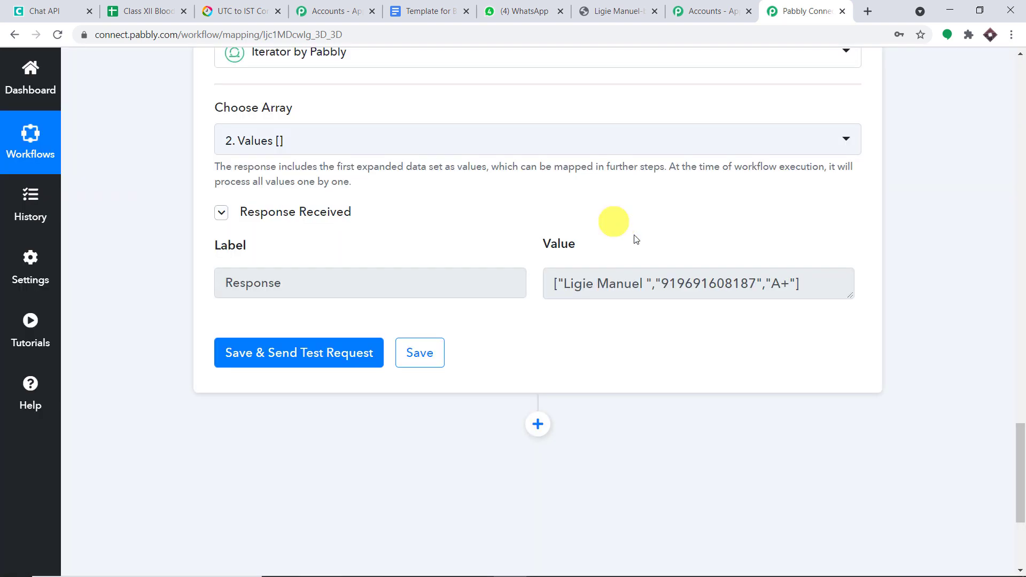
Enlarge the Iterator's response field and compare its donor record with row 2 of the sheet
drag(852, 294, 850, 396)
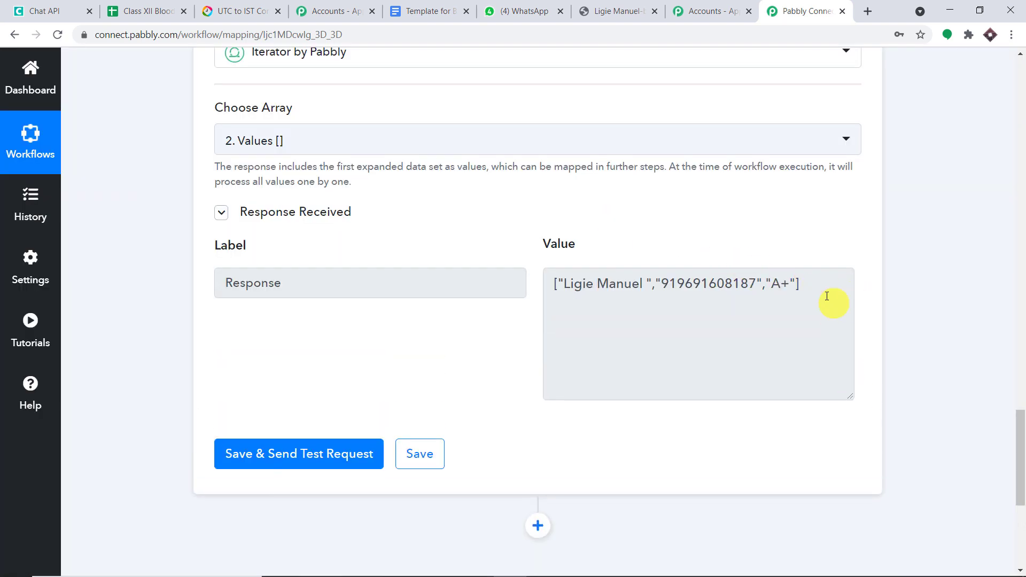
drag(801, 283, 532, 295)
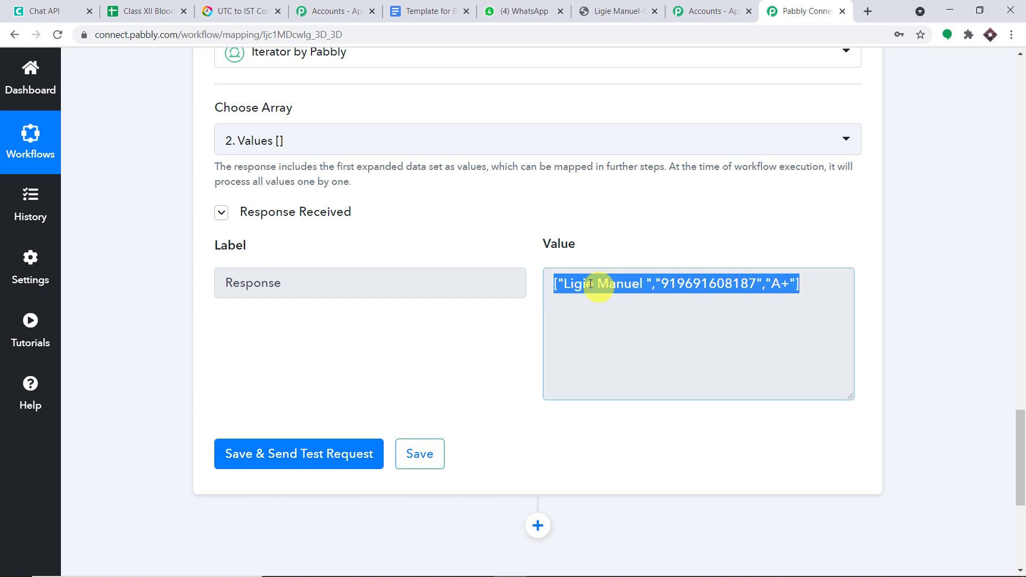
click(152, 11)
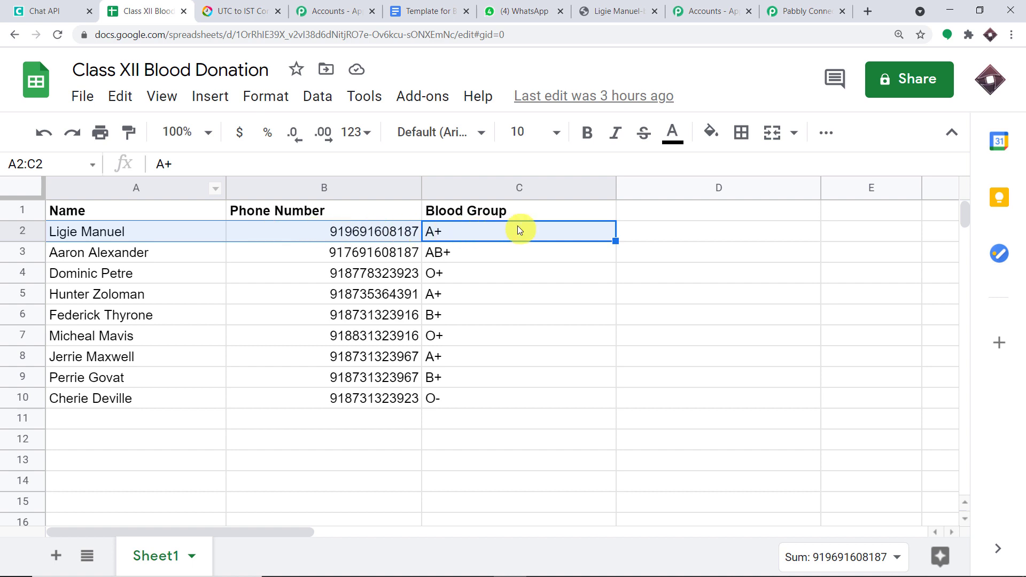
click(797, 11)
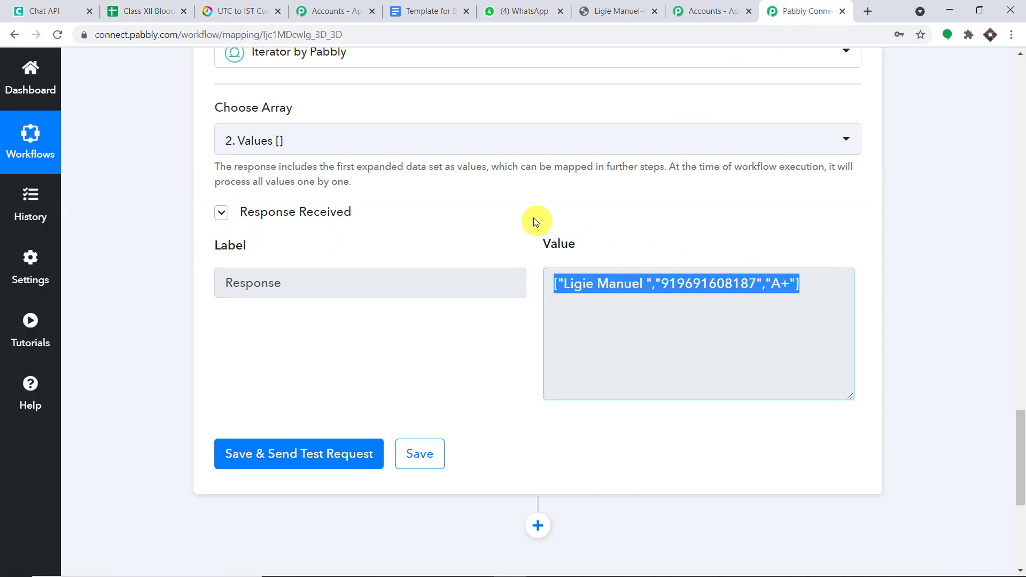
Examine the name, phone number and blood group portions of the Iterator's combined response value
scroll(605, 240, down, 1)
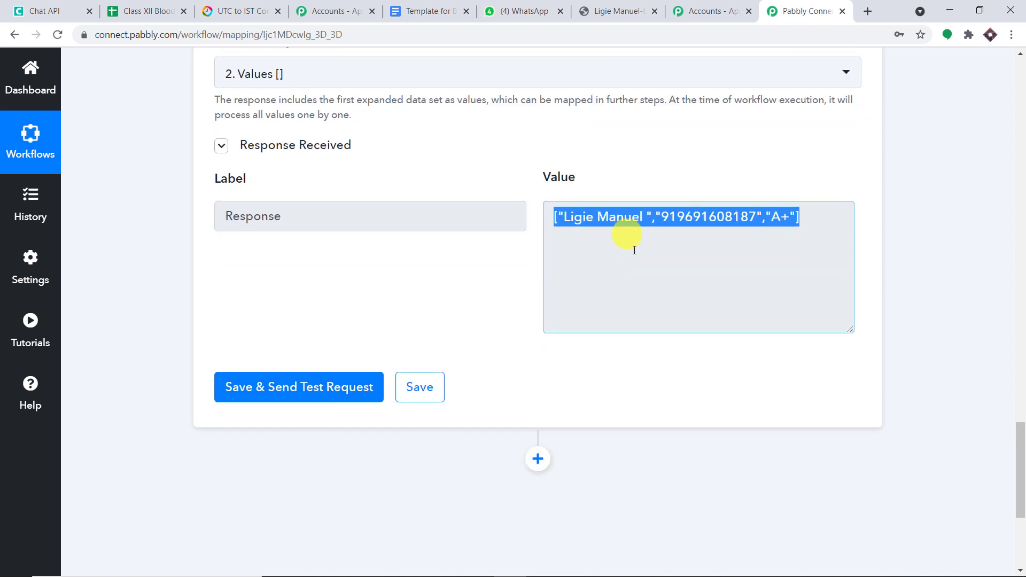
click(616, 235)
drag(644, 216, 532, 217)
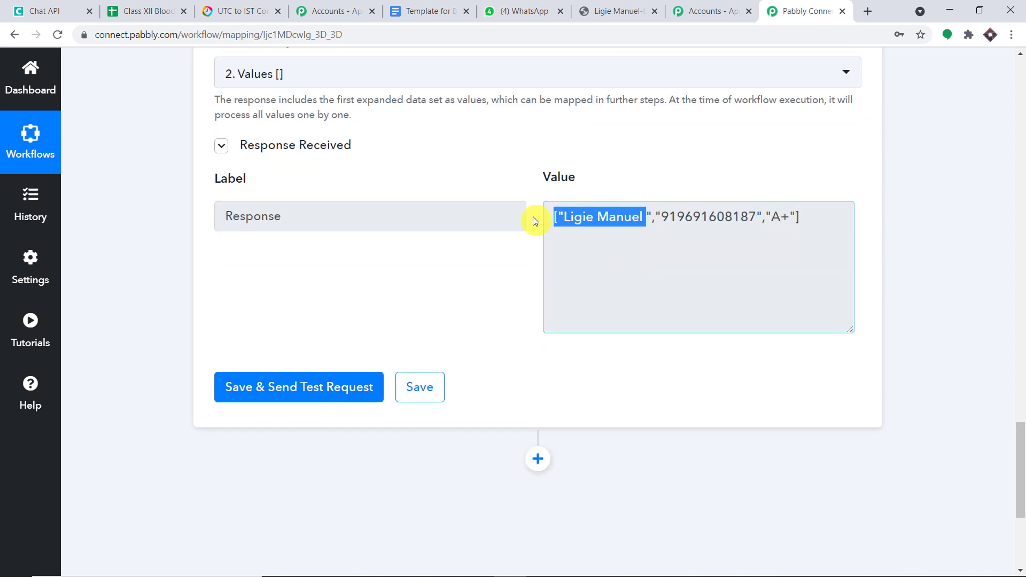
drag(749, 217, 647, 218)
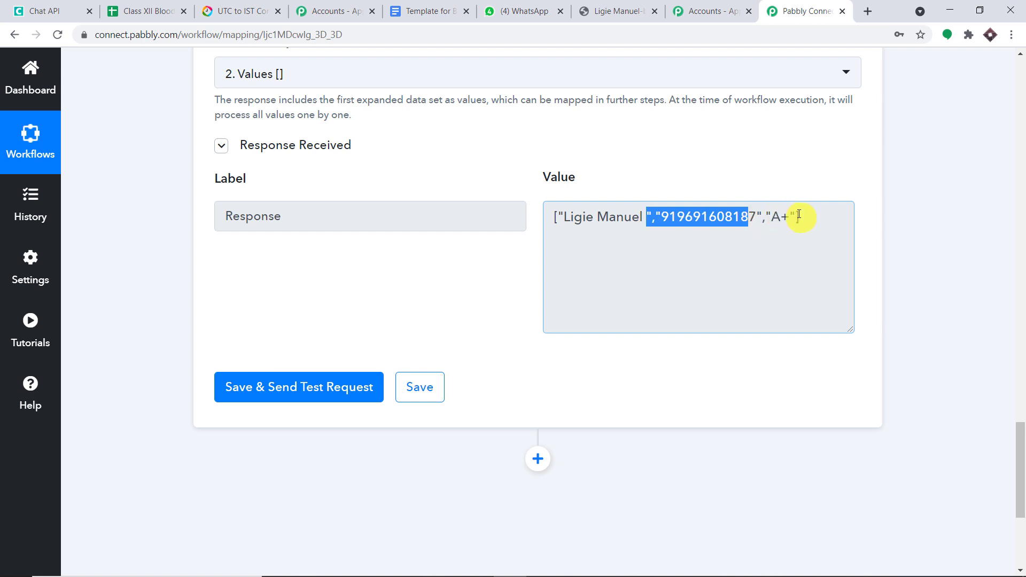
drag(799, 217, 766, 216)
Add an action step after the Iterator and choose JSON Extractor as its app
scroll(749, 217, down, 4)
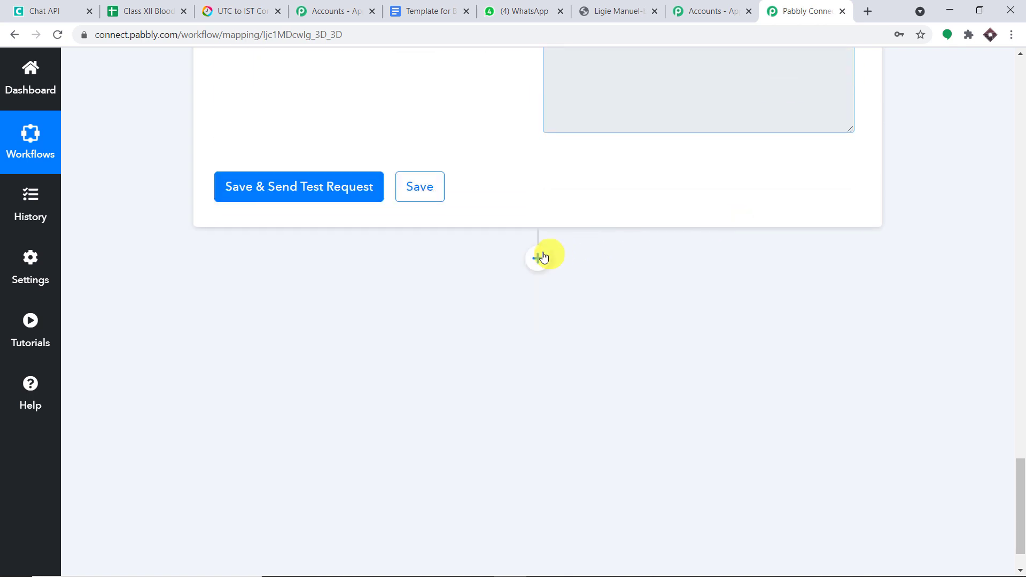
click(539, 257)
scroll(535, 278, down, 4)
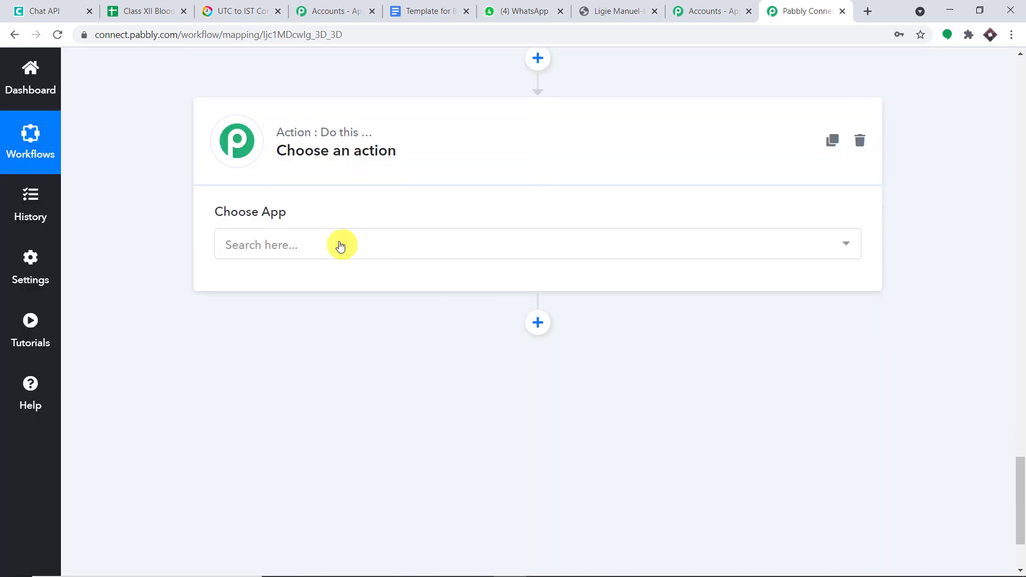
click(340, 245)
text(js)
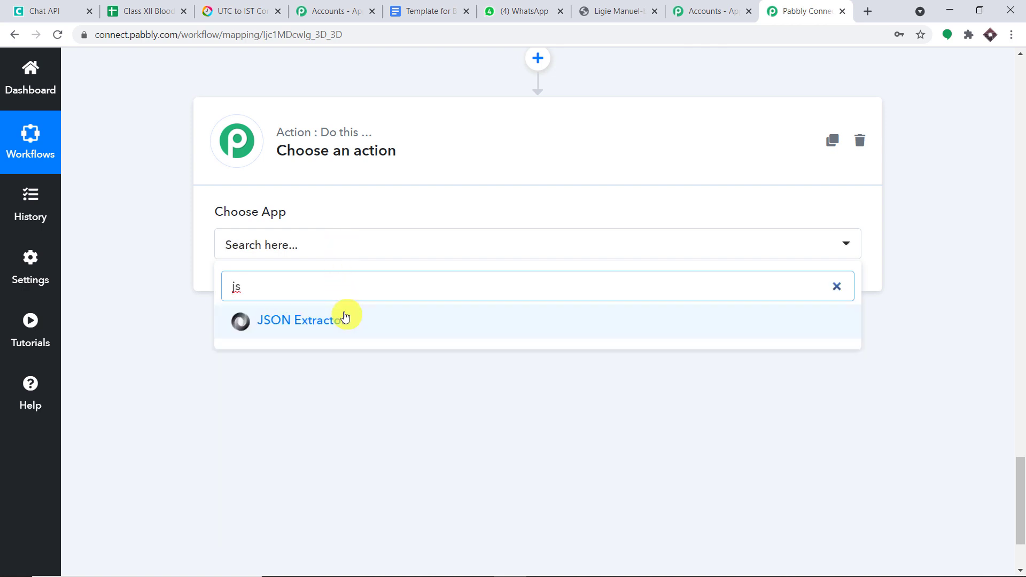
click(347, 319)
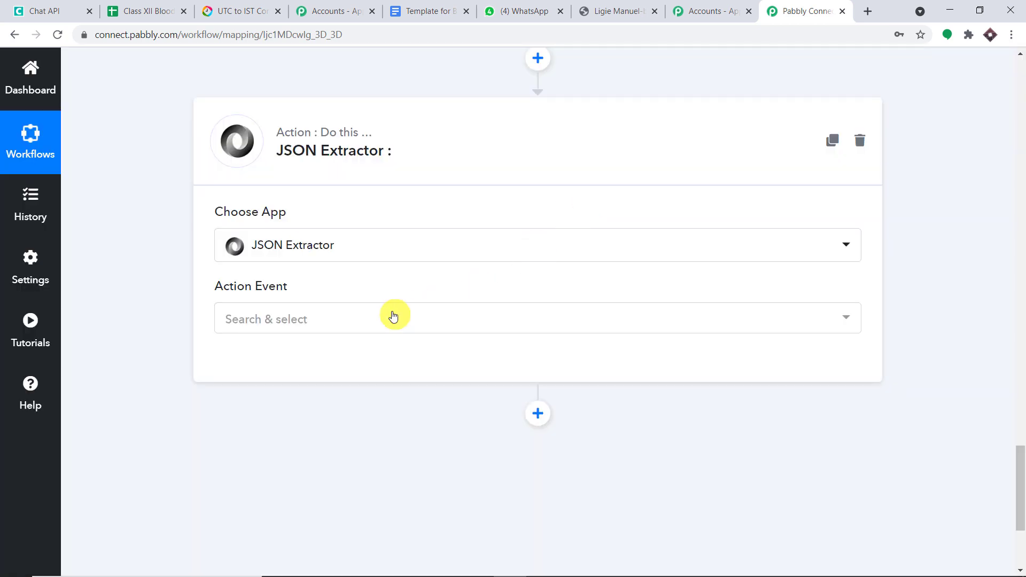
Set the JSON Extractor's action event to Extract JSON Data and connect it
click(393, 321)
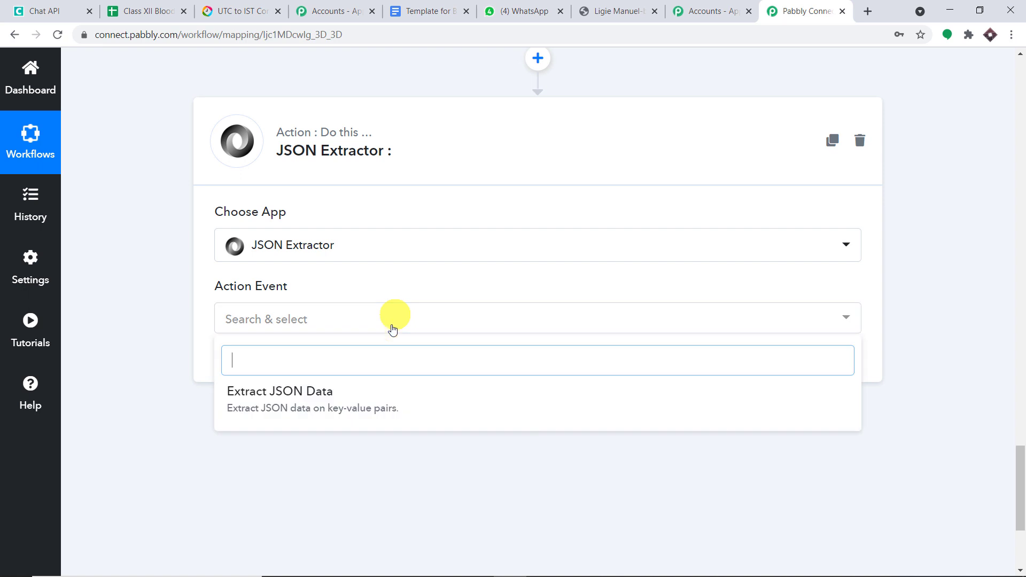
click(370, 406)
scroll(492, 294, down, 3)
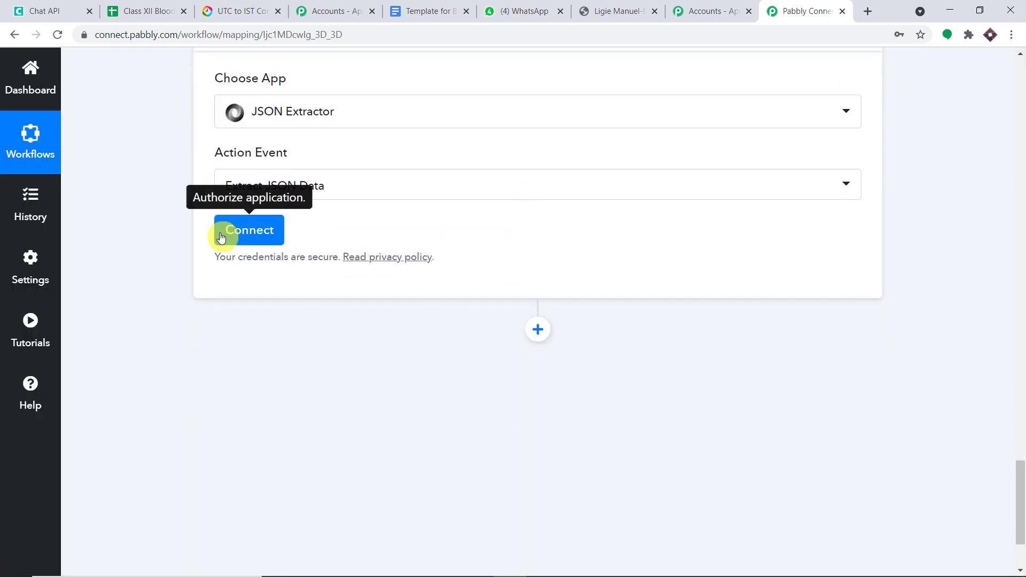
click(222, 237)
scroll(406, 277, down, 1)
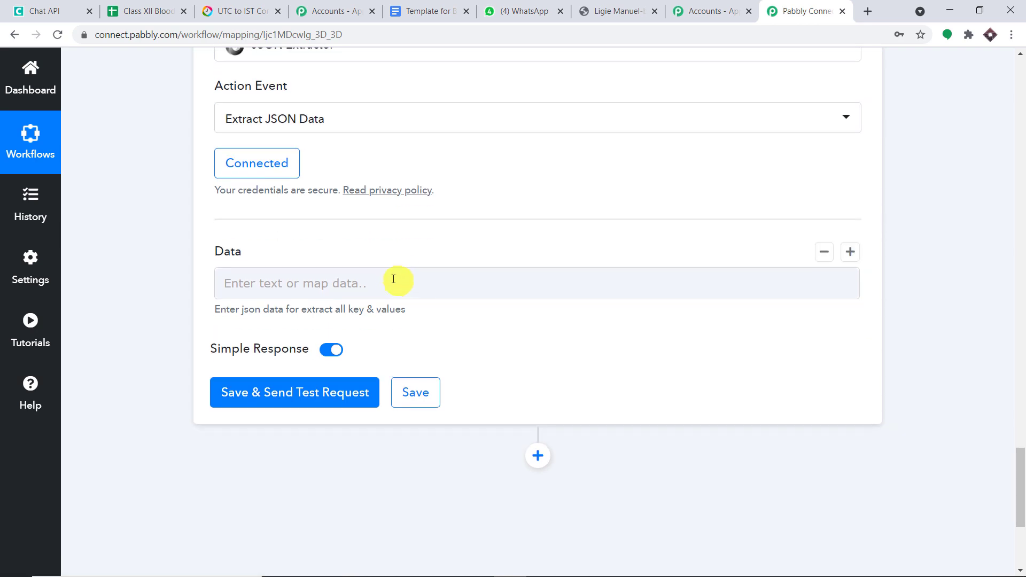
Map the Iterator's 3. Response into the JSON Extractor's Data field and save it with a test request
click(391, 280)
click(382, 363)
scroll(393, 379, down, 1)
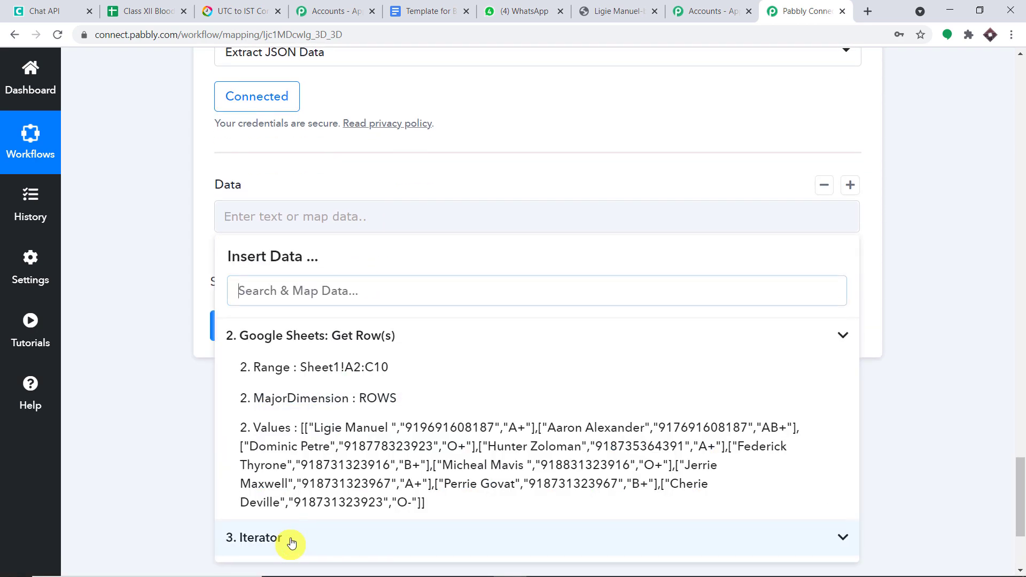
scroll(483, 440, down, 2)
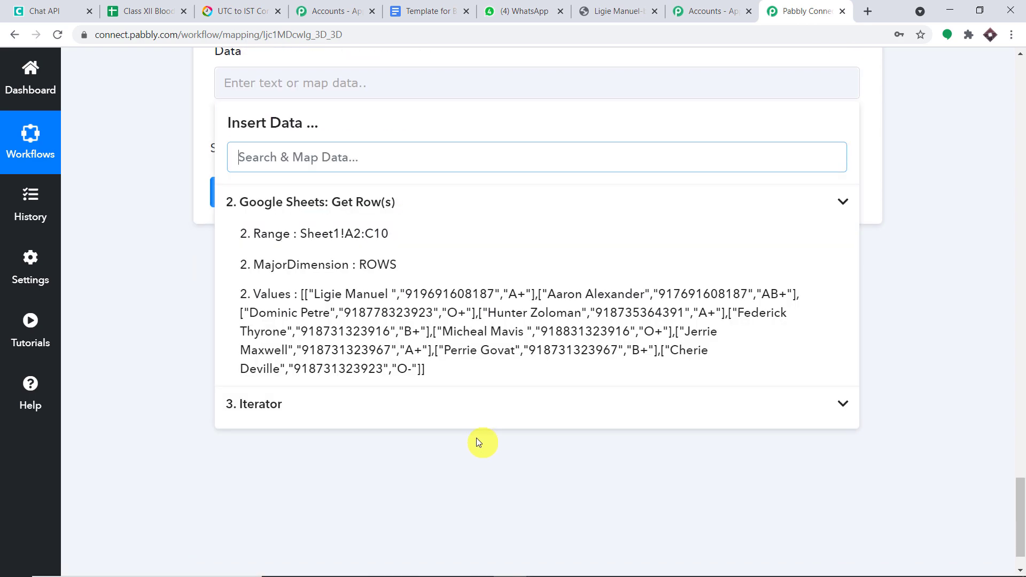
click(321, 407)
click(381, 430)
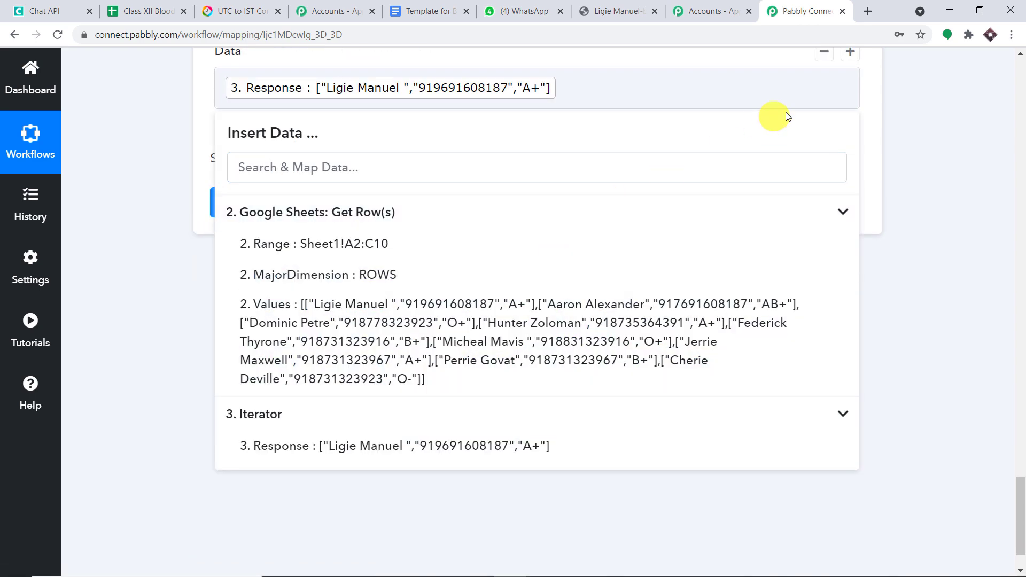
click(918, 124)
click(319, 203)
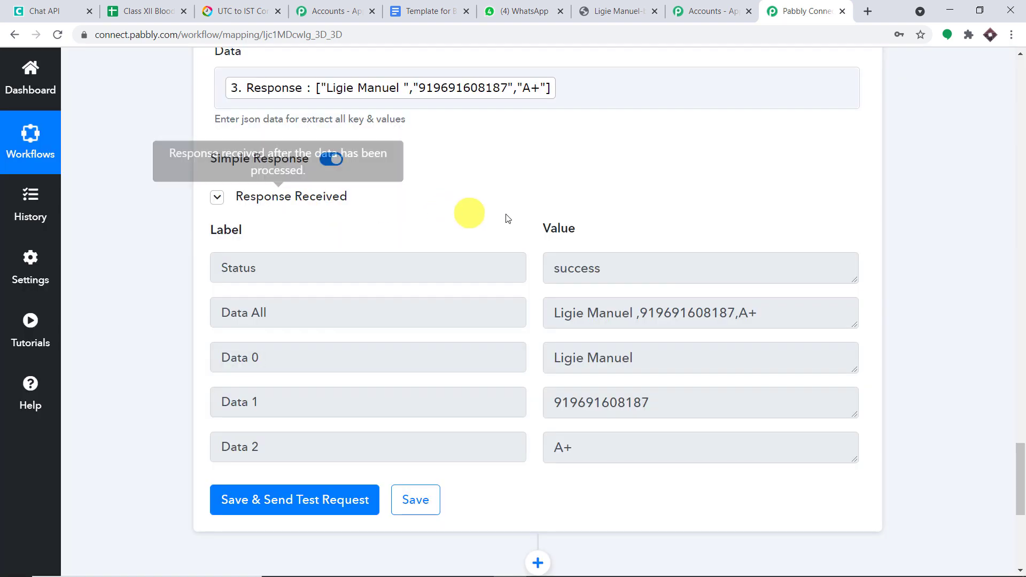
Compare the JSON Extractor's separate name, phone number and blood group values with its combined Data All value
scroll(588, 251, down, 1)
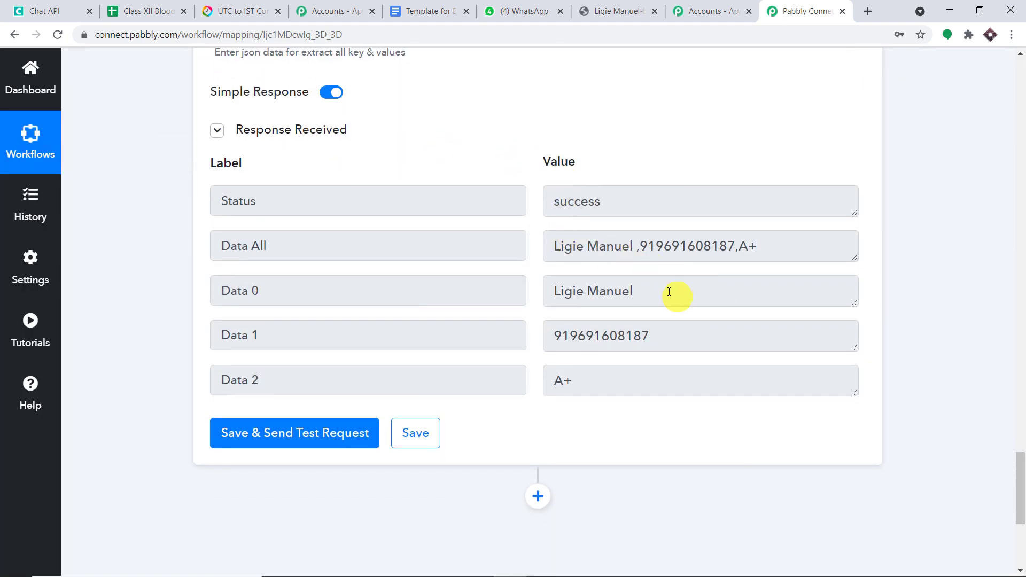
drag(654, 291, 525, 286)
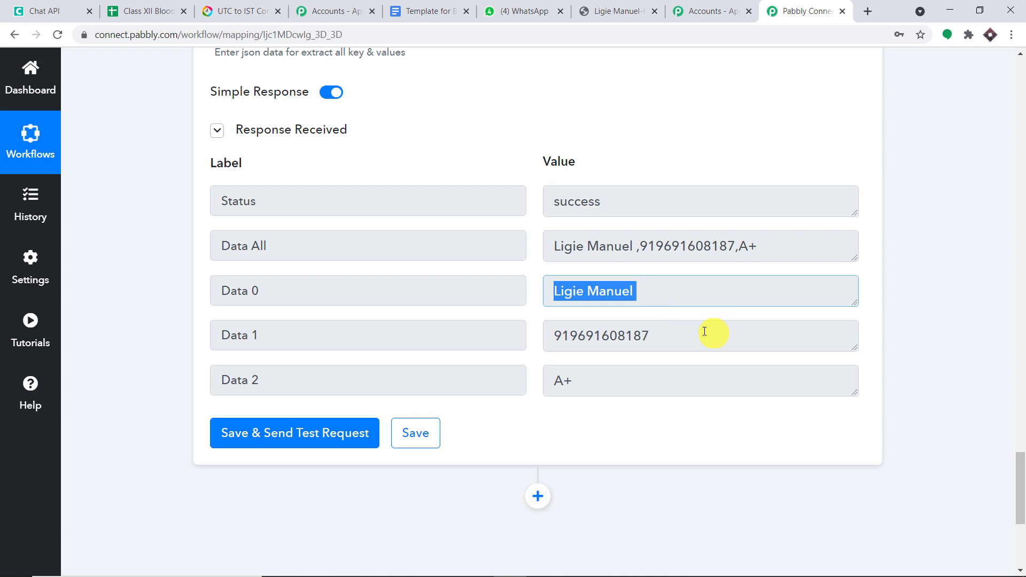
drag(705, 332, 508, 344)
drag(672, 374, 524, 378)
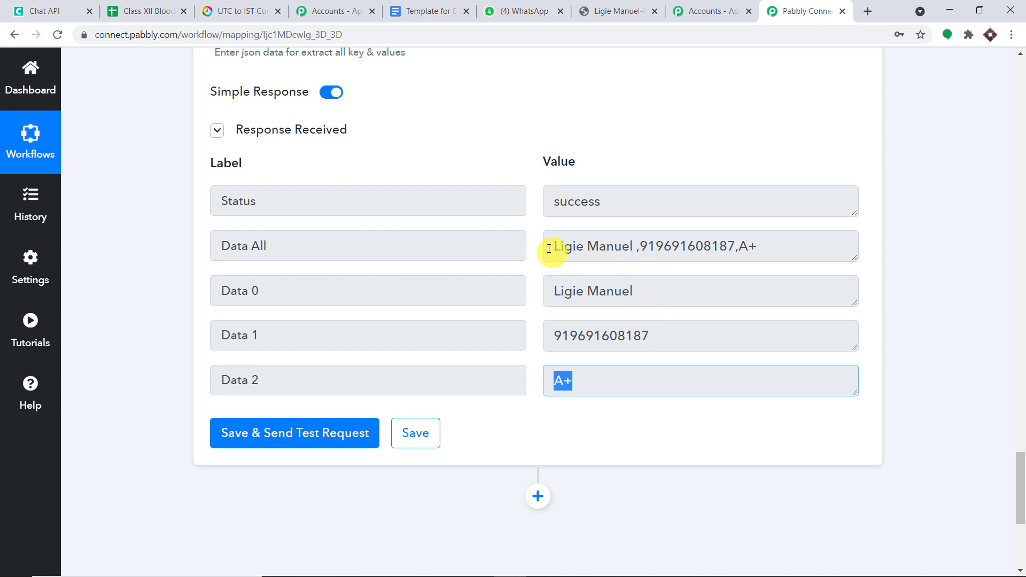
drag(551, 243, 585, 372)
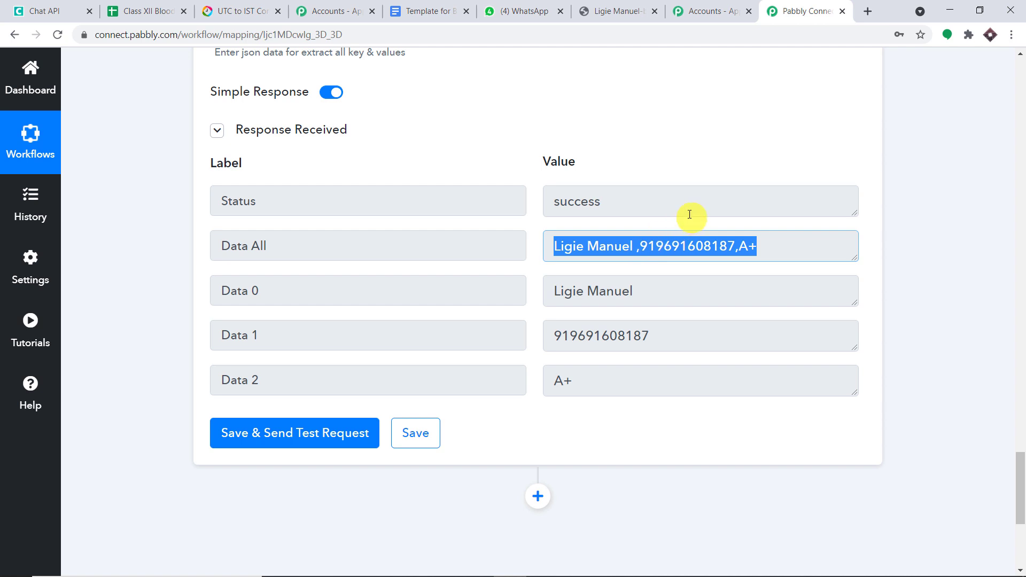
Switch to the Google Docs file Template for Blood Bank Certificates and look over its greeting and body text
scroll(616, 209, down, 3)
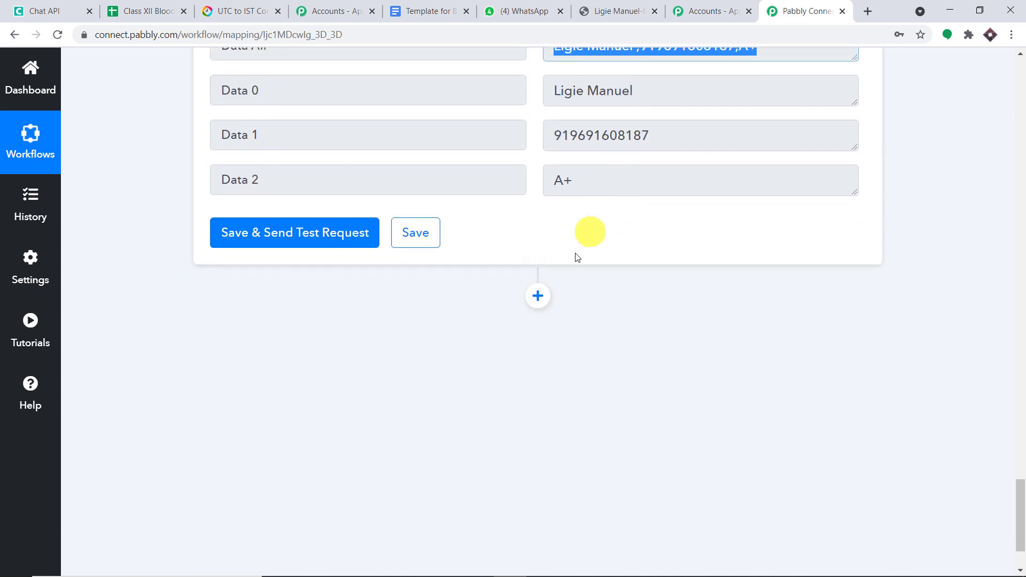
click(442, 10)
scroll(674, 262, down, 1)
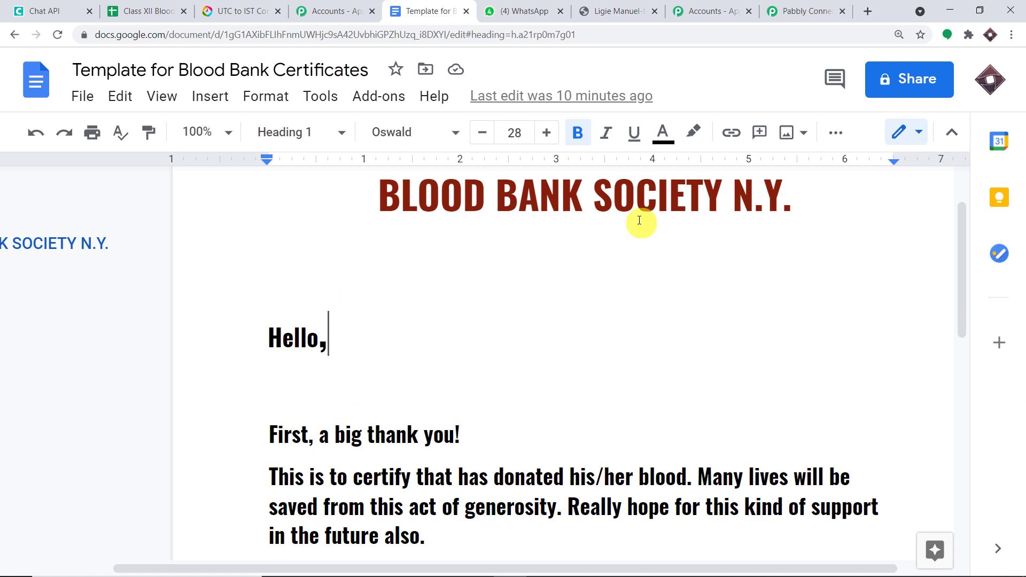
Return to the Pabbly Connect workflow and add a Google Docs action step after the JSON Extractor
click(810, 10)
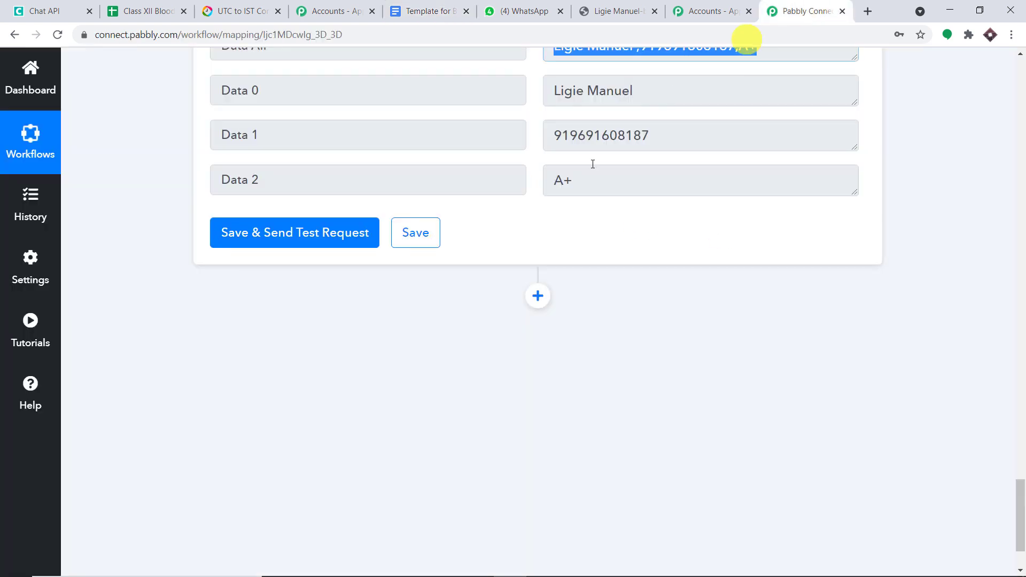
click(537, 294)
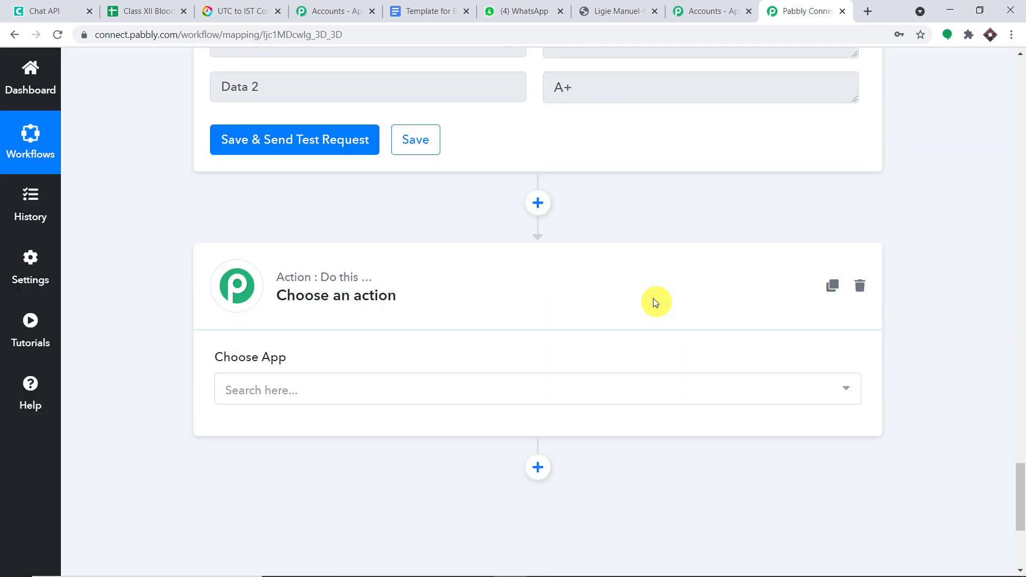
click(336, 353)
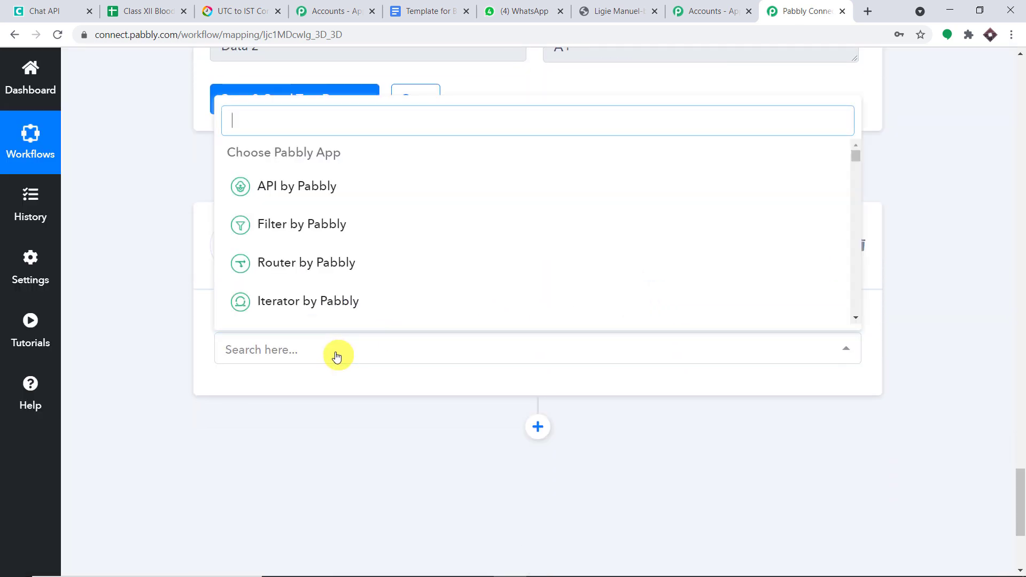
text(d)
key(BackSpace)
text(f)
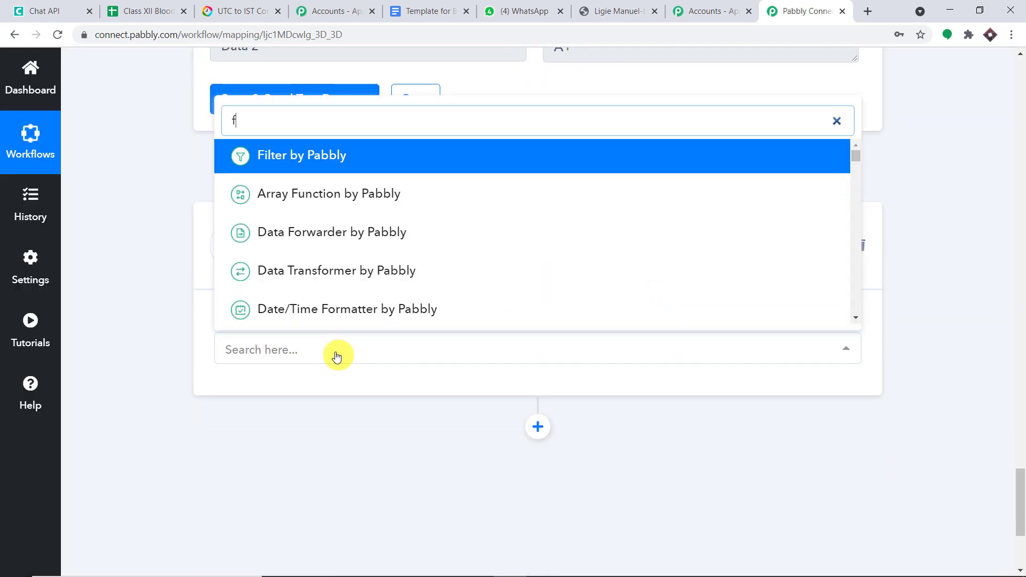
key(BackSpace)
text(goog)
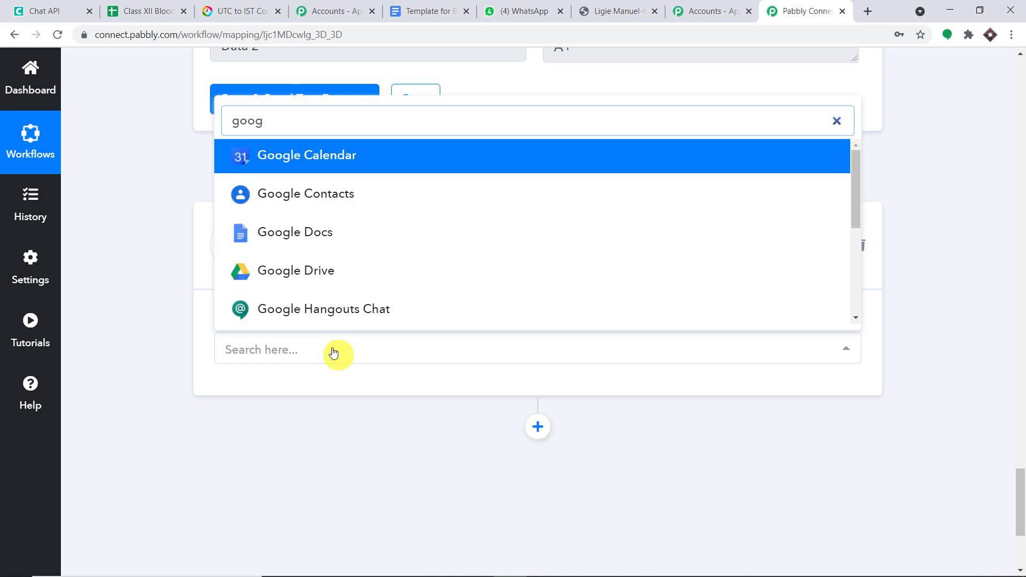
click(321, 231)
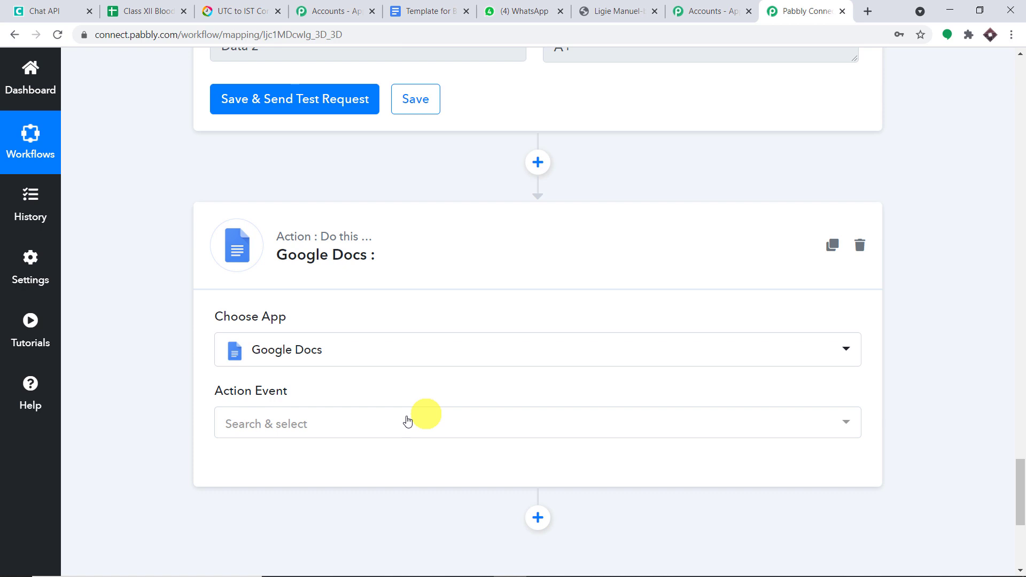
Set the Google Docs action event to Create Document from Template
click(408, 422)
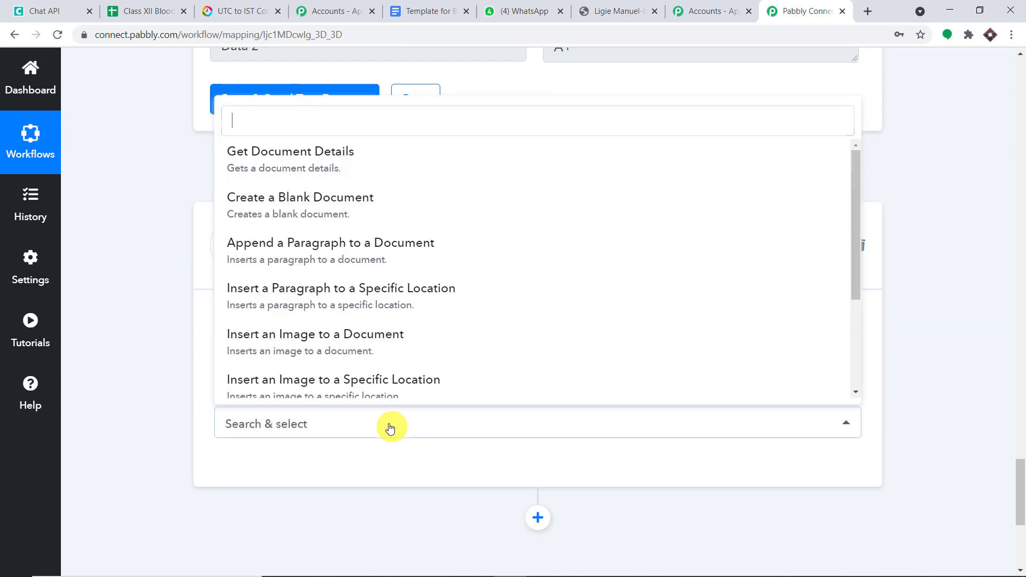
scroll(455, 306, down, 1)
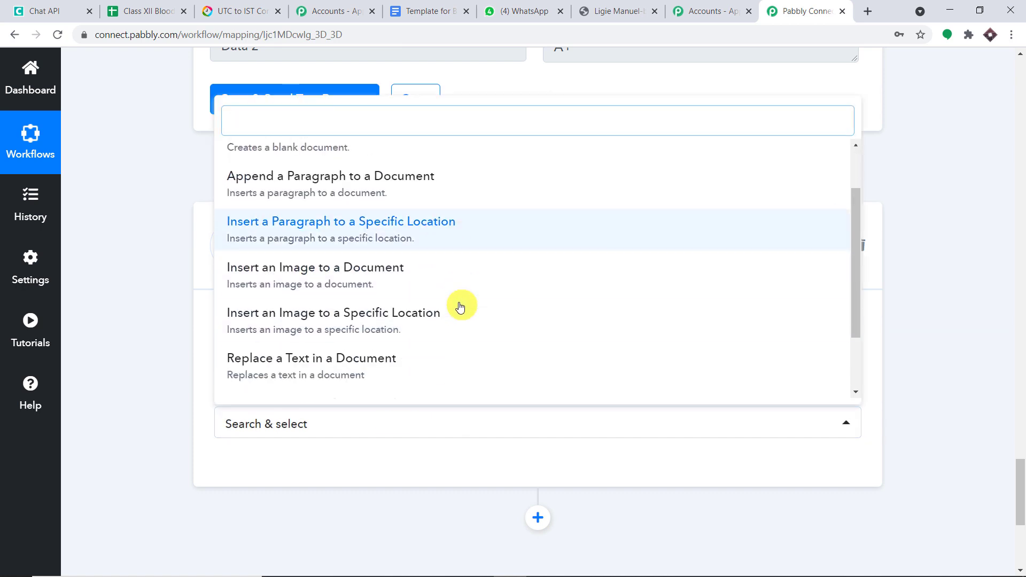
scroll(458, 304, up, 1)
scroll(454, 278, down, 1)
scroll(481, 302, down, 2)
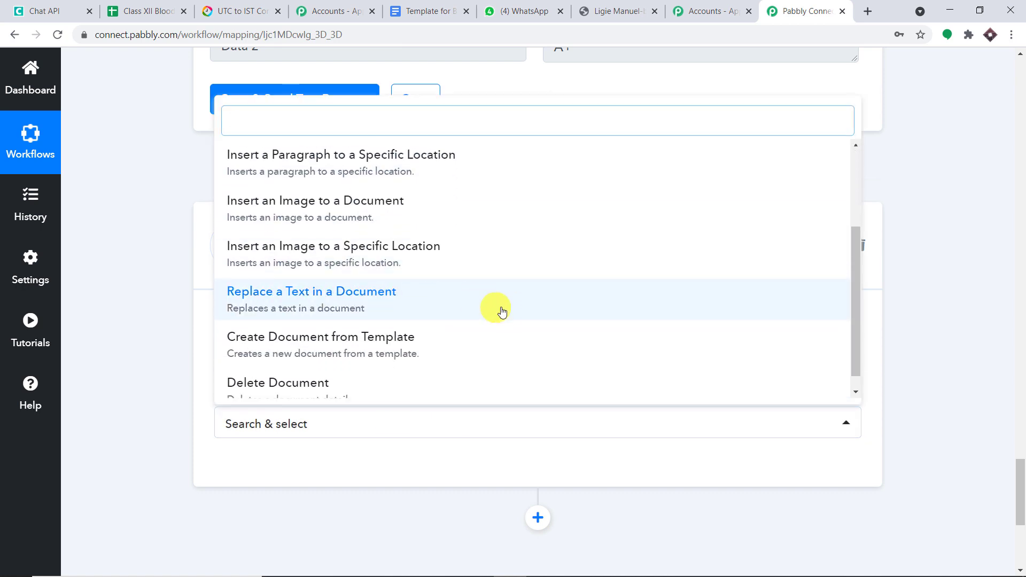
click(454, 348)
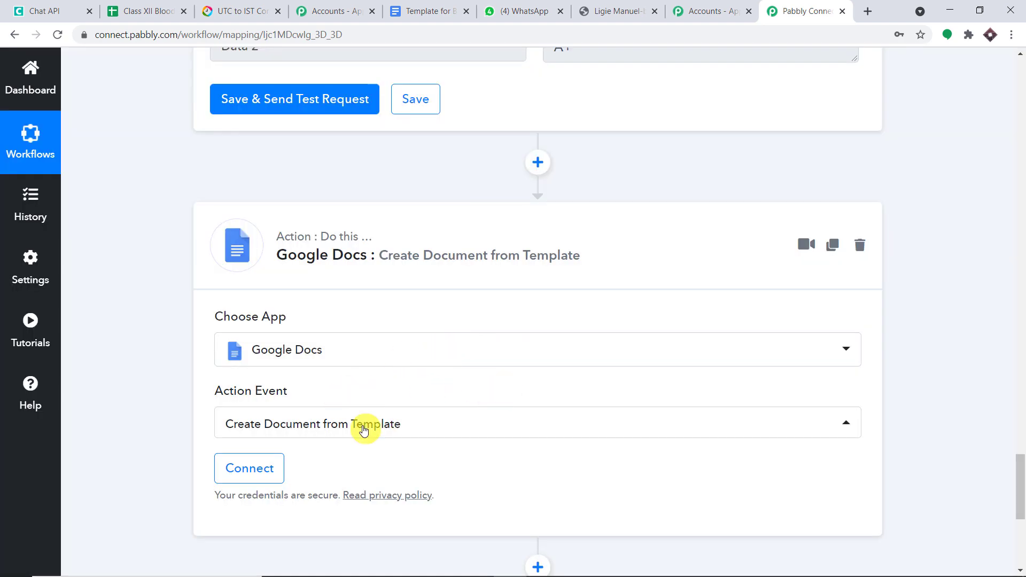
Connect the Google Docs action through a new connection, authorizing Pabbly Connect Drive with the first listed Google account
scroll(367, 424, down, 3)
click(264, 335)
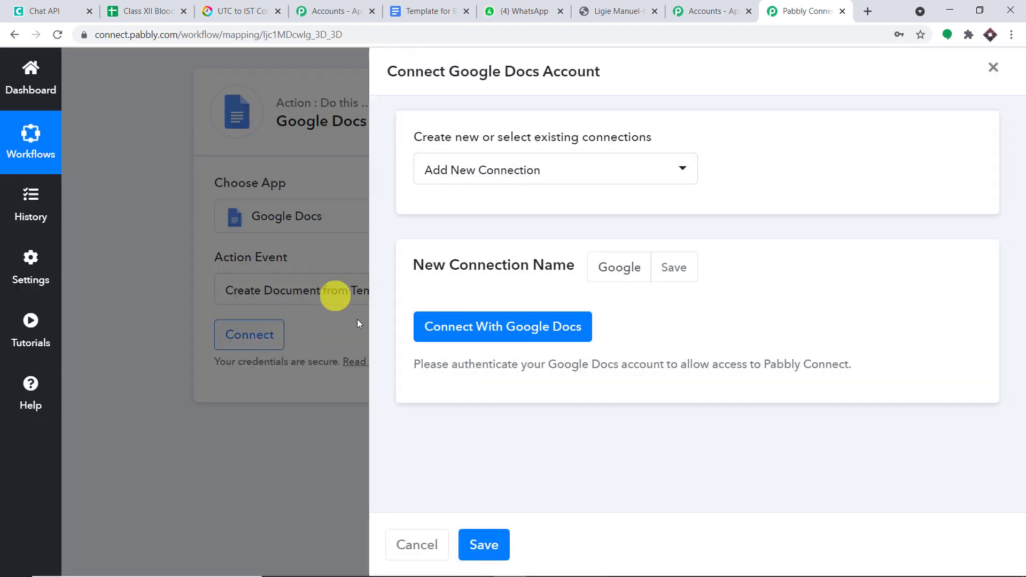
click(487, 327)
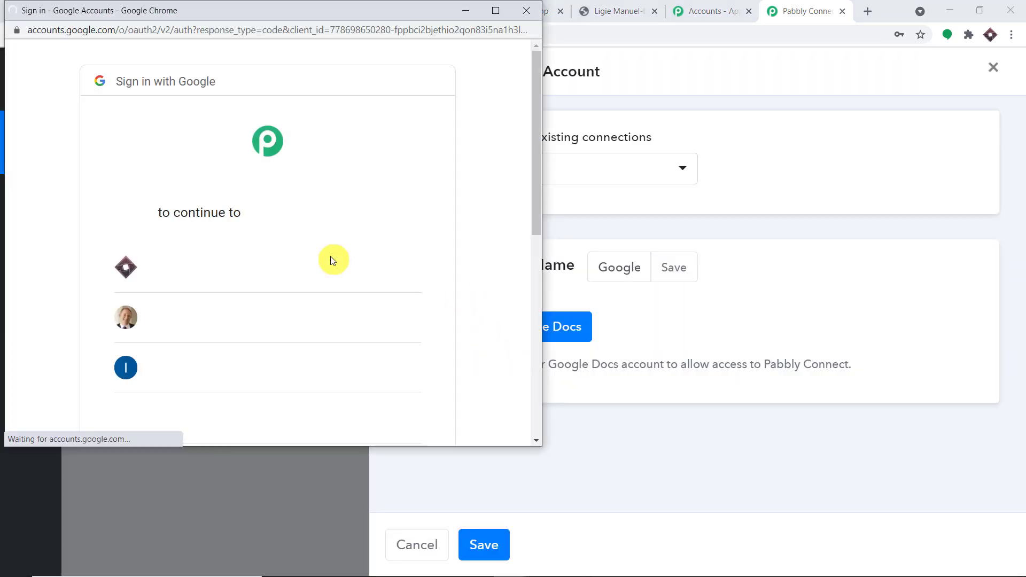
drag(343, 20, 809, 138)
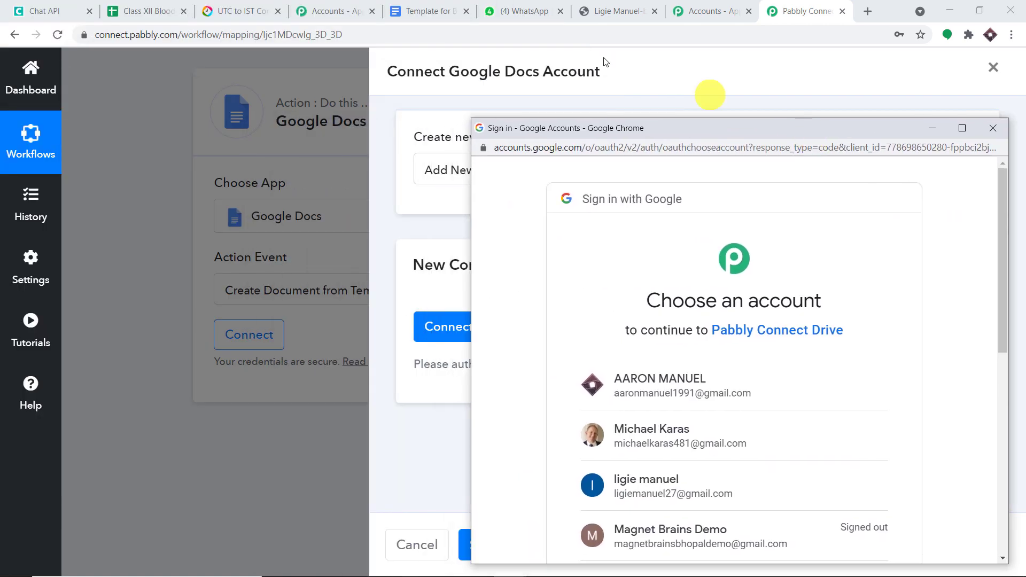
click(649, 382)
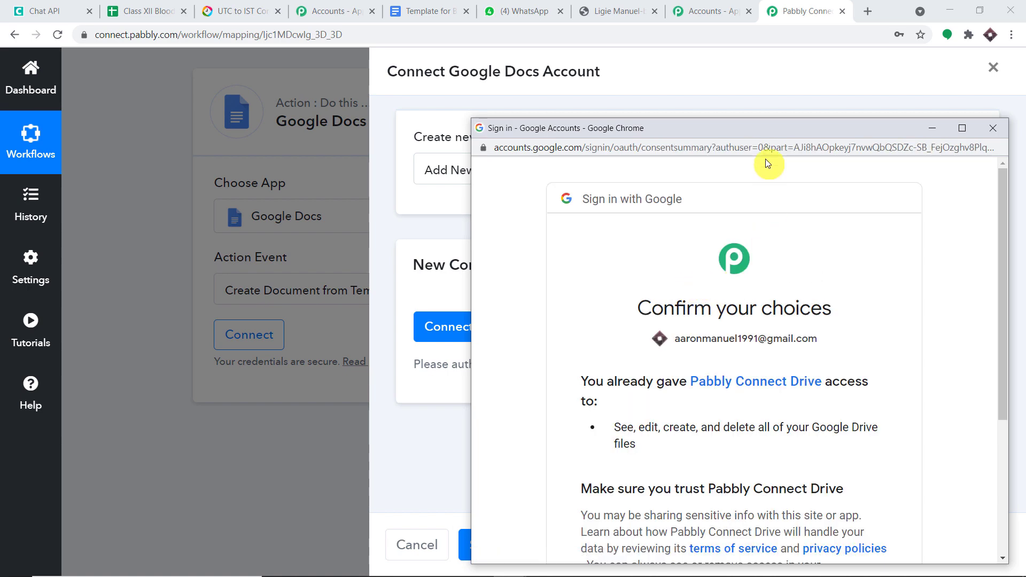
drag(756, 131, 696, 42)
scroll(742, 339, down, 5)
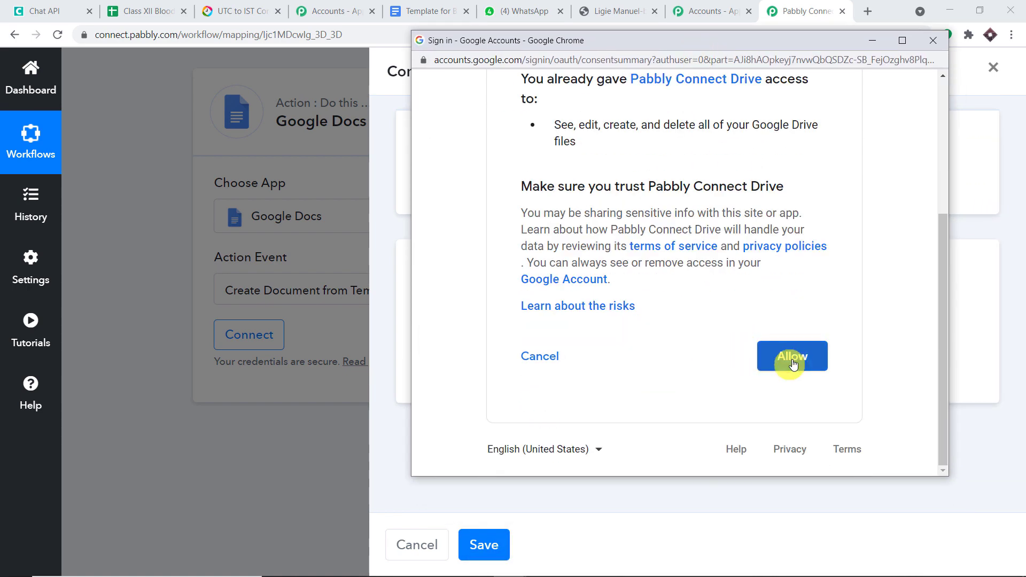
click(795, 357)
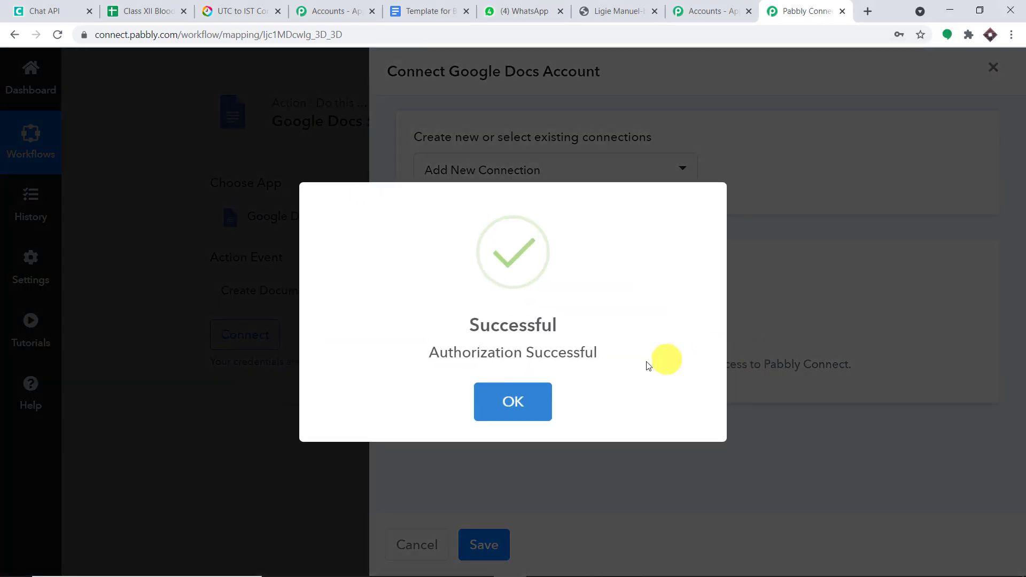
click(537, 393)
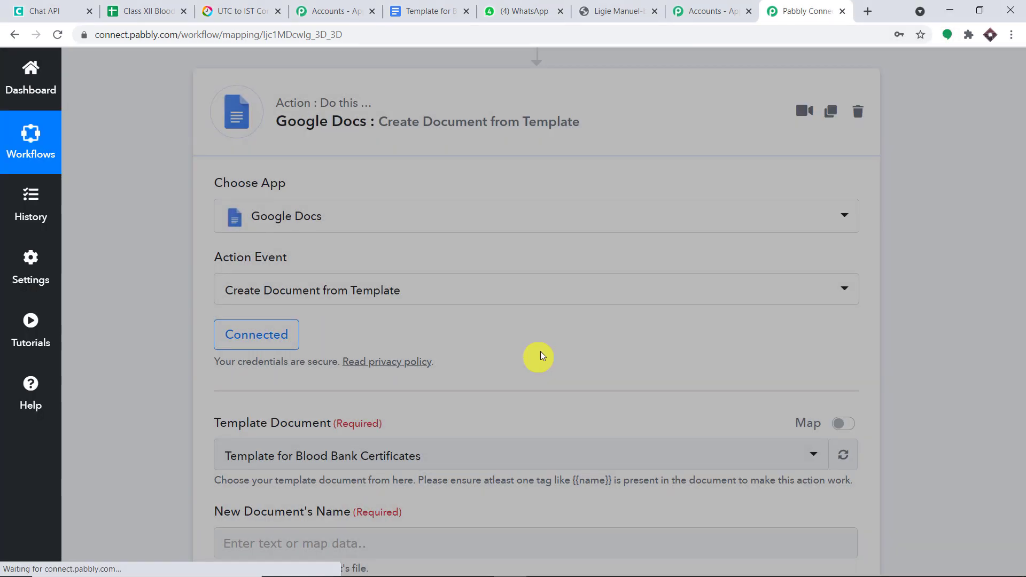
scroll(589, 329, down, 2)
scroll(604, 329, down, 1)
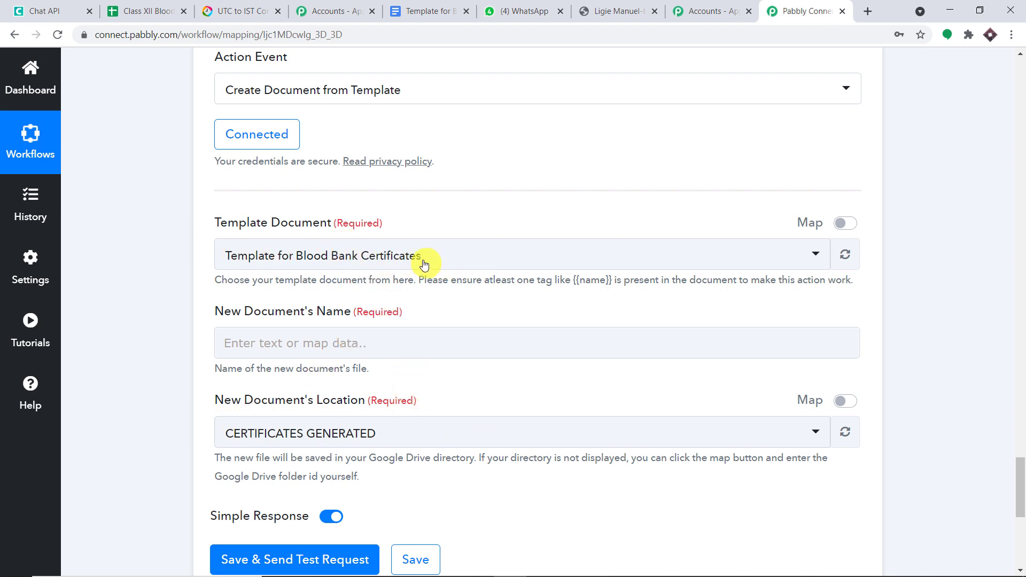
Choose Template for Blood Bank Certificates as the template document of the Google Docs action
scroll(423, 264, down, 1)
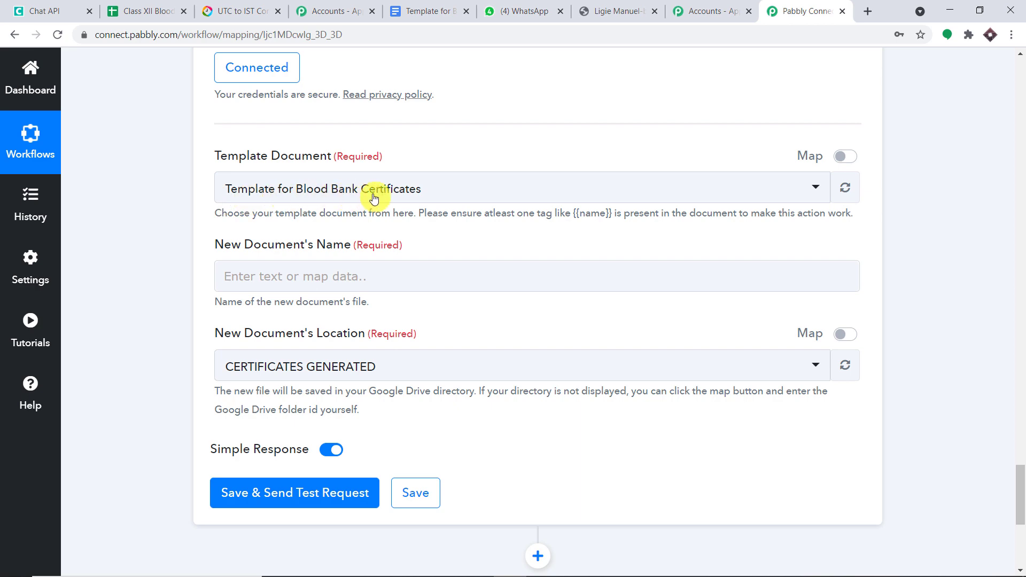
click(415, 198)
scroll(412, 310, down, 3)
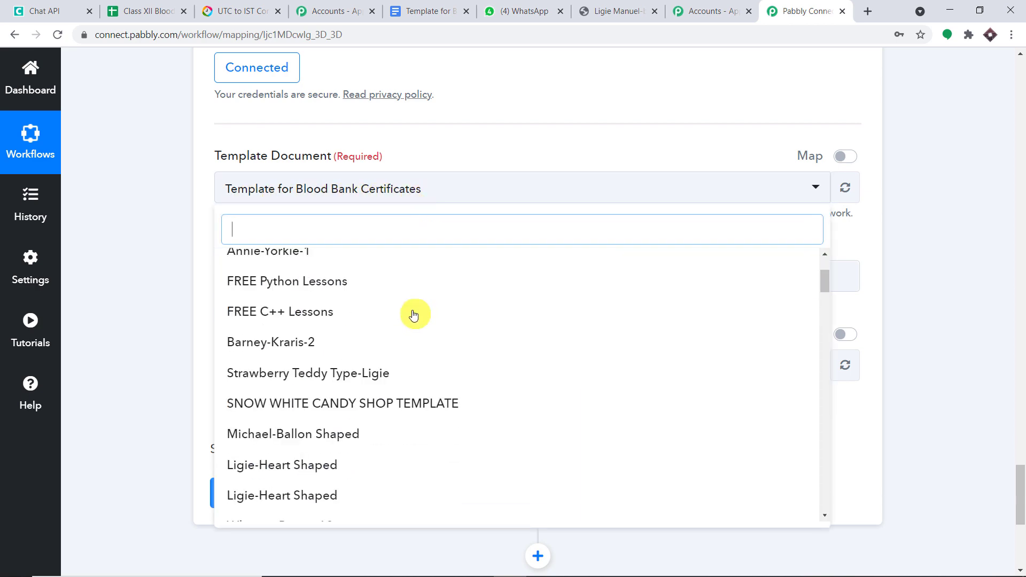
scroll(414, 315, down, 15)
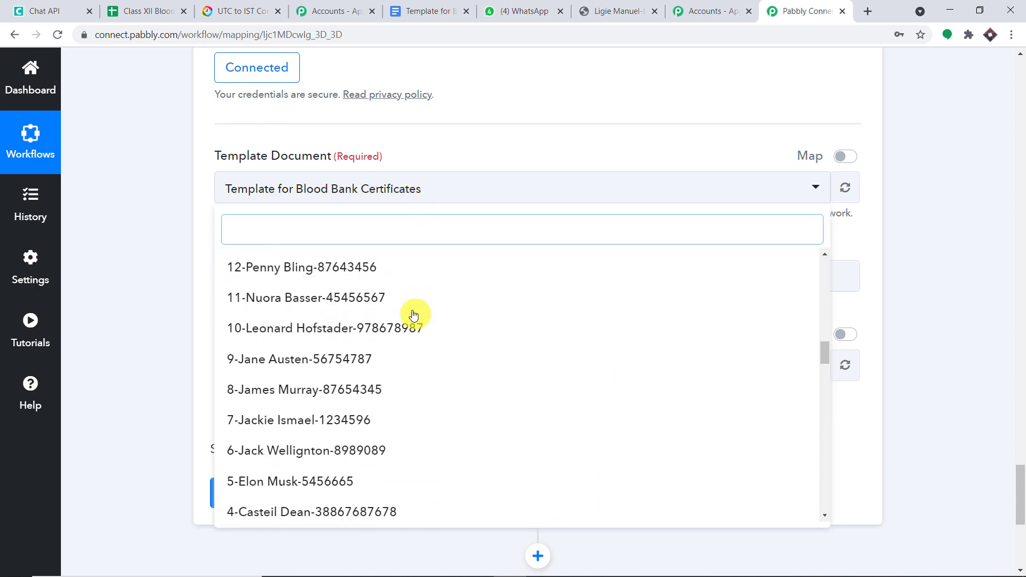
scroll(414, 315, down, 2)
scroll(415, 313, up, 20)
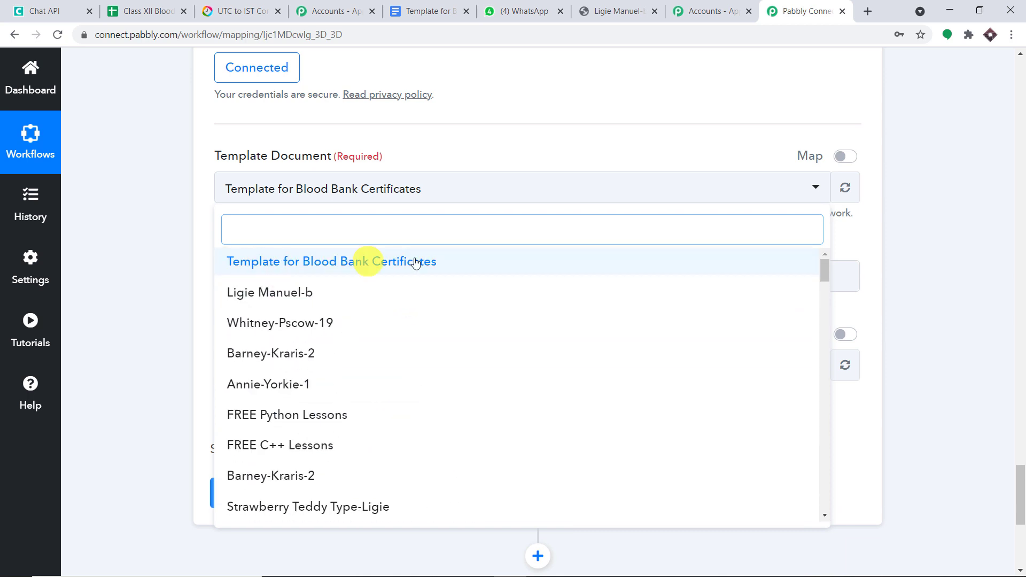
click(421, 262)
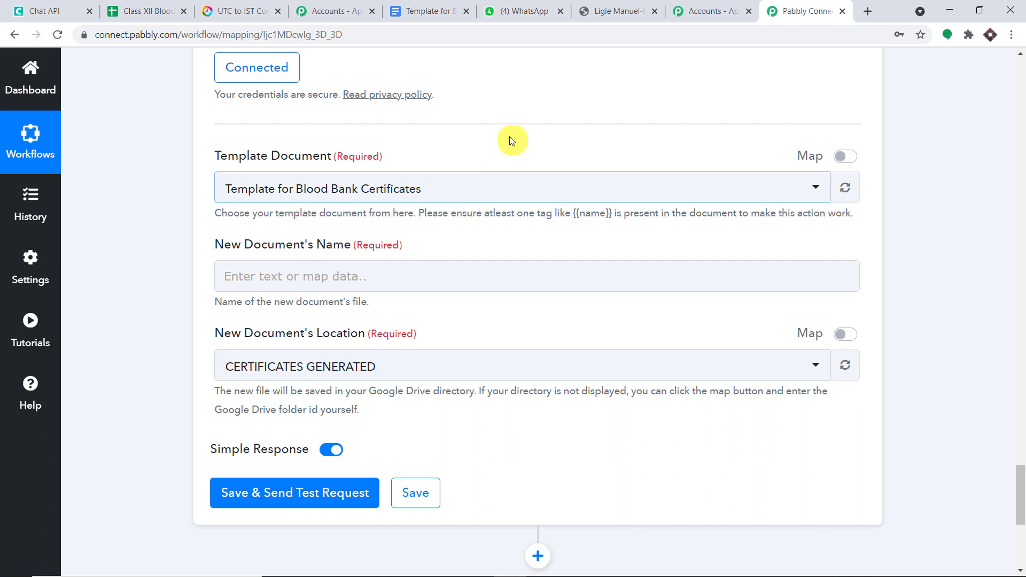
scroll(505, 139, down, 1)
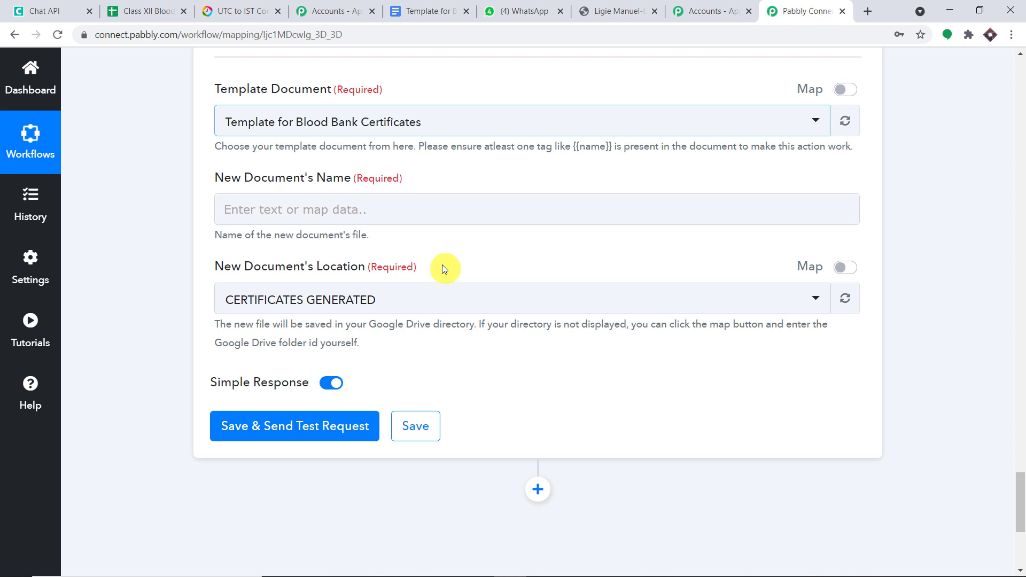
Add the tag {{name}} after "Hello," in the Google Docs template, and refresh the Template Document field in Pabbly Connect
click(430, 10)
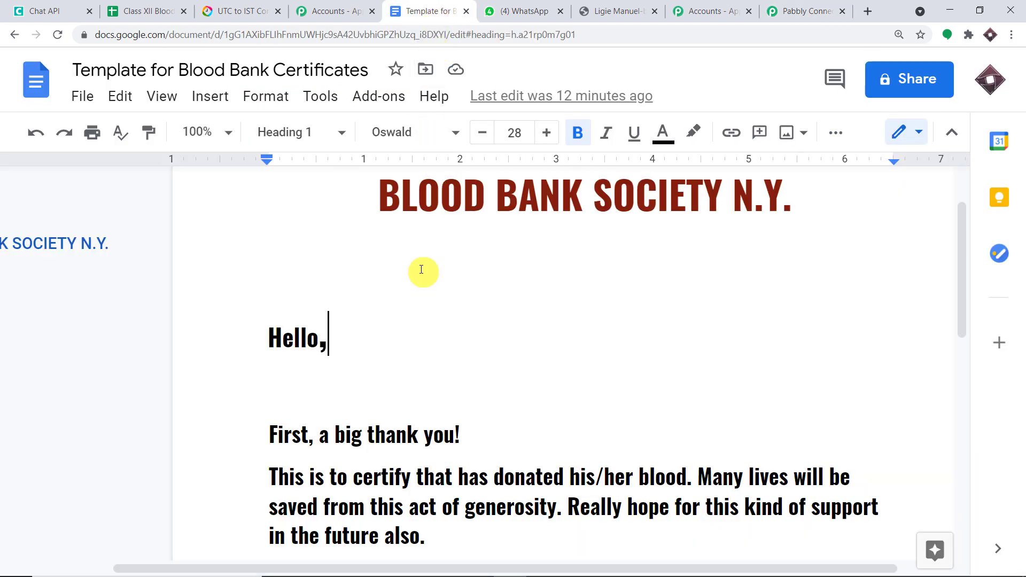
text({{}})
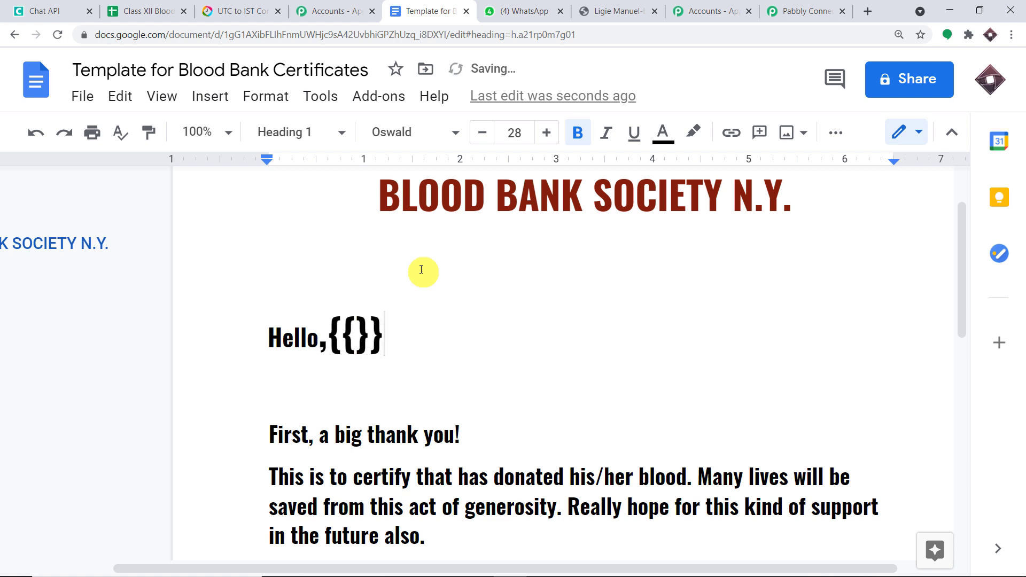
click(354, 335)
text(name)
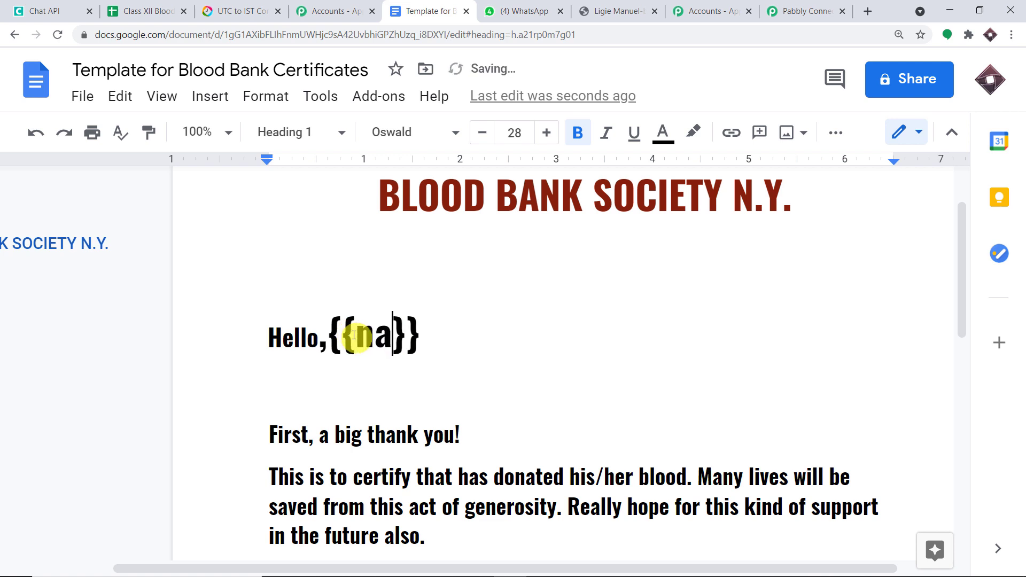
double_click(522, 303)
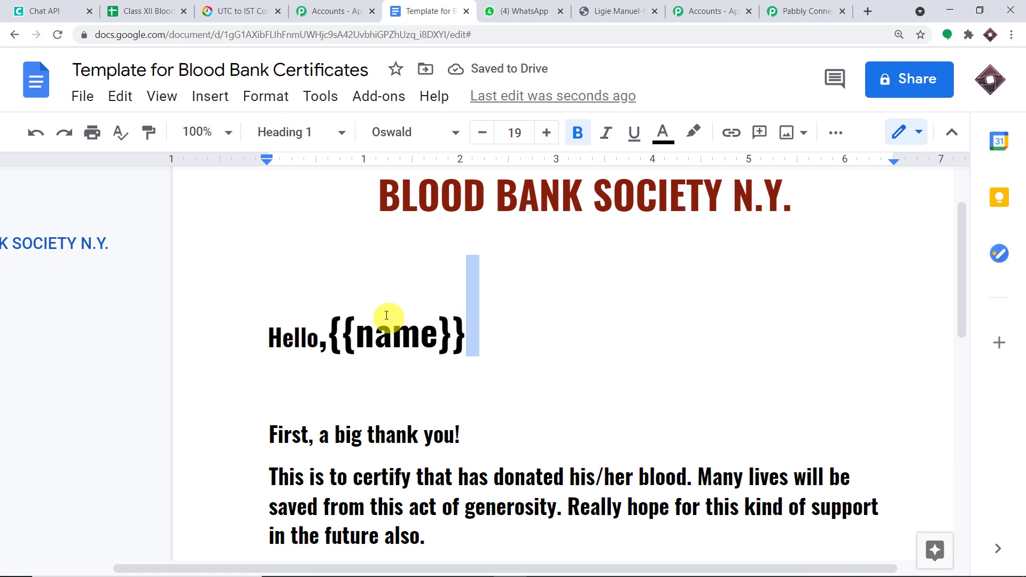
click(786, 11)
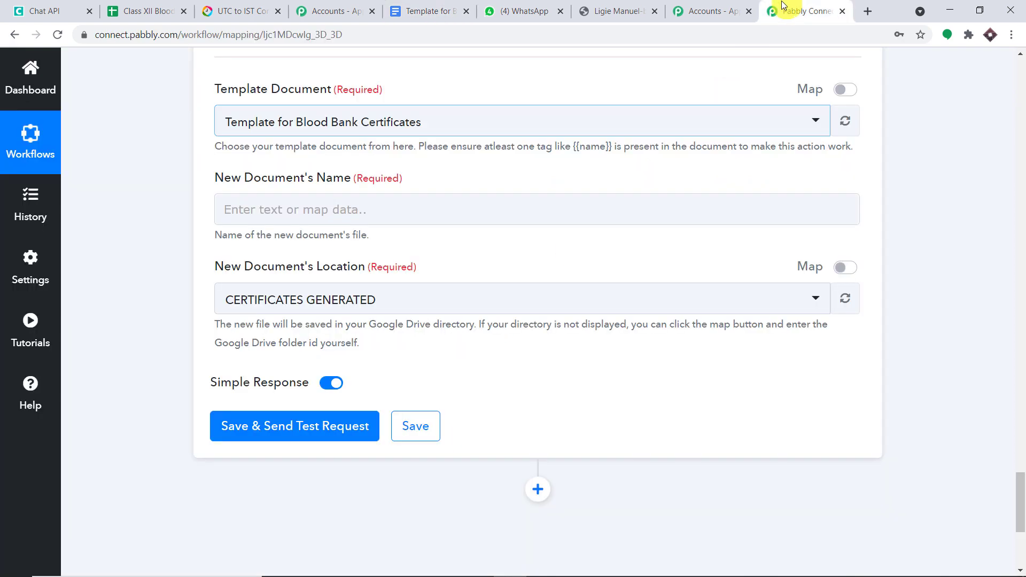
click(842, 123)
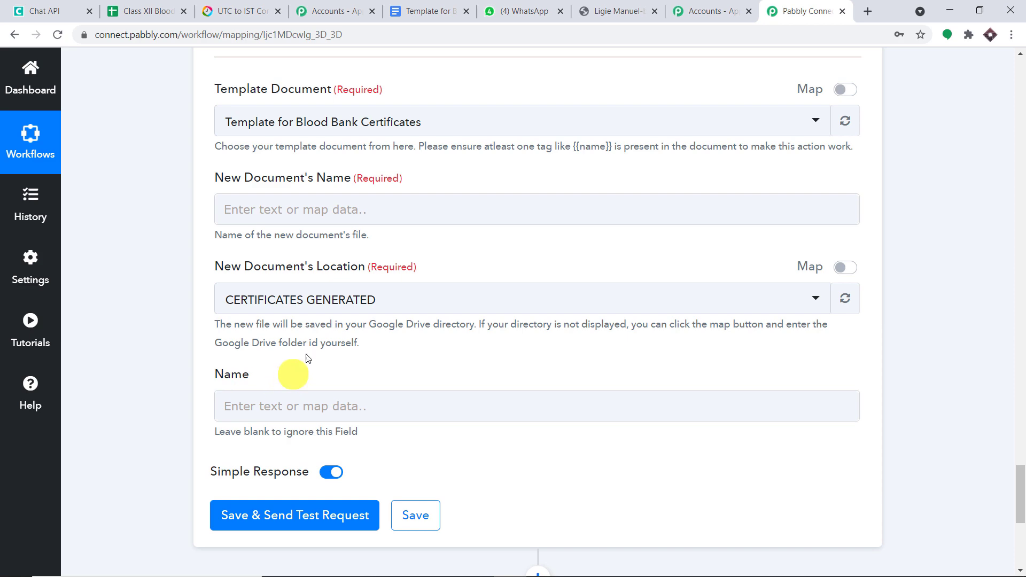
Switch to the Google Docs template and insert the tag {{Rname}} after "This is to certify that"
click(450, 11)
scroll(439, 195, down, 1)
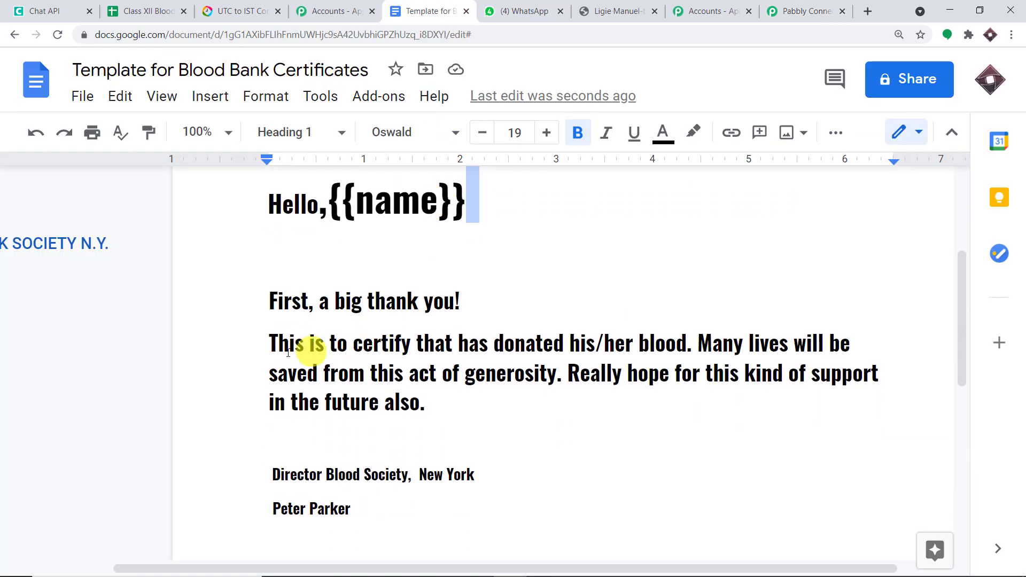
click(459, 343)
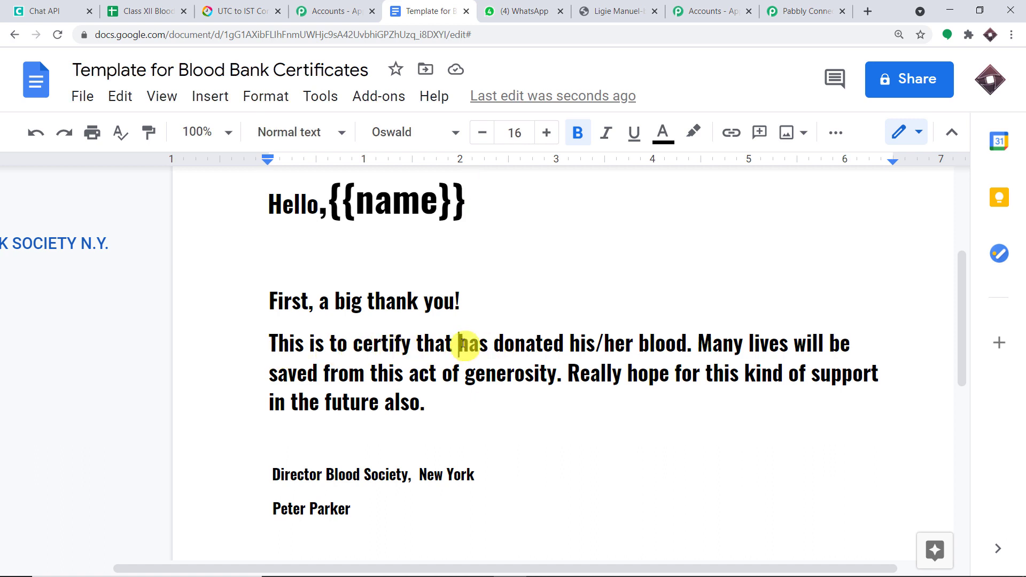
text({{}})
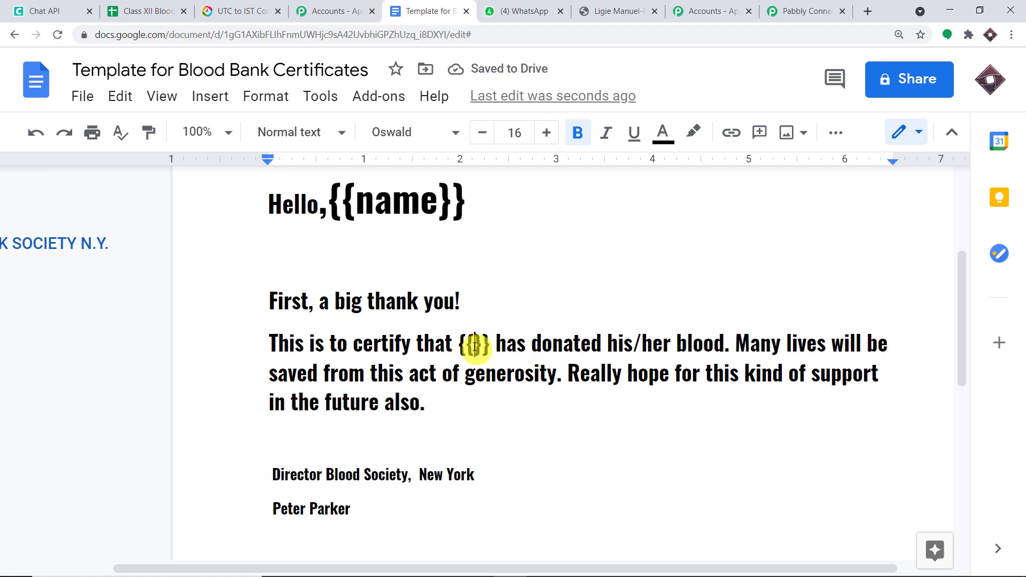
click(475, 347)
text(Rname)
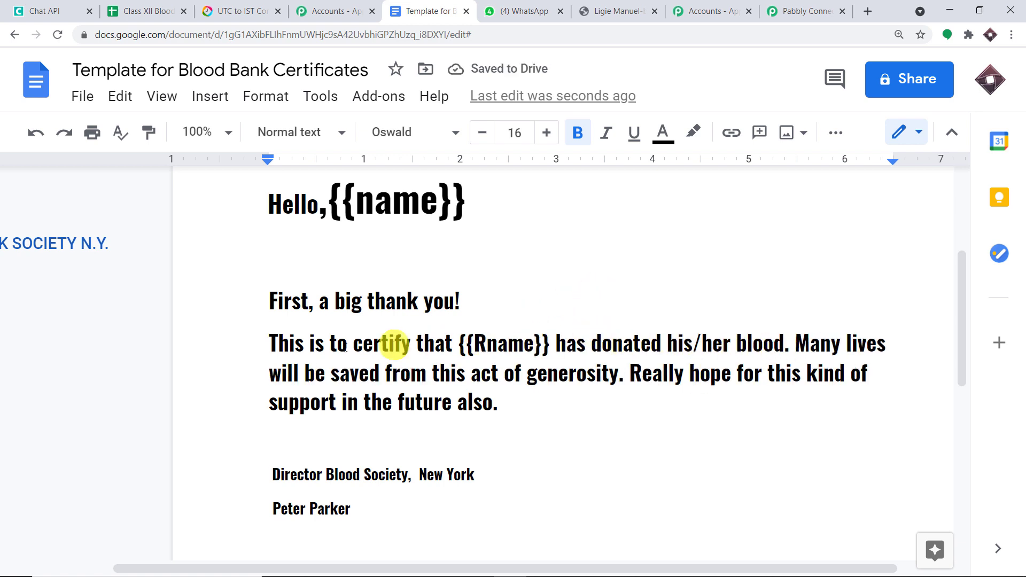
scroll(337, 309, up, 1)
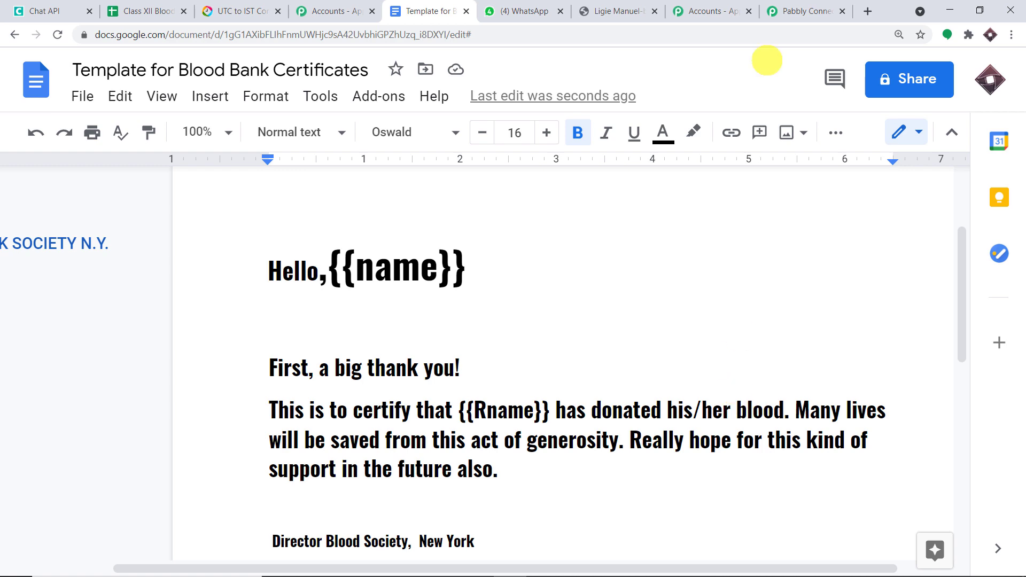
Return to the Pabbly Connect workflow and refresh the Template Document field to load the Rname tag
click(810, 11)
scroll(531, 259, down, 2)
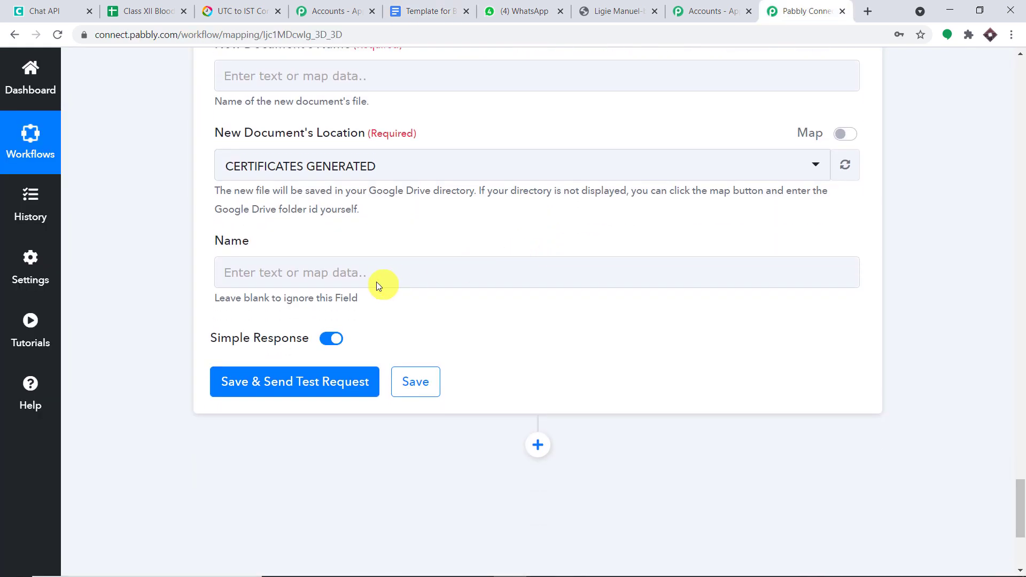
scroll(377, 281, up, 3)
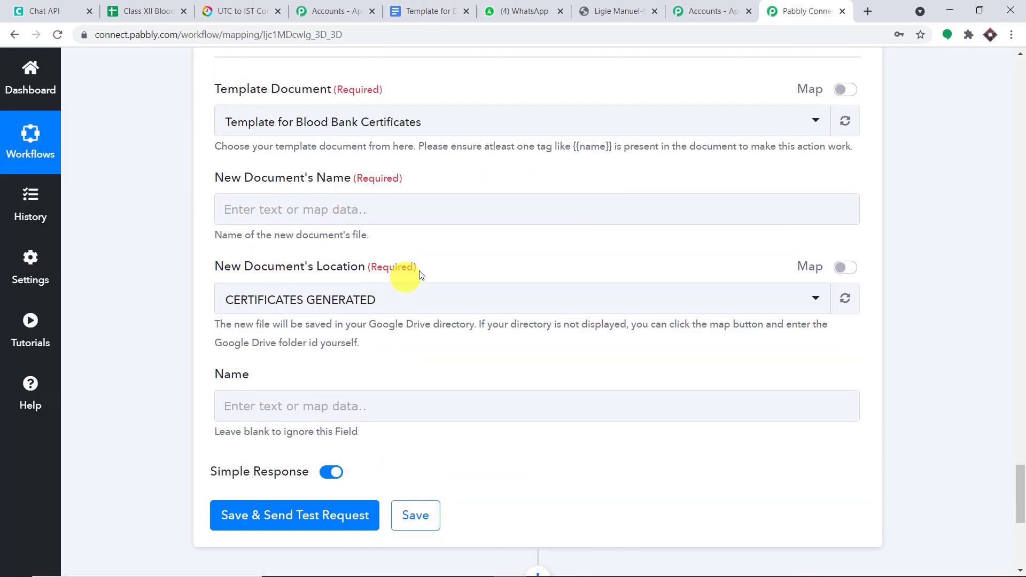
click(845, 121)
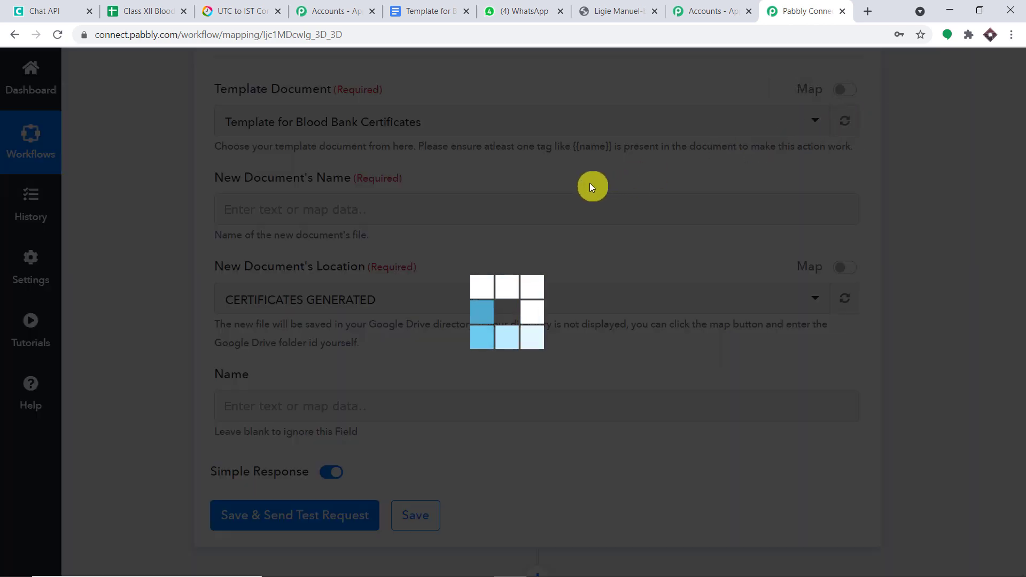
scroll(520, 253, down, 2)
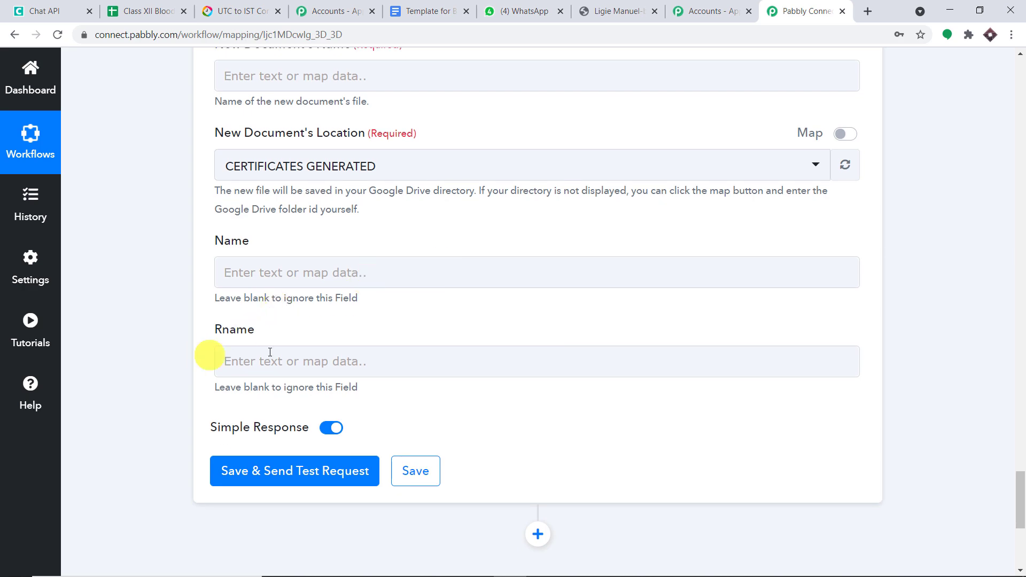
scroll(321, 345, down, 1)
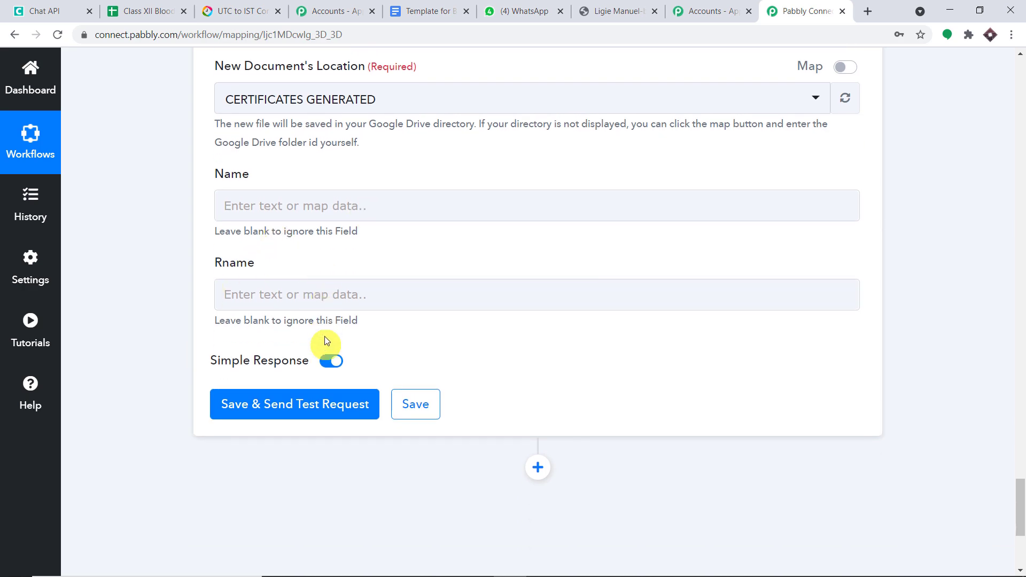
Switch to the Google Docs template and insert the tag {{group}} before "blood" in the certification sentence
click(423, 11)
scroll(689, 305, down, 1)
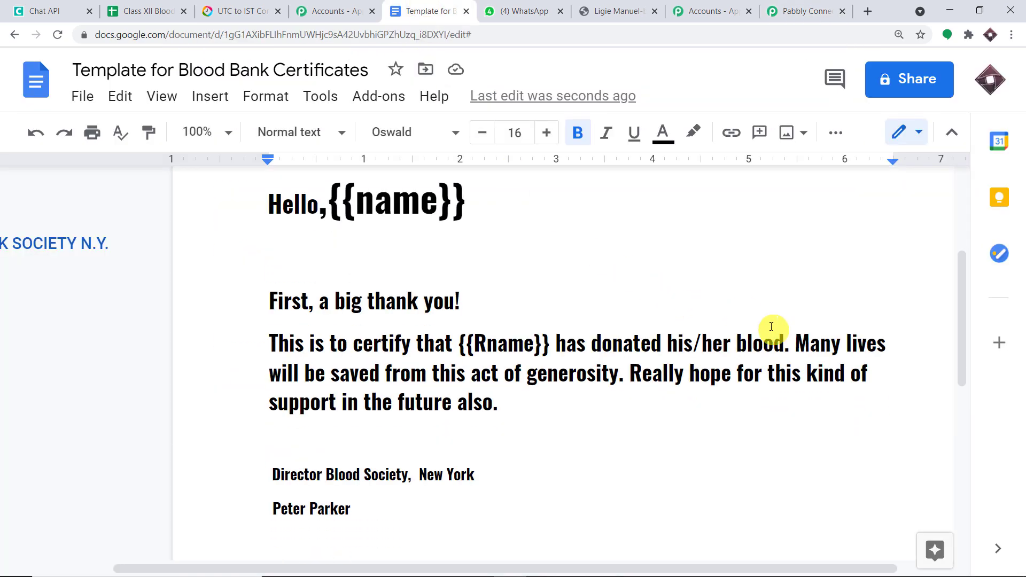
text({{}})
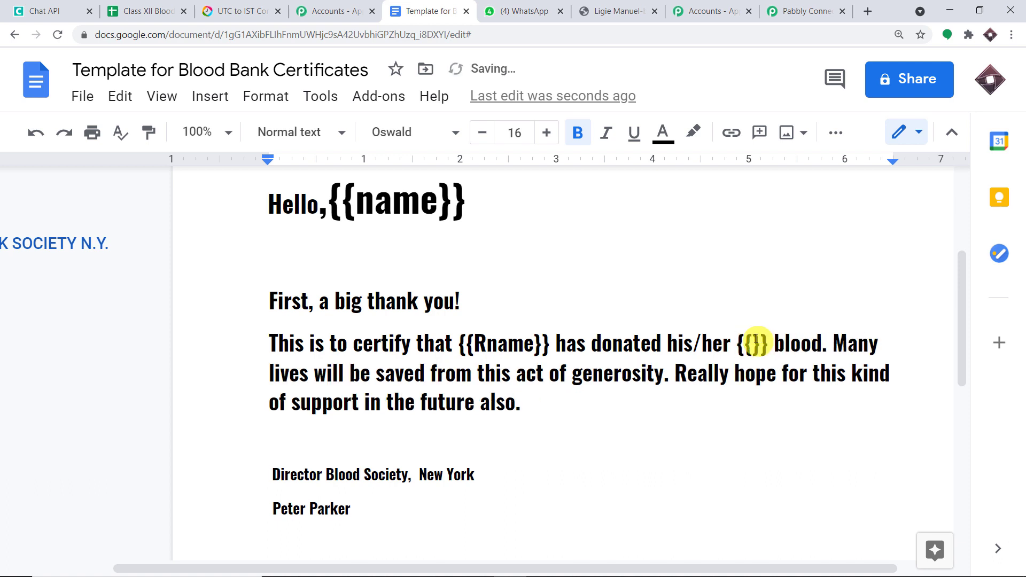
click(755, 342)
text(group)
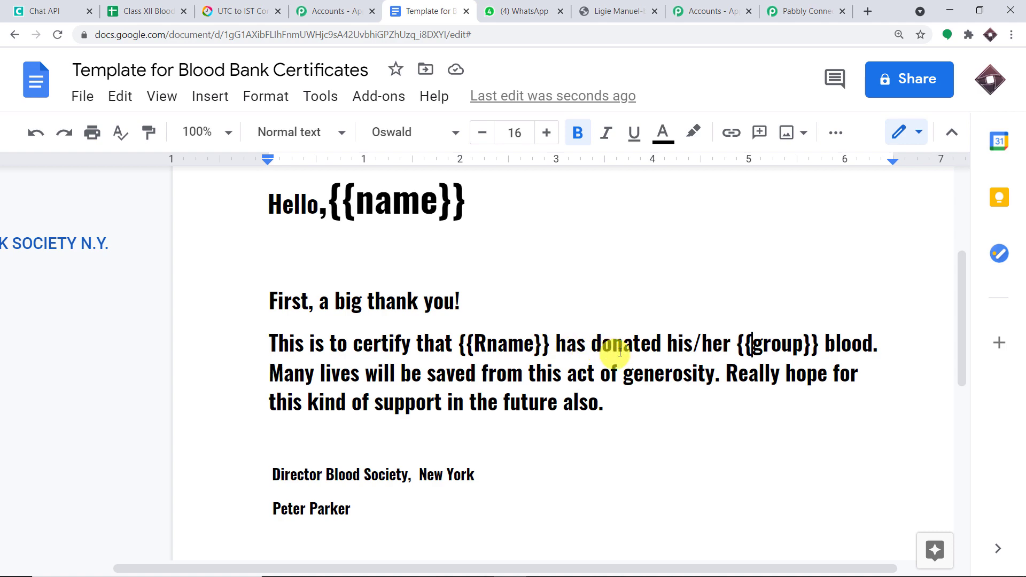
Look at the Blood Group column in the Class XII Blood Donation spreadsheet and recheck the tags in the Google Docs template
click(146, 9)
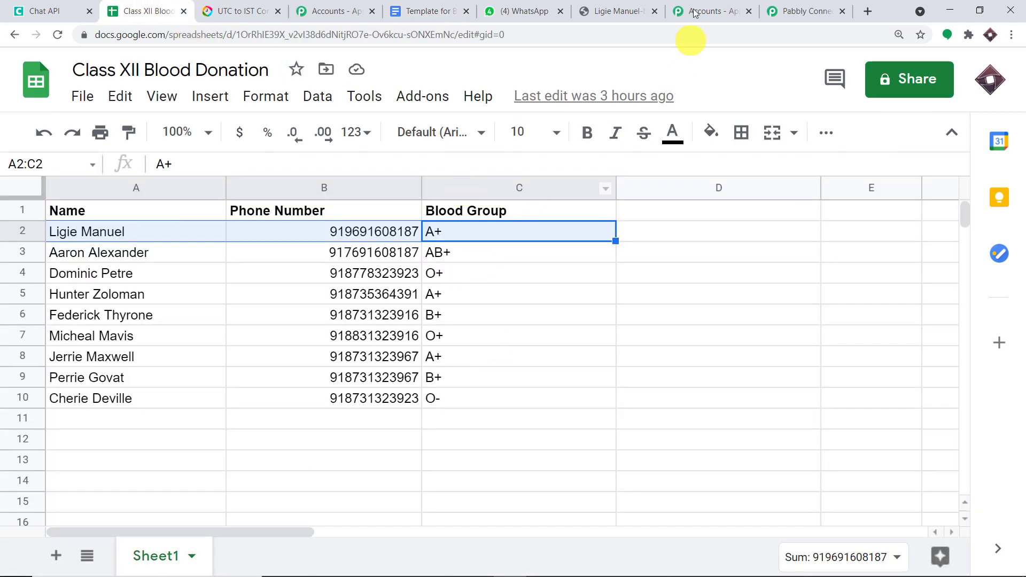
click(800, 8)
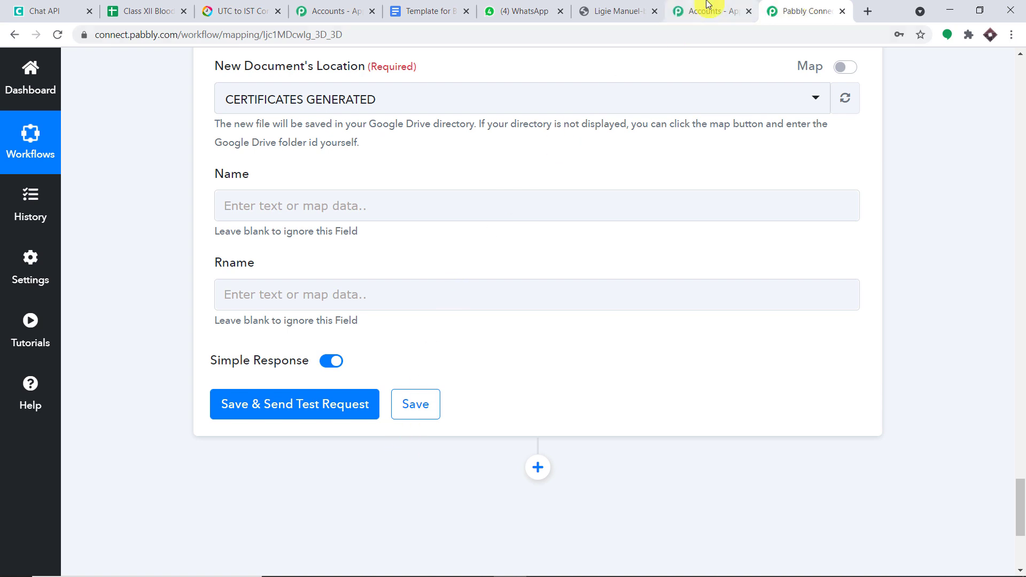
click(424, 11)
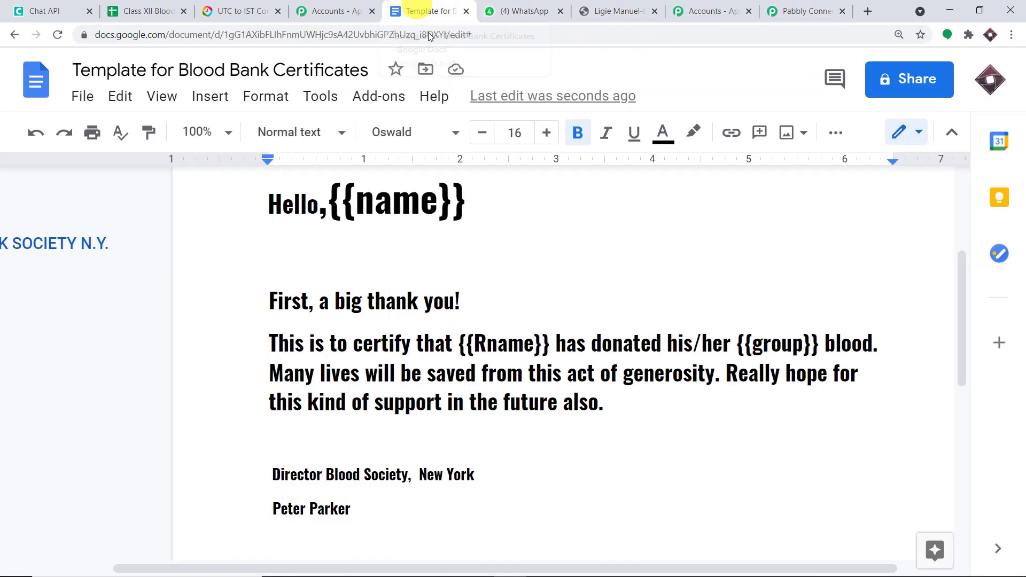
click(754, 367)
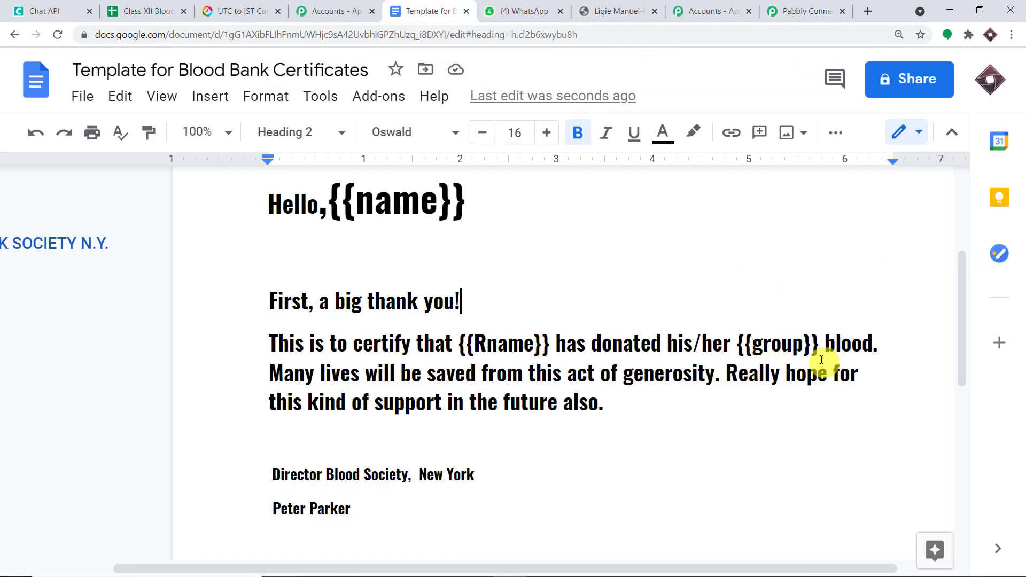
Switch to the Pabbly Connect workflow and refresh the Template Document field to load the group tag
click(800, 10)
scroll(695, 214, up, 3)
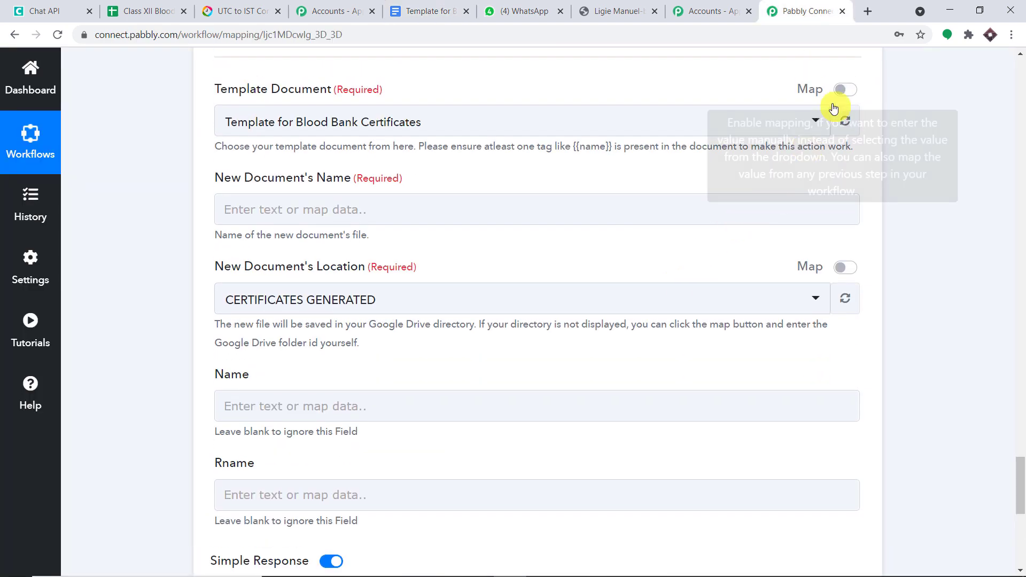
click(844, 120)
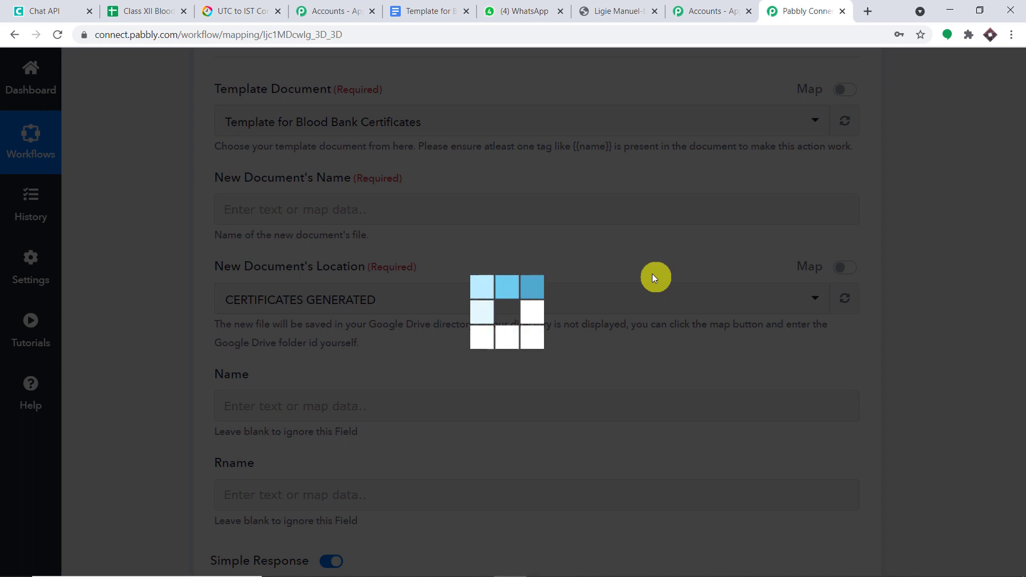
scroll(652, 277, down, 4)
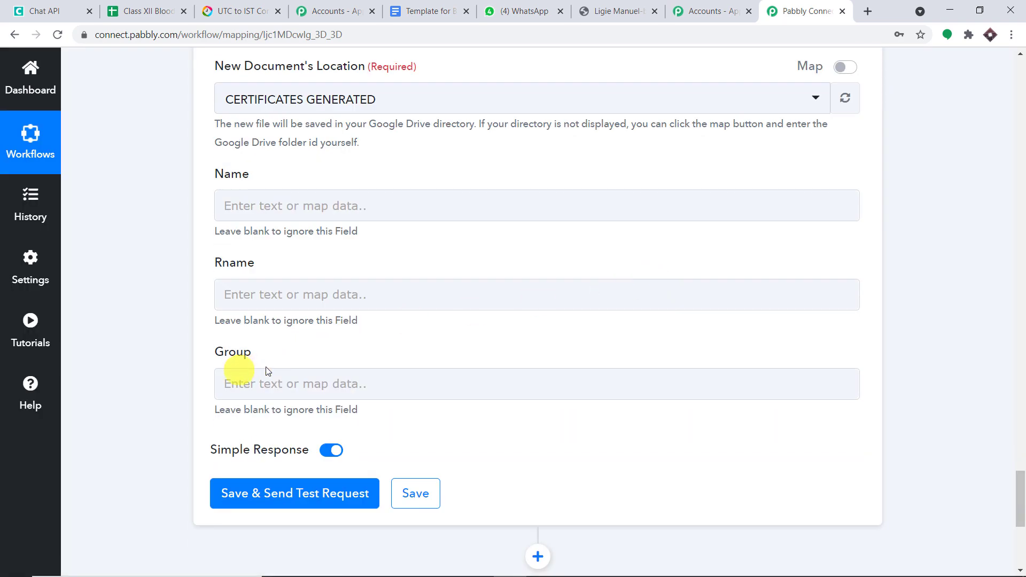
scroll(293, 372, up, 3)
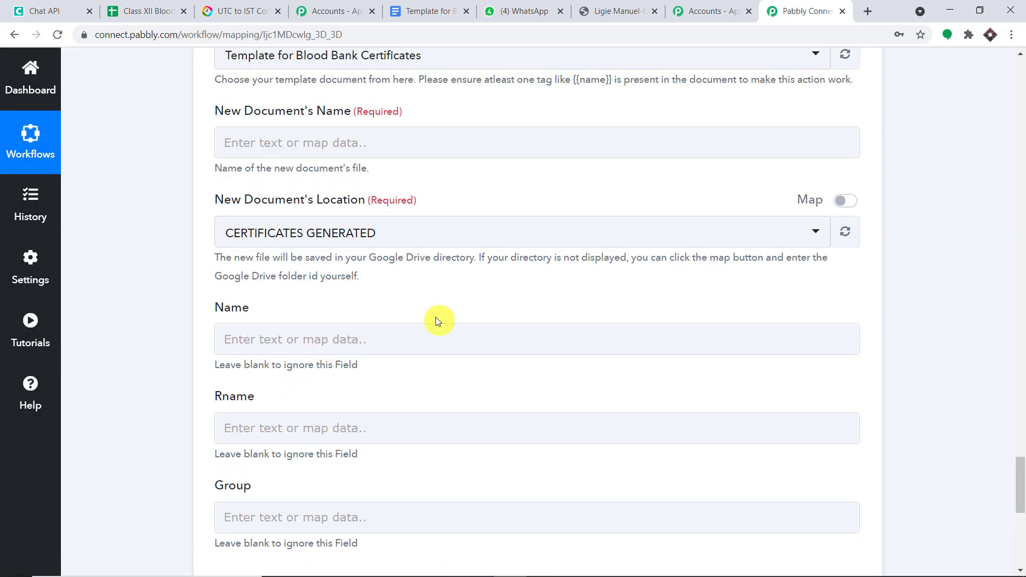
scroll(443, 303, up, 2)
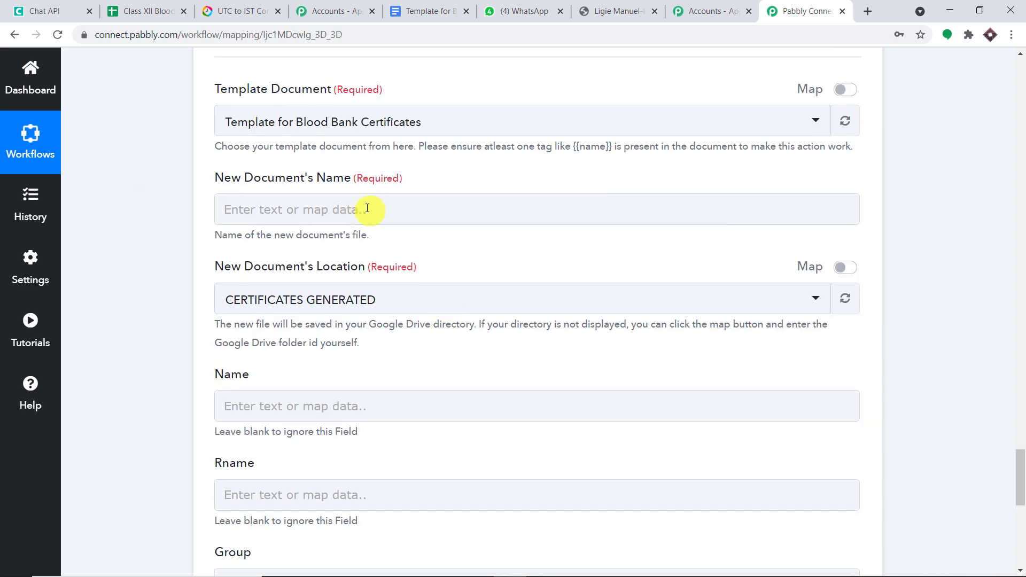
Switch to the Google Docs template and compare its tags with the sample PDF certificate
click(418, 4)
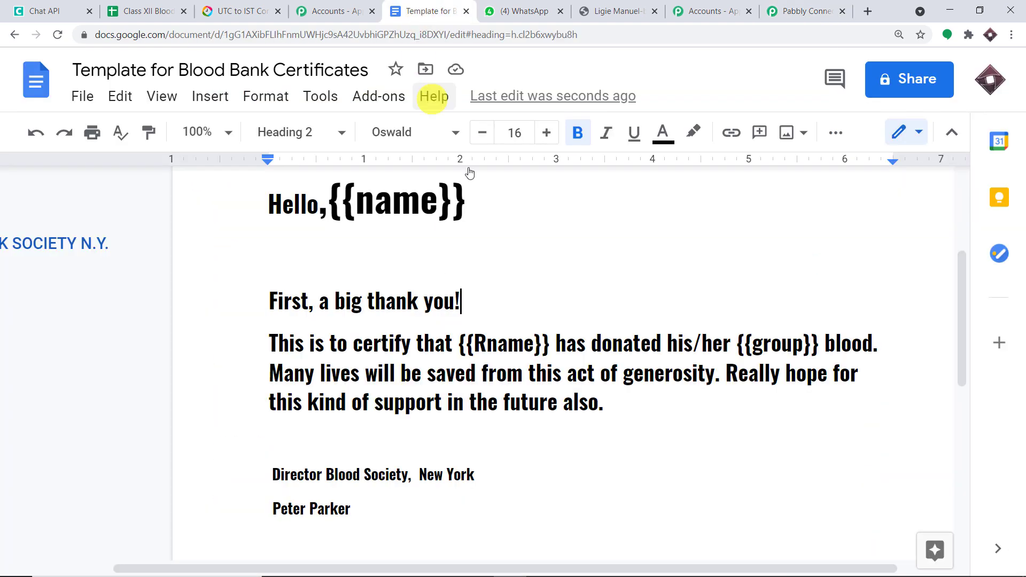
scroll(561, 303, up, 4)
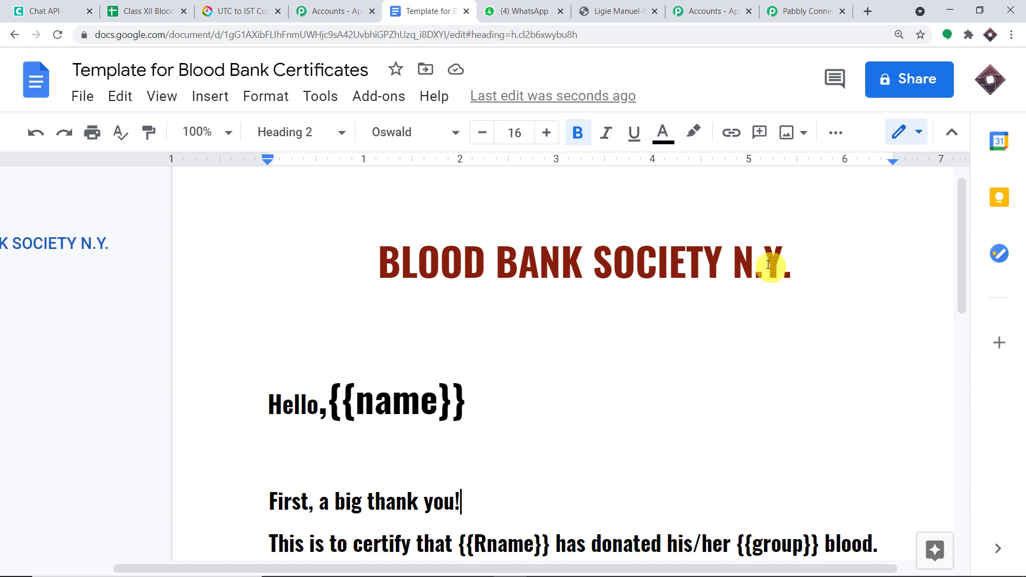
click(619, 11)
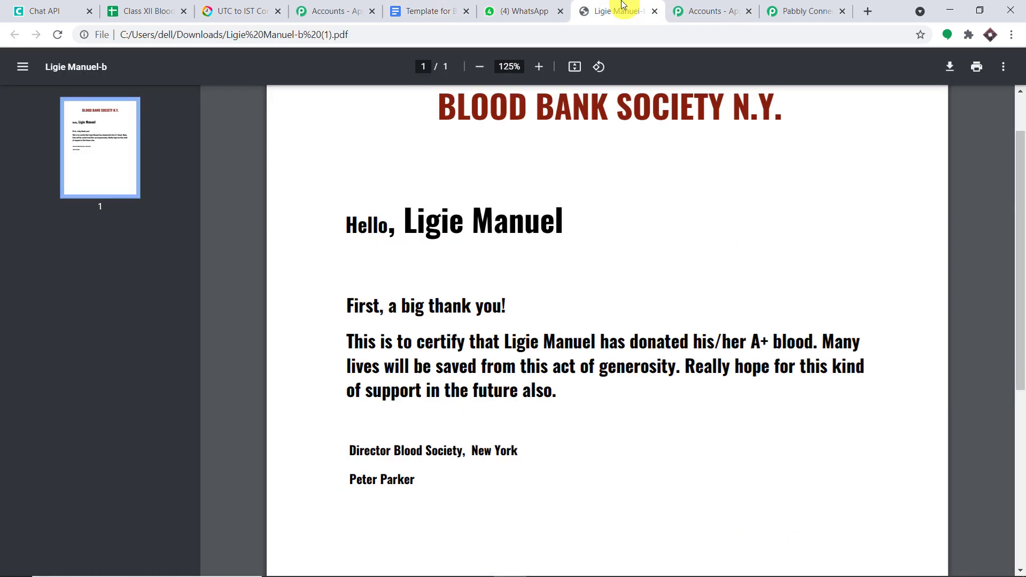
In the Pabbly Connect workflow, set New Document's Name to JSON Extractor Data 0, the text "-XII-" and Data 1
click(795, 11)
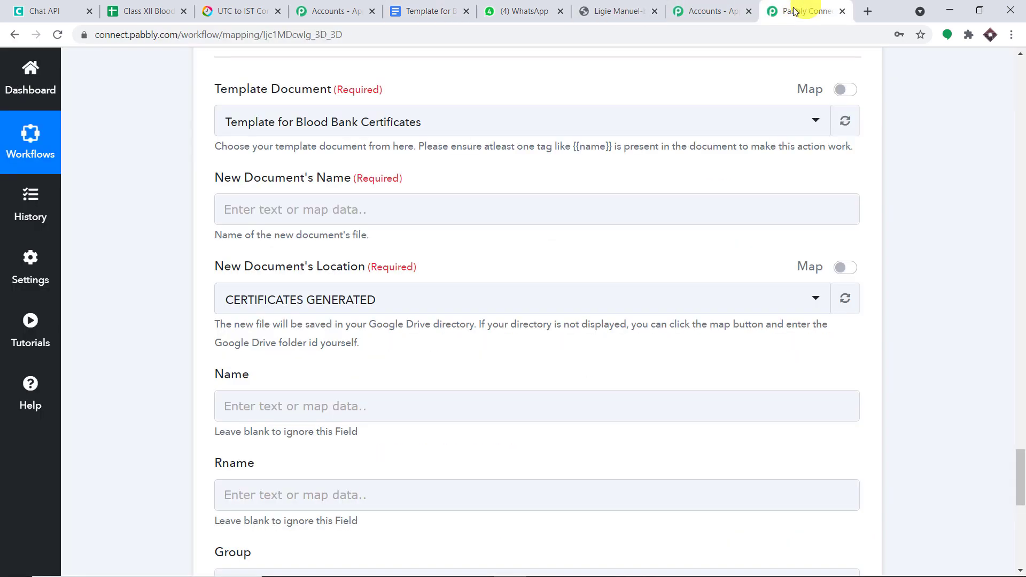
click(241, 214)
scroll(403, 487, down, 3)
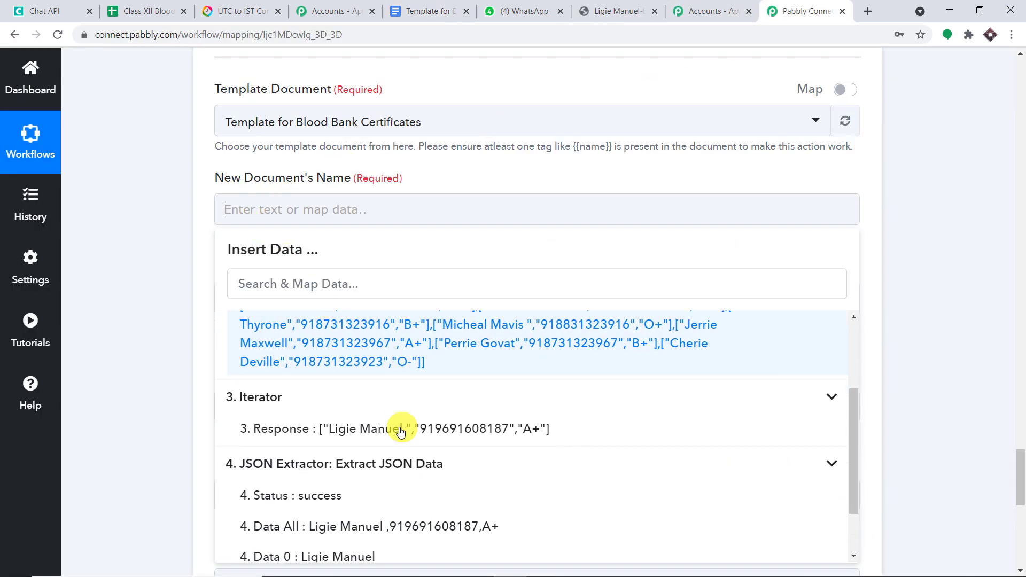
scroll(403, 488, down, 1)
click(396, 490)
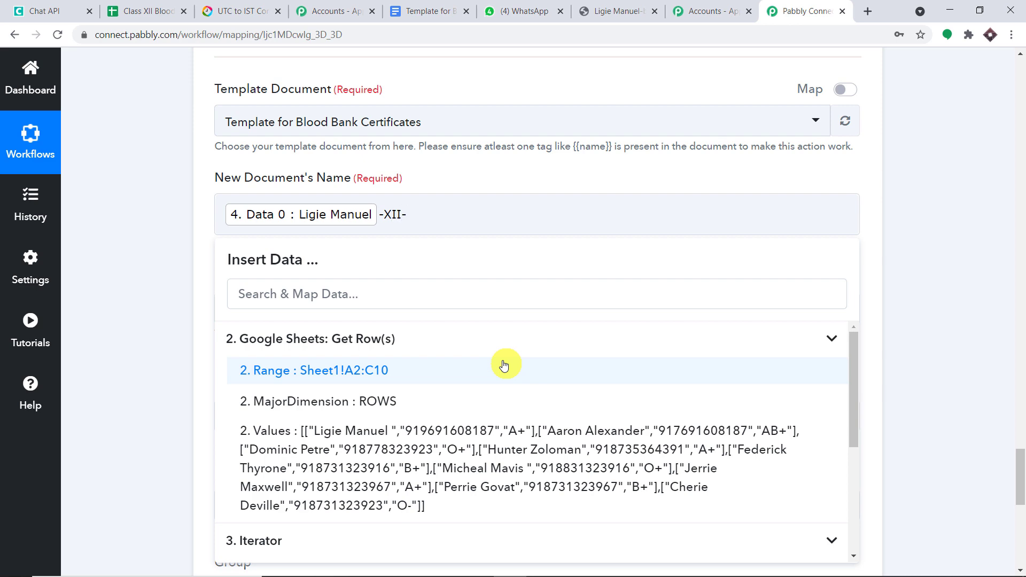
scroll(498, 385, down, 4)
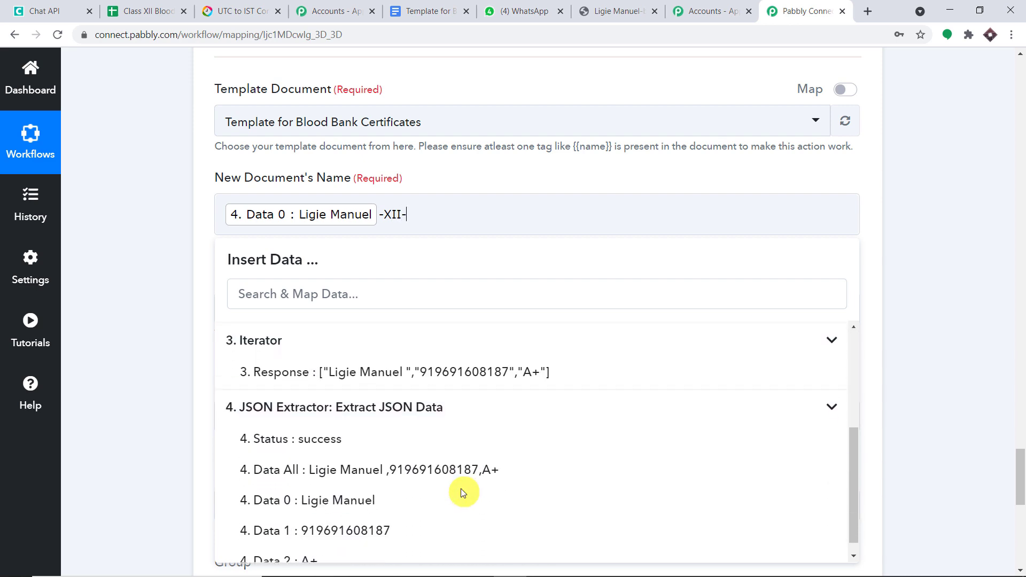
click(448, 514)
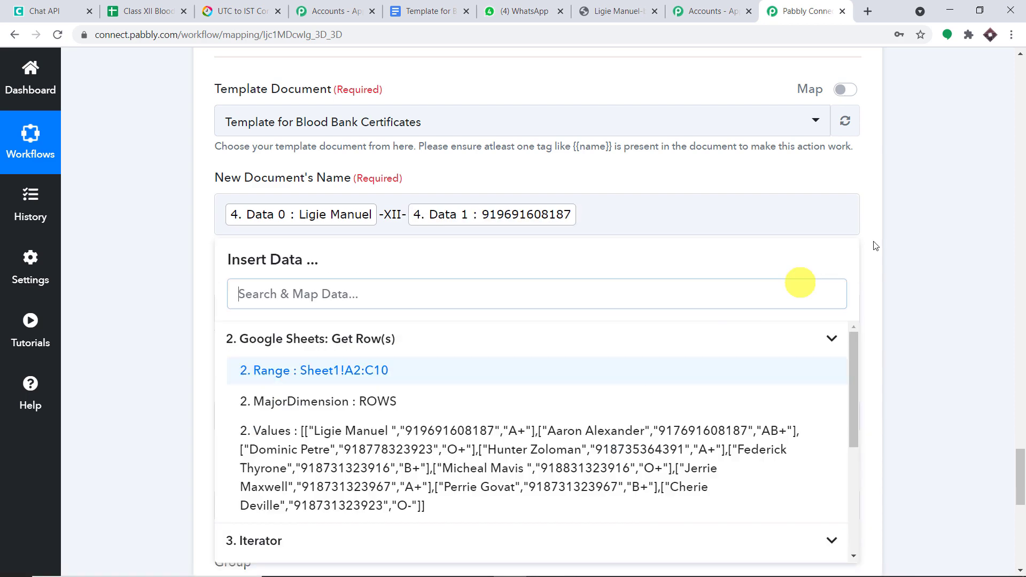
click(864, 171)
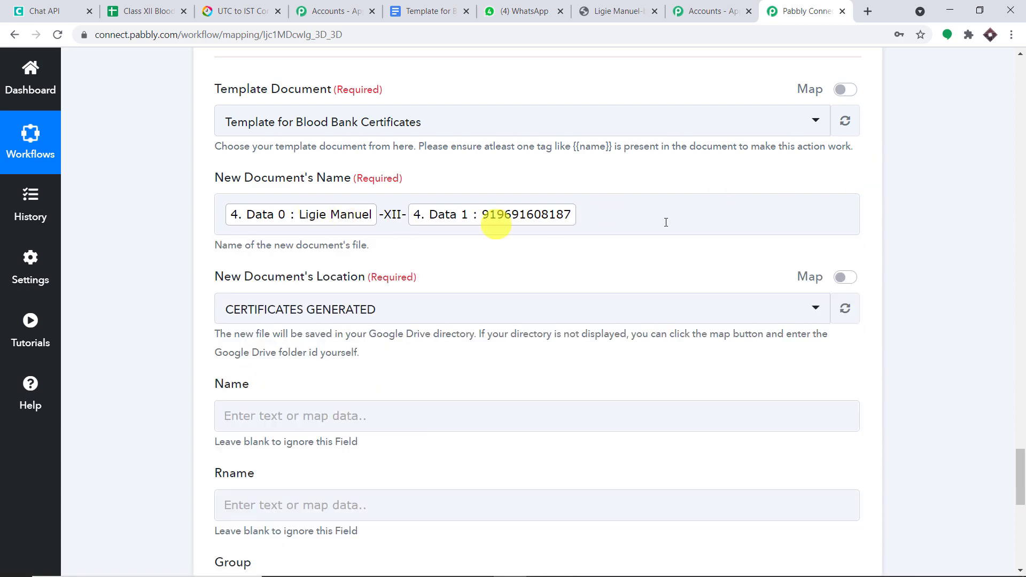
Open Google Drive in a new browser tab
scroll(673, 218, down, 1)
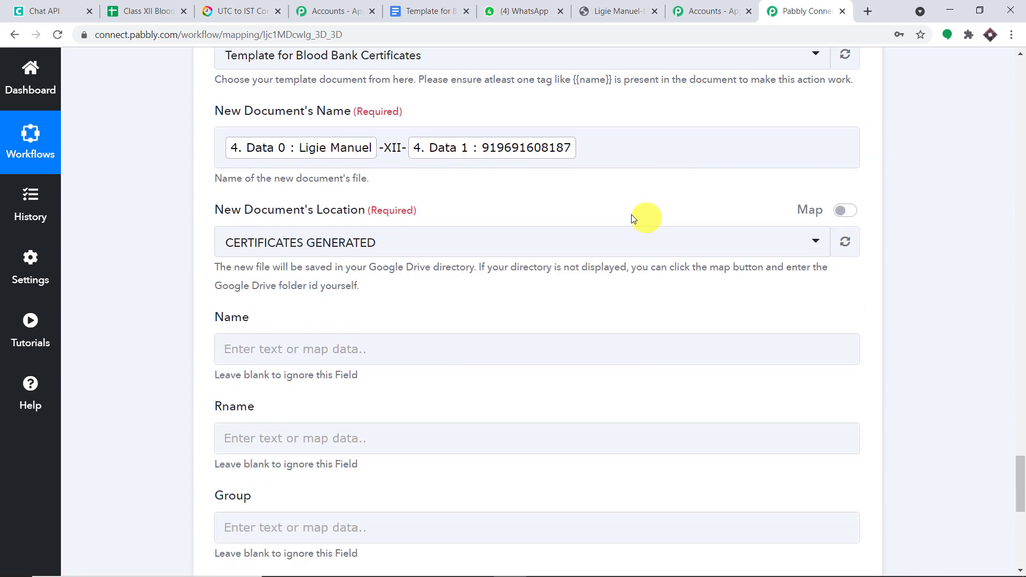
click(868, 10)
text(G)
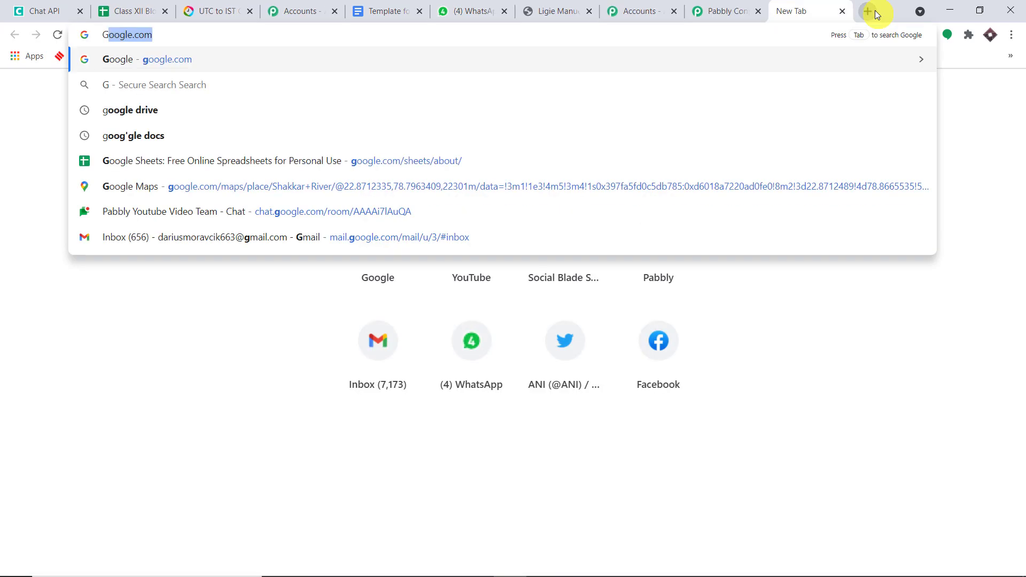
text(ooo)
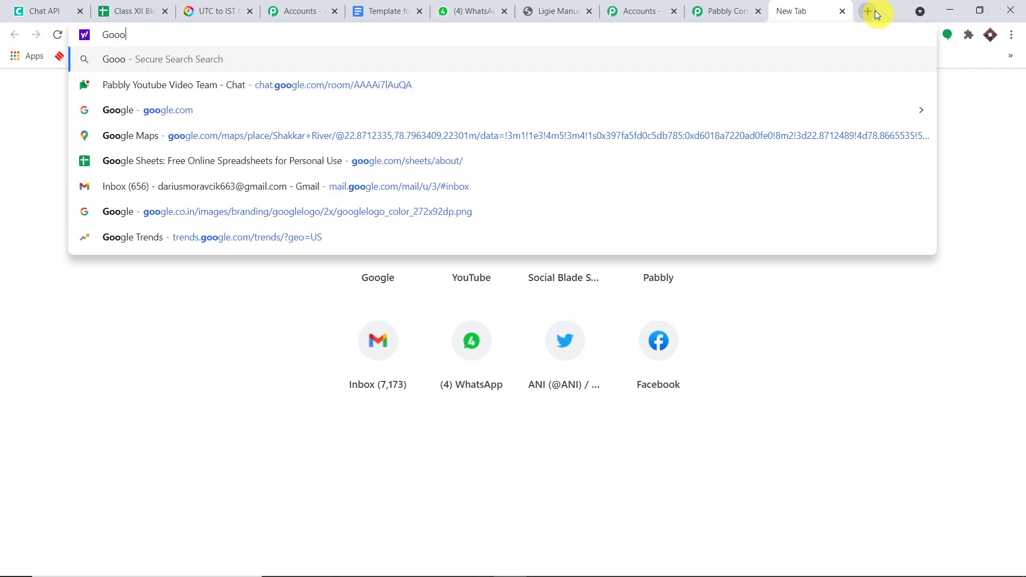
key(BackSpace)
key(BackSpace)
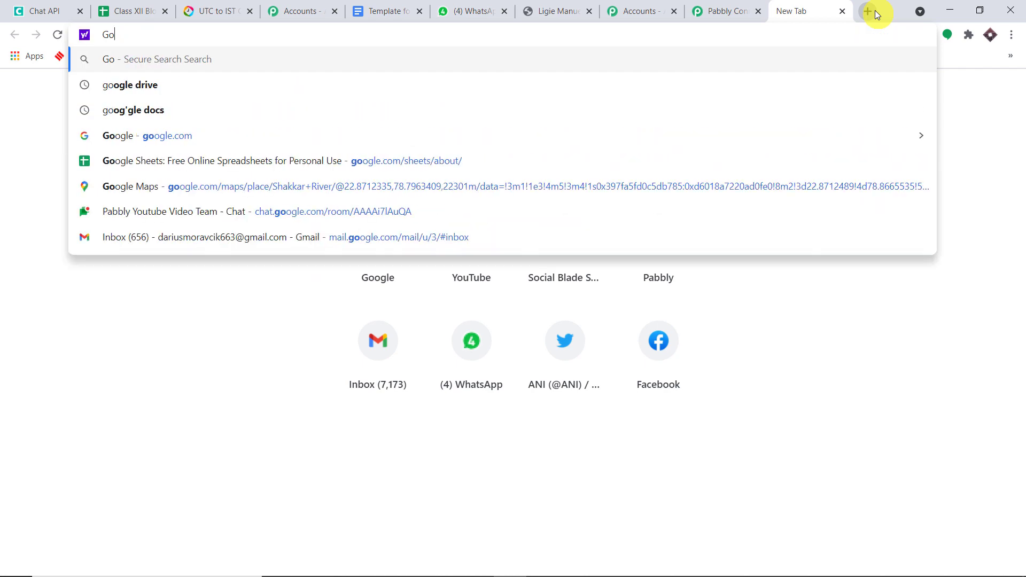
text(ogle dr)
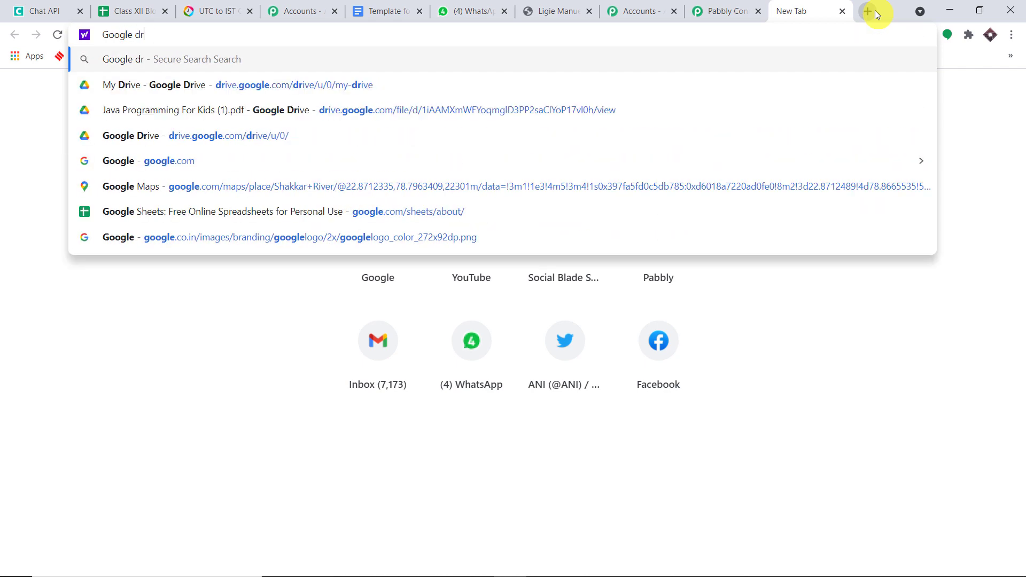
text(i)
click(430, 192)
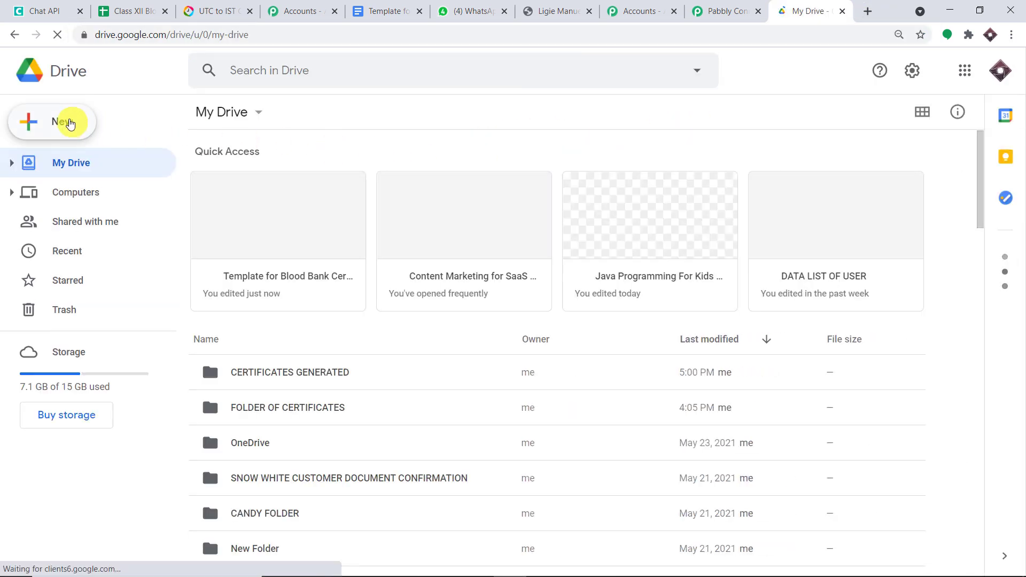
Create a new folder named CERTIFICATES FROM DOCS in My Drive
click(70, 123)
click(110, 130)
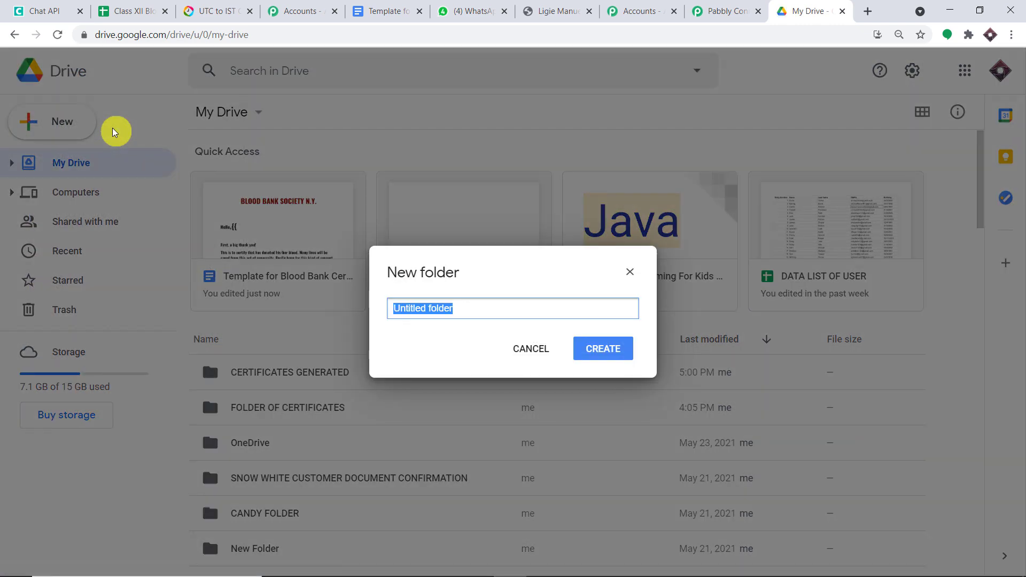
key(BackSpace)
text(CERTIFICATES FROM DOCS)
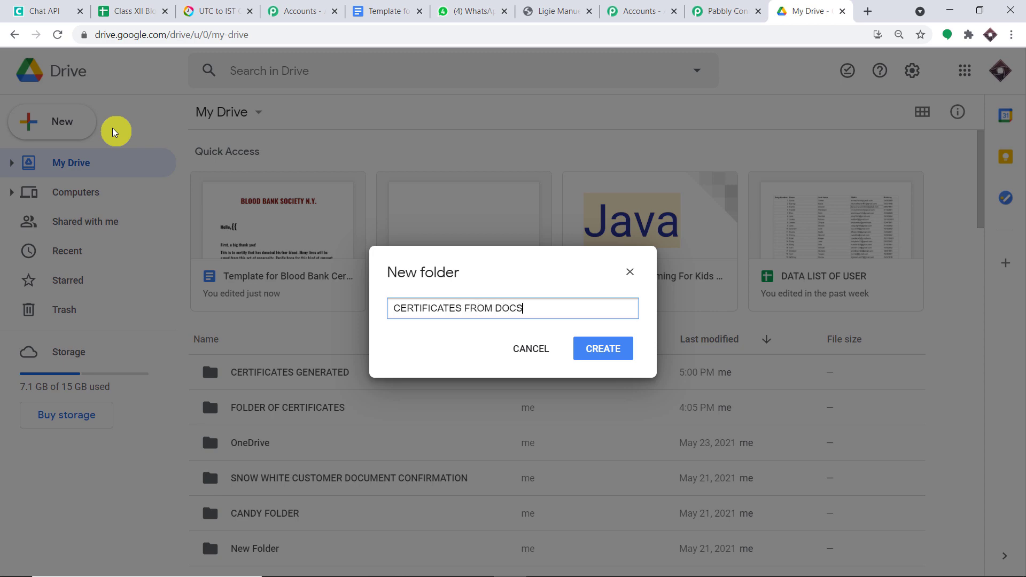
click(602, 350)
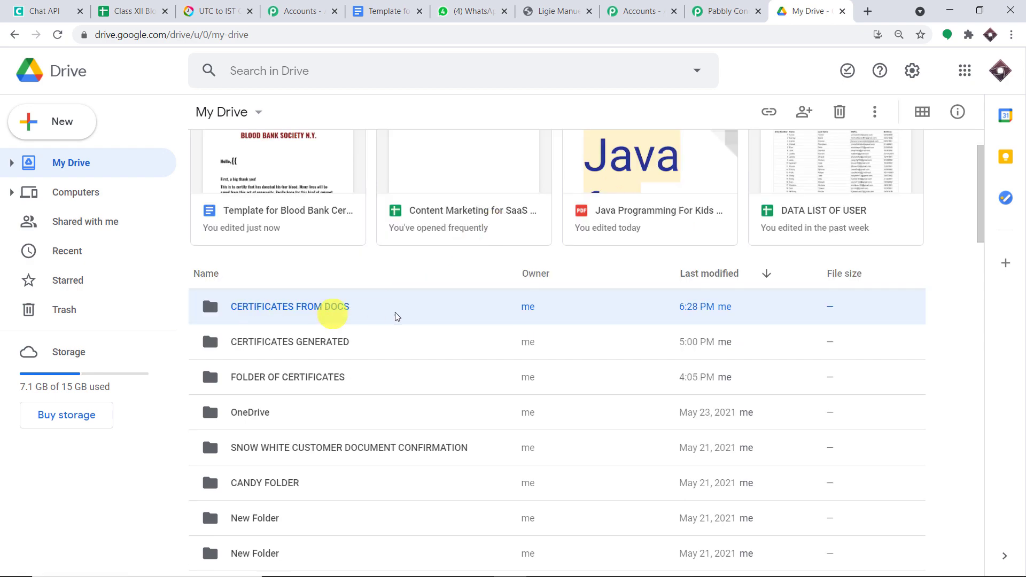
Return to the Pabbly Connect workflow, refresh New Document's Location and set it to CERTIFICATES FROM DOCS
click(716, 10)
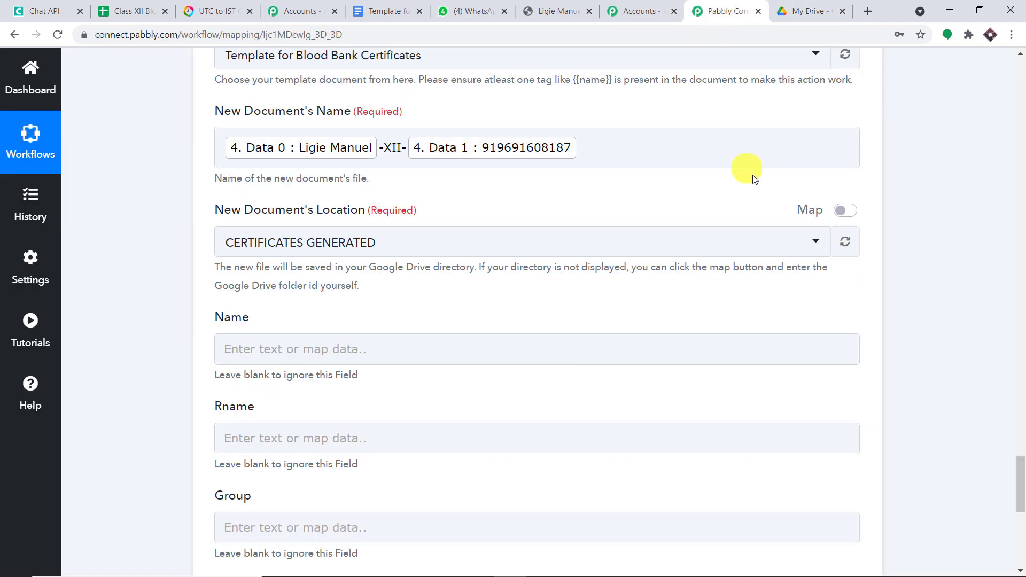
click(847, 241)
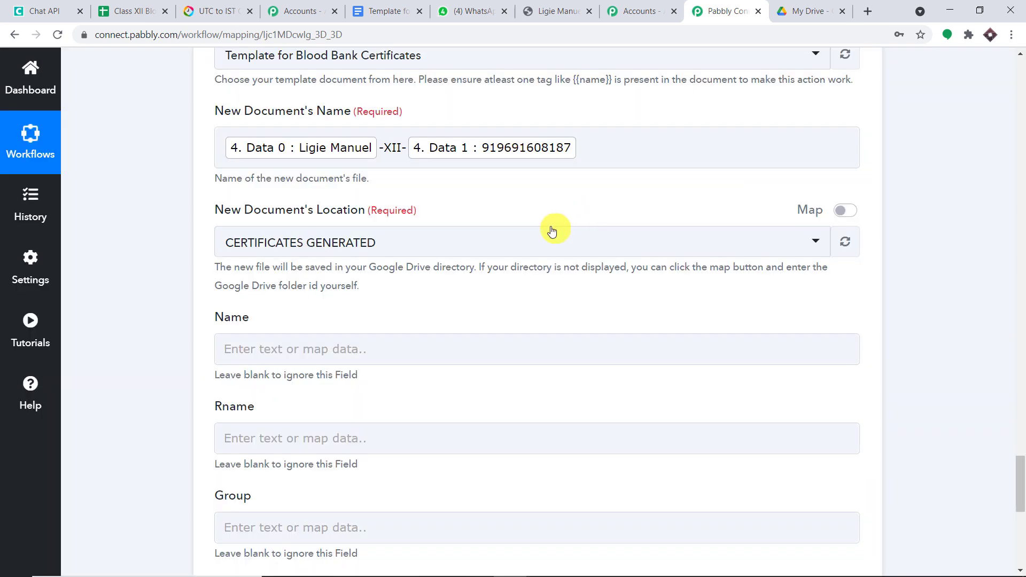
click(537, 244)
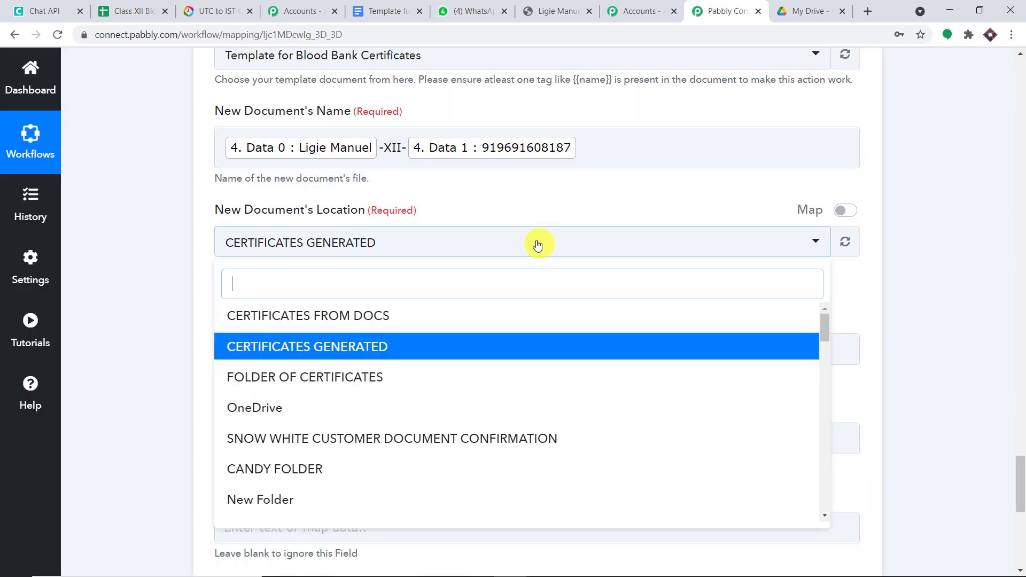
click(459, 316)
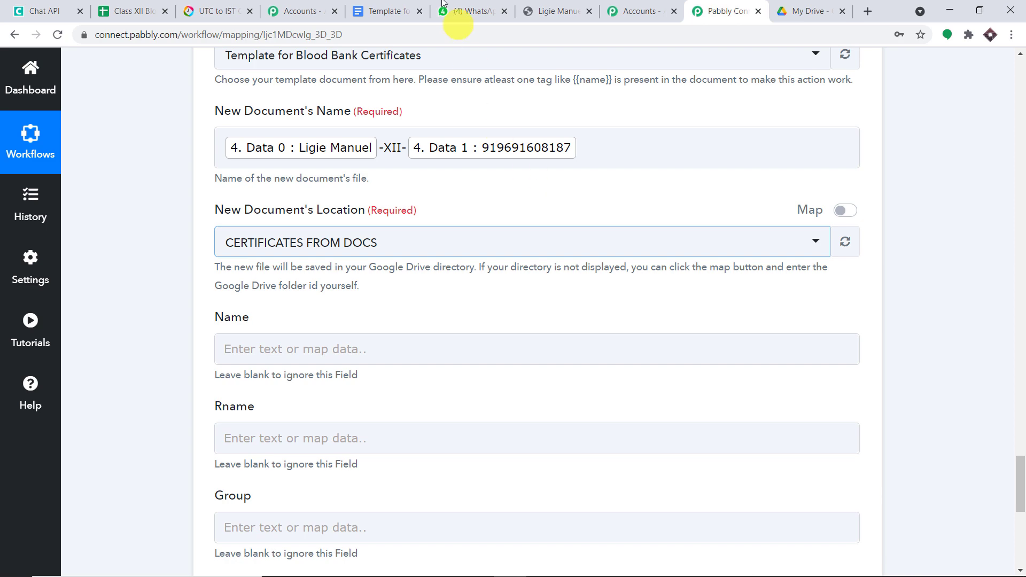
Review the Google Docs template and the CERTIFICATES FROM DOCS folder in Drive, and return to the Pabbly Connect workflow
click(396, 6)
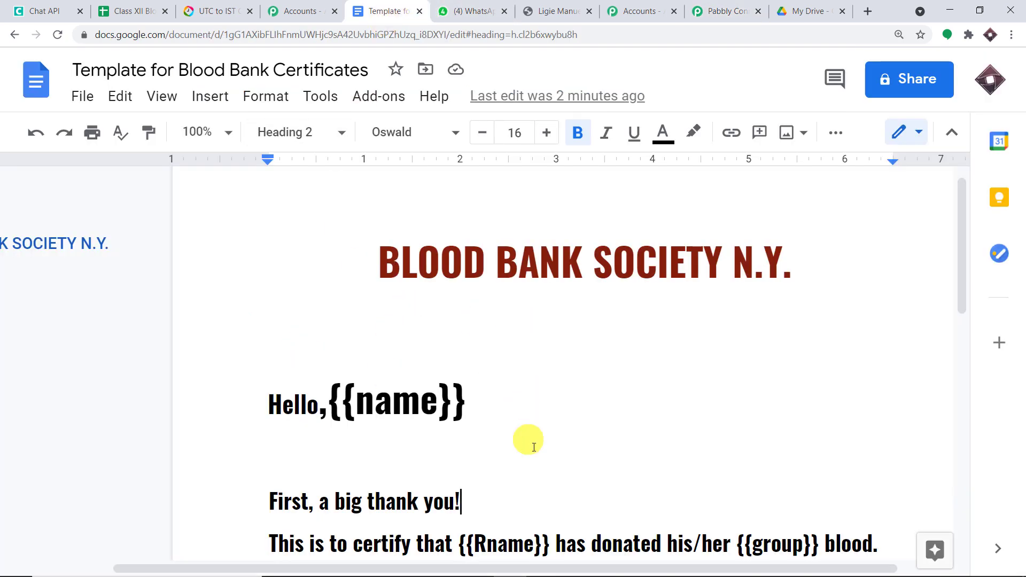
click(799, 11)
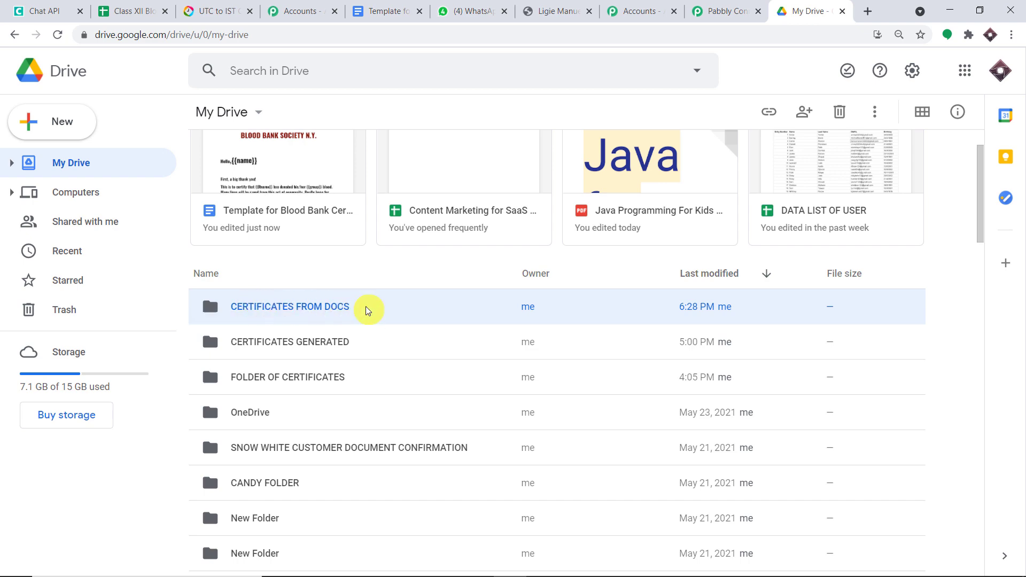
click(711, 11)
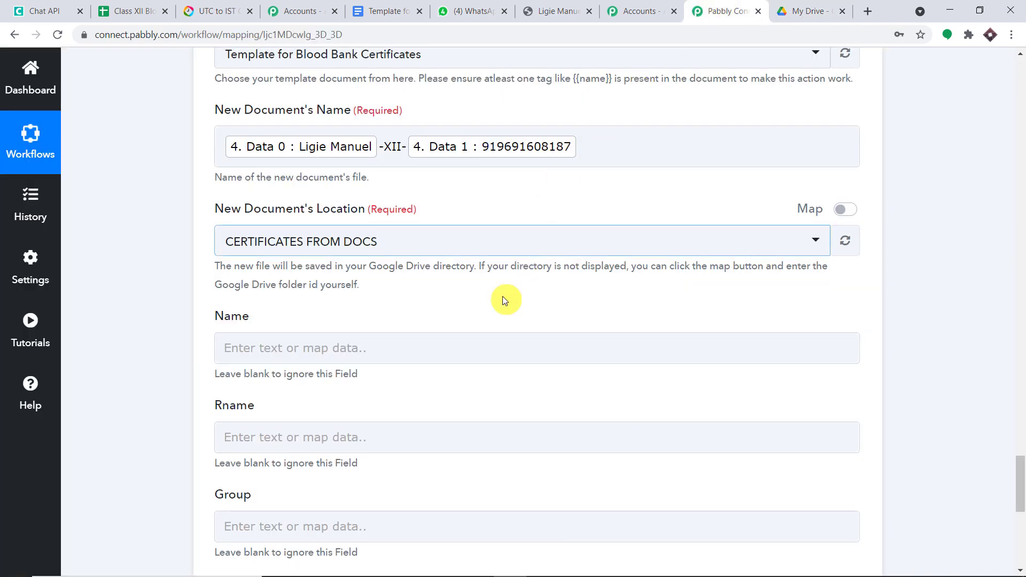
Map the Name field to Data 0 from the JSON Extractor step
scroll(430, 233, down, 3)
click(311, 209)
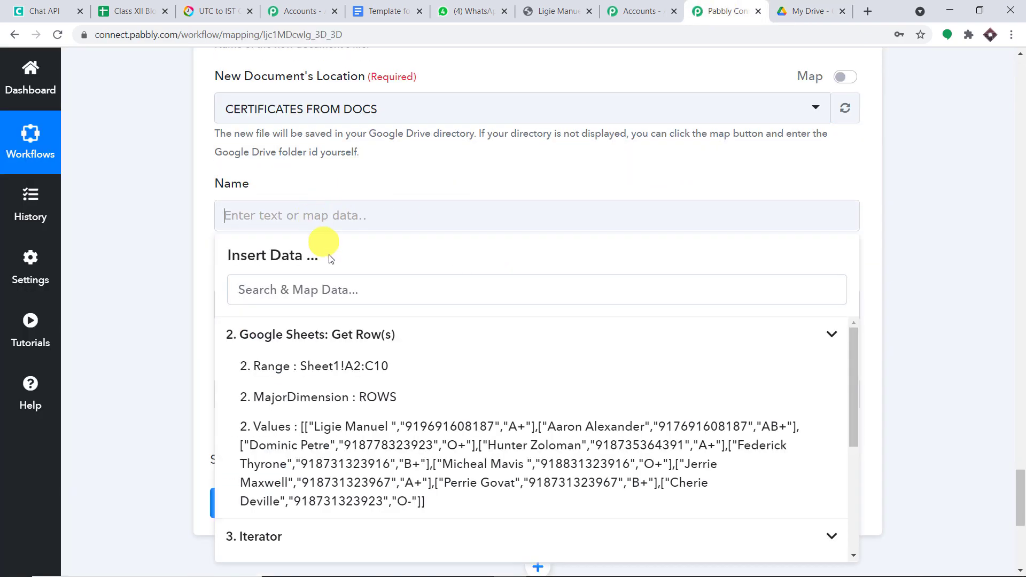
scroll(390, 364, down, 4)
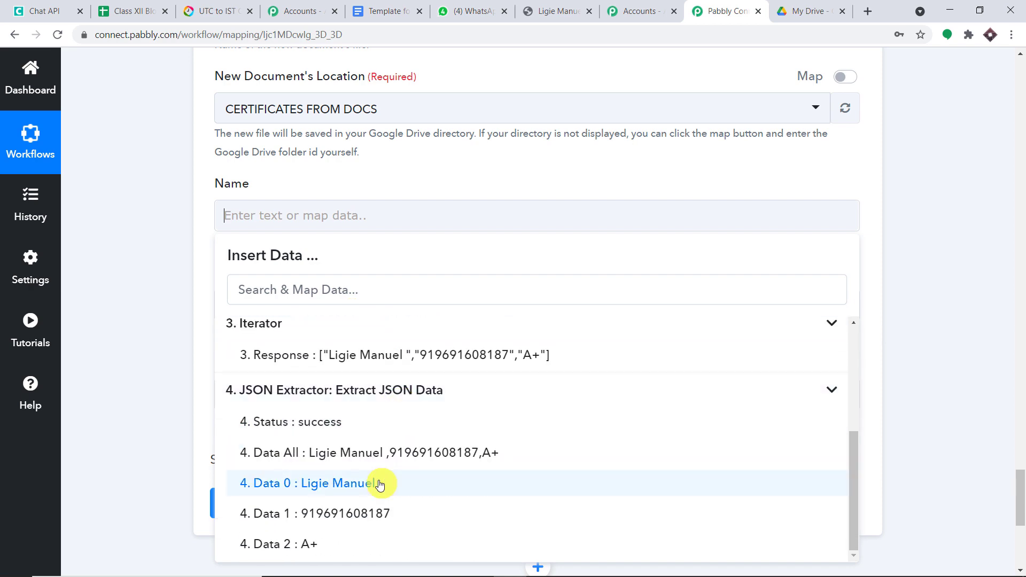
click(380, 484)
click(385, 217)
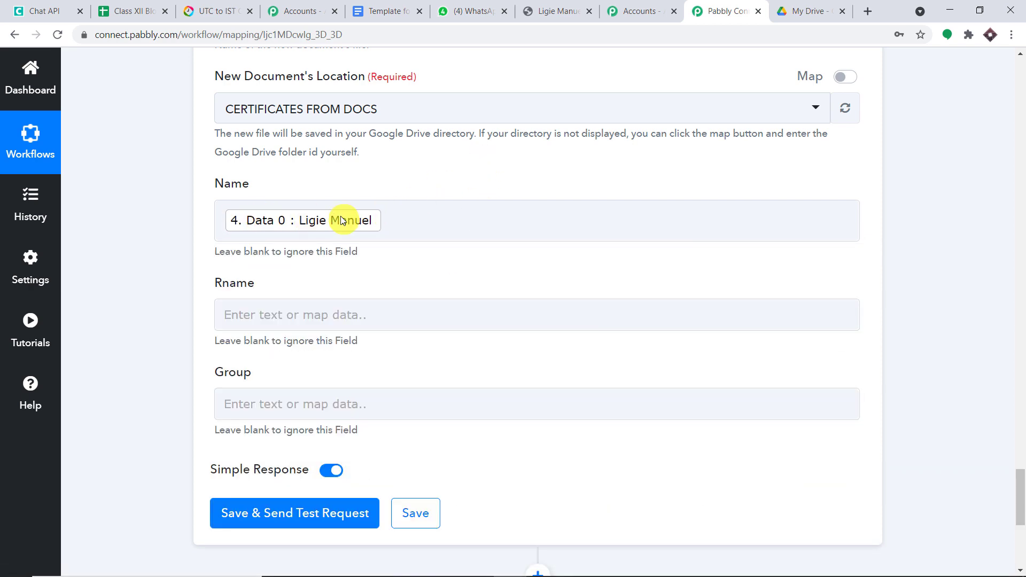
Check the {{name}} tag in the Google Docs template, and map the workflow's Rname field to JSON Extractor Data 0
click(398, 11)
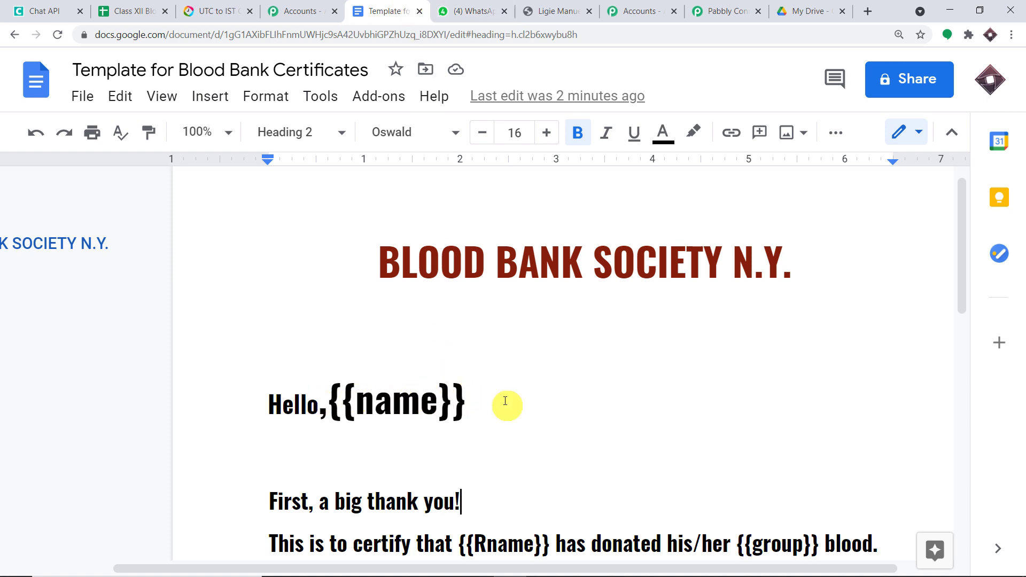
click(738, 6)
scroll(514, 217, down, 2)
click(374, 178)
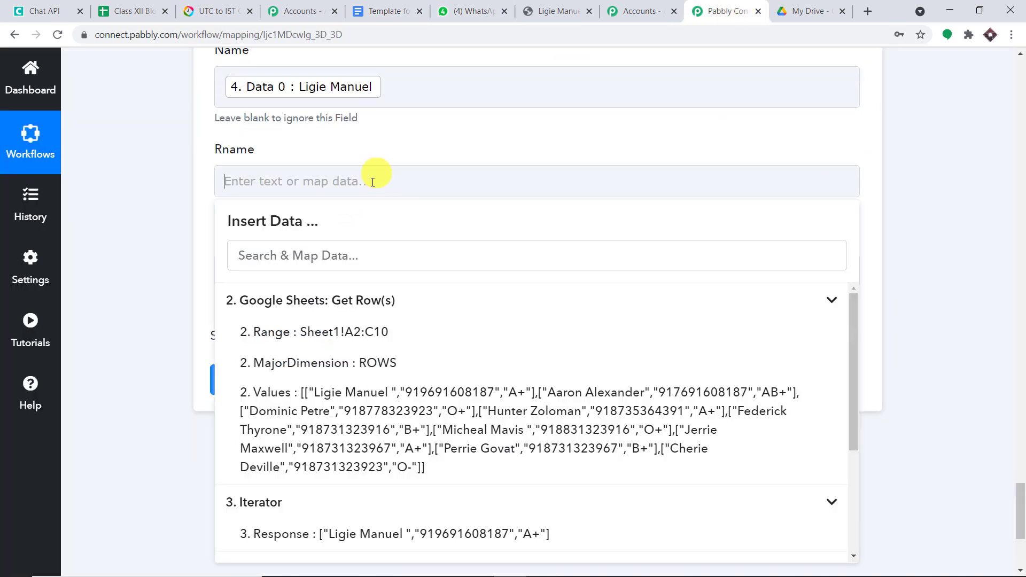
scroll(401, 385, down, 3)
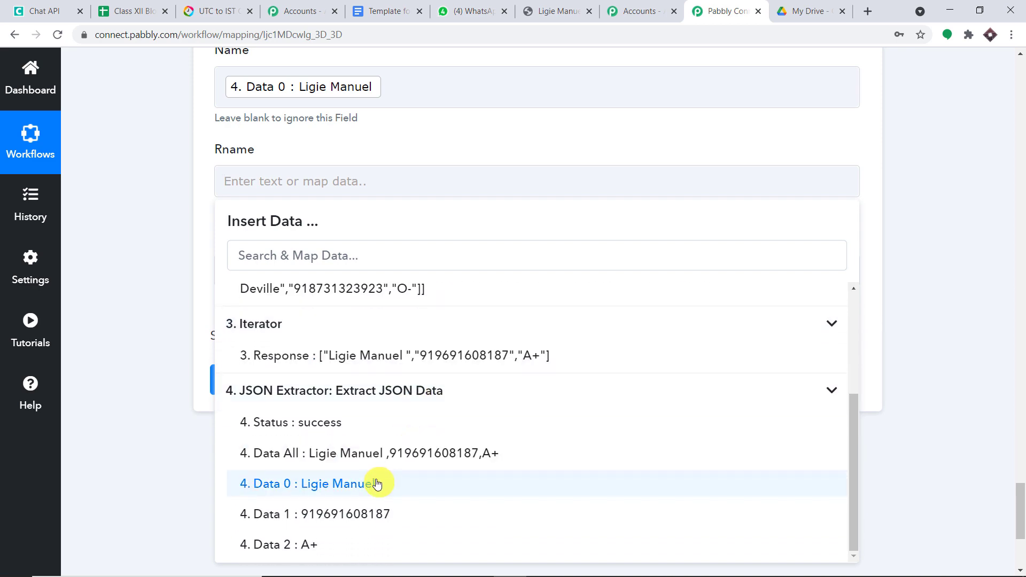
click(378, 483)
click(457, 136)
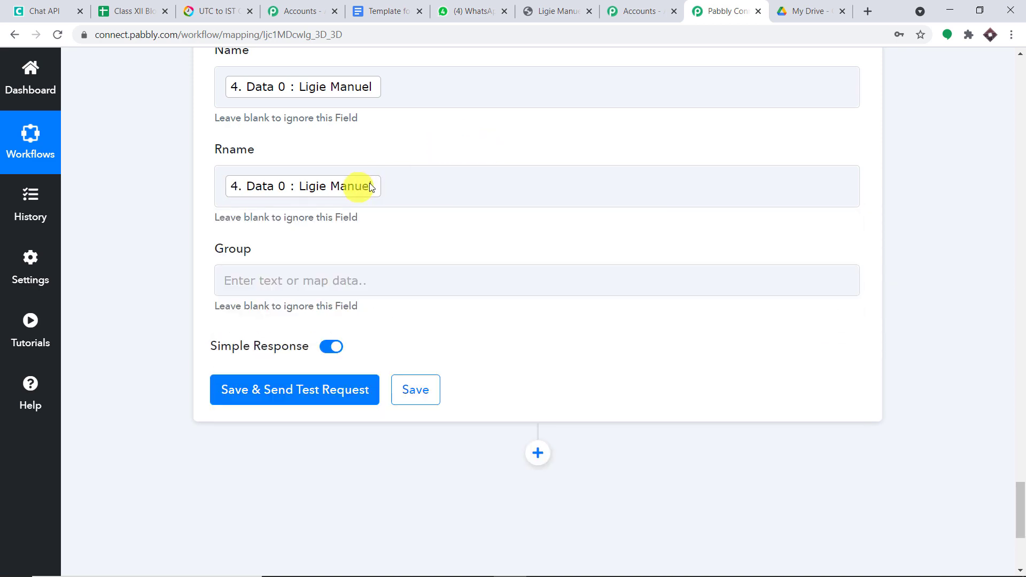
Check the {{group}} tag in the Google Docs template, and map the workflow's Group field to JSON Extractor Data 2
click(415, 4)
scroll(422, 402, down, 1)
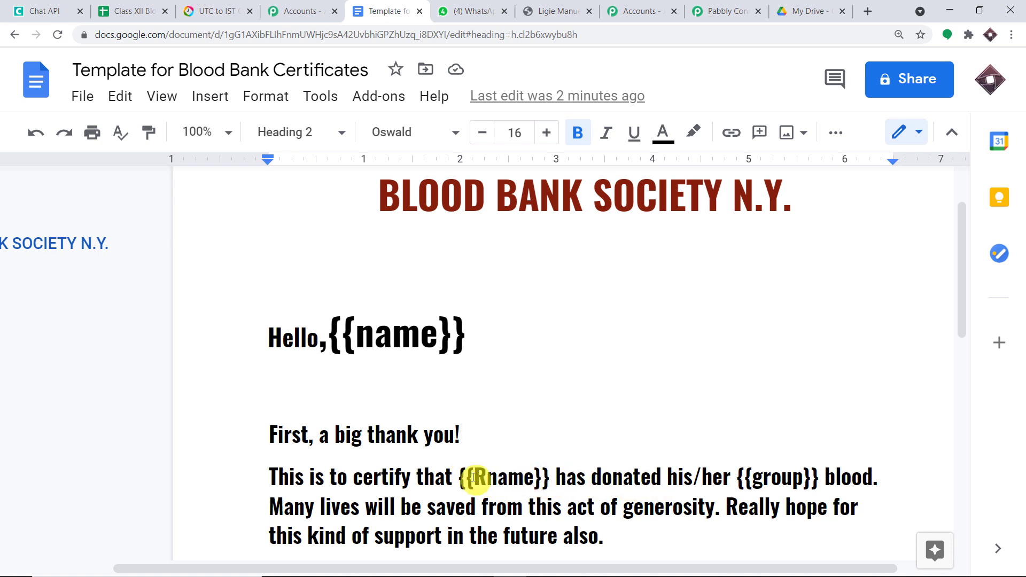
click(719, 10)
scroll(522, 257, down, 1)
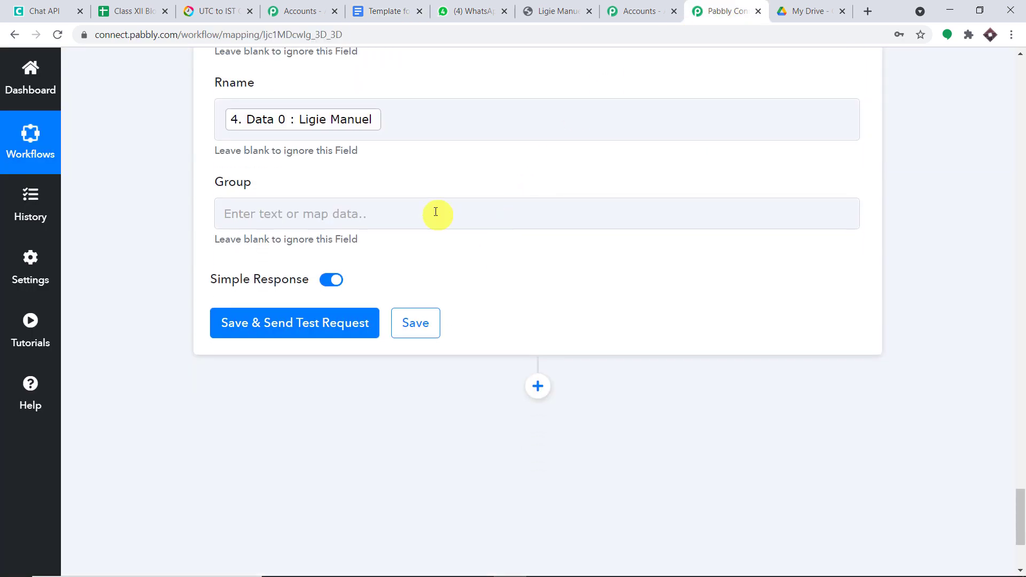
click(436, 212)
scroll(433, 427, down, 3)
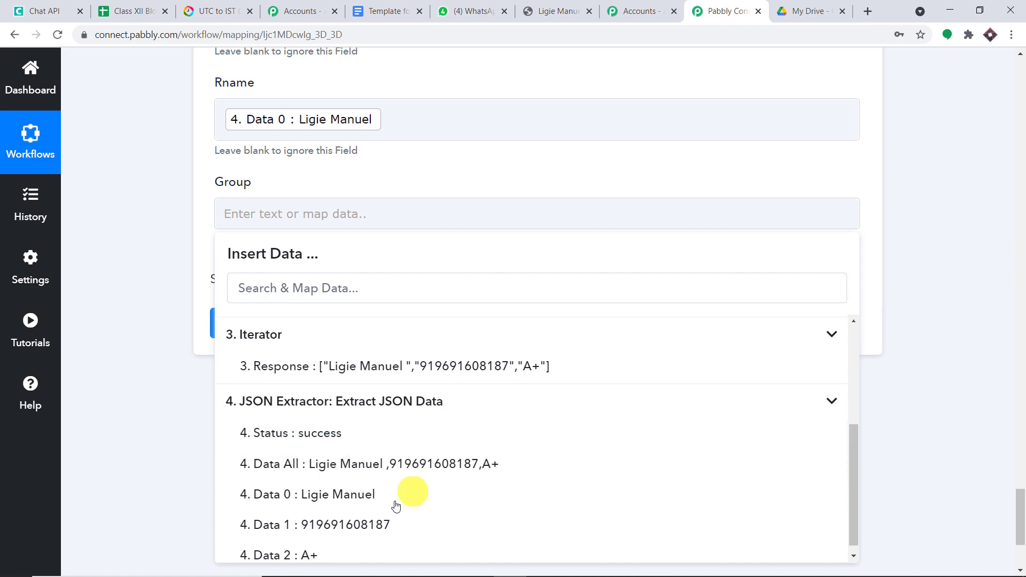
click(339, 544)
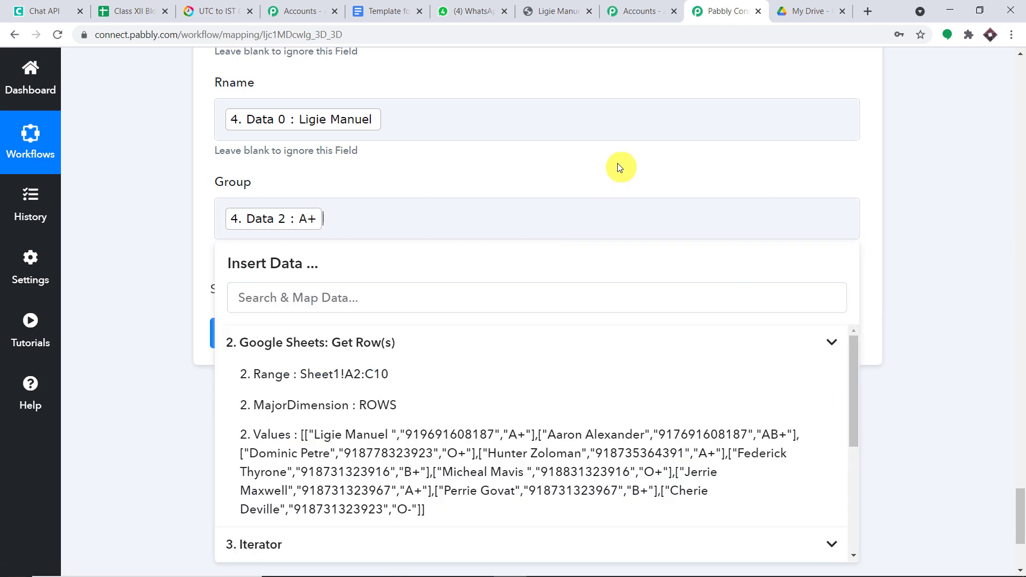
click(620, 167)
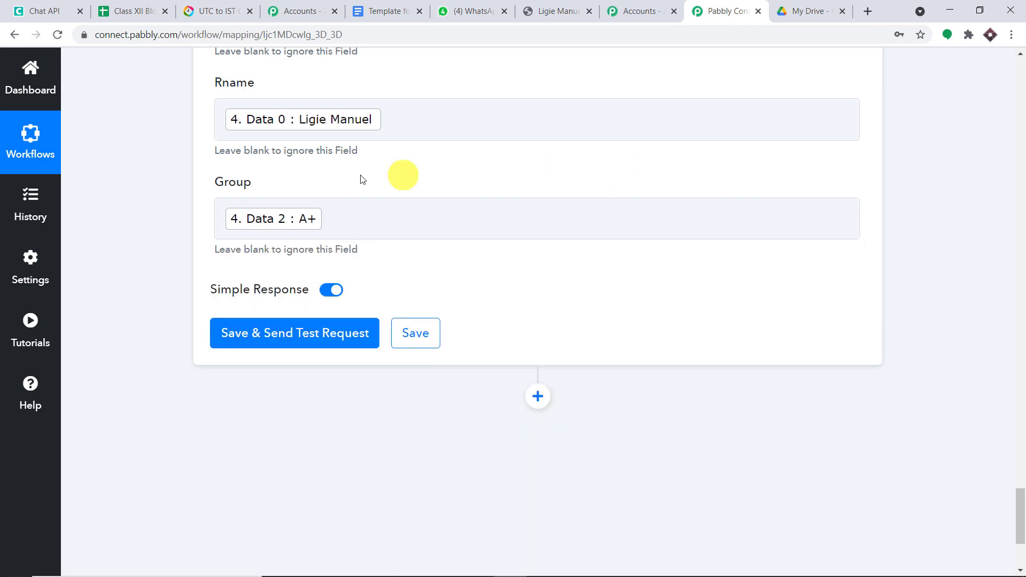
Review the certificate template's tags, save the Google Docs action in Pabbly Connect with a test request and review its response
click(361, 5)
scroll(458, 275, down, 3)
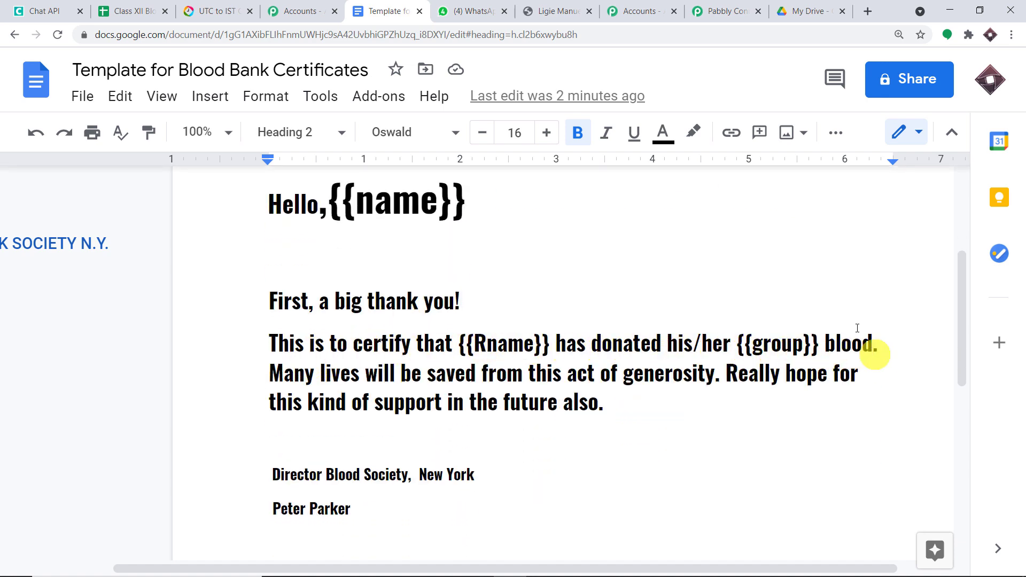
click(719, 10)
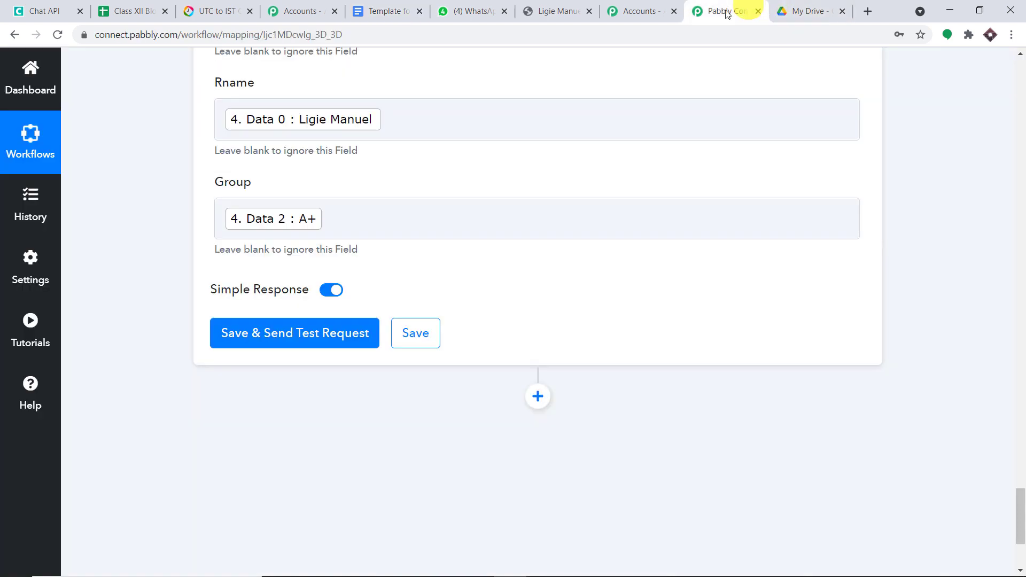
click(327, 341)
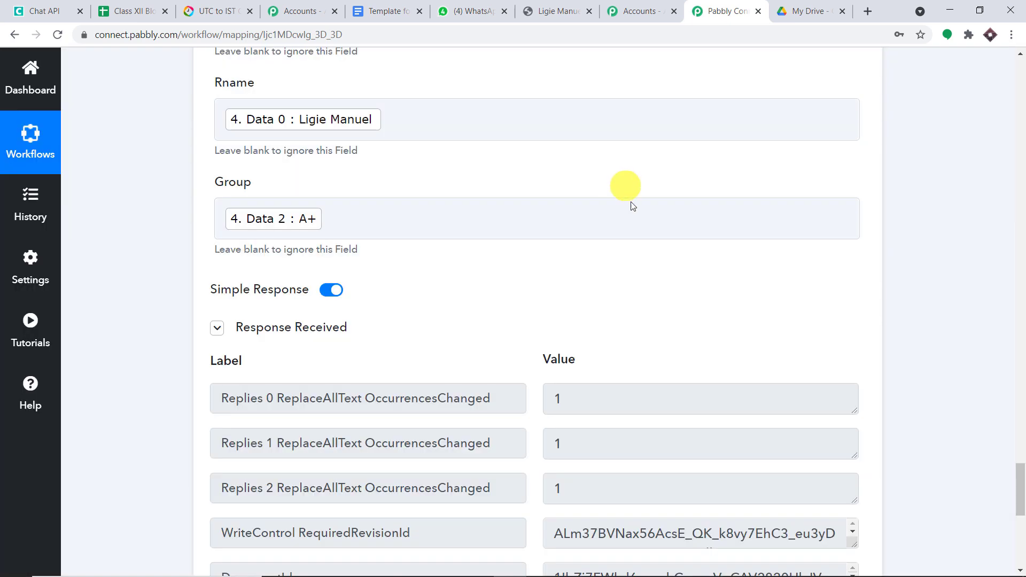
scroll(625, 193, down, 5)
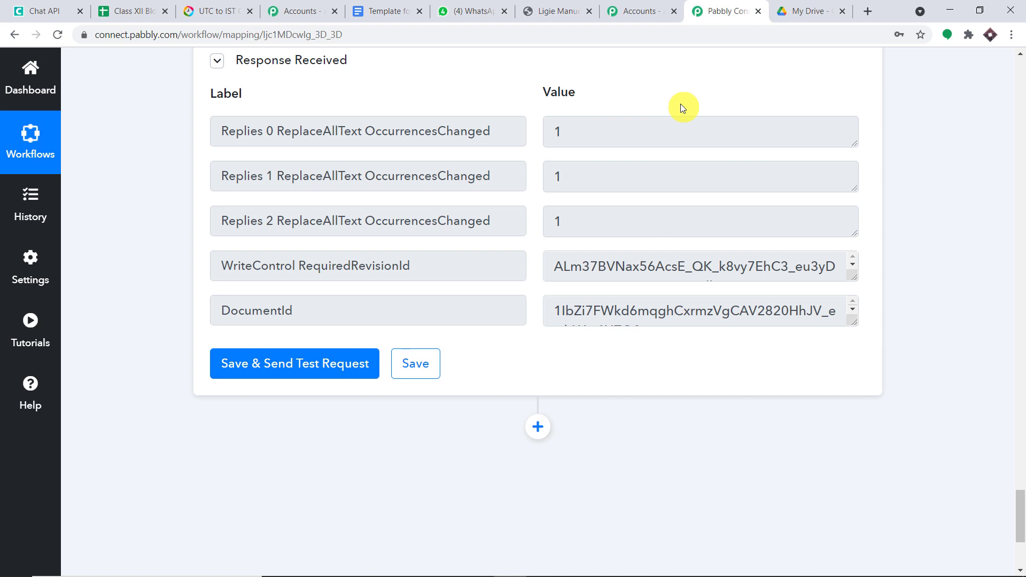
Open the generated certificate from the CERTIFICATES FROM DOCS folder in Google Drive and examine its filled-in name and blood group
click(818, 5)
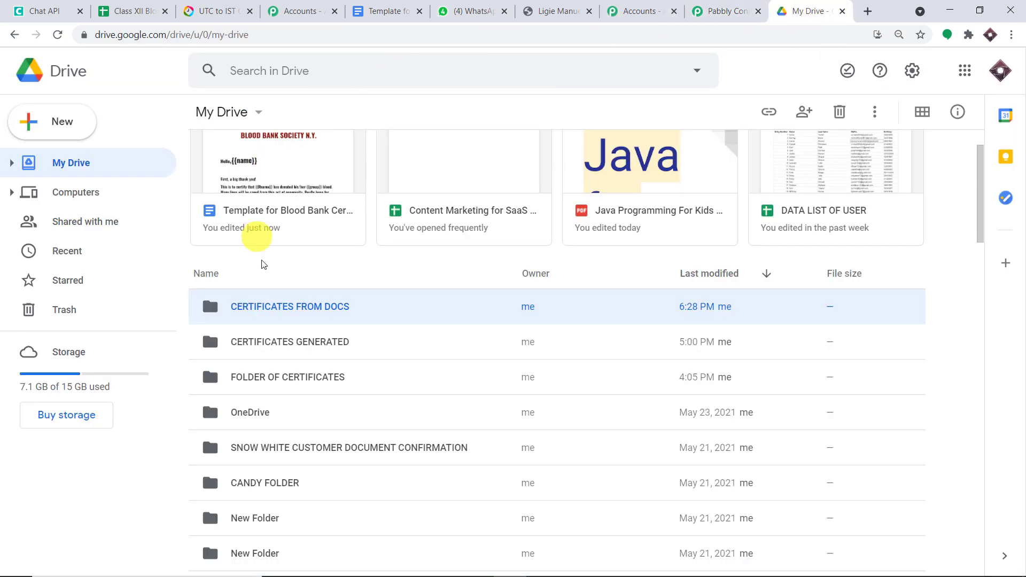
double_click(341, 309)
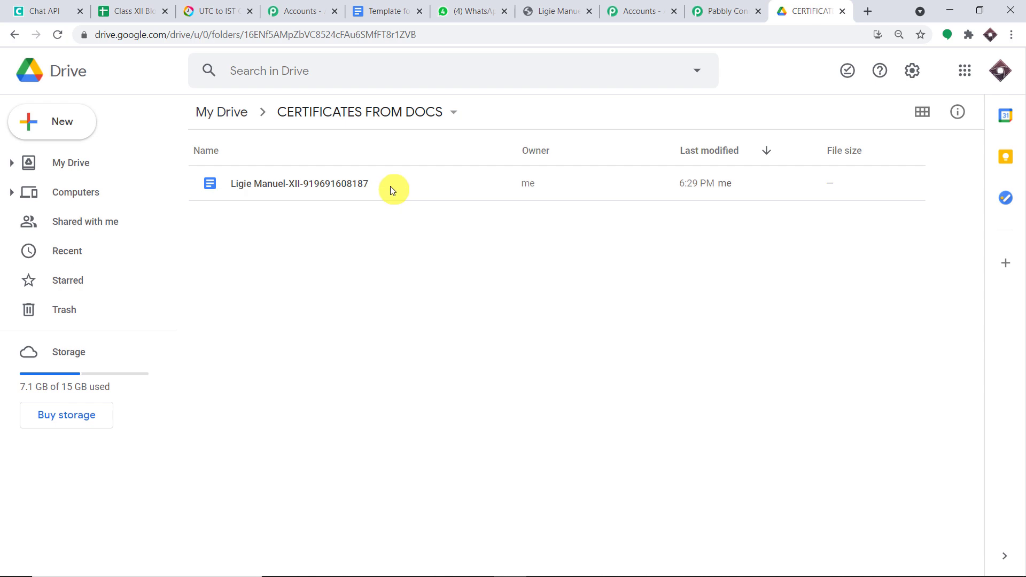
double_click(355, 183)
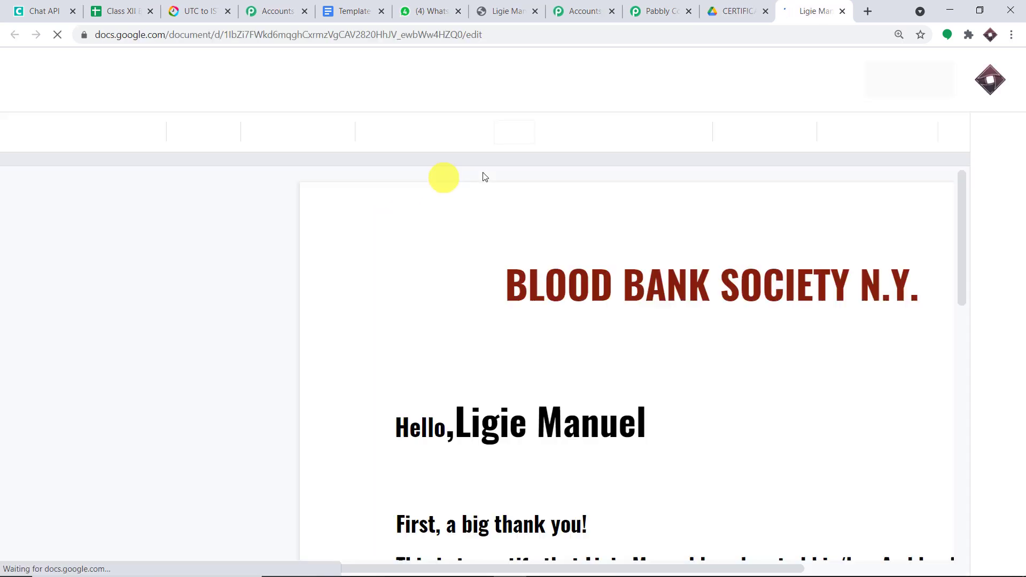
scroll(633, 225, down, 4)
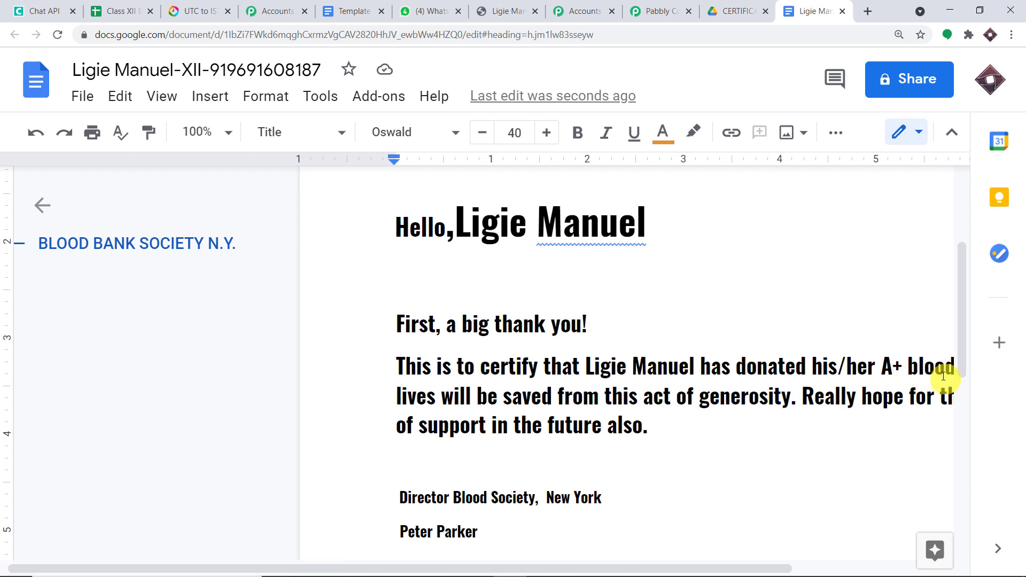
Check the generated certificate's sharing access and the Google Docs action's response, ending in the Pabbly Connect workflow
click(663, 7)
click(807, 11)
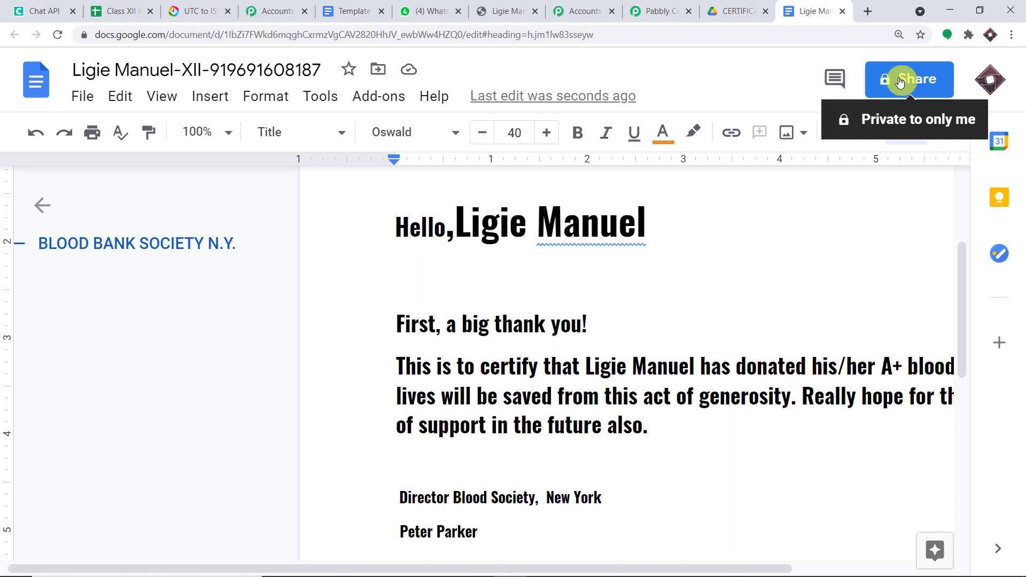
click(663, 5)
scroll(591, 268, down, 1)
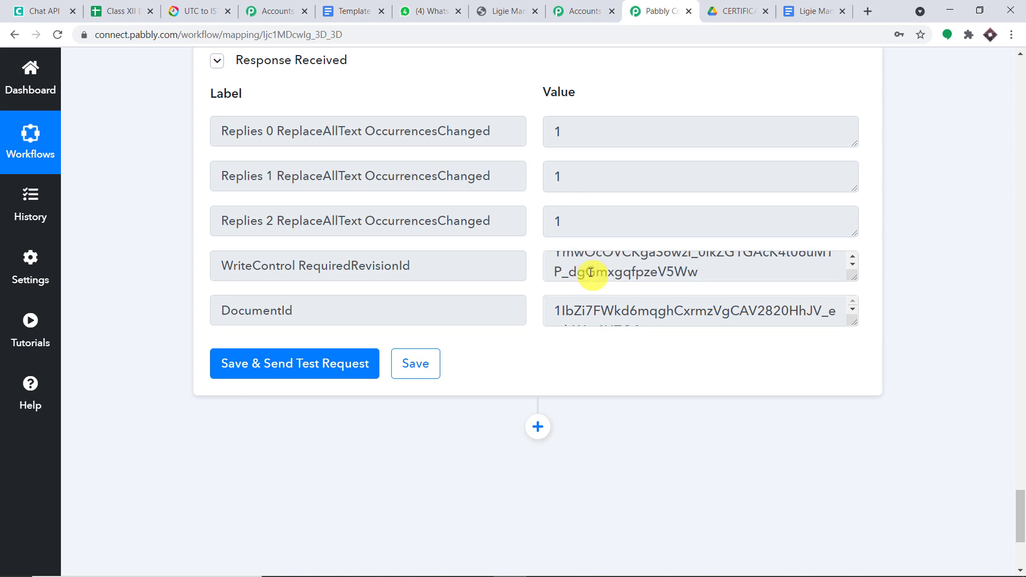
click(812, 11)
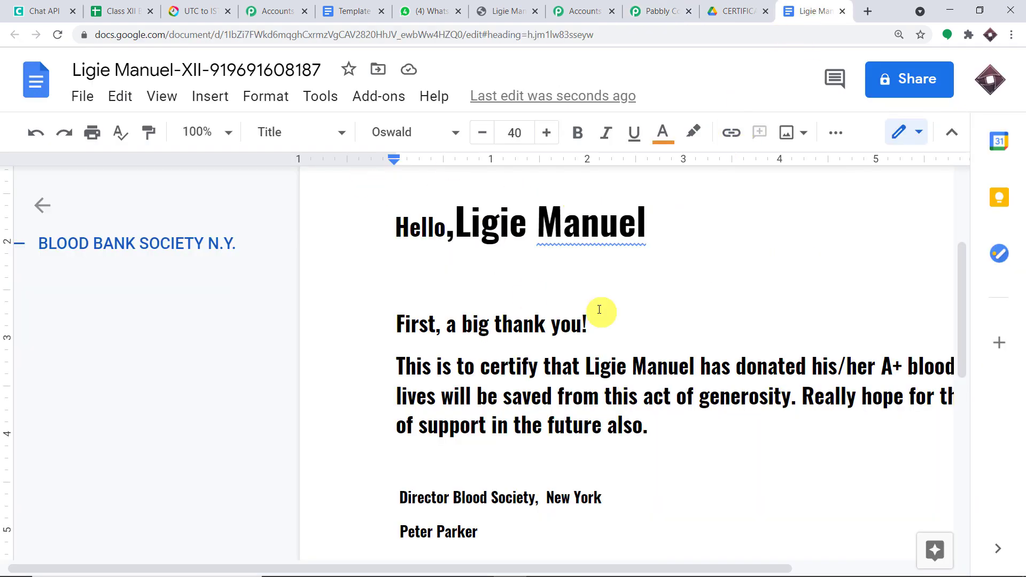
click(632, 9)
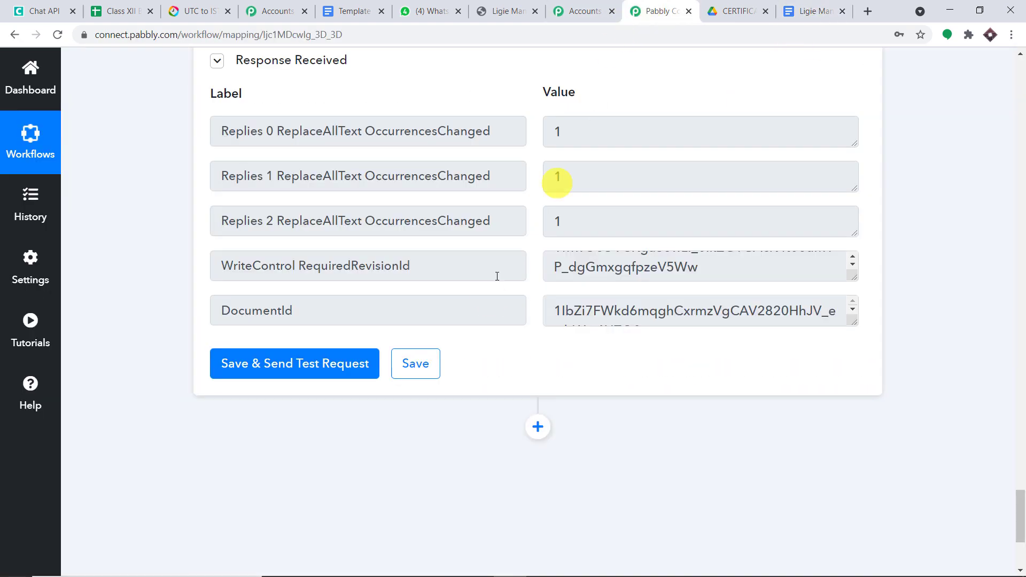
Add an action step after the Google Docs step and choose Google Drive as its app
scroll(539, 257, down, 3)
click(537, 294)
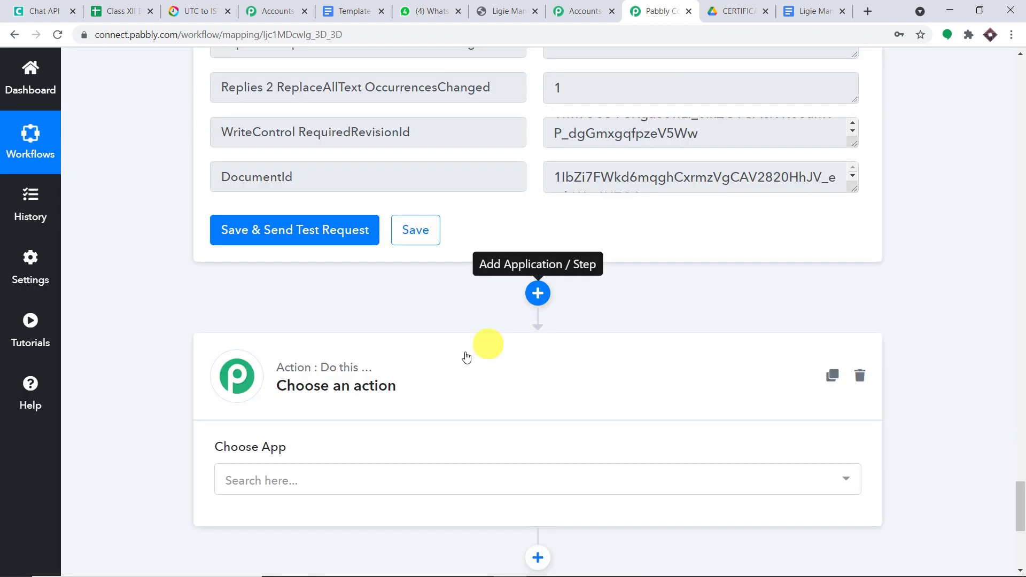
scroll(369, 359, down, 2)
click(344, 344)
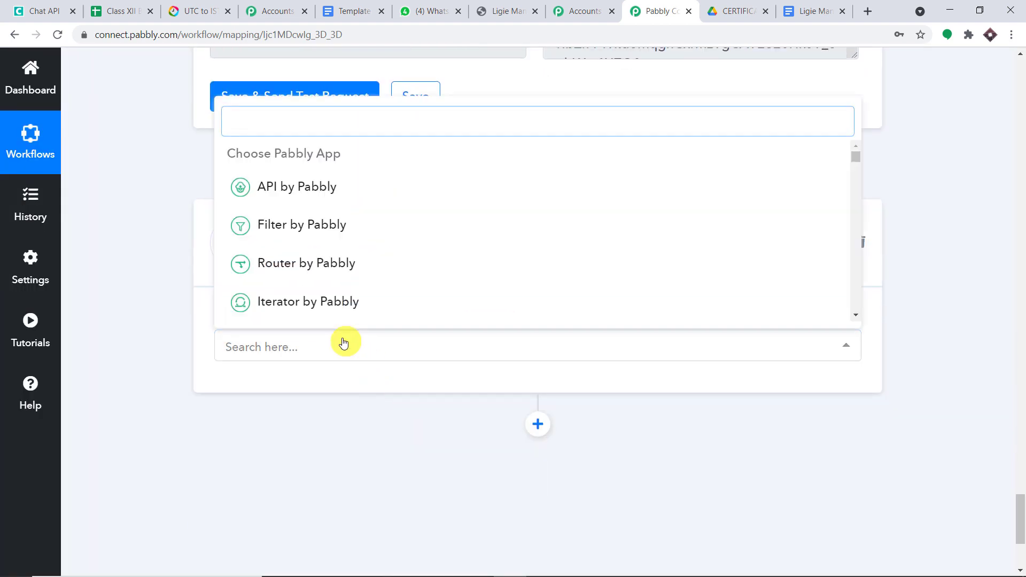
text(GOOGL)
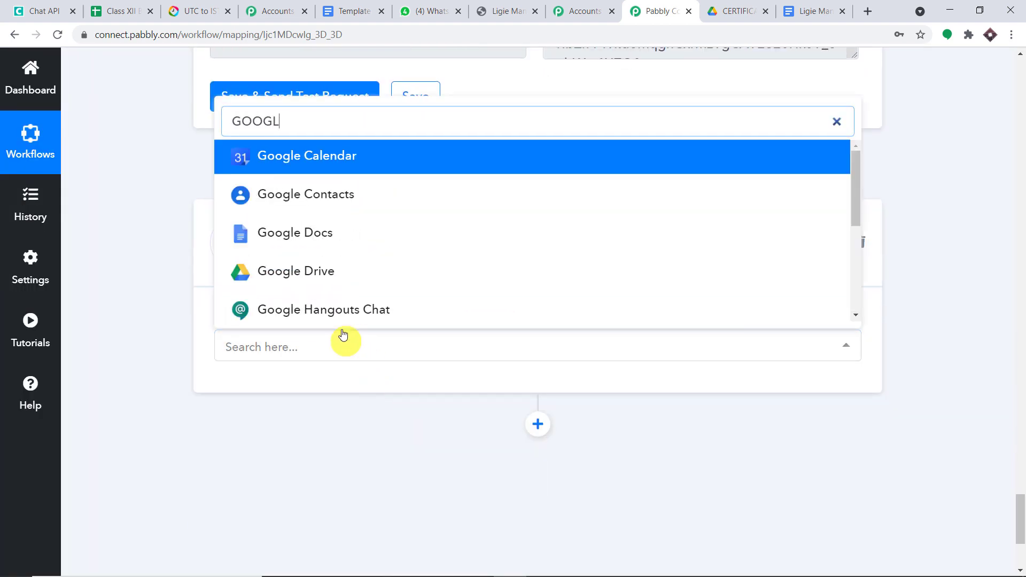
click(325, 271)
Set the Google Drive action event to Share a File With Anyone
scroll(459, 315, down, 2)
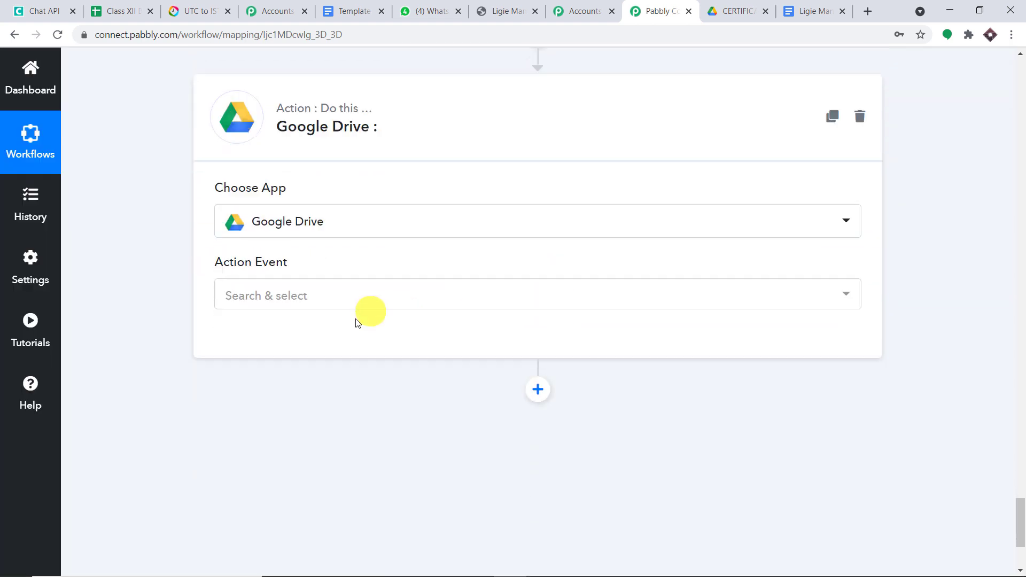
click(356, 291)
scroll(422, 360, down, 3)
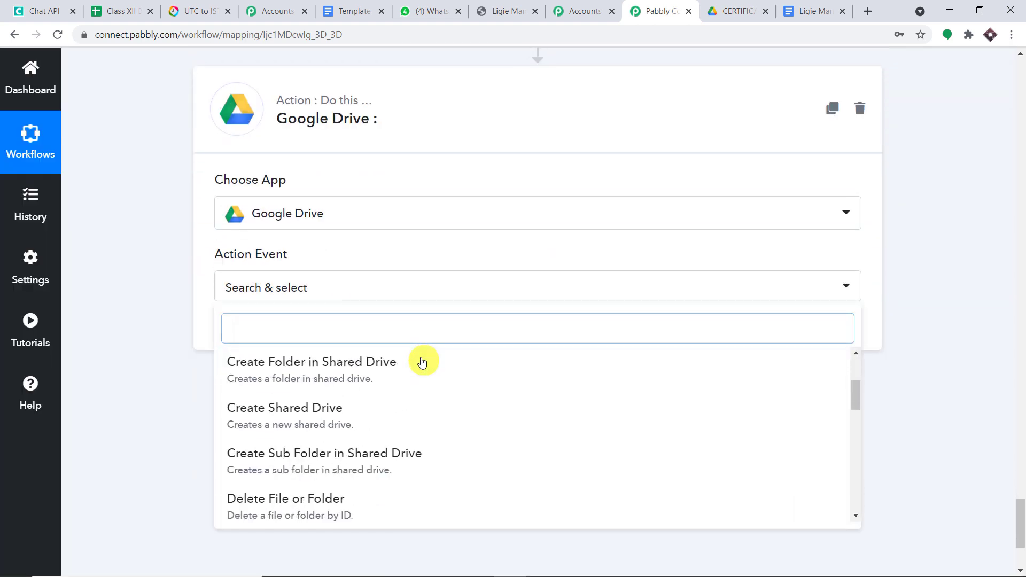
scroll(422, 364, down, 10)
click(419, 374)
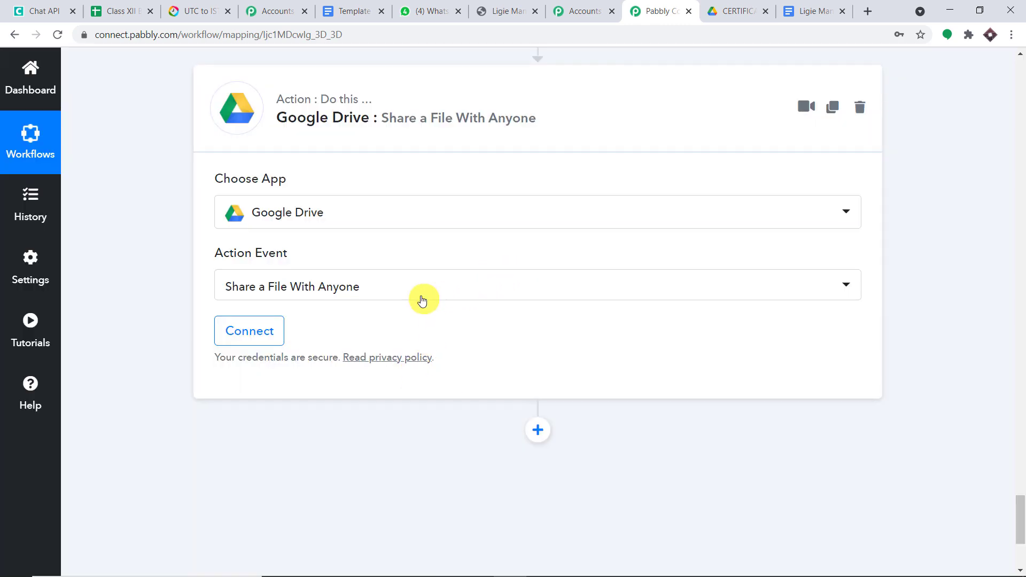
Connect the Google Drive action through a new connection, authorizing access with the first listed Google account
scroll(320, 257, down, 1)
click(253, 265)
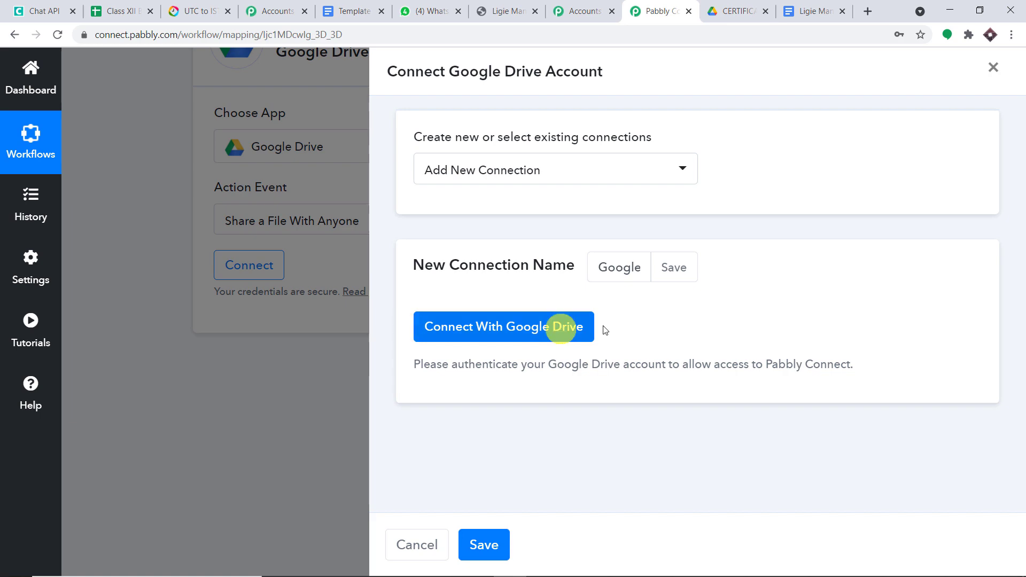
click(580, 327)
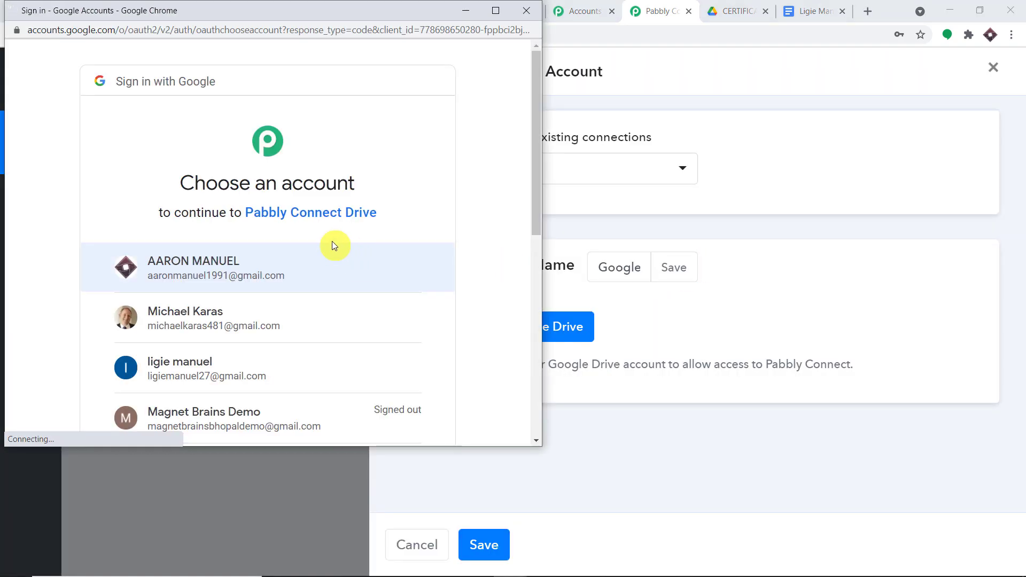
drag(255, 9, 684, 67)
click(630, 332)
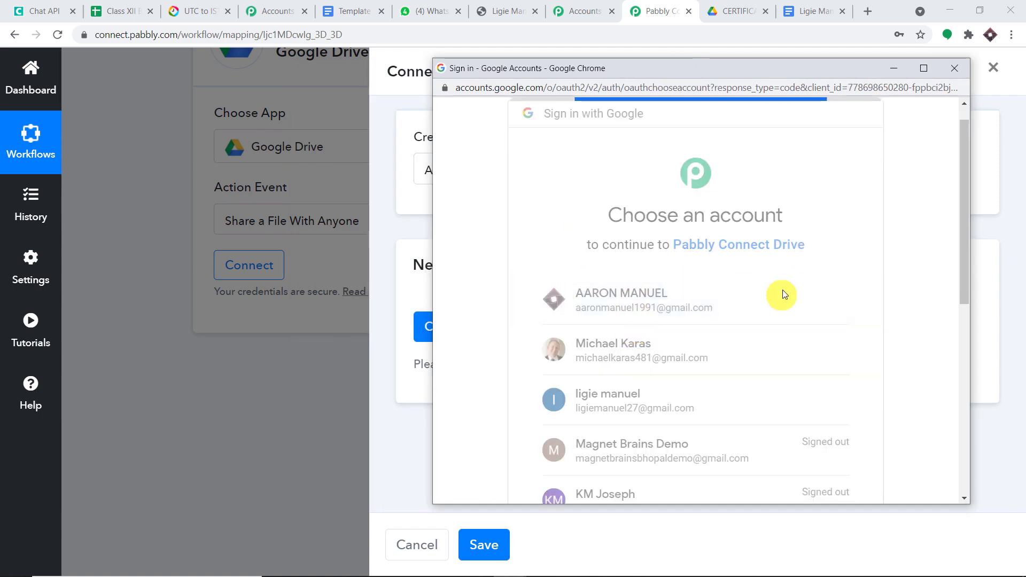
scroll(733, 305, down, 3)
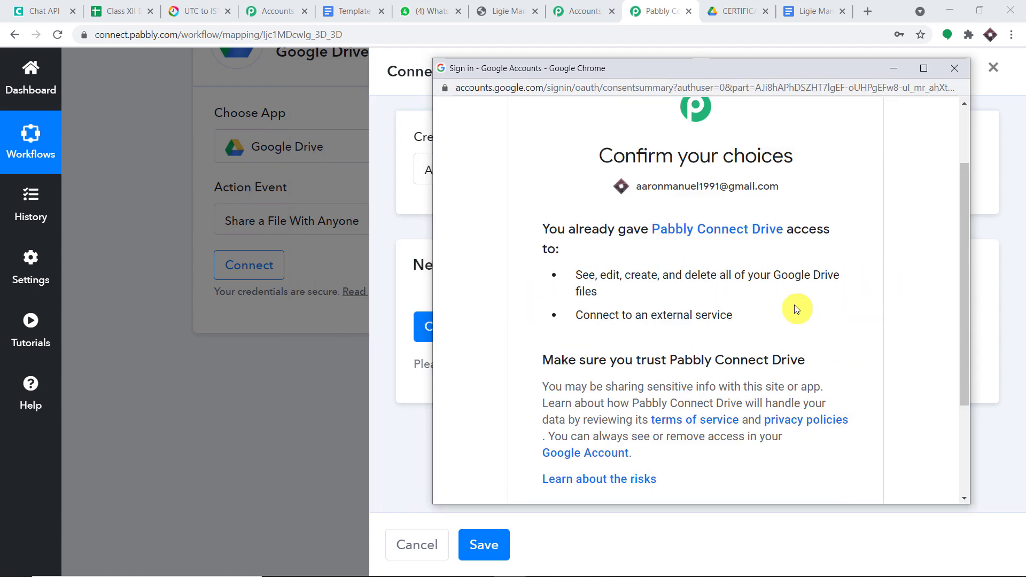
click(837, 384)
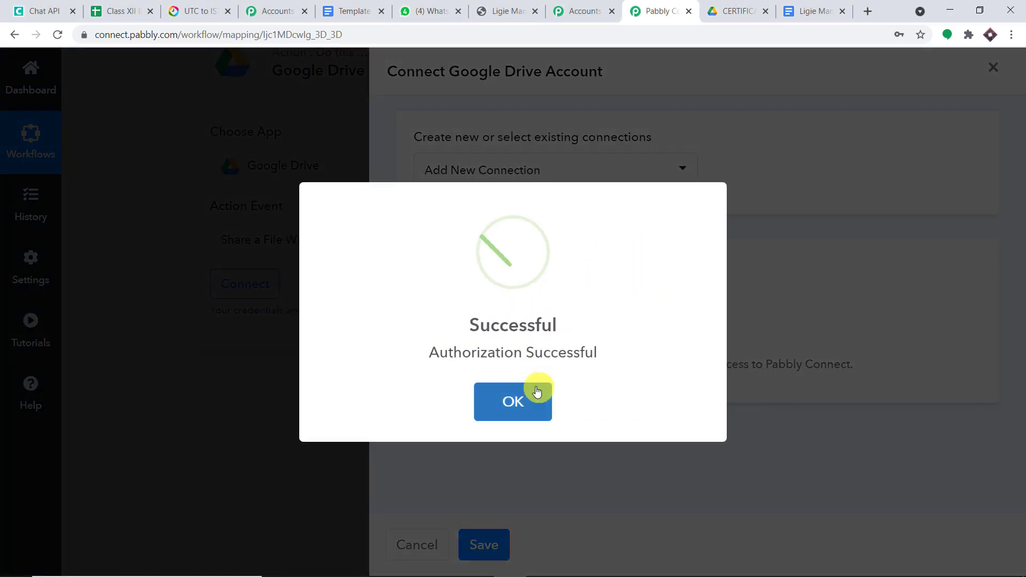
click(532, 395)
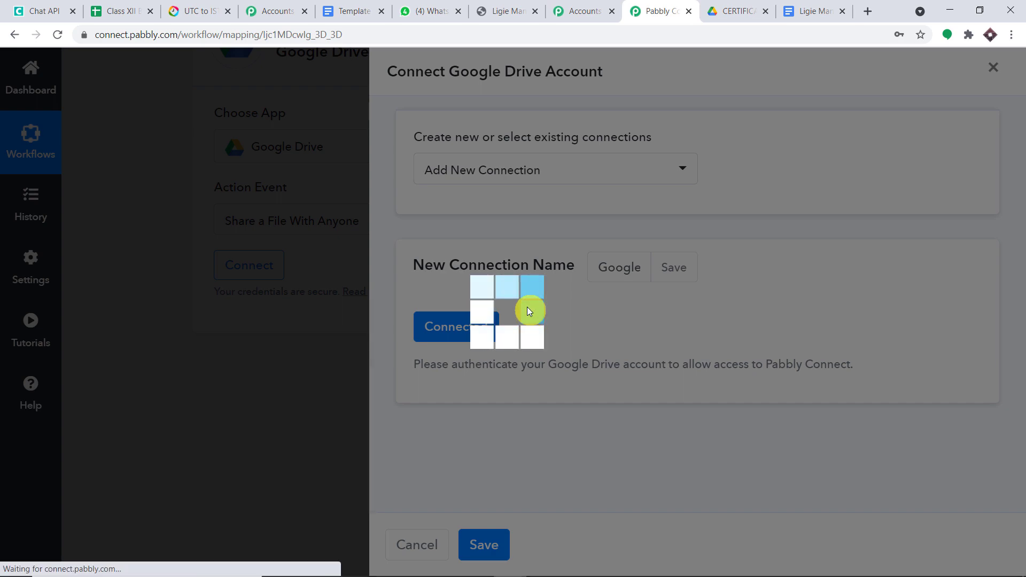
scroll(483, 279, down, 3)
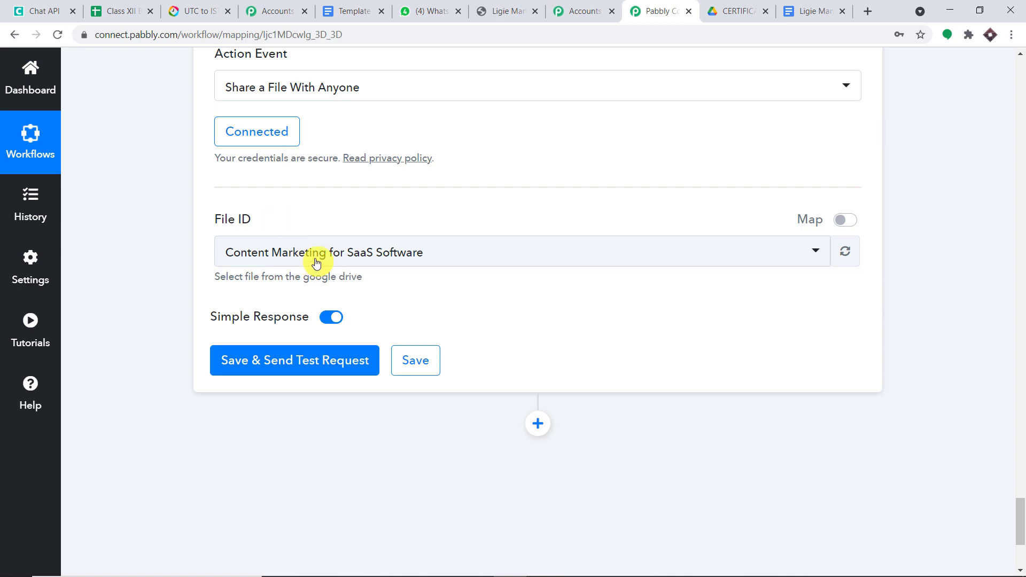
Review the Google Docs action's response and document name and location mappings, and view the generated certificate file in the Drive folder
scroll(315, 260, up, 15)
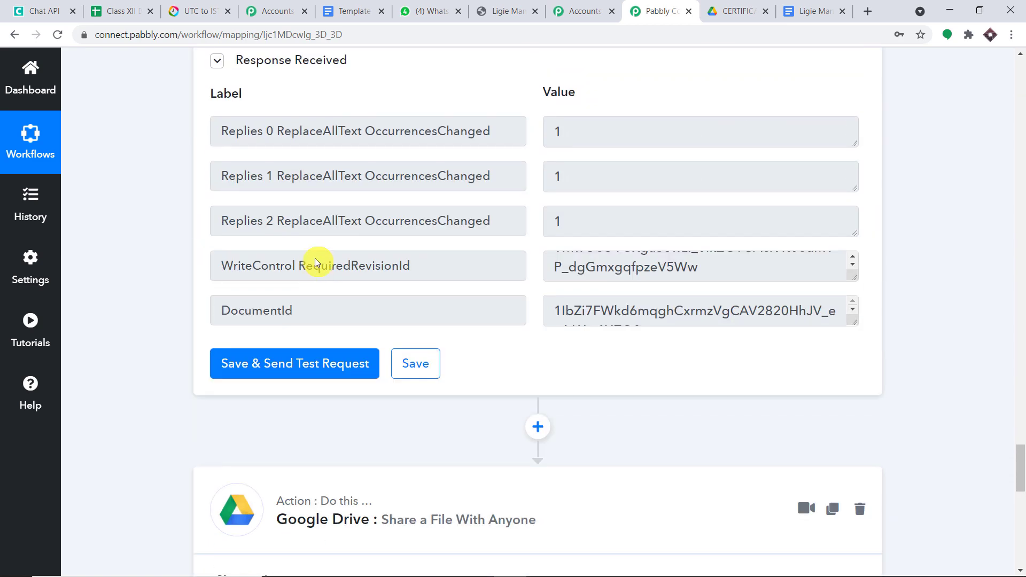
scroll(316, 259, up, 6)
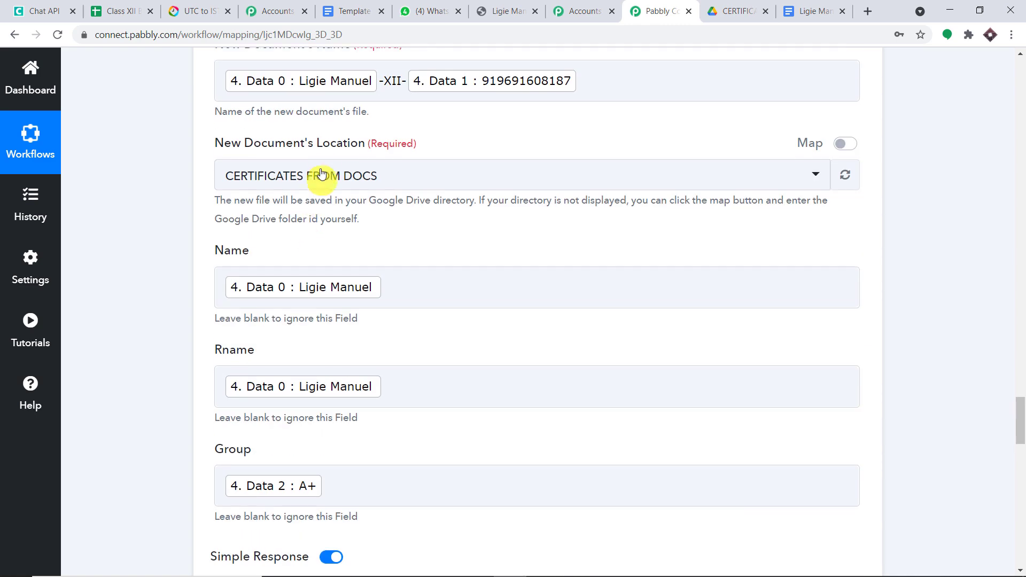
scroll(288, 197, up, 2)
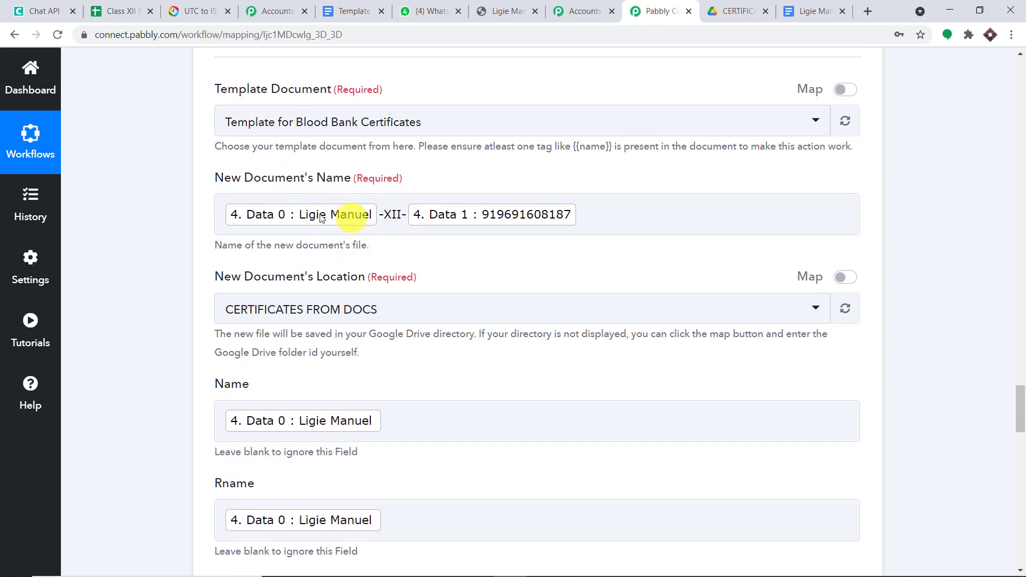
scroll(588, 216, down, 4)
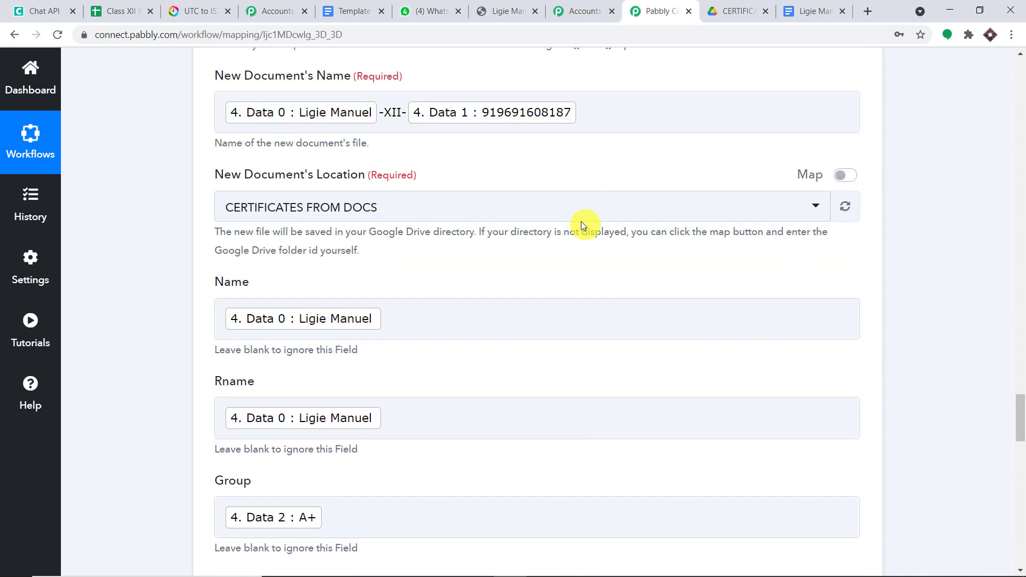
click(741, 11)
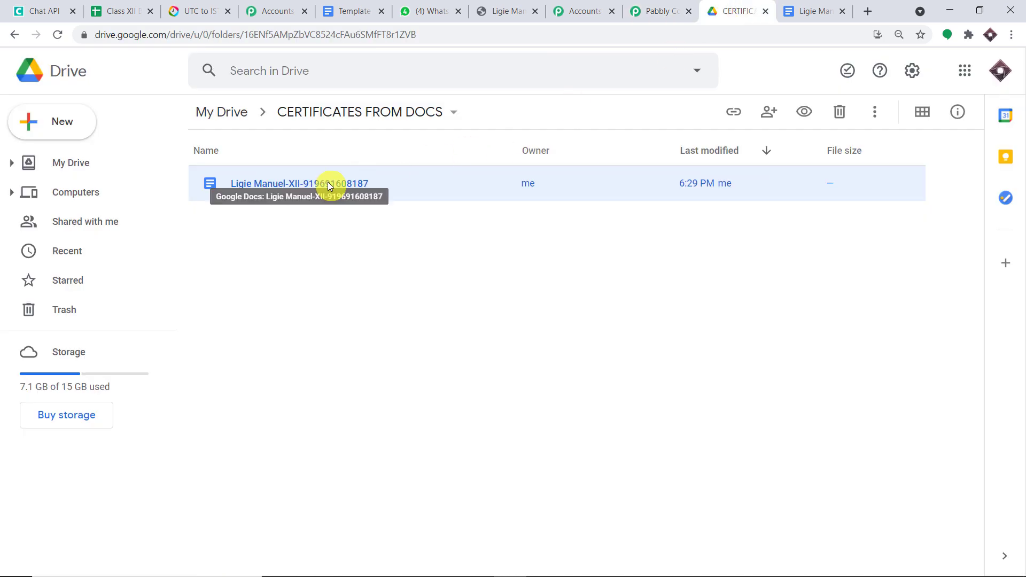
In Pabbly Connect, enable mapping for the Google Drive action's File ID and clear the prefilled file ID
click(663, 6)
scroll(615, 261, down, 7)
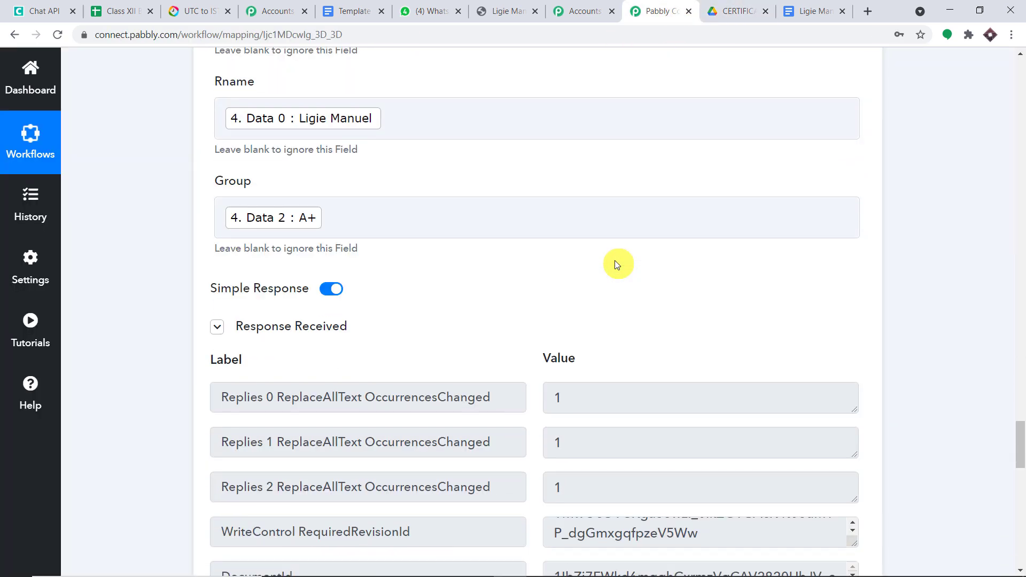
click(848, 383)
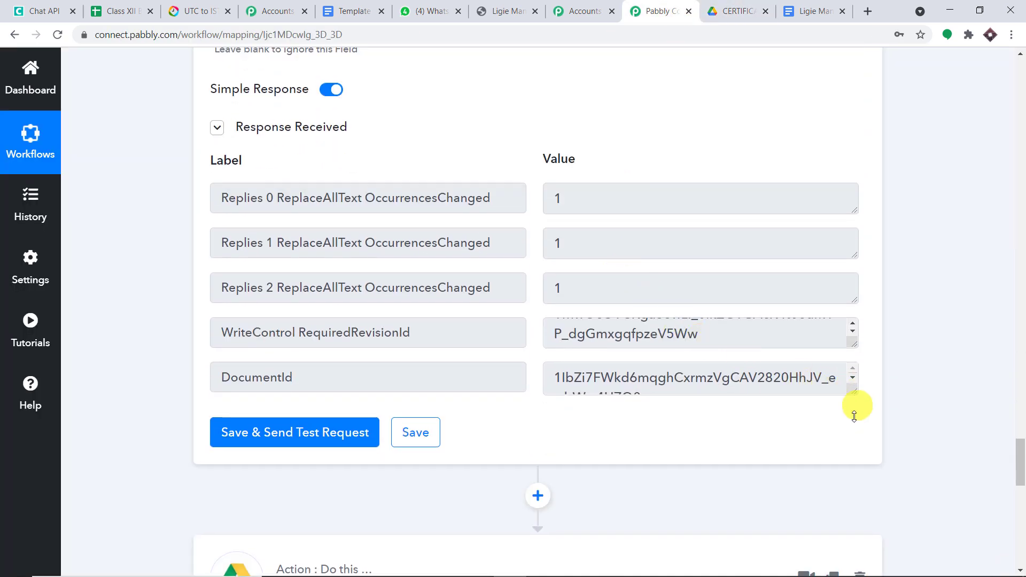
drag(704, 424, 548, 374)
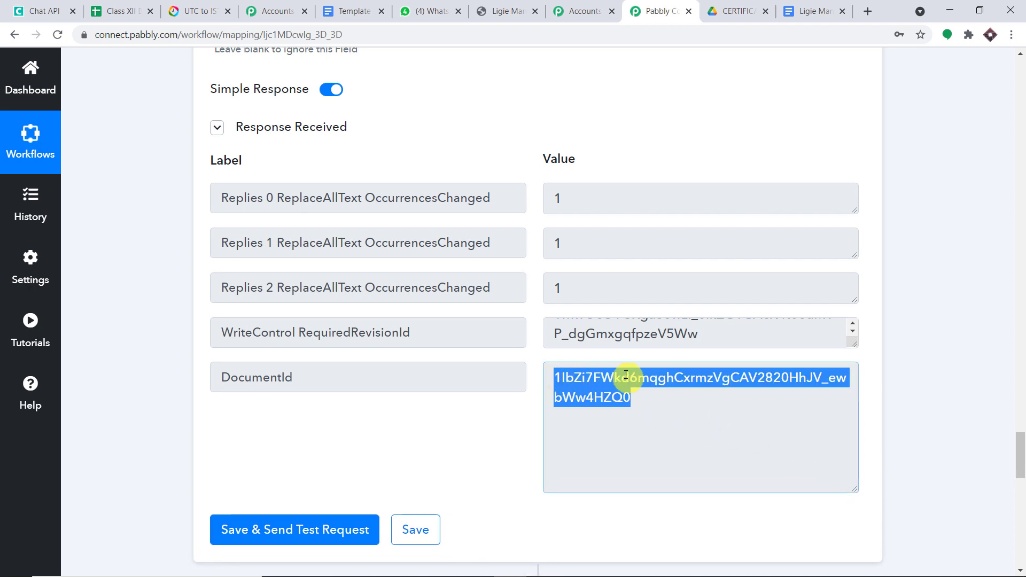
scroll(1002, 470, down, 10)
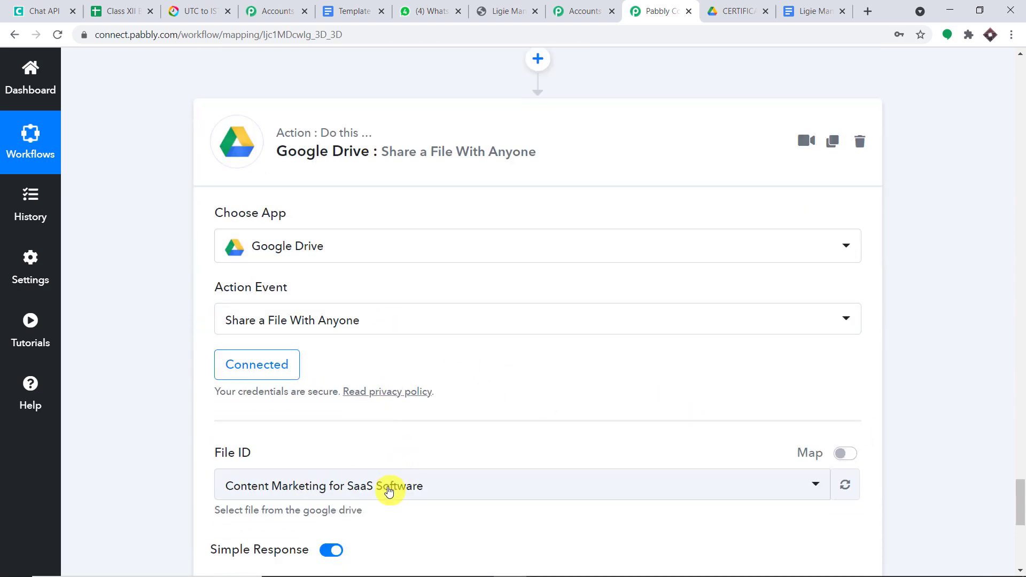
scroll(389, 491, down, 3)
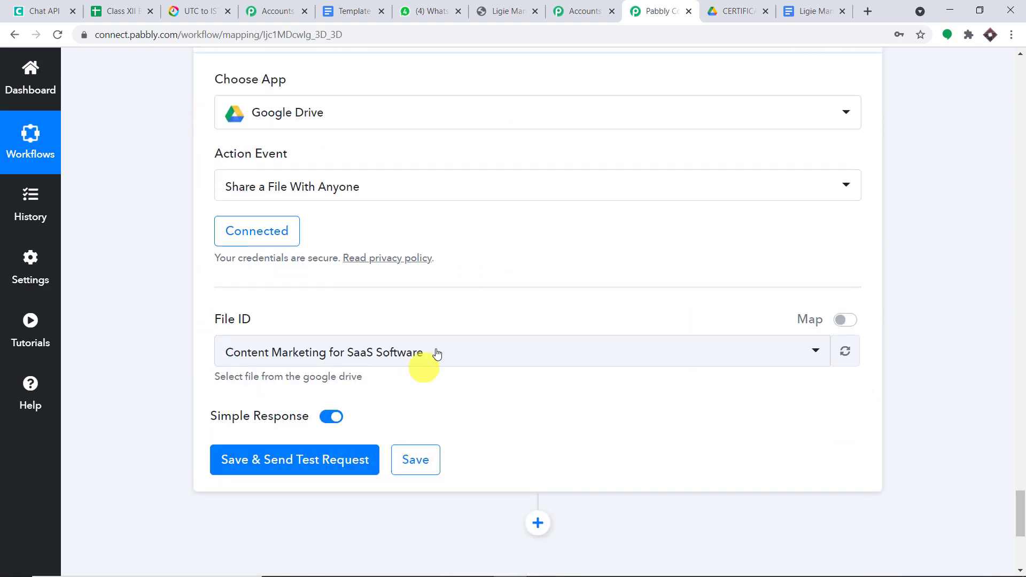
click(853, 321)
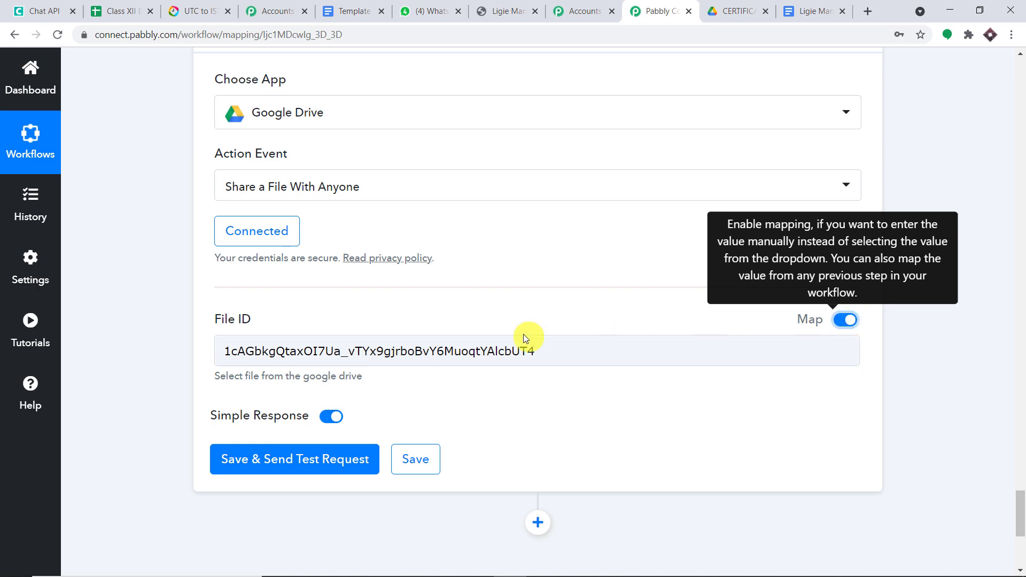
drag(544, 350, 66, 377)
key(BackSpace)
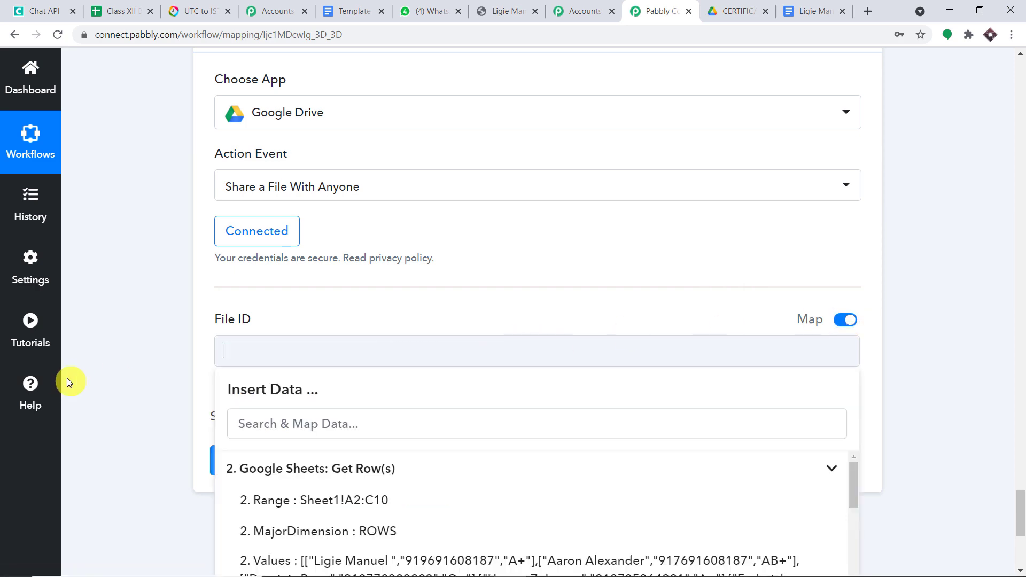
Map the Google Drive action's File ID to the DocumentId from the Google Docs: Create Document from Template step
scroll(328, 355, down, 4)
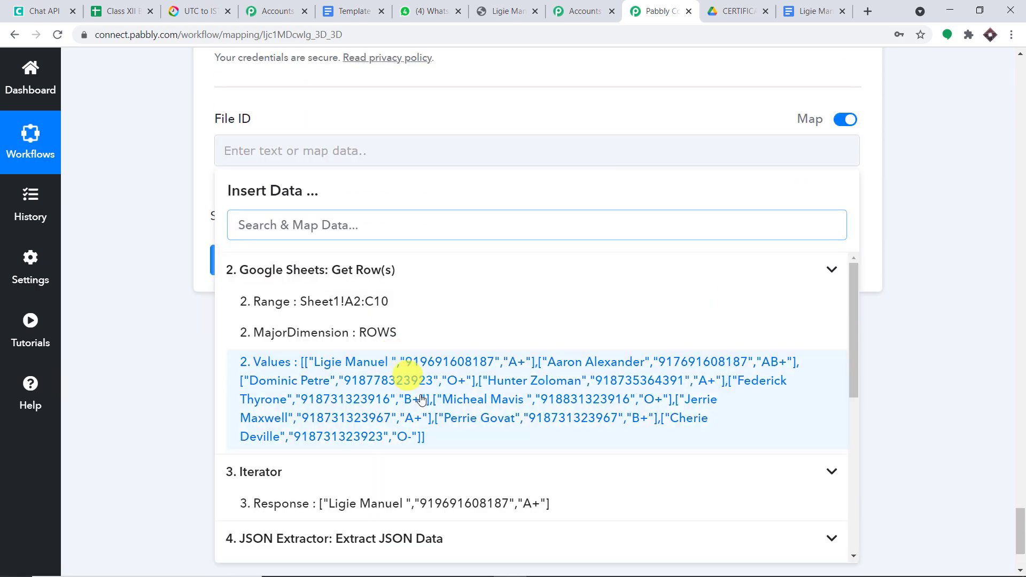
scroll(452, 423, down, 4)
scroll(452, 424, down, 3)
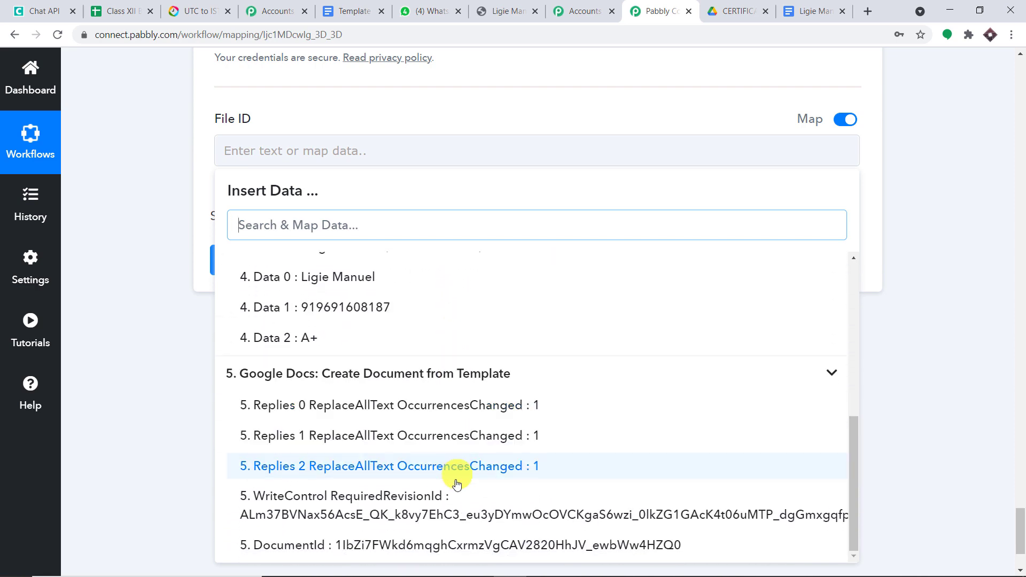
click(455, 545)
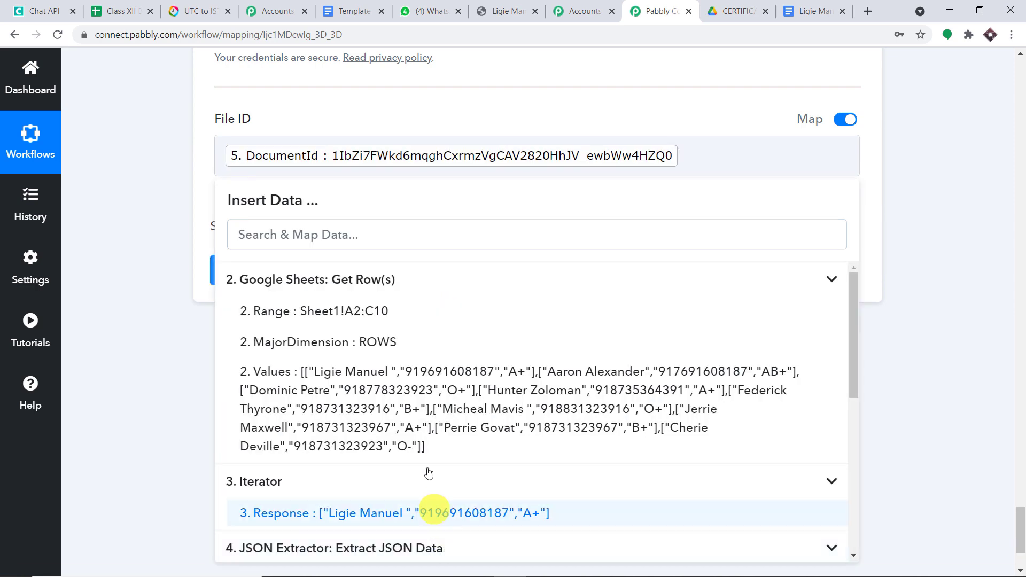
click(881, 206)
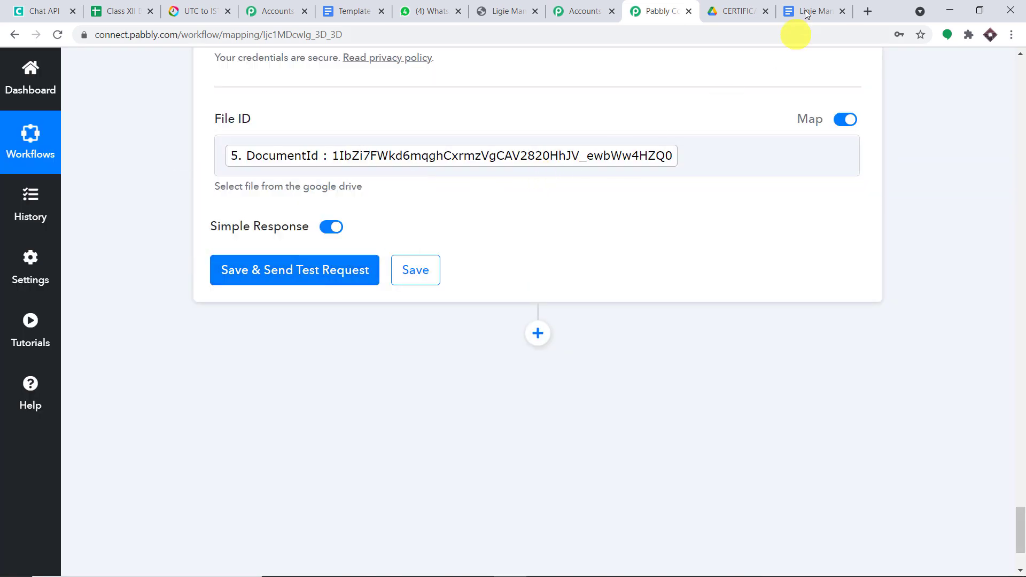
Check the generated certificate's sharing status in Google Docs, and save the Google Drive action with a test request
click(806, 13)
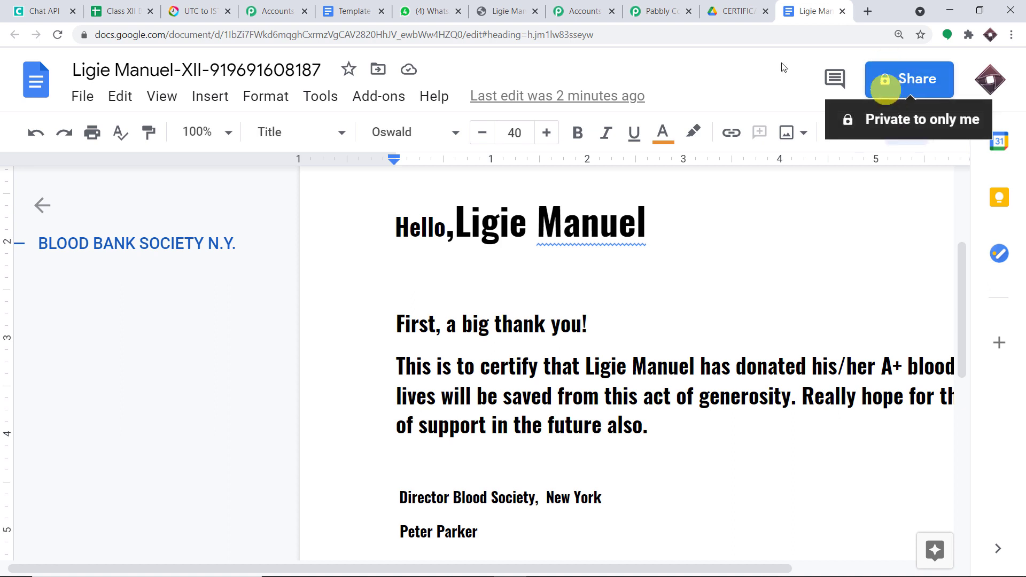
click(661, 11)
click(297, 271)
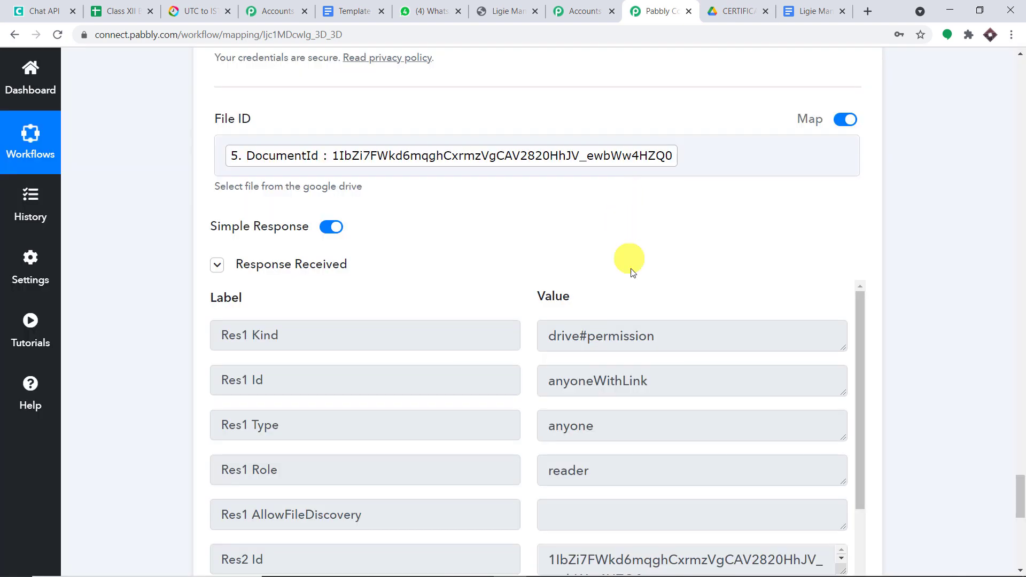
Examine the Google Drive response's export links, including the full PDF and EPUB links, and the certificate's sharing status in Google Docs
scroll(637, 284, down, 4)
scroll(658, 339, down, 3)
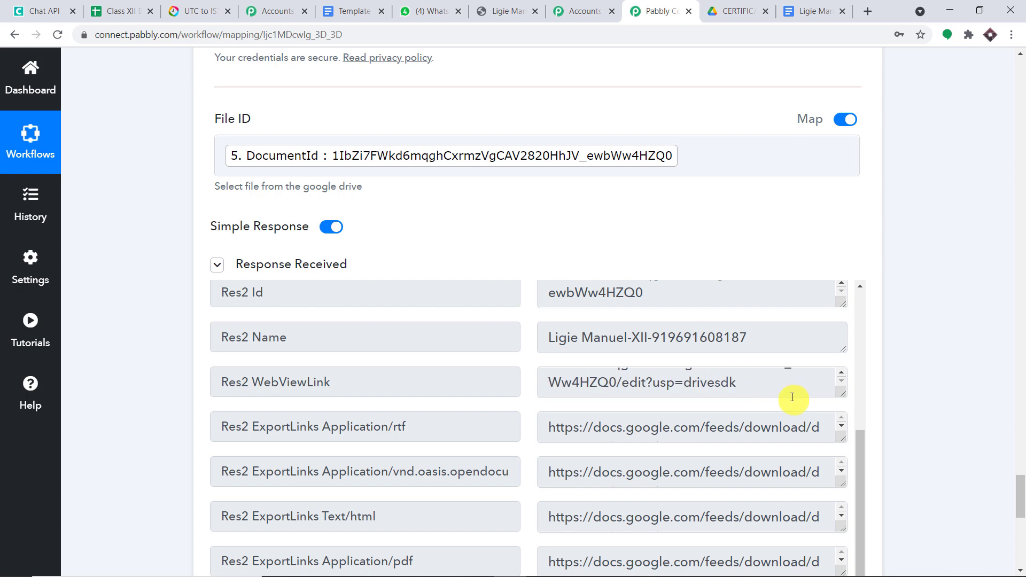
scroll(839, 403, down, 2)
scroll(1021, 499, down, 4)
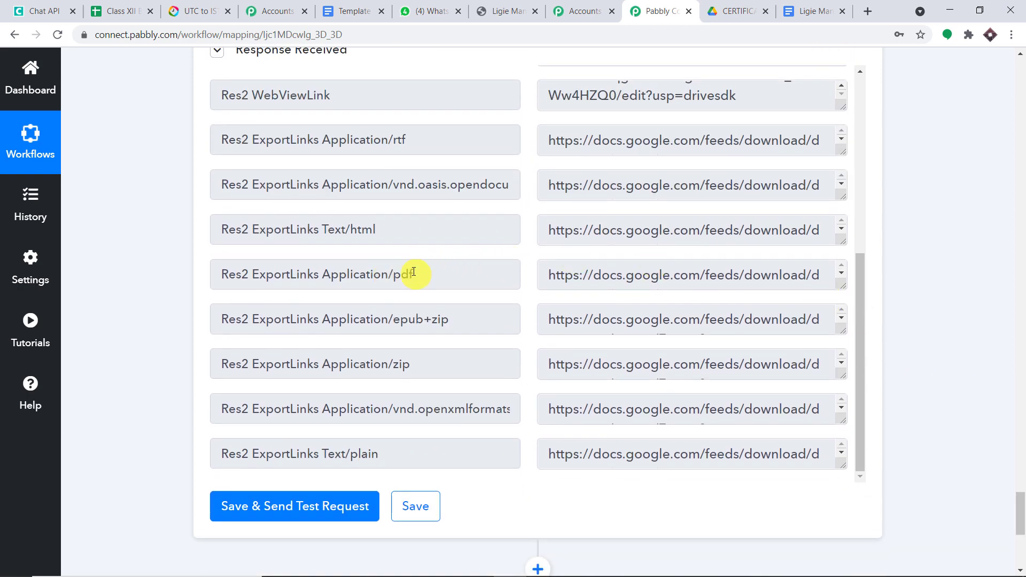
drag(414, 273, 229, 278)
drag(468, 313, 151, 322)
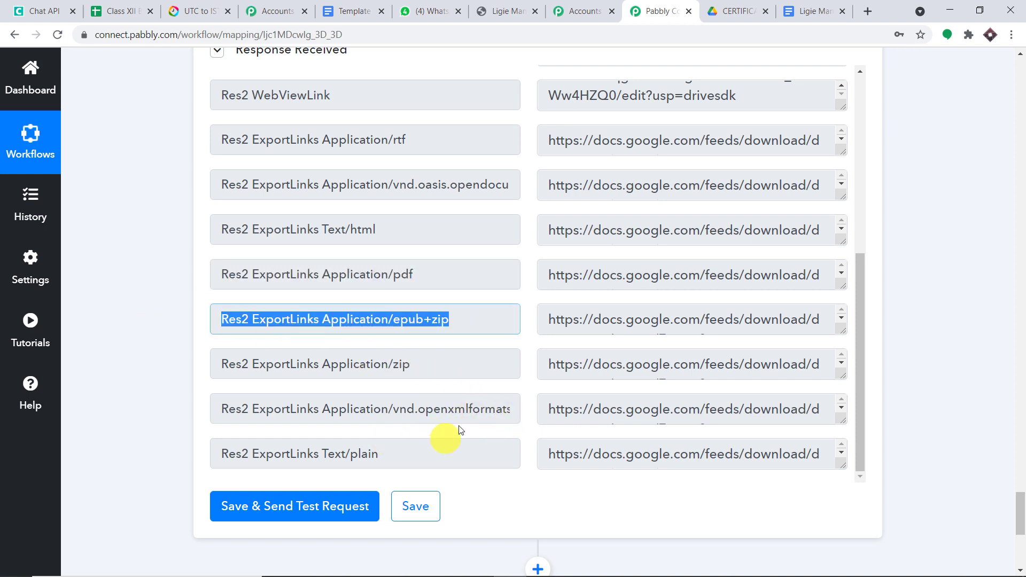
drag(841, 330, 842, 406)
click(449, 267)
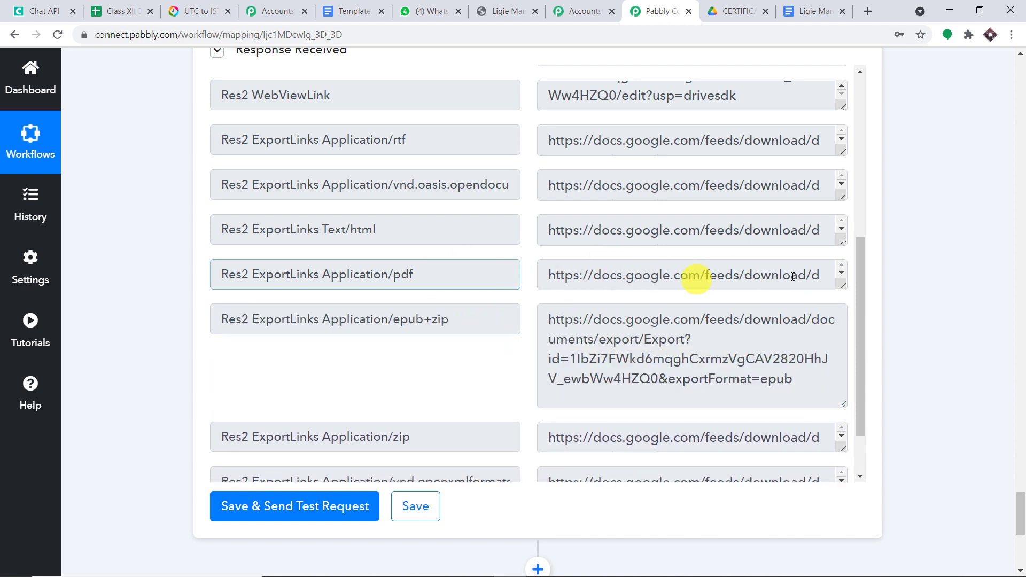
drag(807, 276, 847, 405)
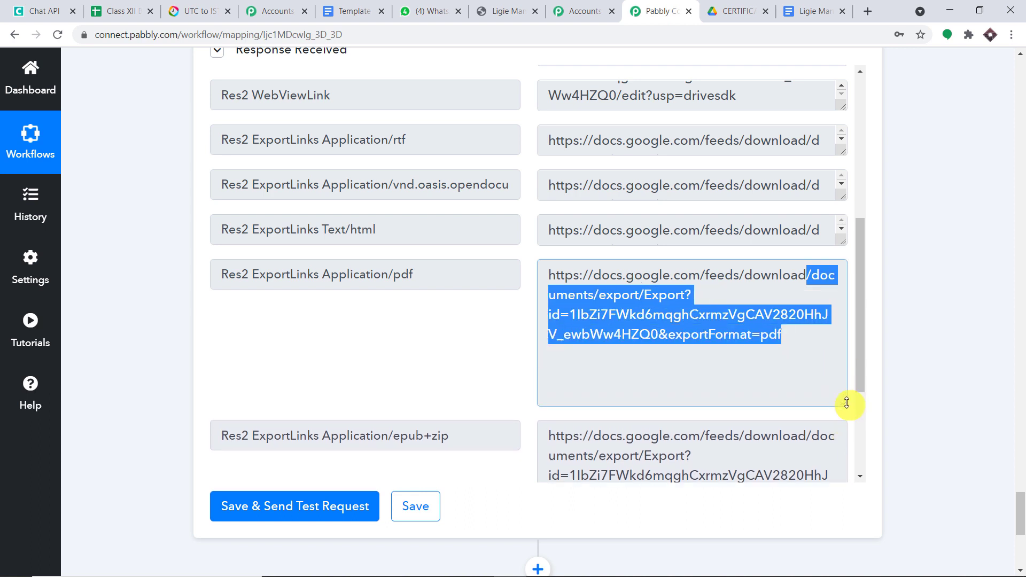
drag(778, 337, 514, 268)
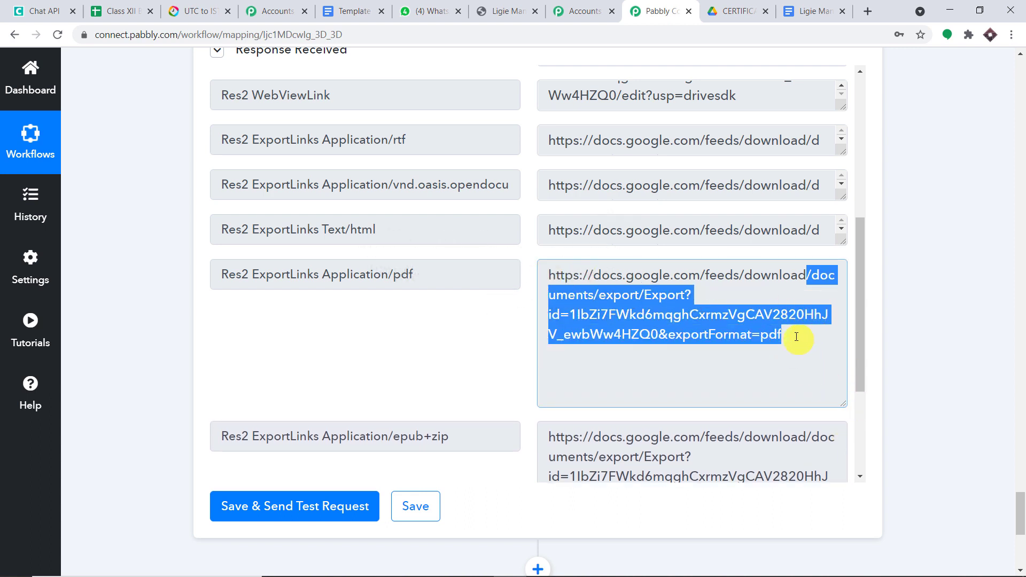
drag(796, 337, 544, 266)
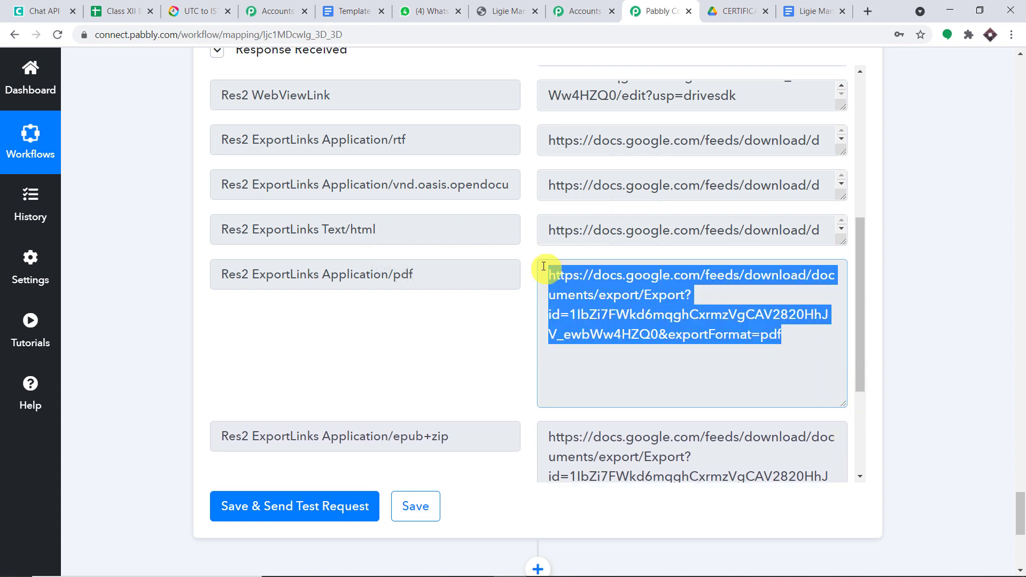
click(804, 5)
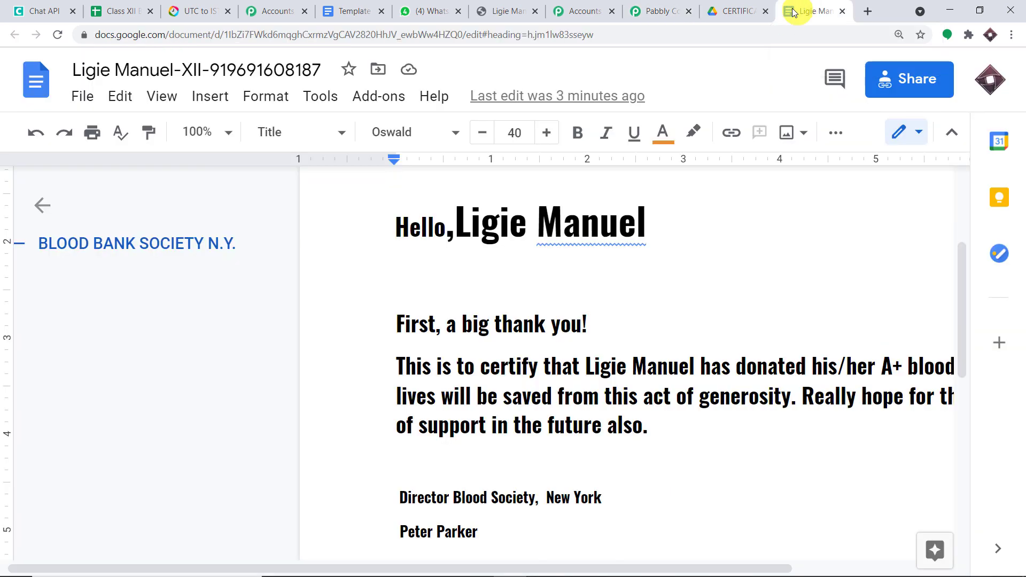
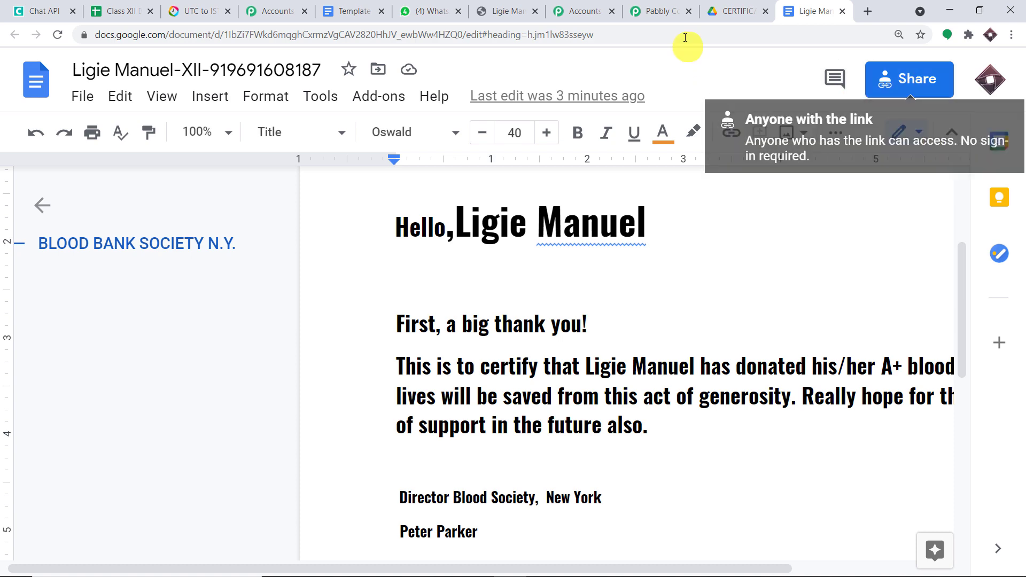
click(660, 8)
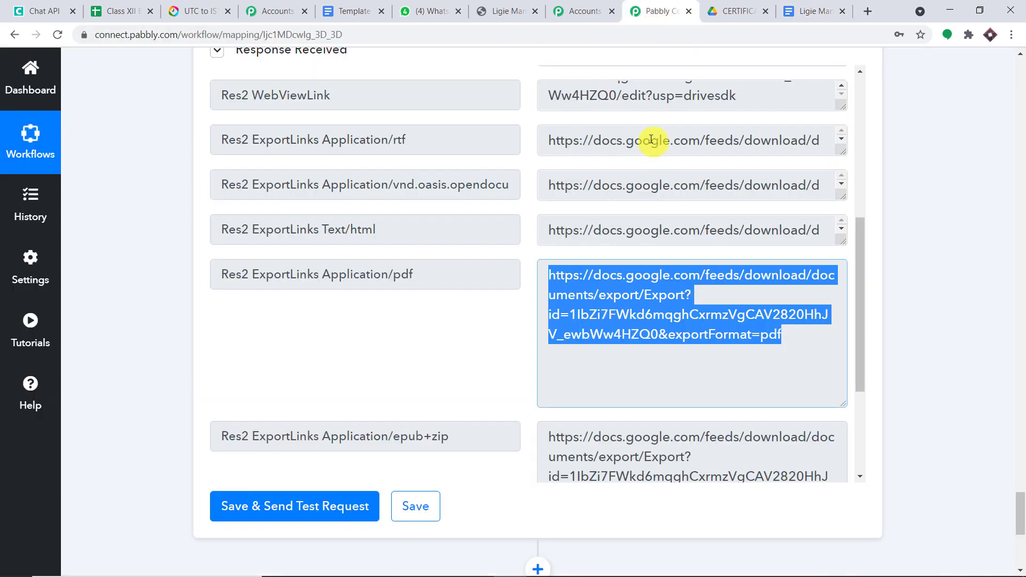
Add an action step after the Google Drive step and choose Chat API as its app
scroll(675, 188, down, 2)
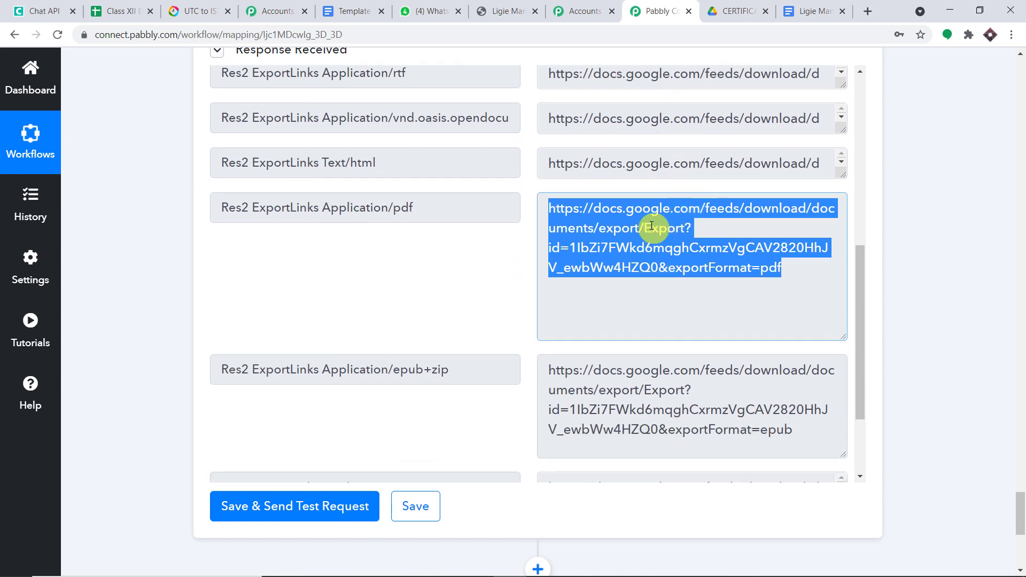
scroll(651, 226, down, 2)
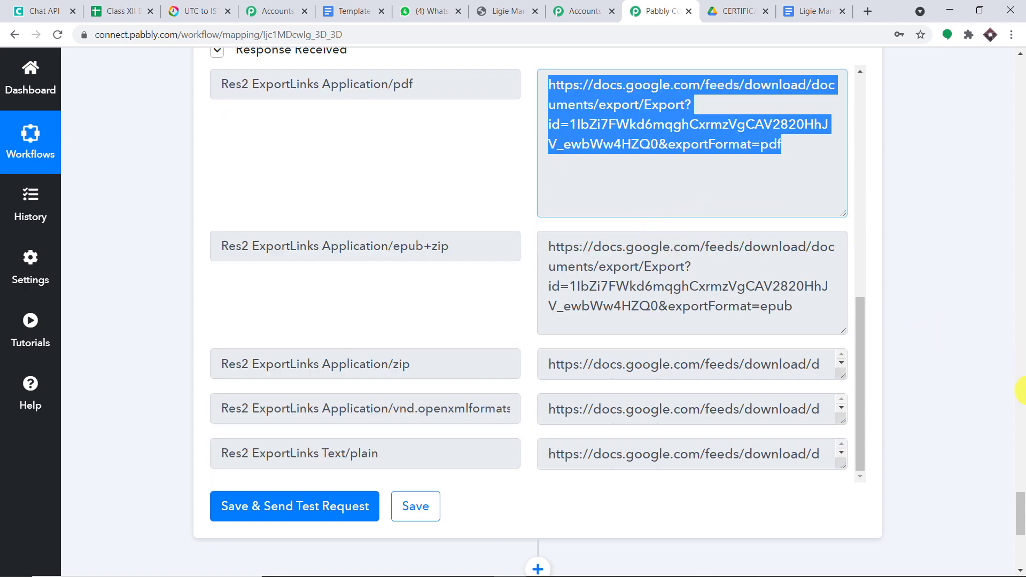
scroll(1020, 498, down, 7)
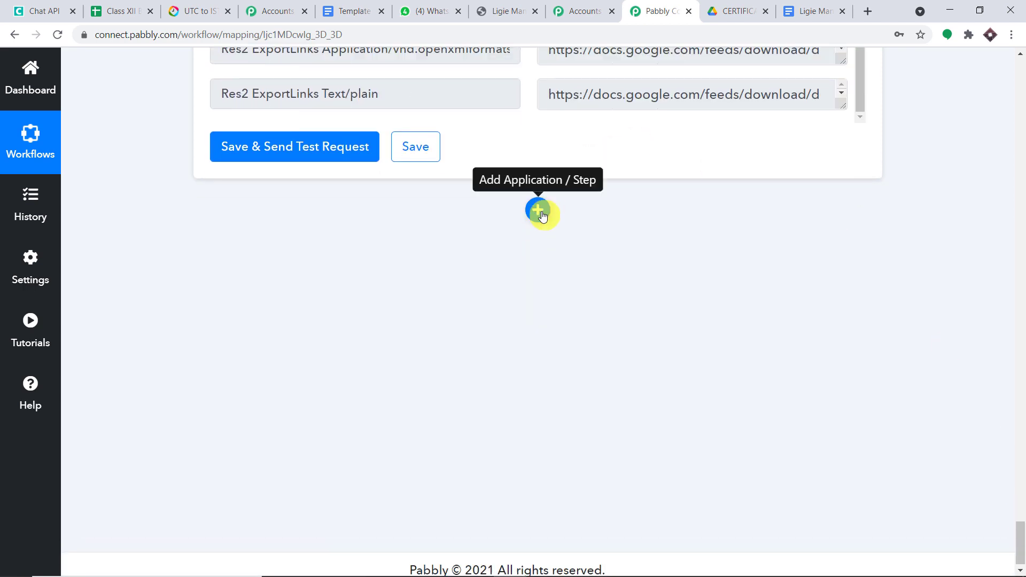
click(535, 202)
click(342, 400)
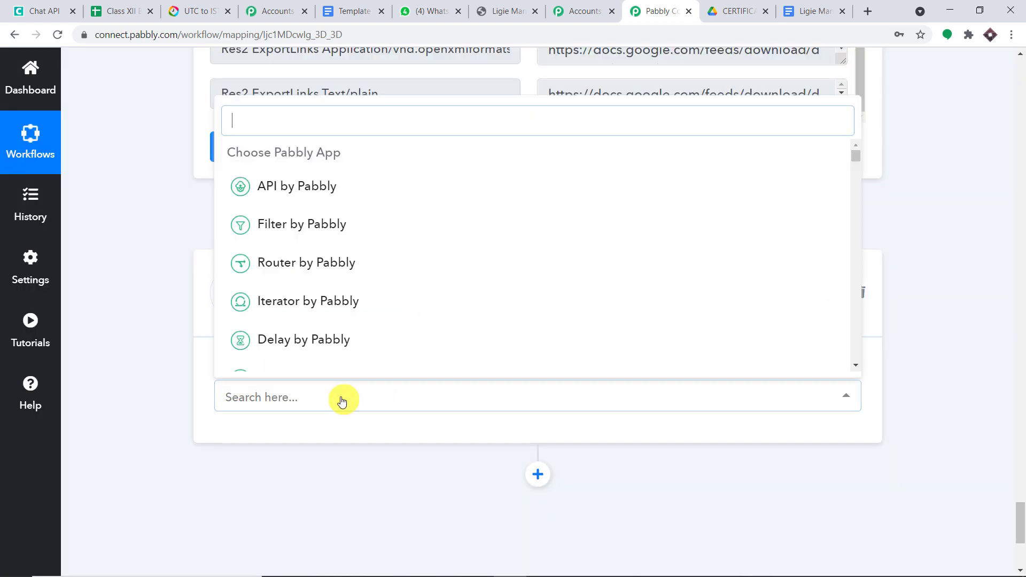
text(CHAT)
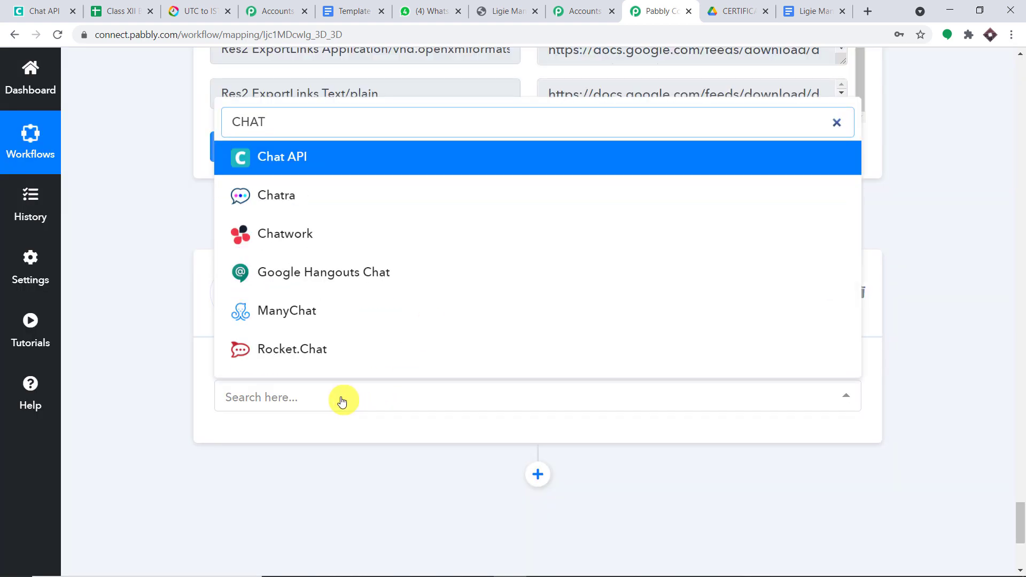
click(316, 158)
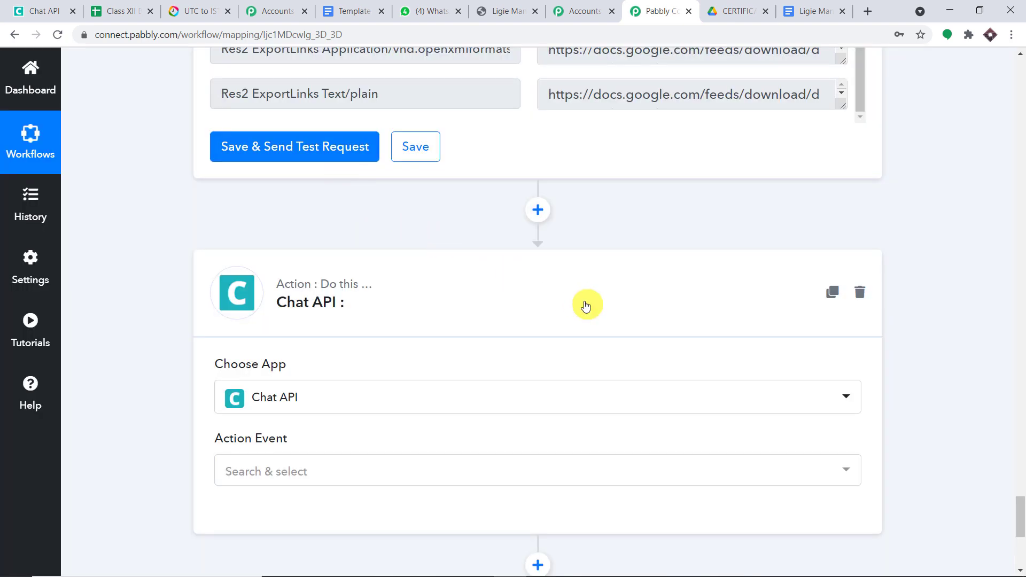
Set the Chat API action event to Send Link
scroll(586, 306, down, 4)
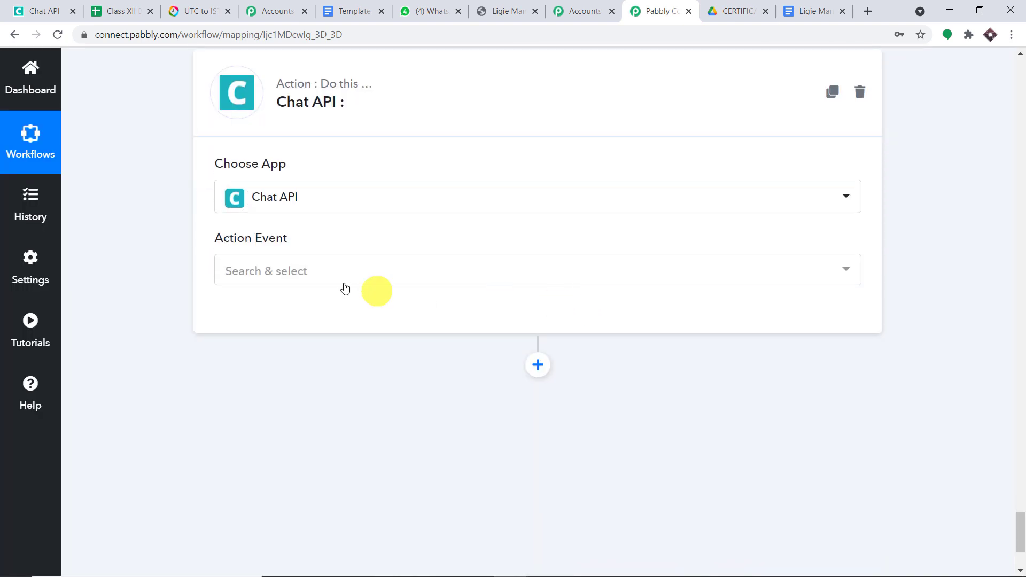
click(328, 270)
scroll(361, 372, down, 3)
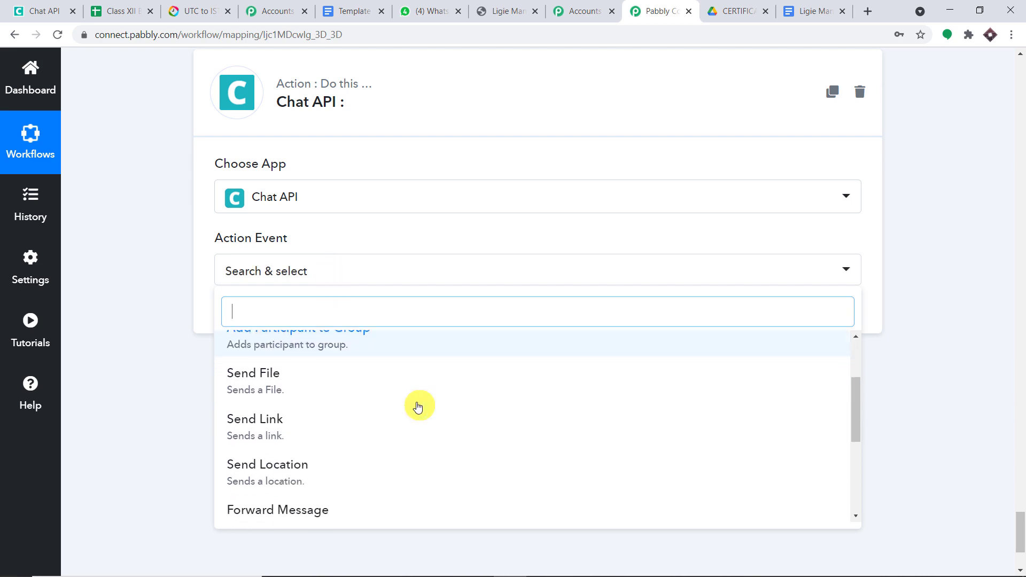
click(307, 405)
Start connecting a Chat API account and fill in the API URL copied from the magnetbrains WhatsApp instance in Chat API
click(255, 321)
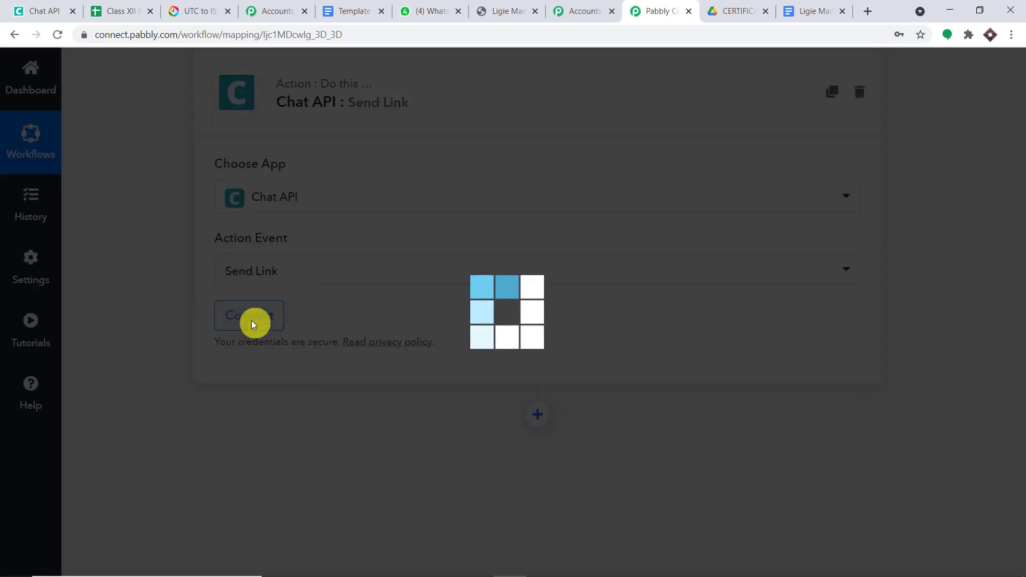
scroll(649, 229, down, 2)
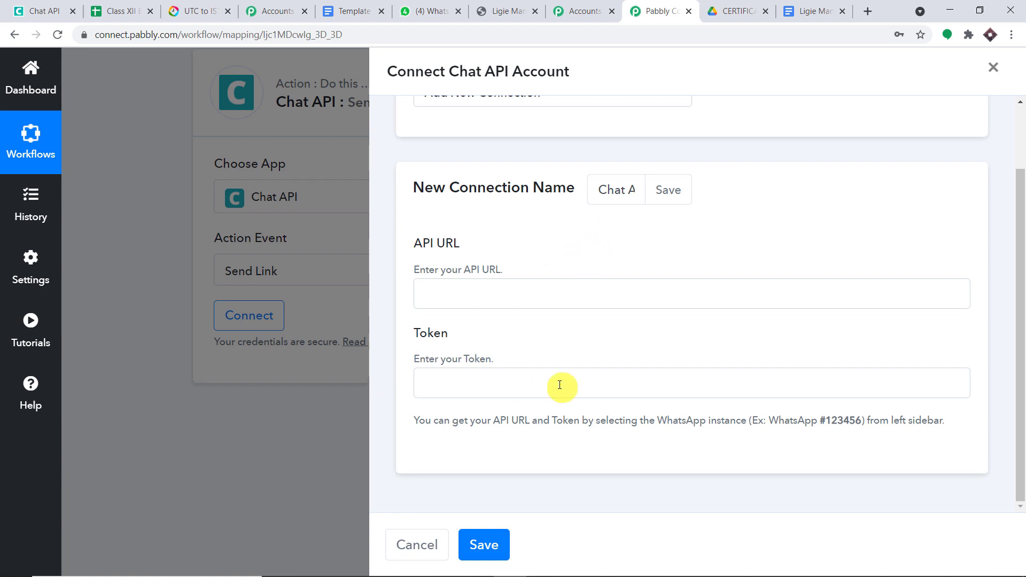
click(59, 10)
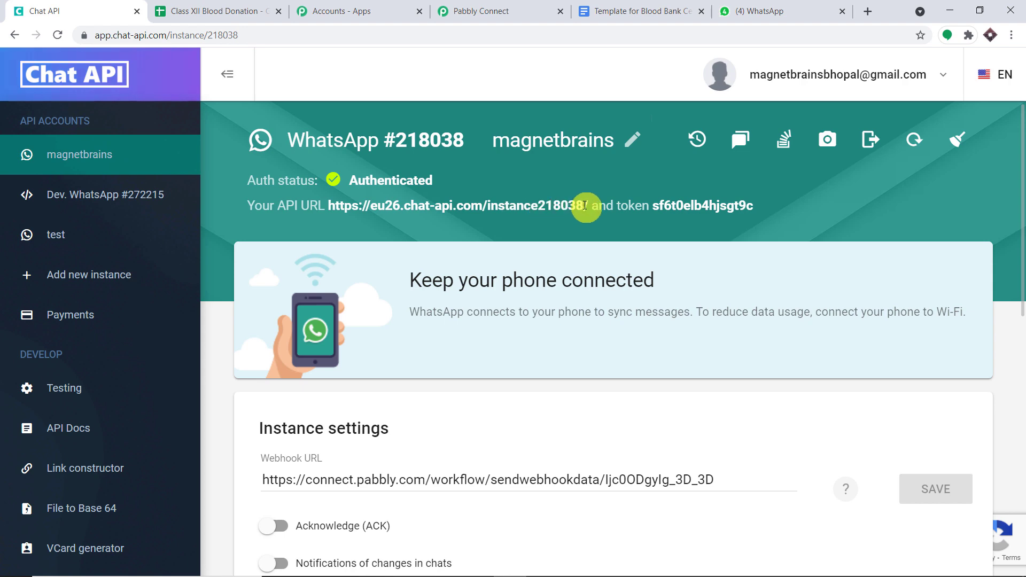
drag(594, 205, 335, 207)
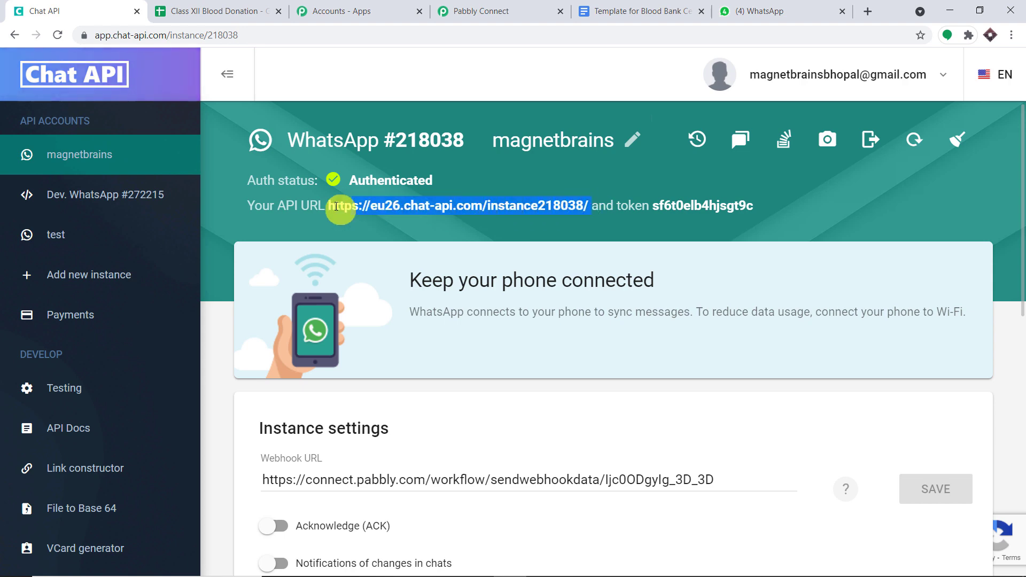
right_click(330, 207)
click(348, 215)
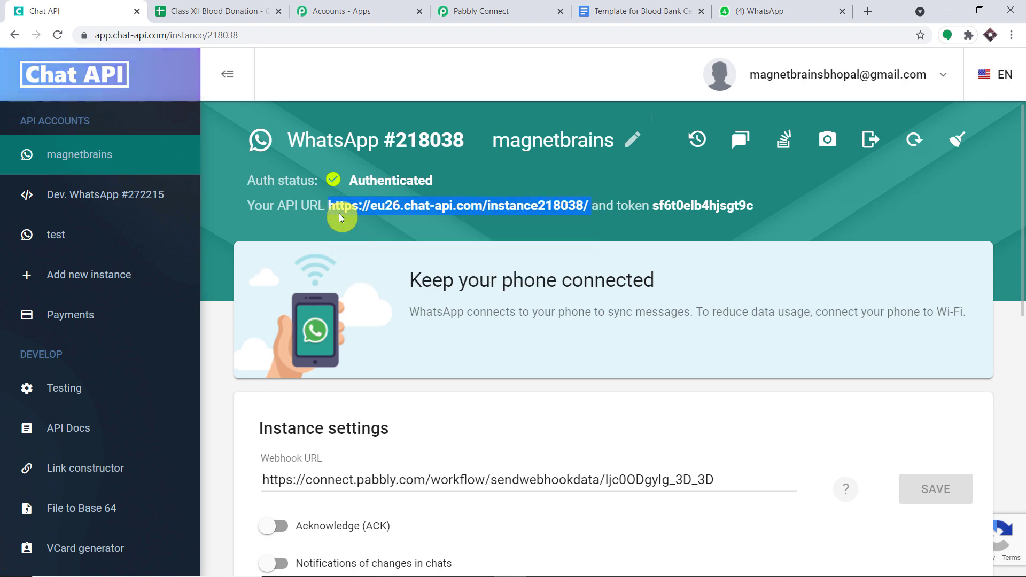
click(481, 10)
click(572, 293)
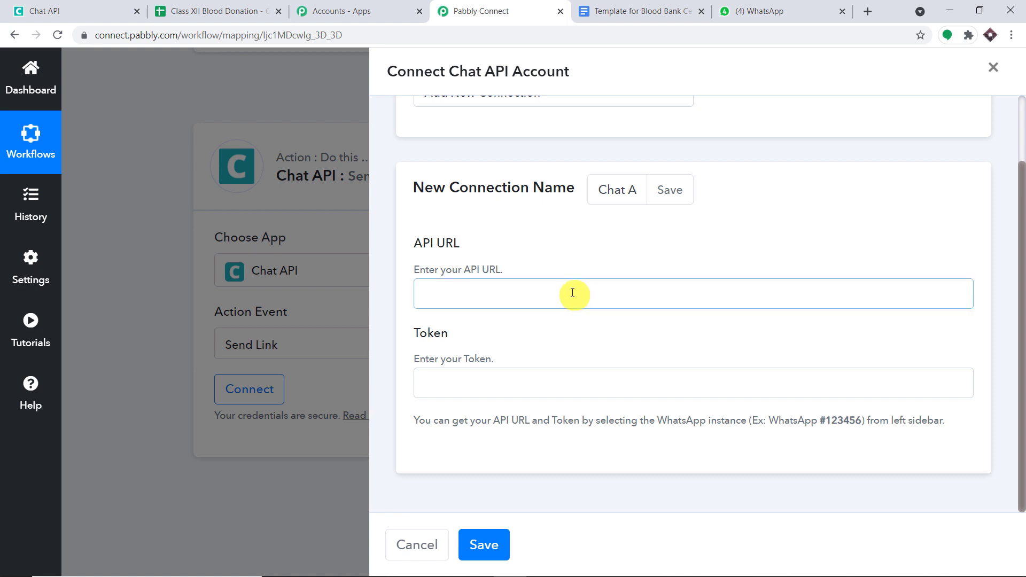
key(ctrl+v)
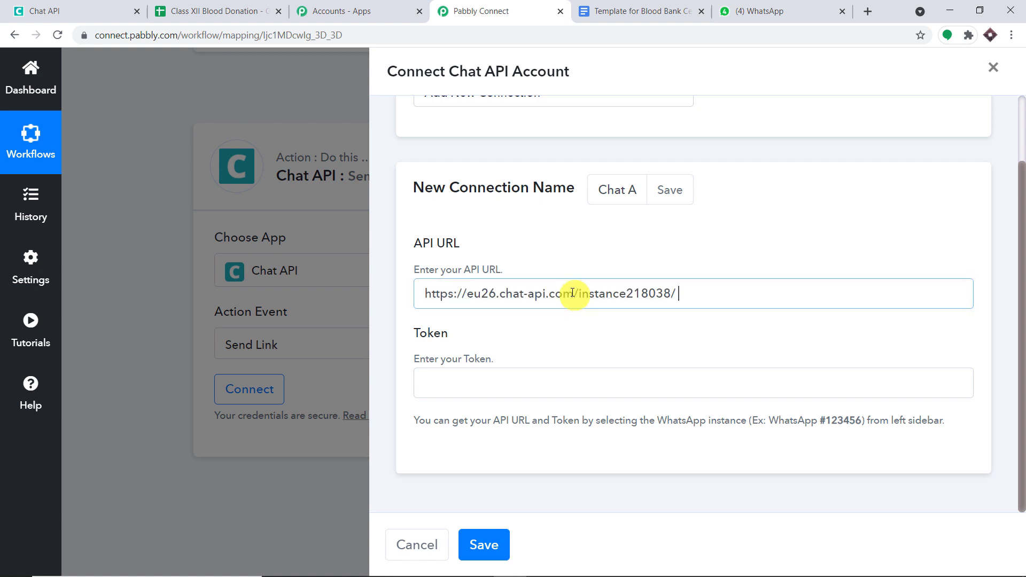
Copy the token from the magnetbrains Chat API instance into the connection's Token field and save the connection
click(70, 10)
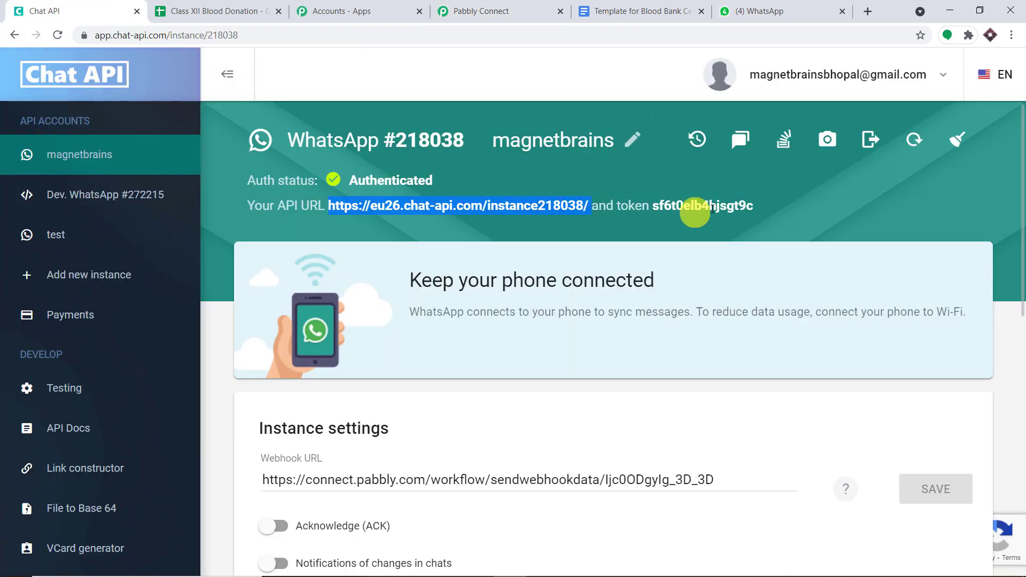
drag(750, 207, 665, 205)
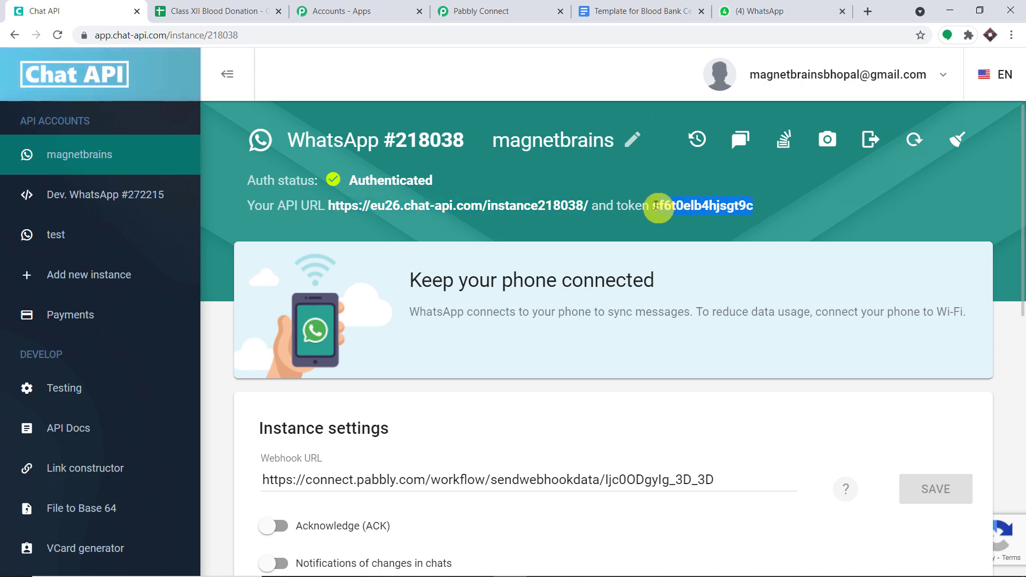
right_click(656, 205)
click(663, 212)
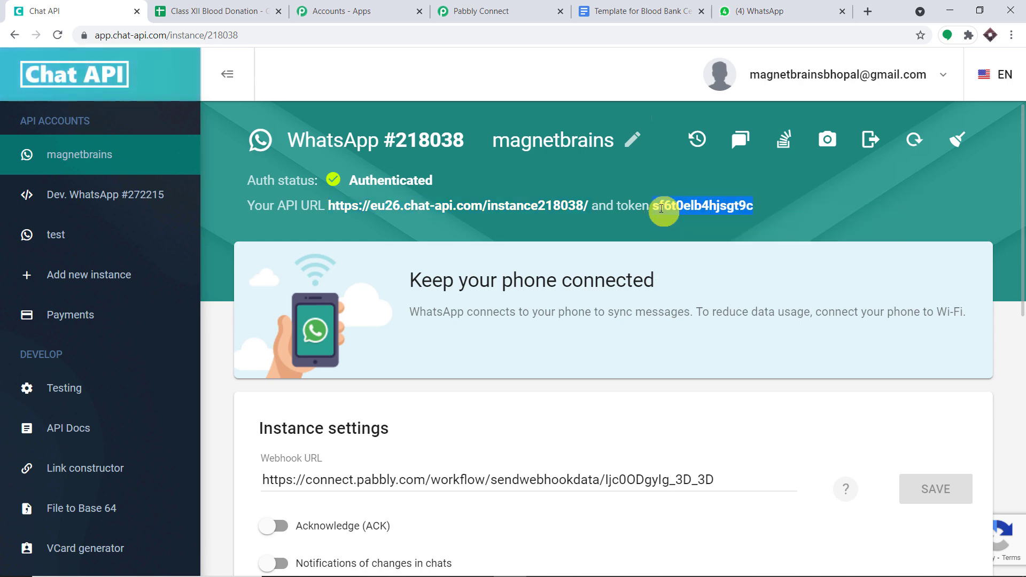
click(509, 8)
click(491, 386)
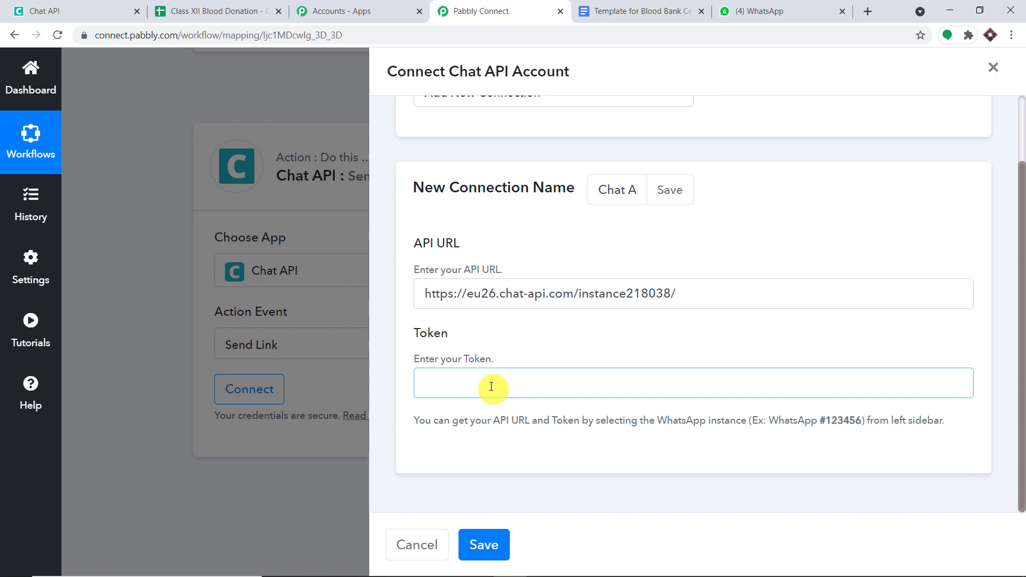
key(ctrl+v)
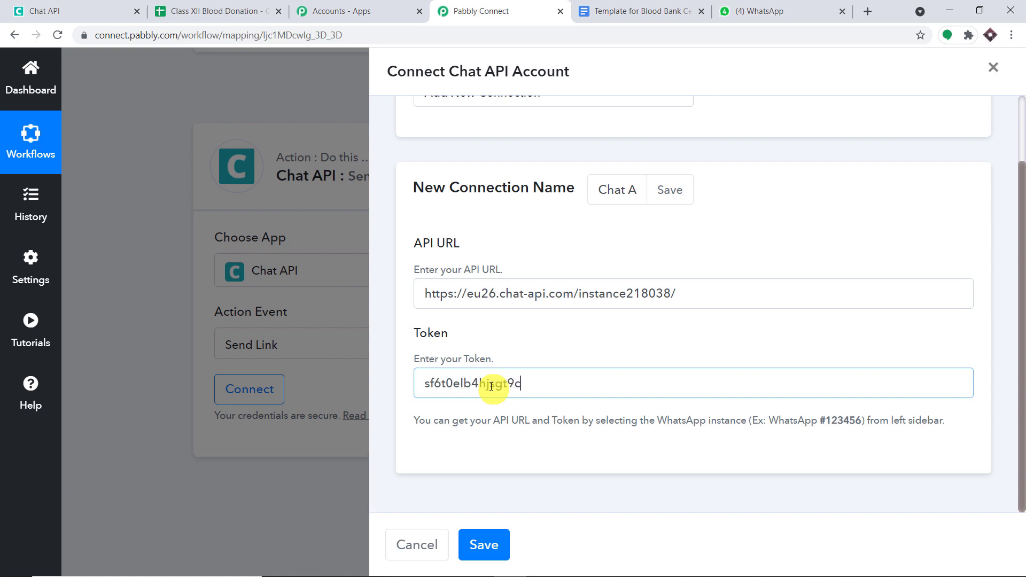
click(478, 534)
Map the Send Link action's Phone Number to Data 1 from the JSON Extractor step
scroll(721, 252, down, 5)
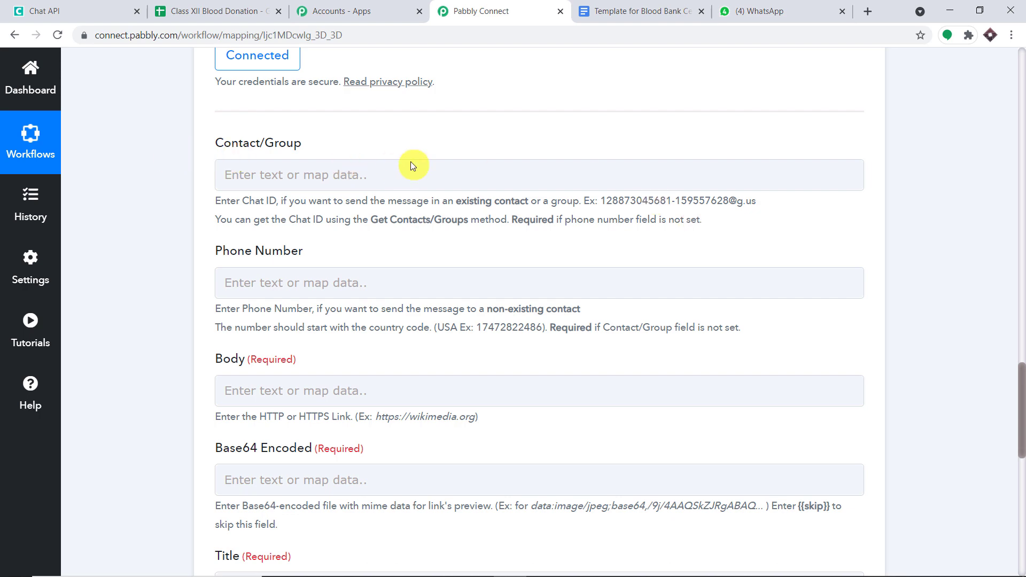
scroll(252, 288, down, 3)
scroll(253, 288, down, 3)
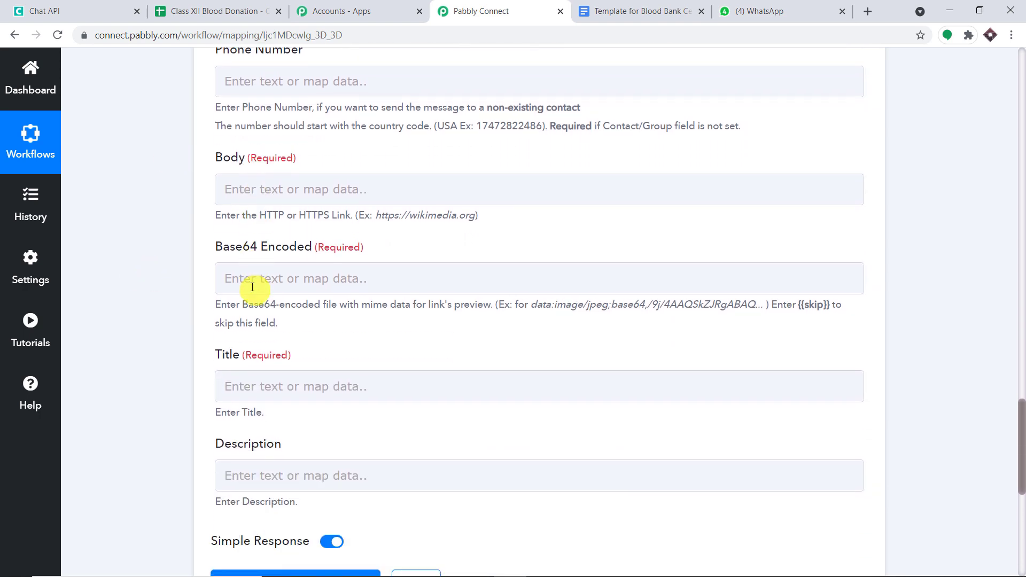
scroll(256, 318, up, 7)
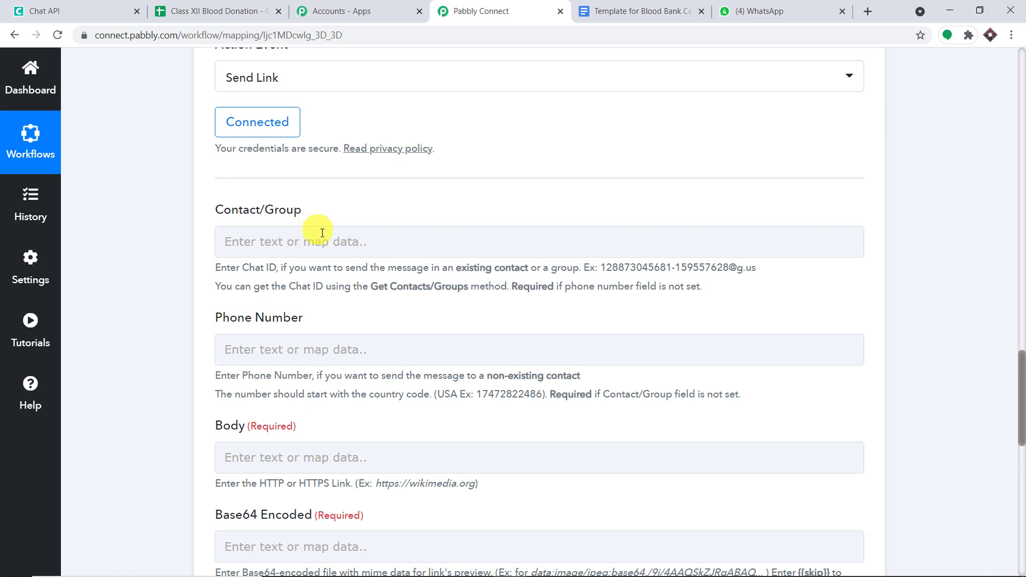
scroll(300, 238, down, 2)
scroll(482, 101, down, 1)
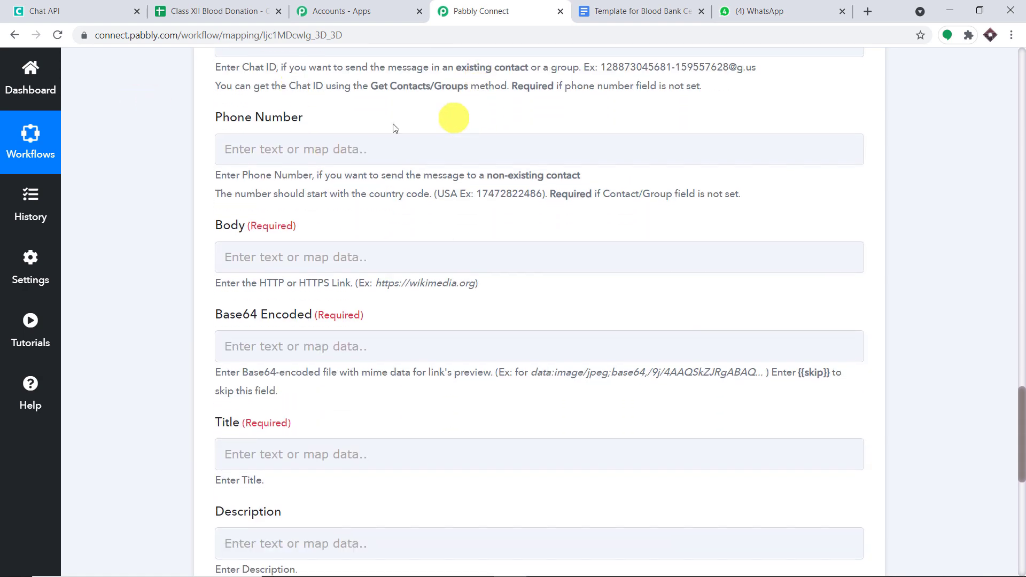
click(304, 145)
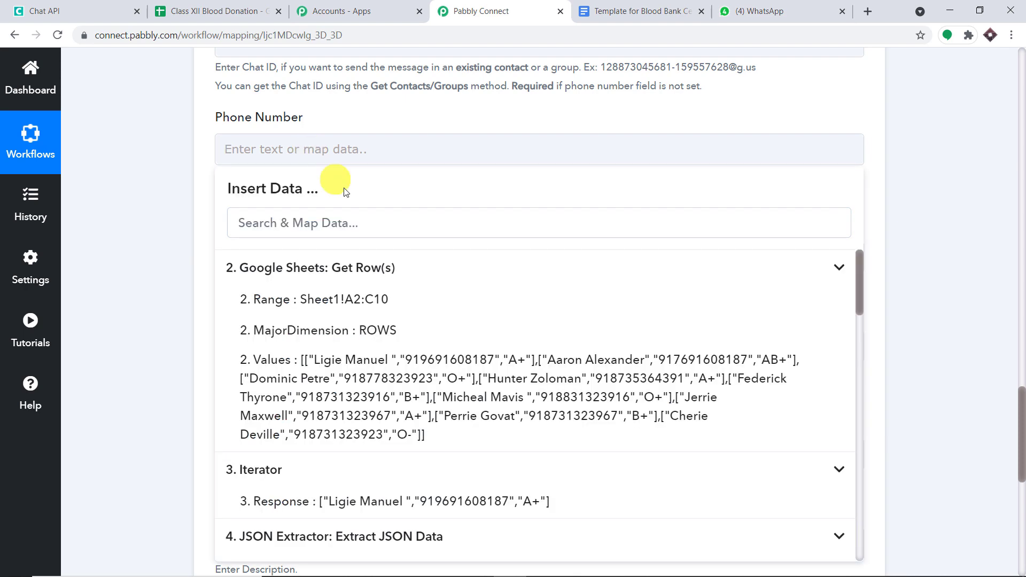
scroll(416, 339, down, 5)
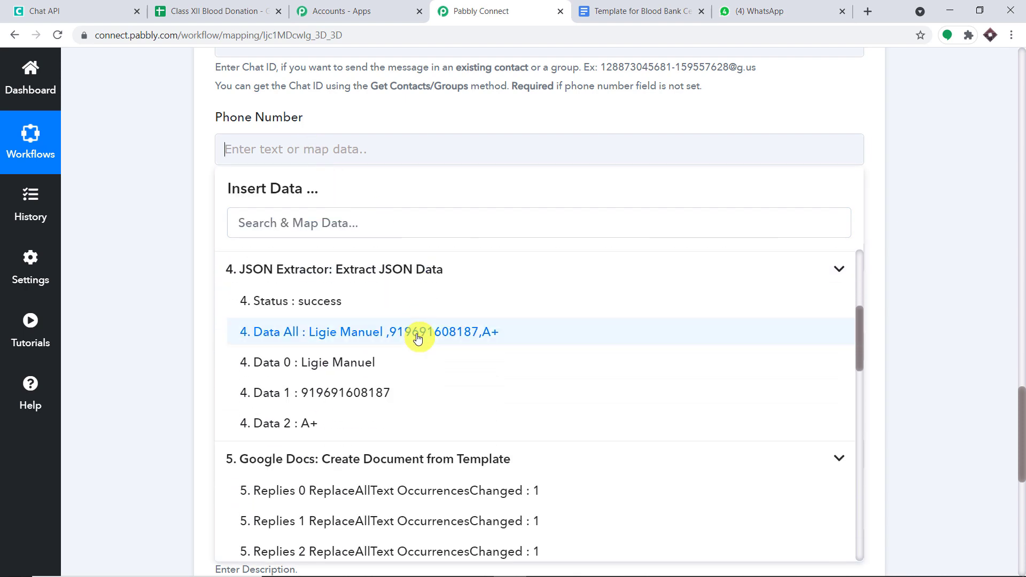
click(410, 393)
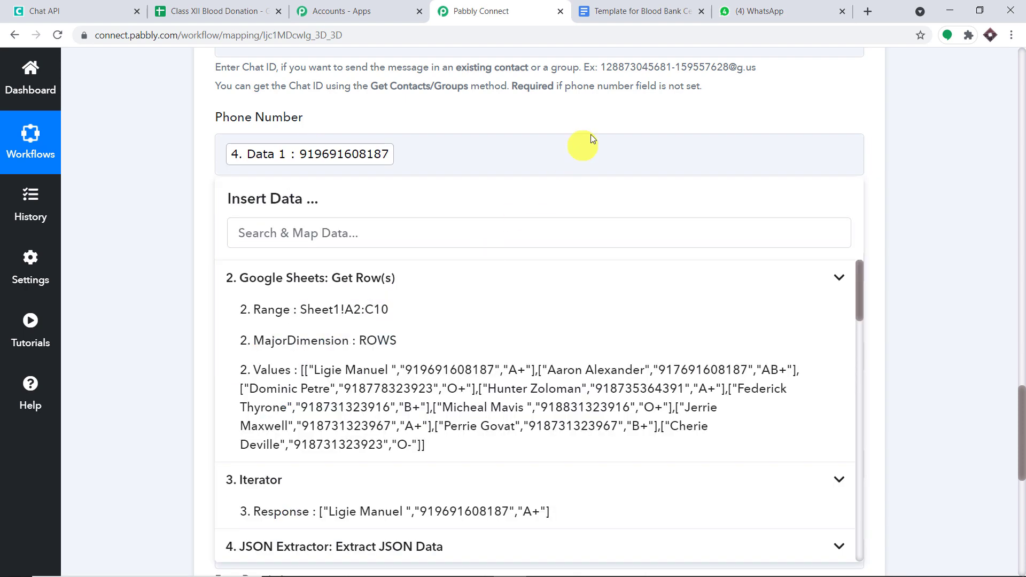
click(616, 118)
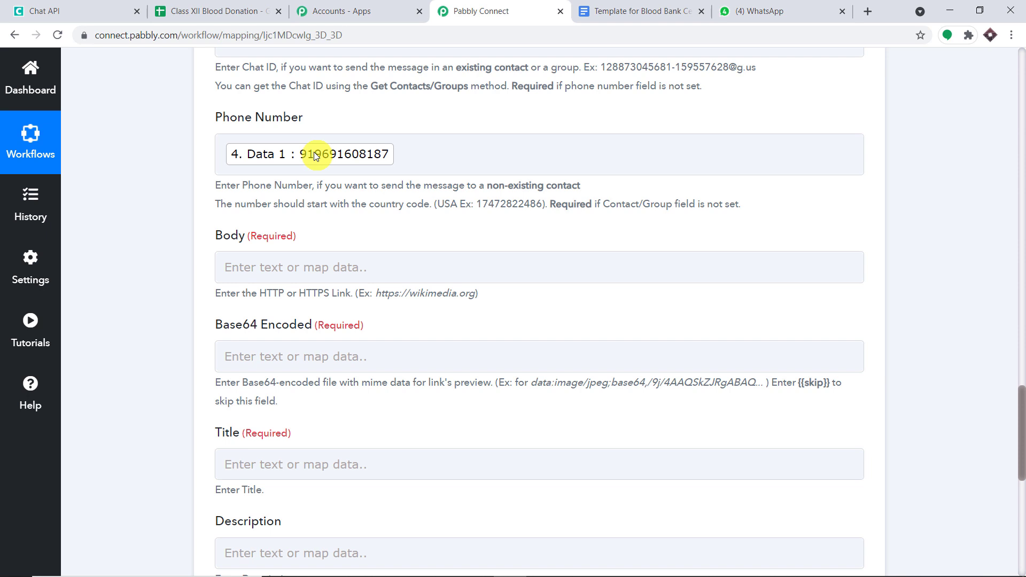
Prefix the mapped Phone Number with "+" and check the phone number format in the Class XII Blood Donation sheet
click(226, 154)
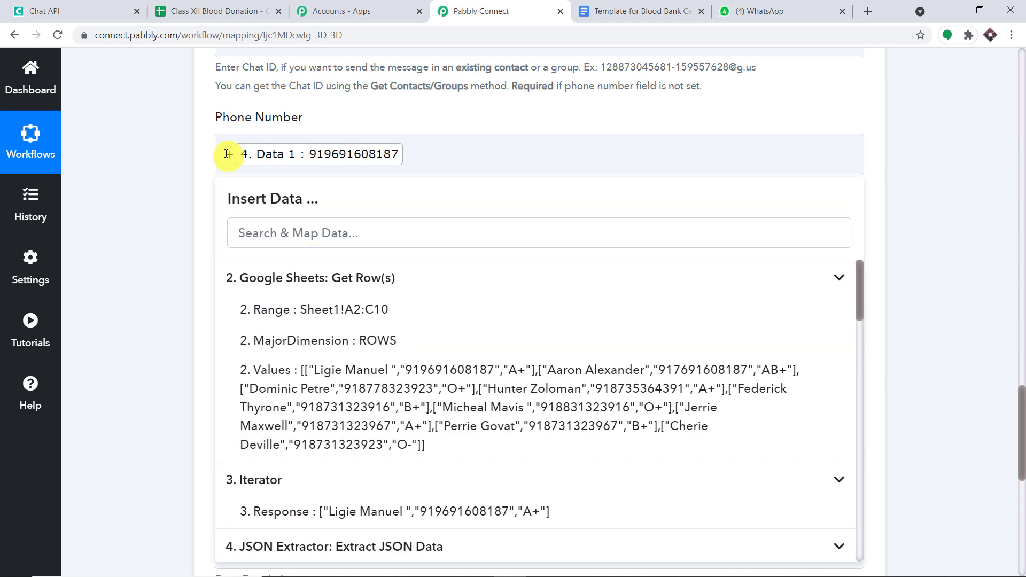
click(373, 111)
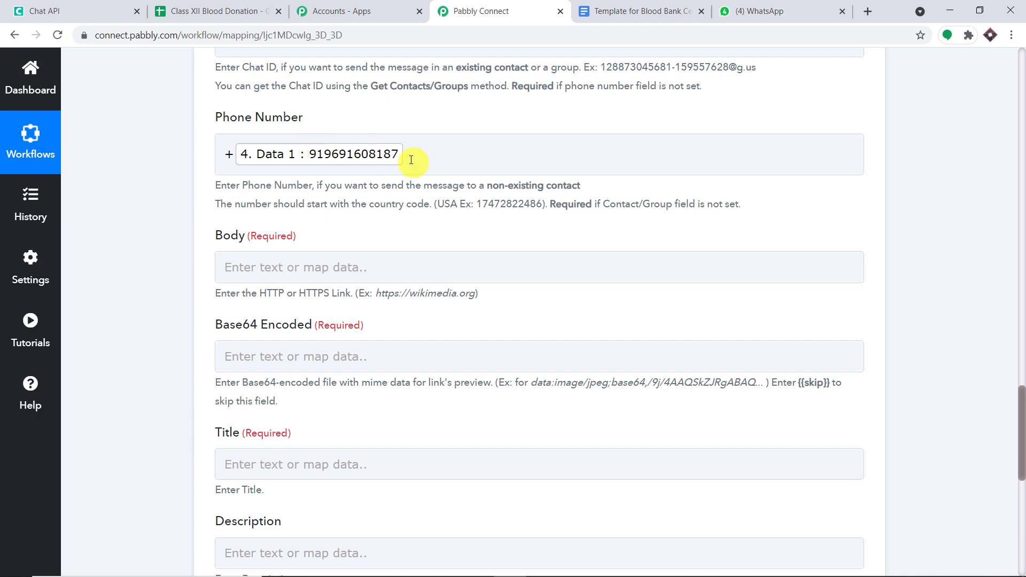
click(239, 10)
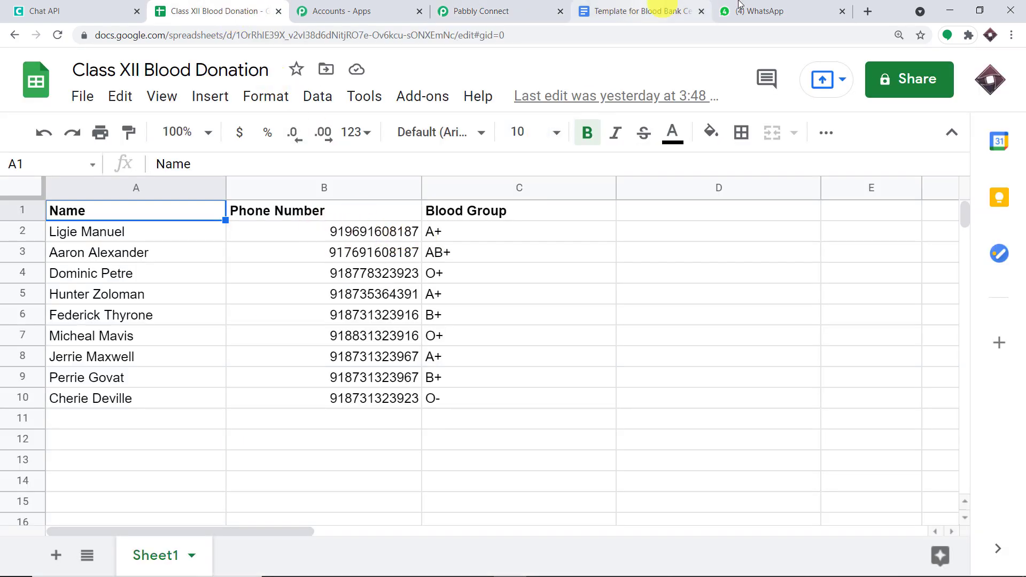
click(497, 11)
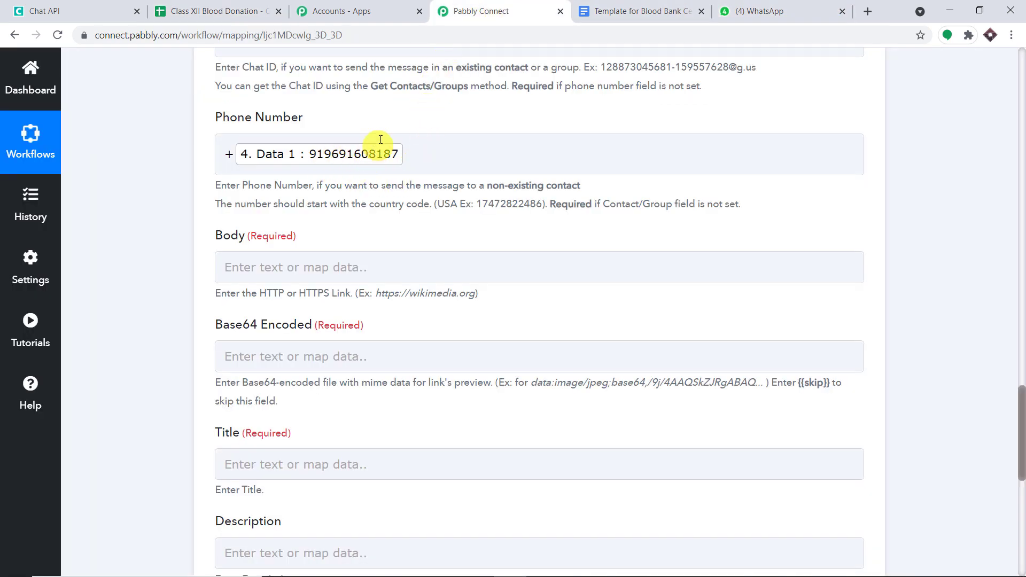
Begin the Body message with "Hello", the JSON Extractor's Data 0 donor name and a comma
scroll(367, 155, down, 1)
click(314, 202)
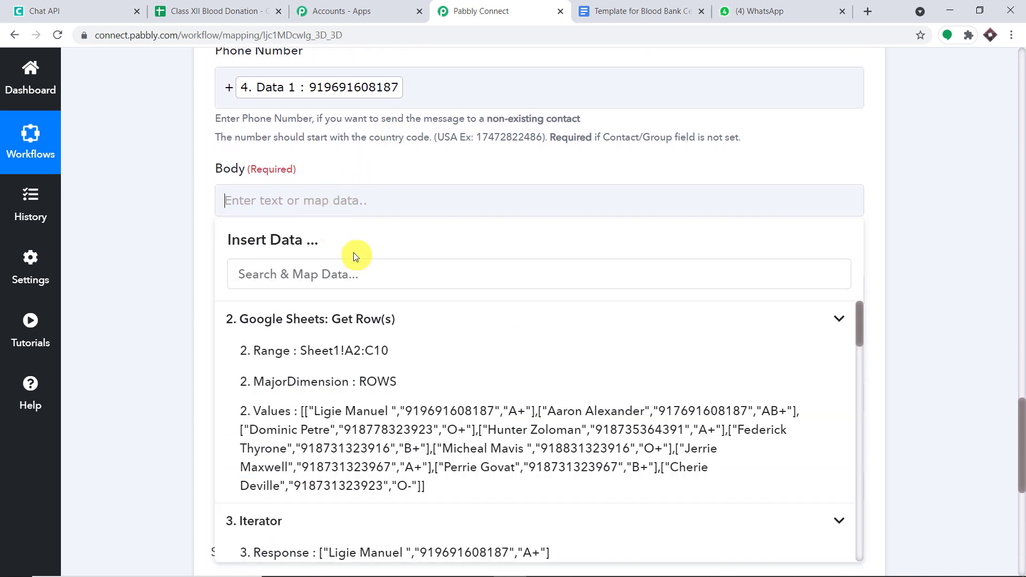
text(Hello)
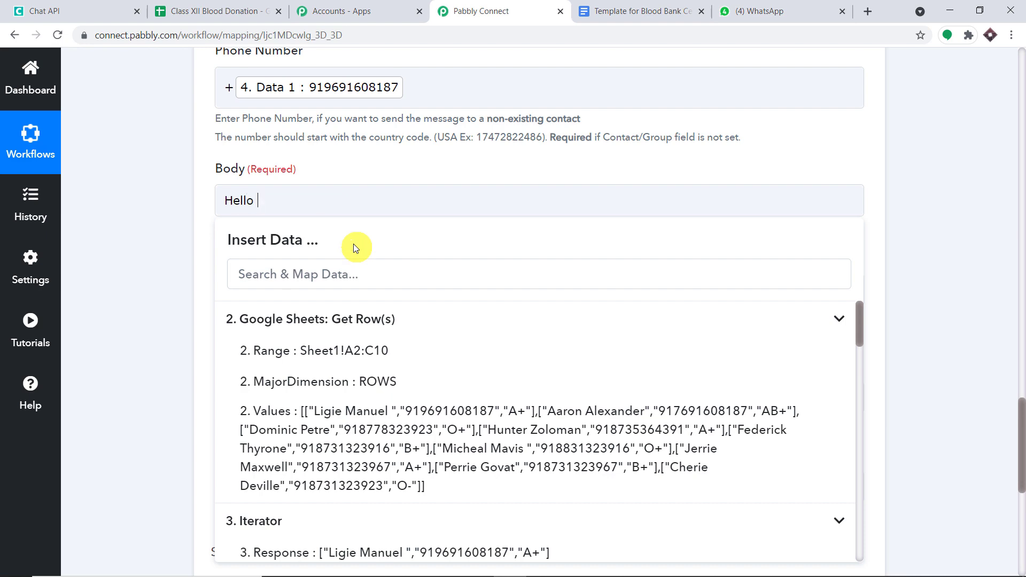
scroll(429, 390, down, 4)
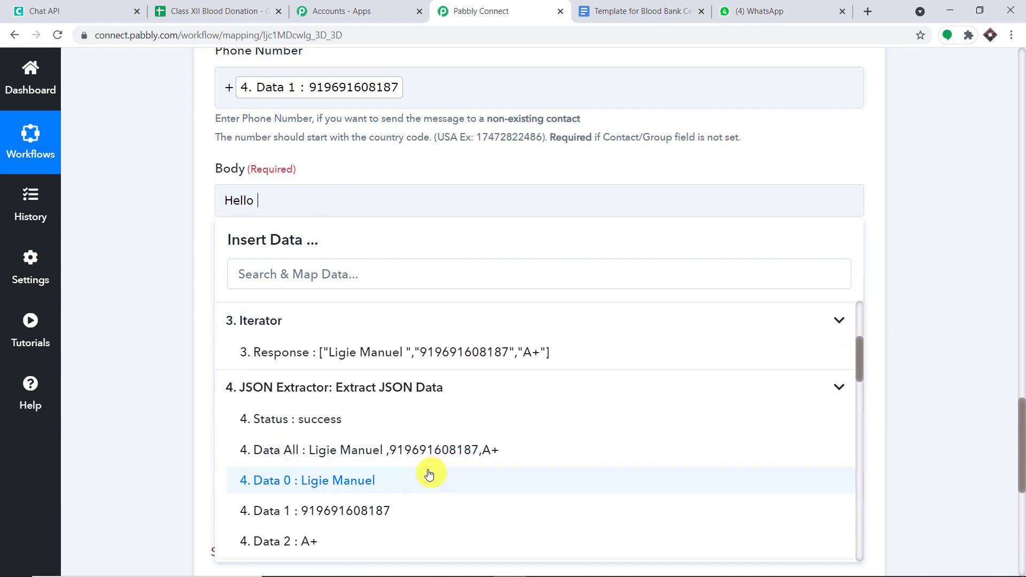
click(428, 474)
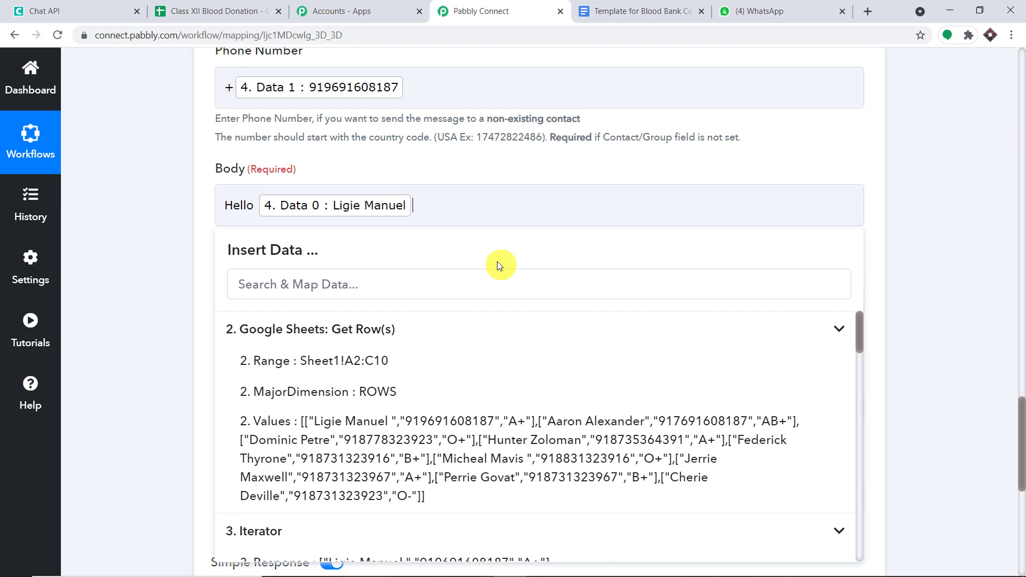
text(,)
Continue the Body message after the comma with "this is your certificate for donating blood"
scroll(497, 272, down, 8)
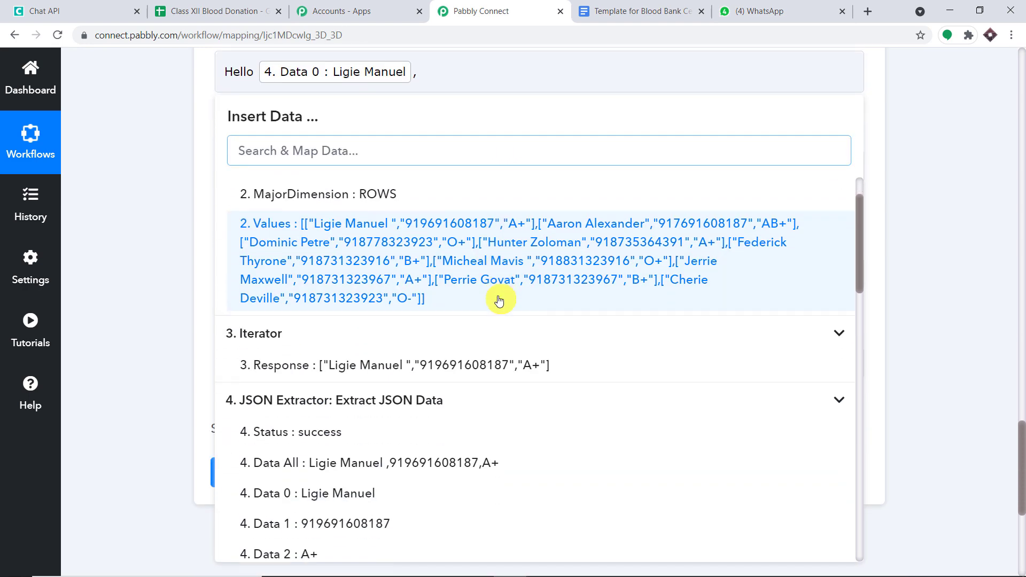
scroll(508, 315, up, 3)
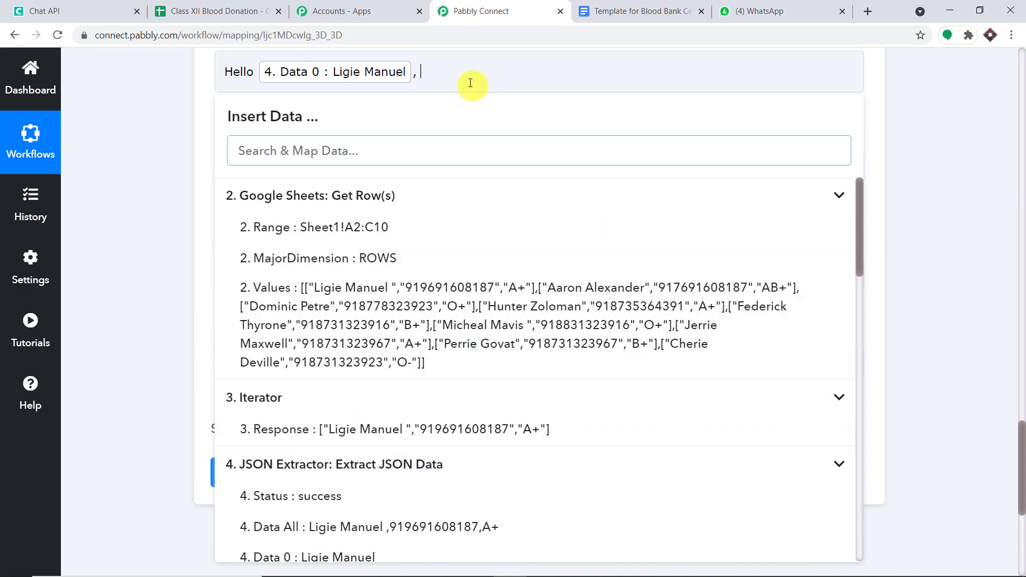
click(470, 82)
text(thi)
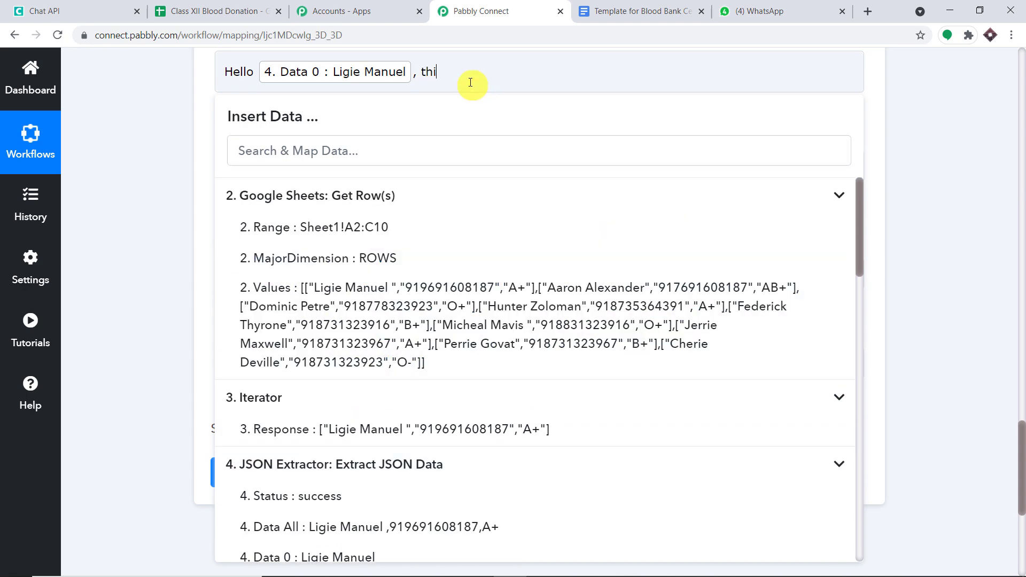
text(s is your certificate for donating blood)
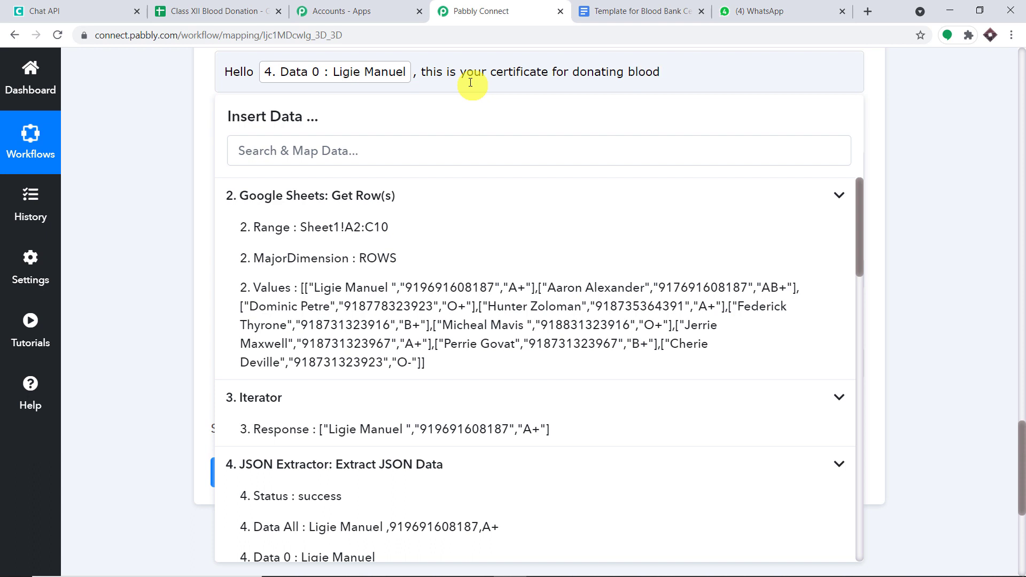
End the Body message with the Res2 ExportLinks Application/pdf link from the Google Drive step
scroll(447, 279, down, 8)
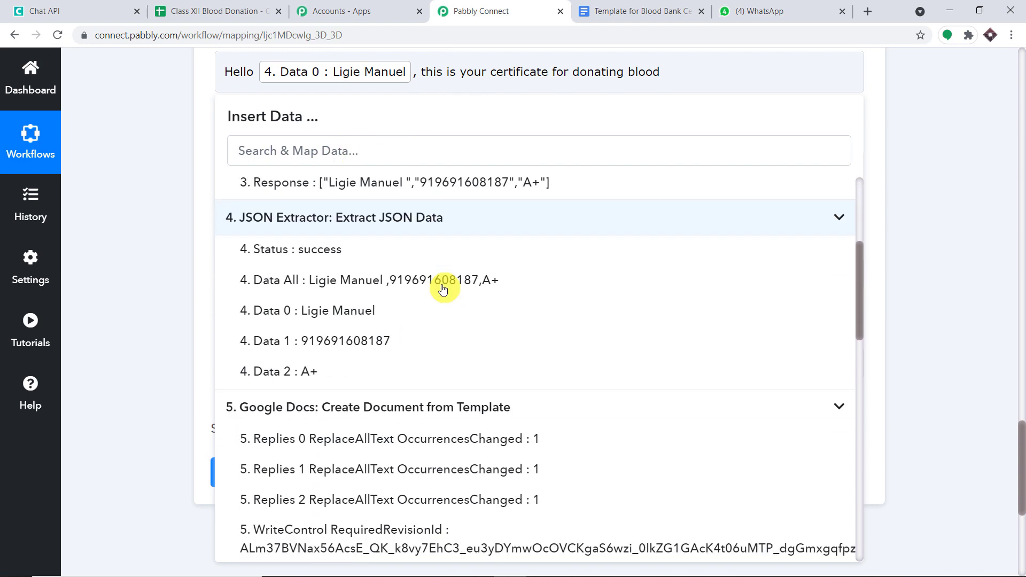
scroll(443, 288, down, 7)
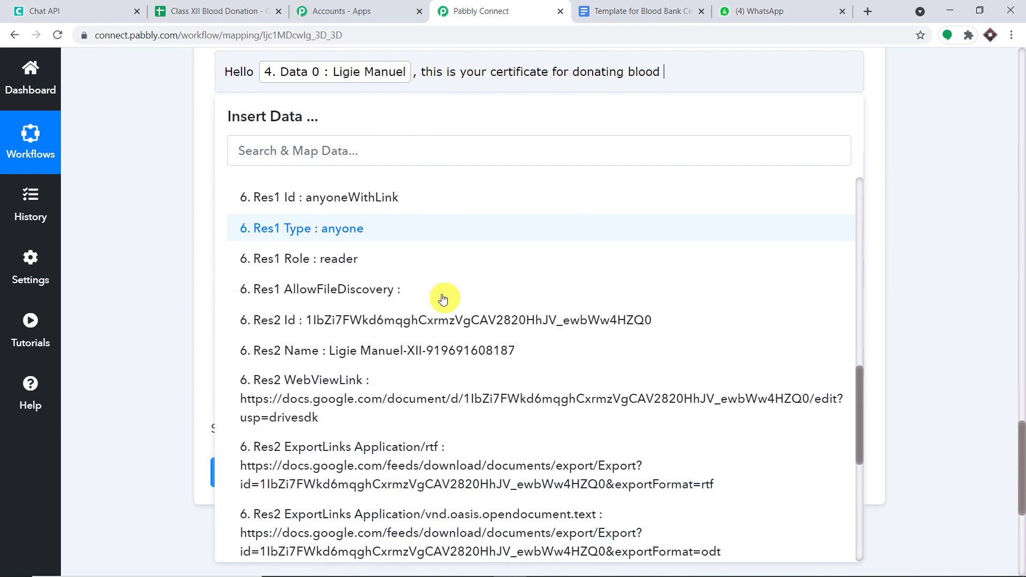
scroll(438, 353, down, 3)
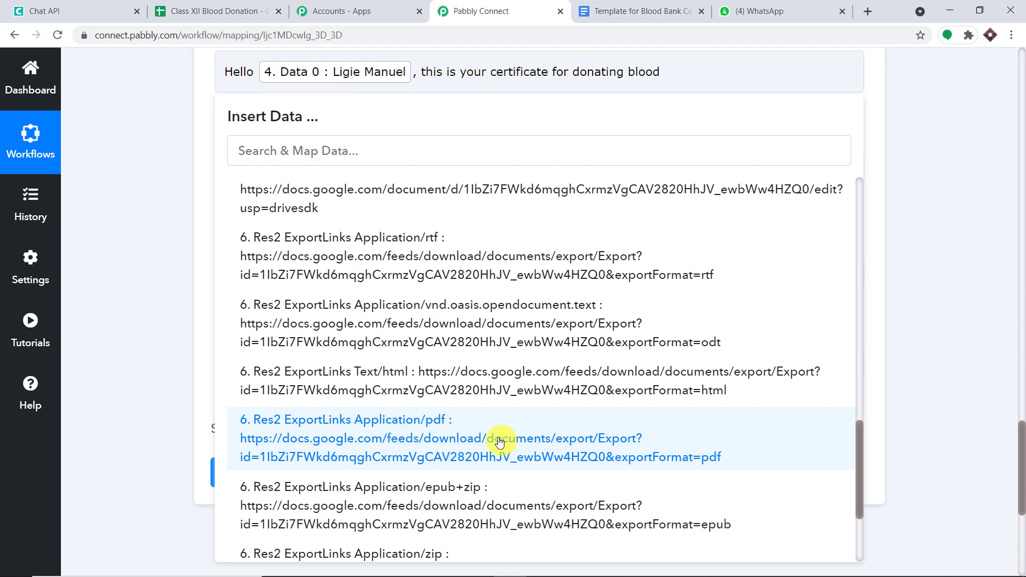
click(500, 442)
click(880, 154)
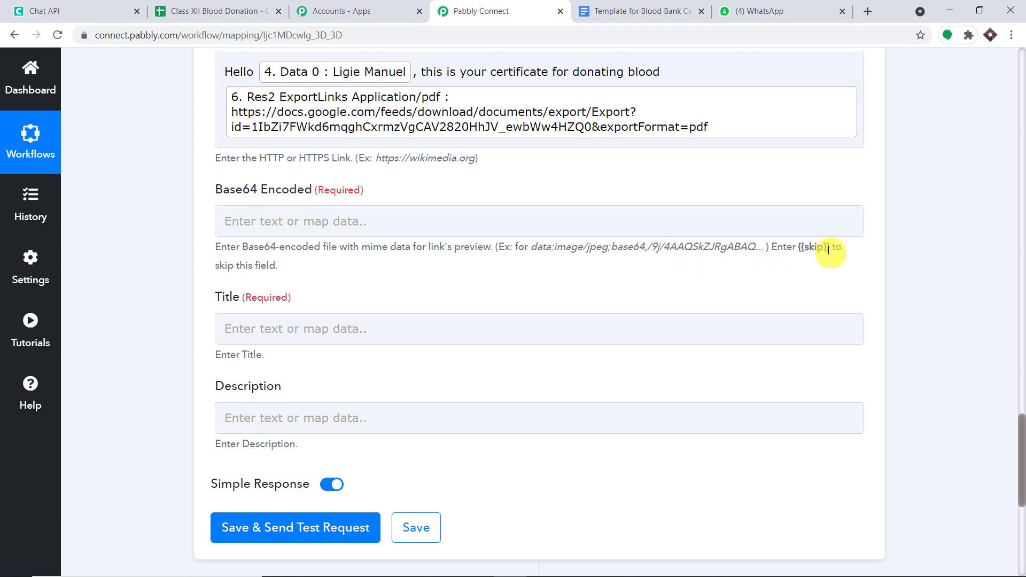
Fill the Base64 Encoded field with {{skip}}, copied from the field's help text
drag(830, 247, 800, 248)
key(ctrl+c)
click(300, 223)
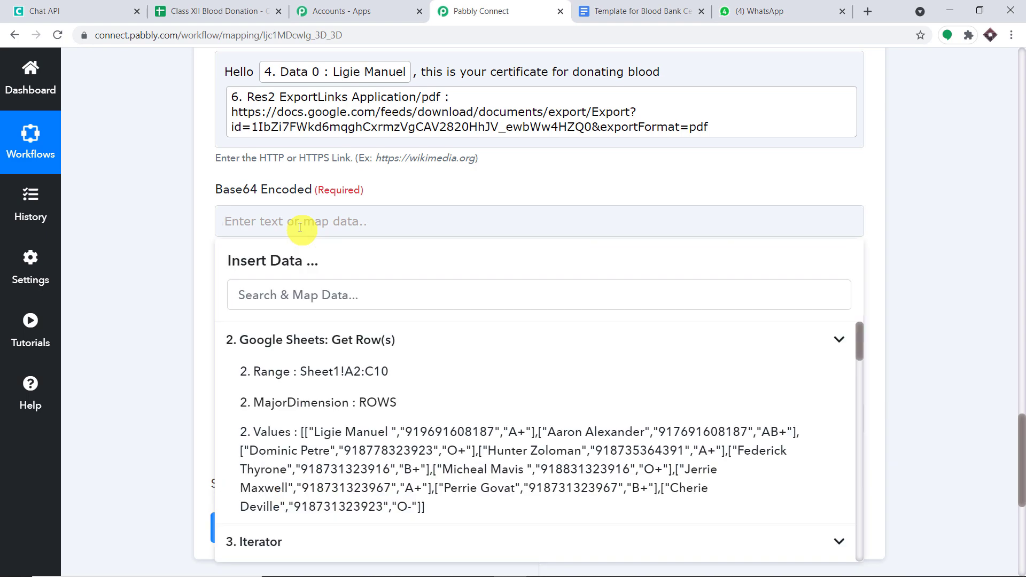
key(ctrl+v)
click(388, 189)
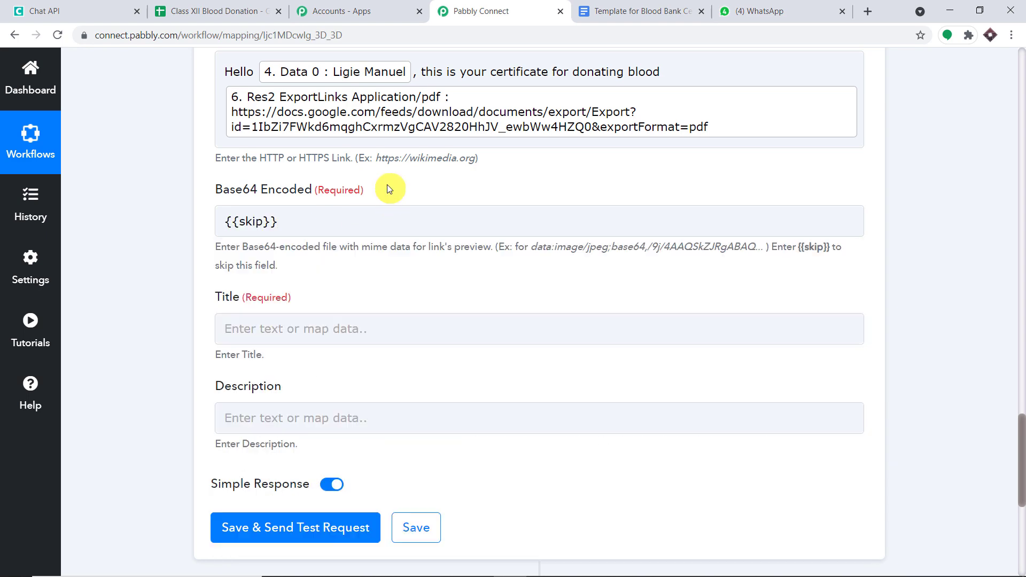
Set the Send Link action's Title to "CERTIFICATE"
scroll(389, 188, down, 3)
click(332, 189)
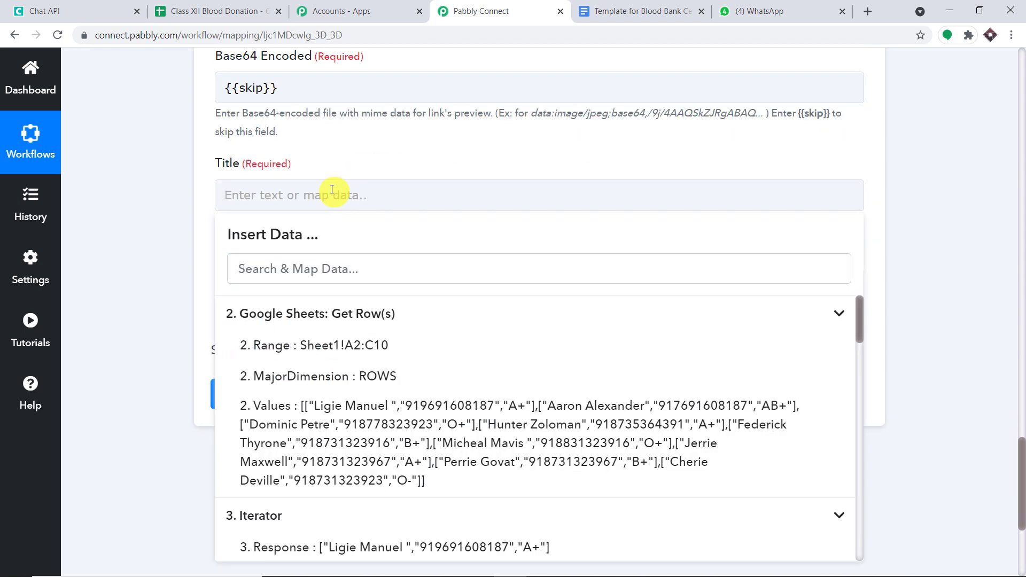
text(CERTT)
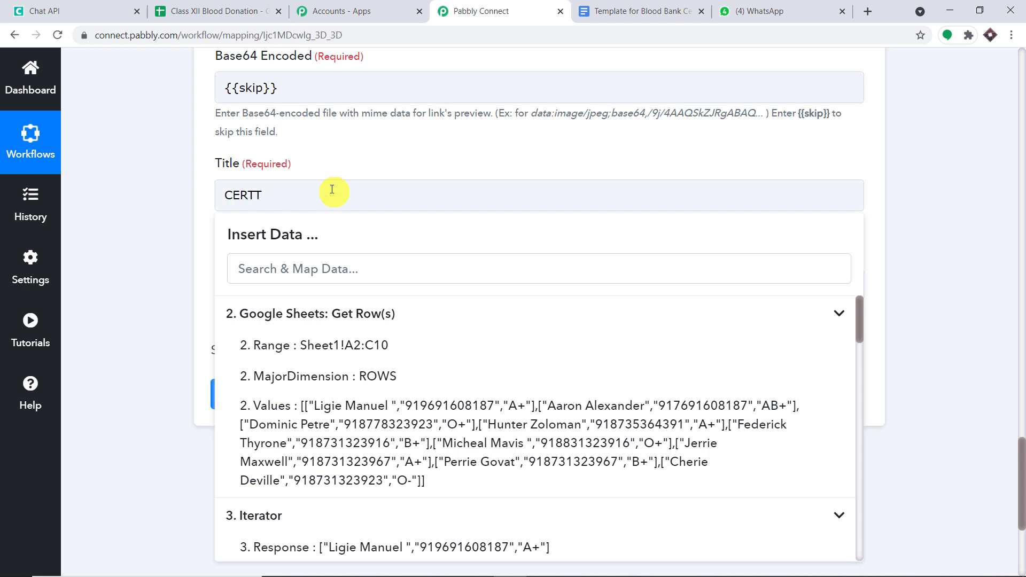
key(BackSpace)
text(IFICATE)
click(373, 155)
Review the Send Link field mappings, then save the action and send a test request
scroll(448, 204, up, 8)
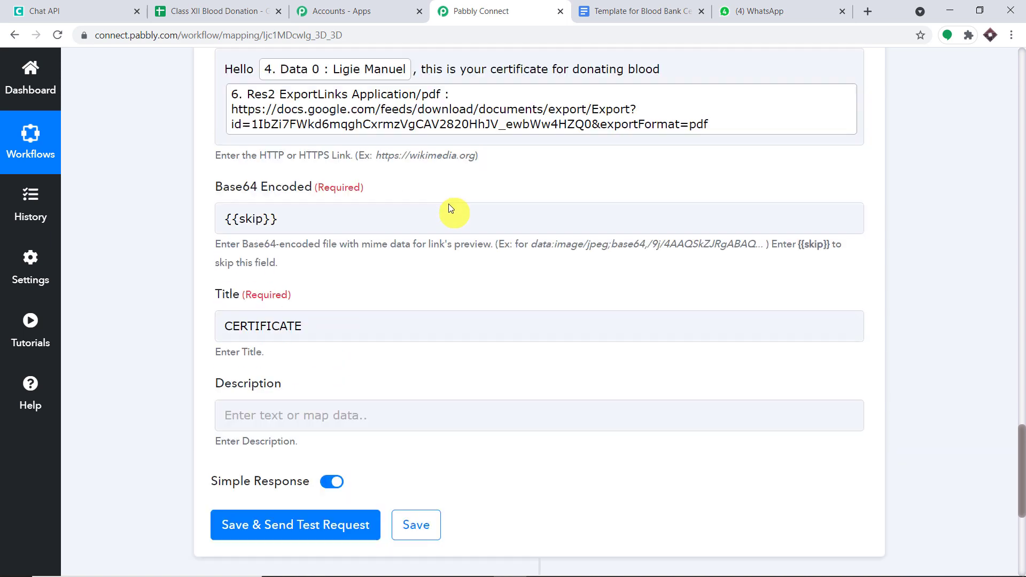
scroll(438, 197, down, 5)
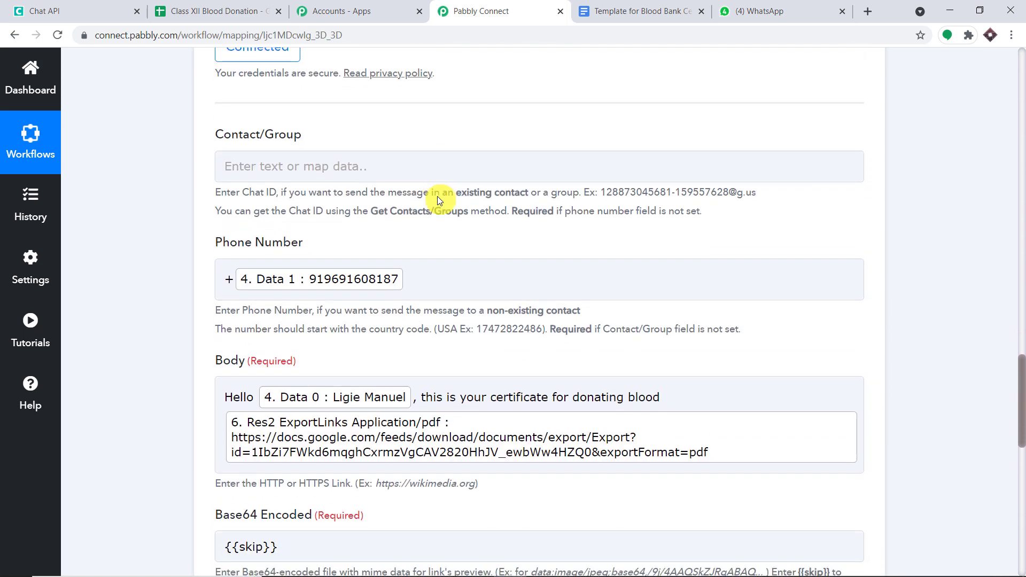
scroll(437, 197, down, 8)
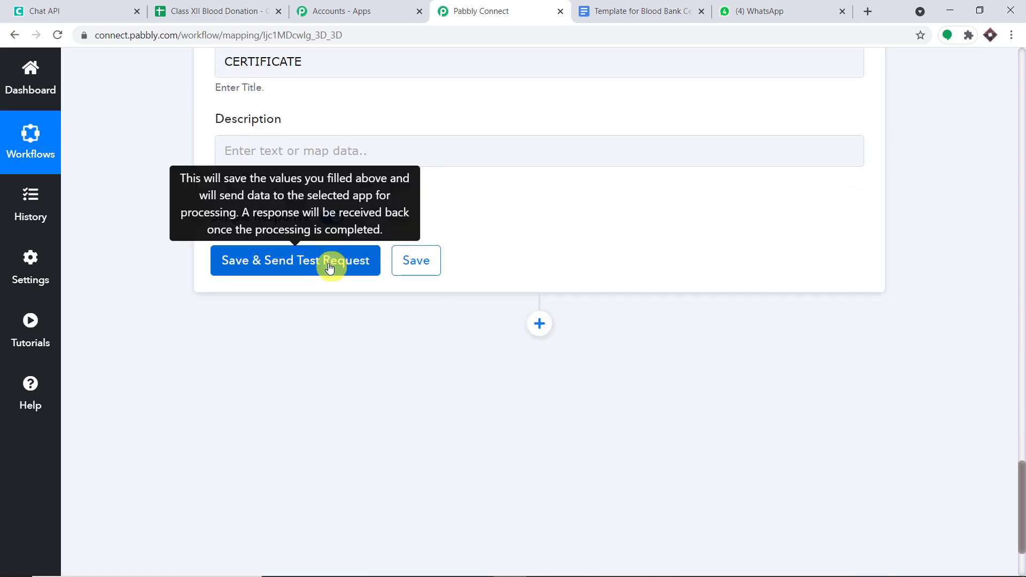
click(330, 268)
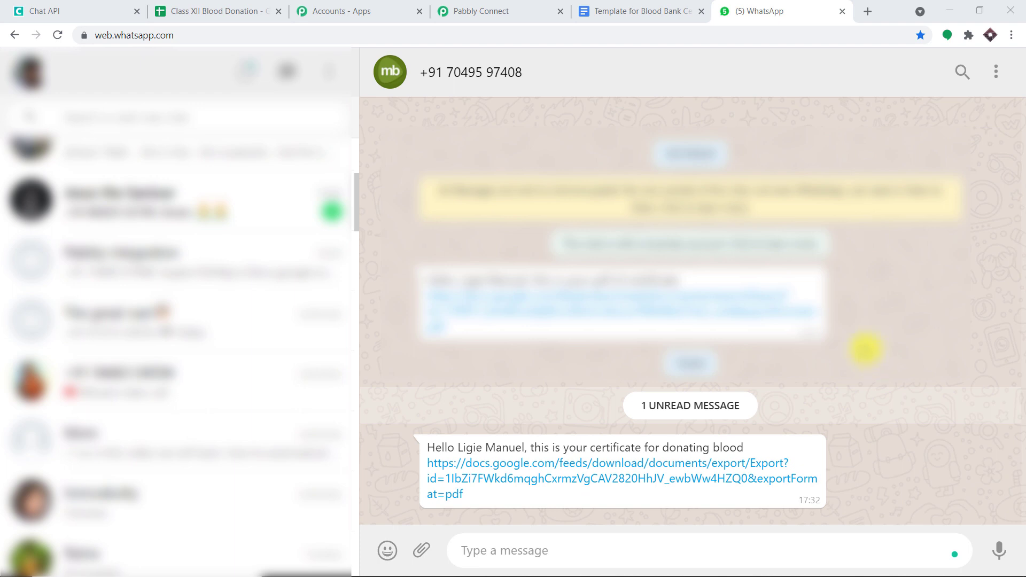
Check the donor rows in the Class XII Blood Donation sheet and return to the Pabbly Connect workflow
click(122, 10)
click(188, 11)
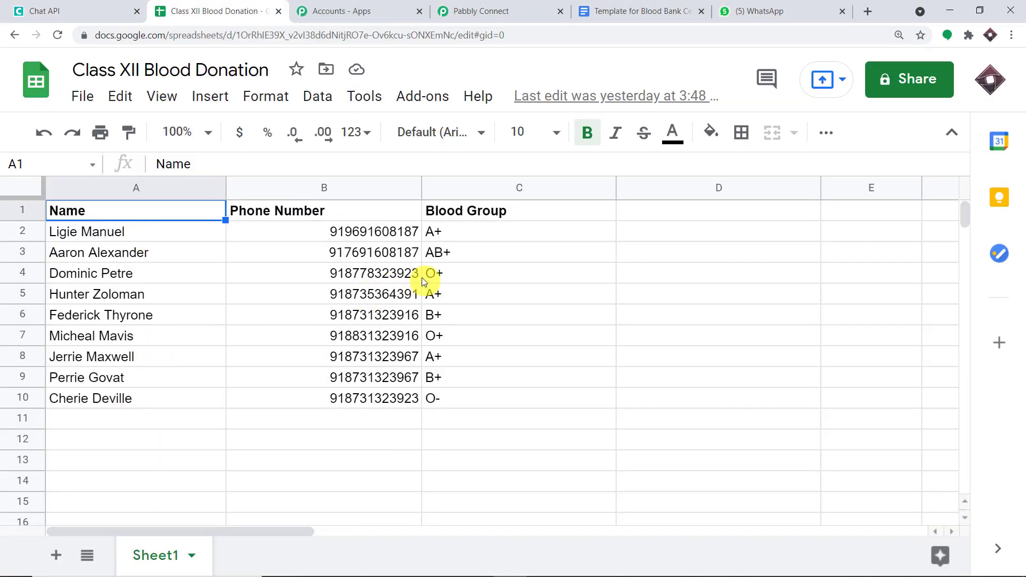
click(517, 6)
Review the workflow's action sequence from Google Sheets Get Row(s) through Iterator, JSON Extractor, Google Docs and Google Drive to Chat API Send Link
click(1022, 222)
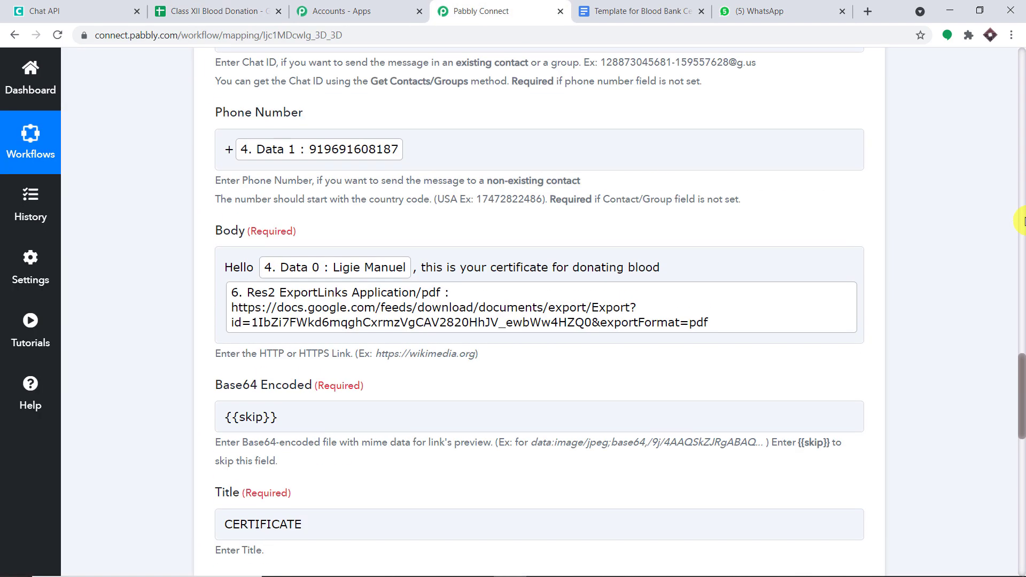
drag(1022, 221, 1022, 163)
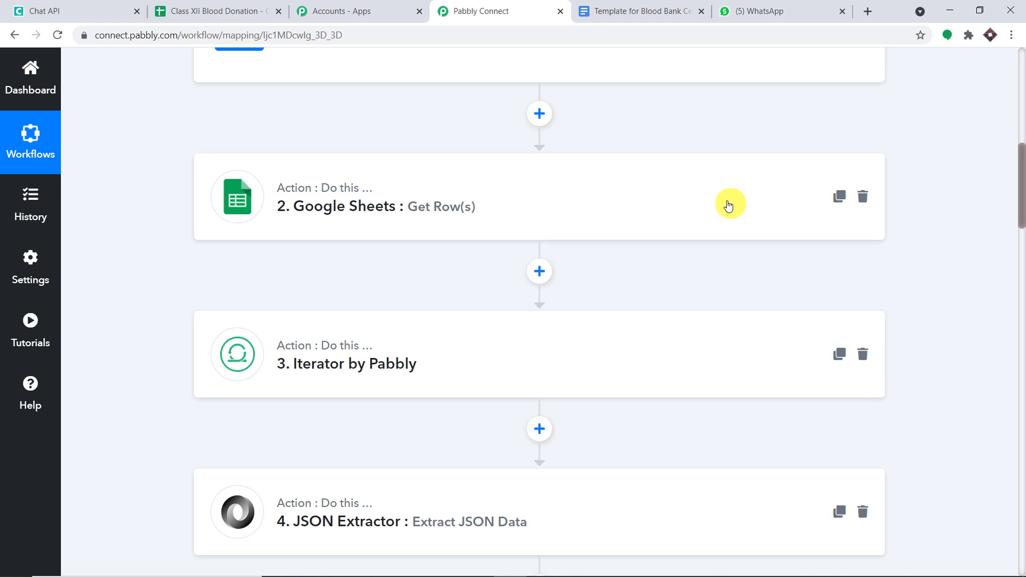
scroll(725, 199, down, 2)
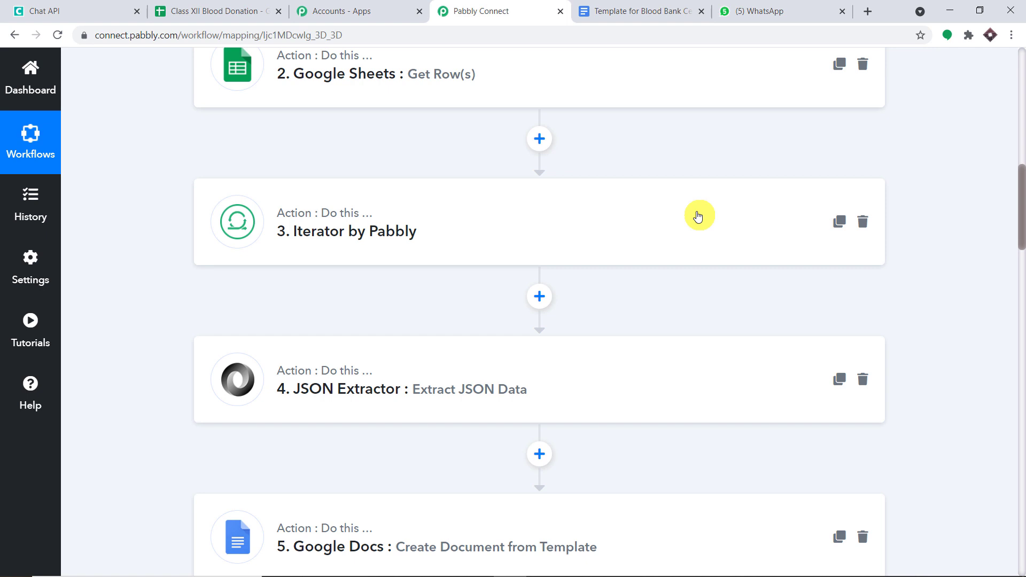
scroll(698, 216, down, 2)
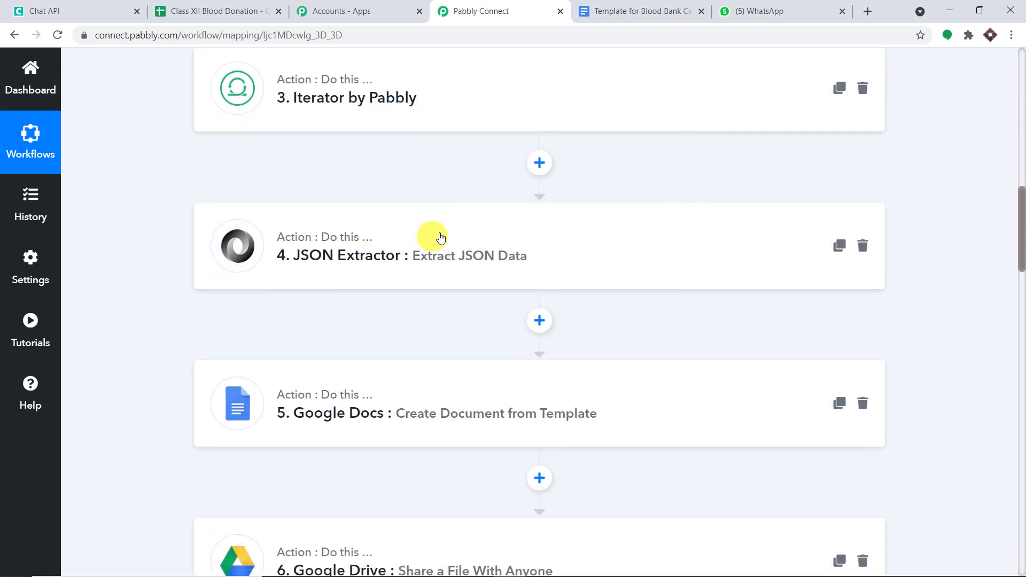
scroll(460, 238, down, 1)
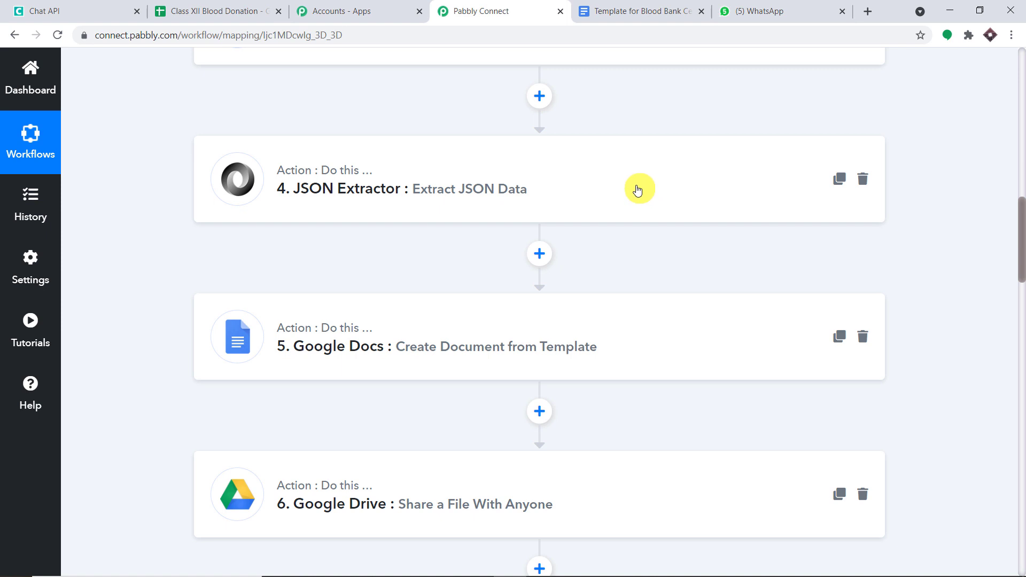
scroll(636, 190, down, 2)
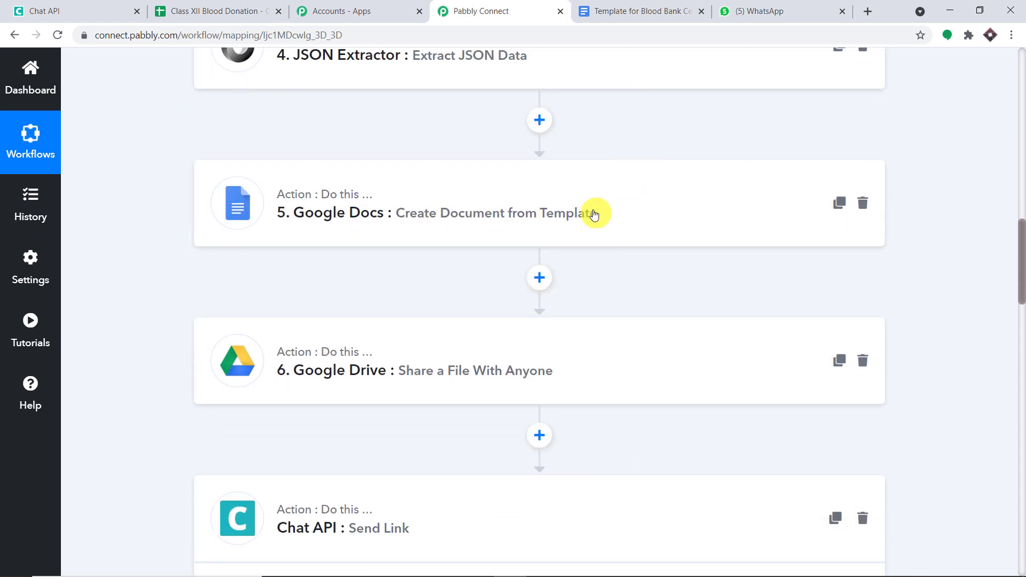
scroll(594, 214, down, 3)
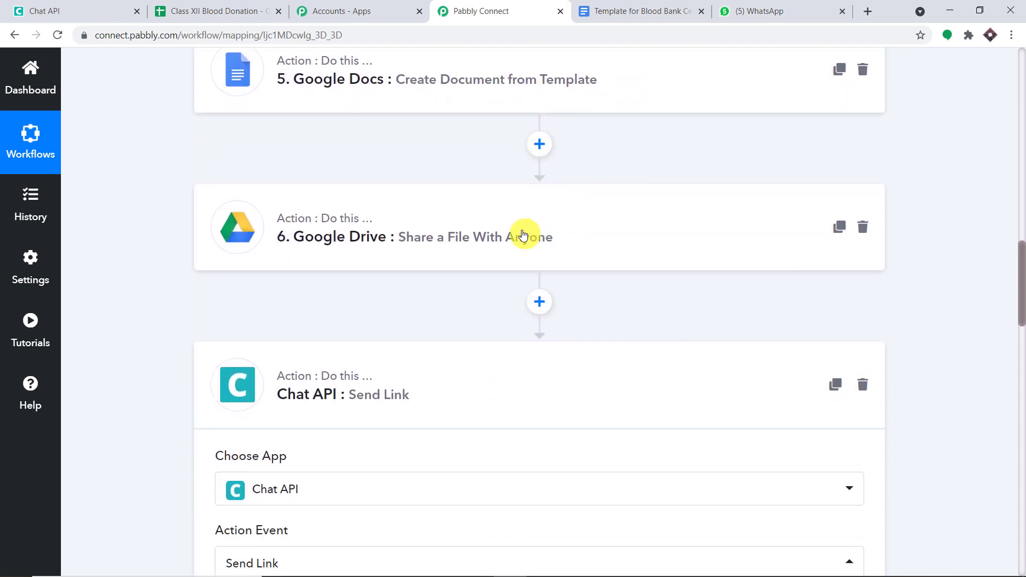
scroll(561, 230, down, 1)
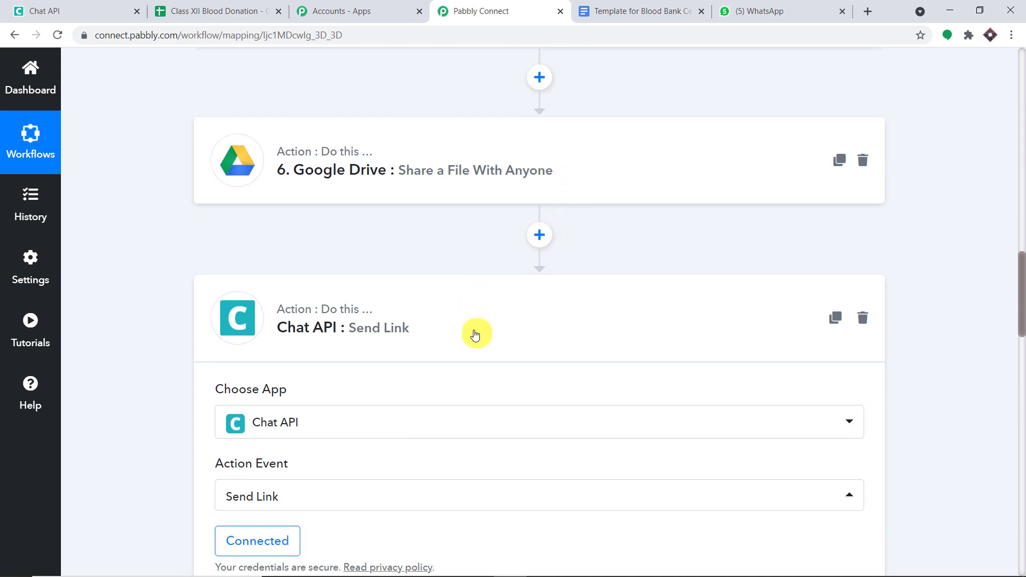
scroll(478, 337, up, 10)
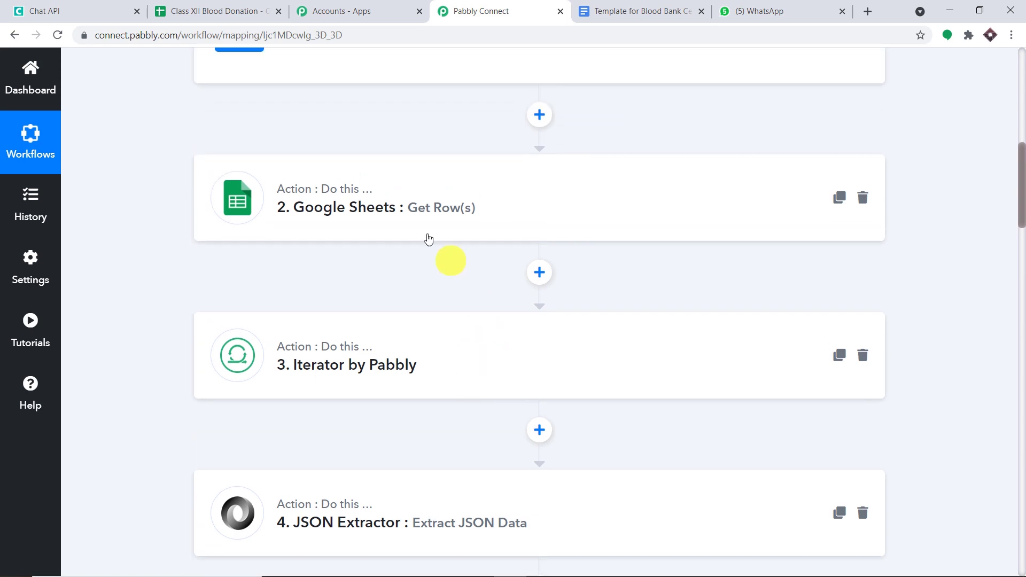
scroll(427, 238, down, 4)
scroll(423, 235, down, 9)
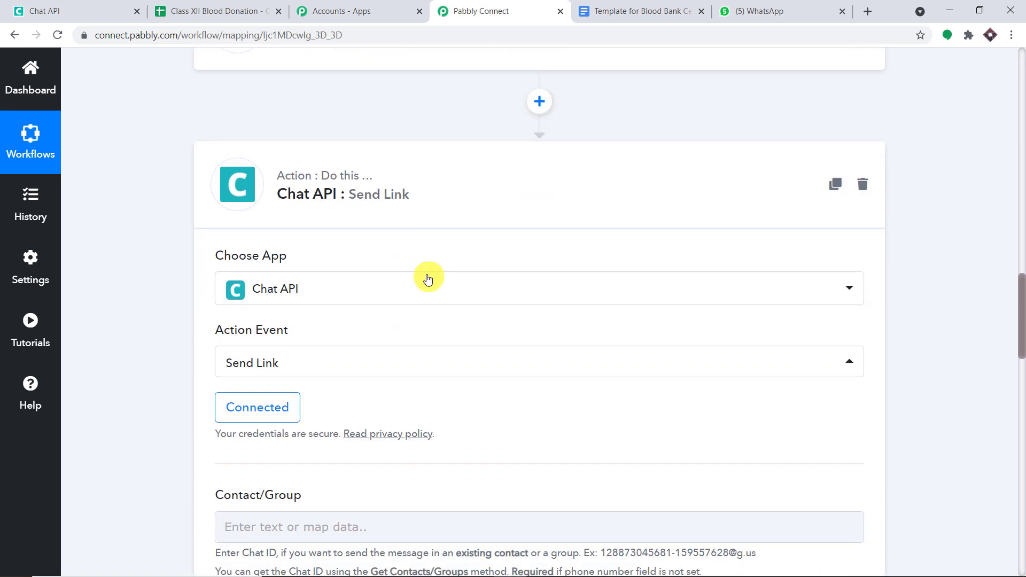